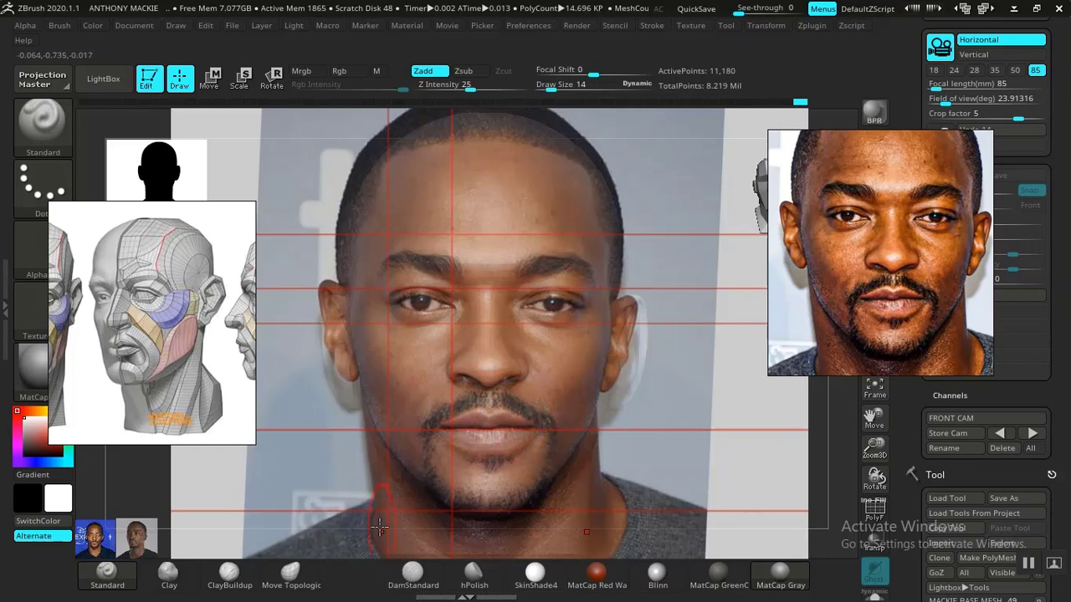
# Nudge the lower jawline beside the chin with the Move Topological brush, and restore the stored front camera view with the portrait overlay shown
pyautogui.click(291, 576)
pyautogui.hotkey('shift', 'z')
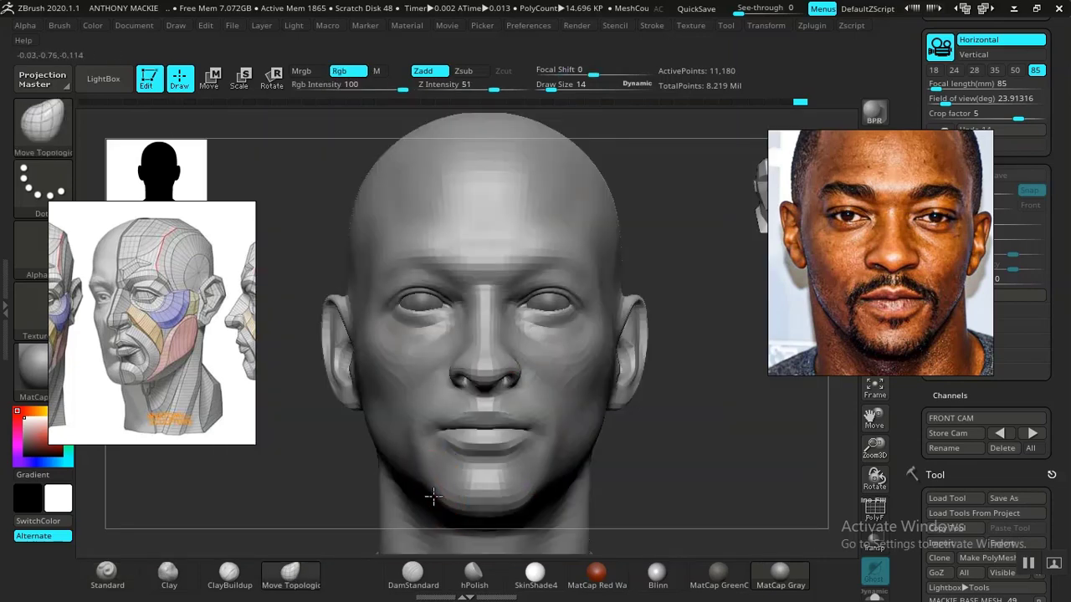
pyautogui.moveTo(432, 500); pyautogui.dragTo(424, 490)
pyautogui.moveTo(656, 485); pyautogui.dragTo(563, 483)
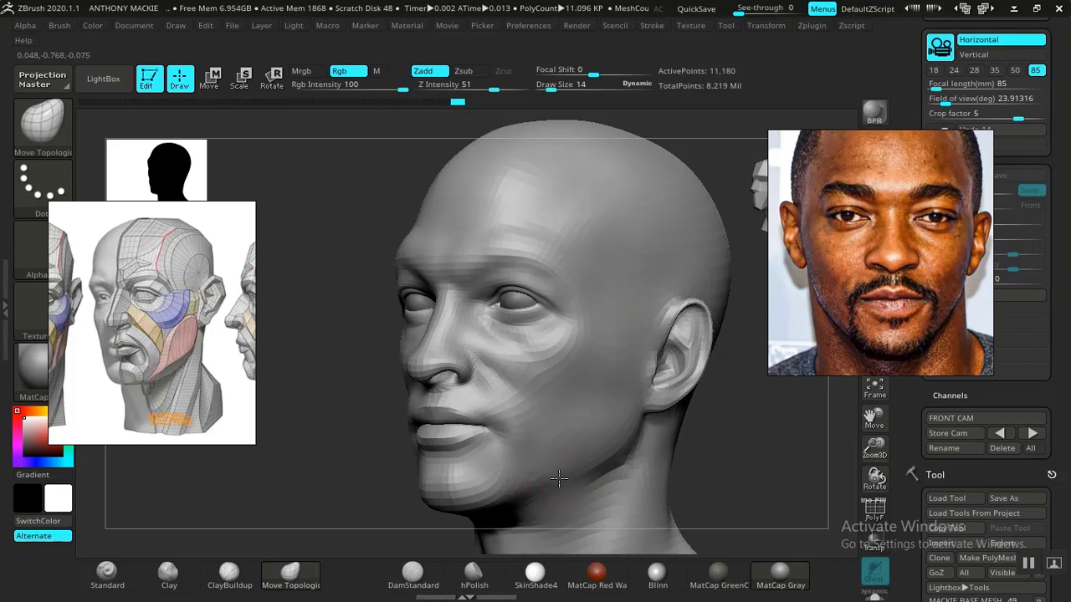
pyautogui.moveTo(663, 476); pyautogui.dragTo(684, 465)
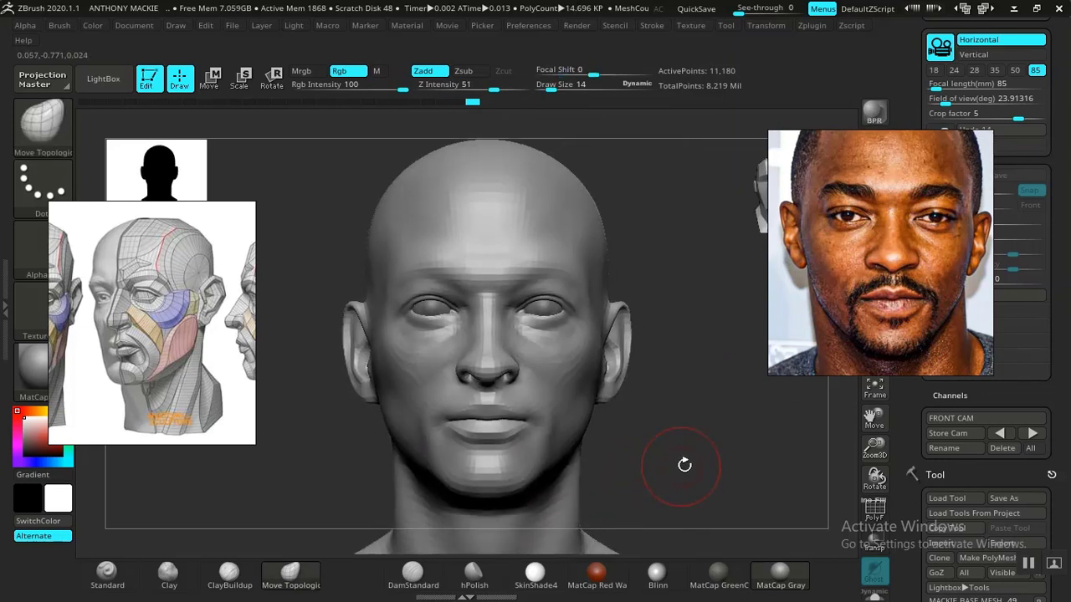
pyautogui.click(1033, 435)
pyautogui.hotkey('shift', 'z')
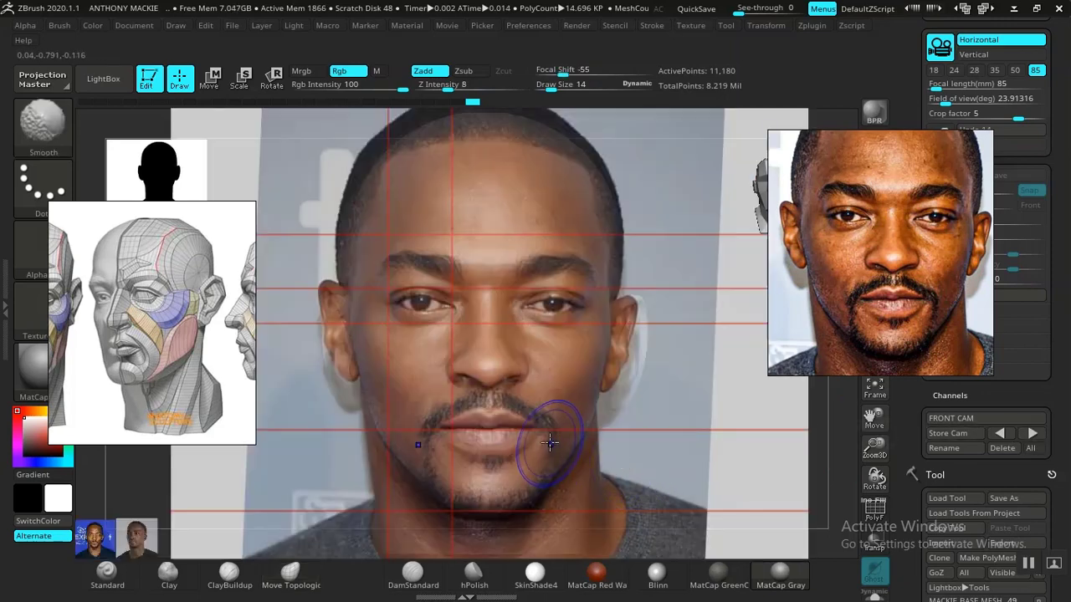
# Shift the facial-planes reference slightly and reposition the floating portrait reference clear of the head model
pyautogui.press('shift')
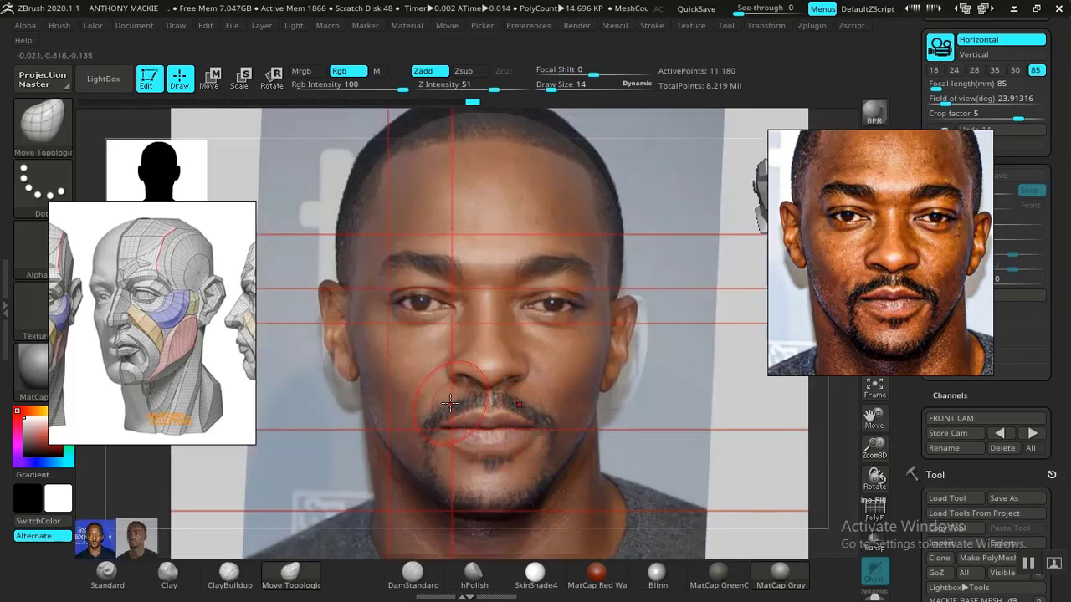
pyautogui.press('shift')
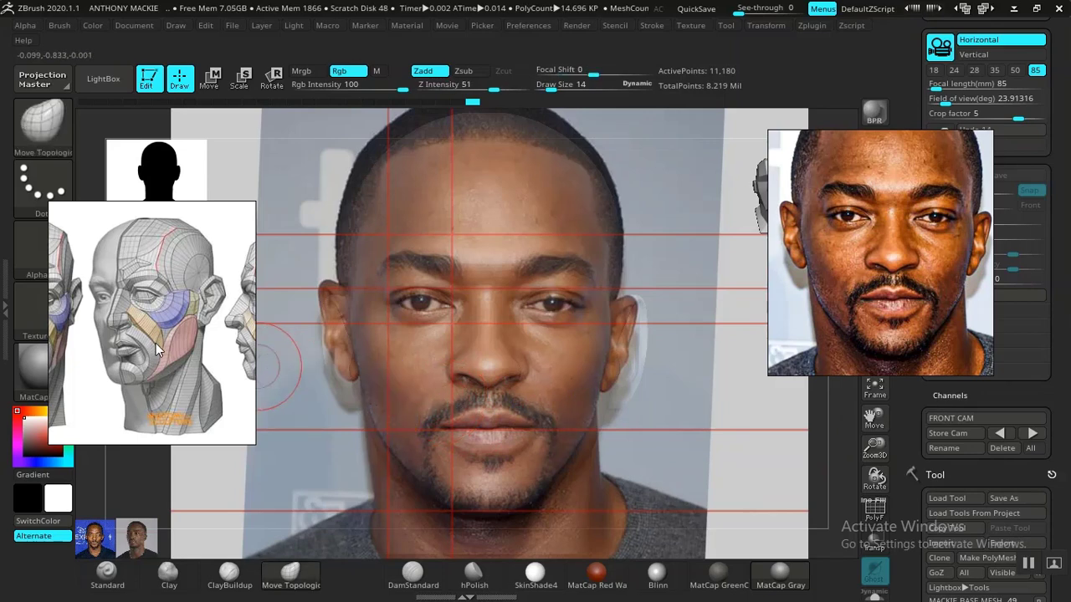
pyautogui.moveTo(152, 326); pyautogui.dragTo(134, 323, button='middle')
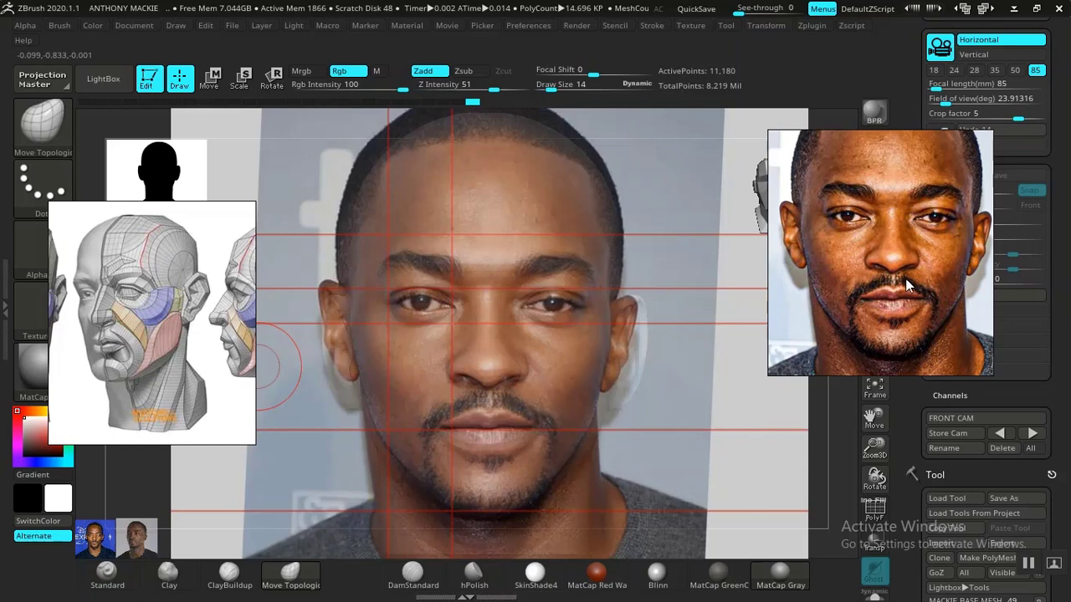
pyautogui.moveTo(905, 279); pyautogui.dragTo(898, 298)
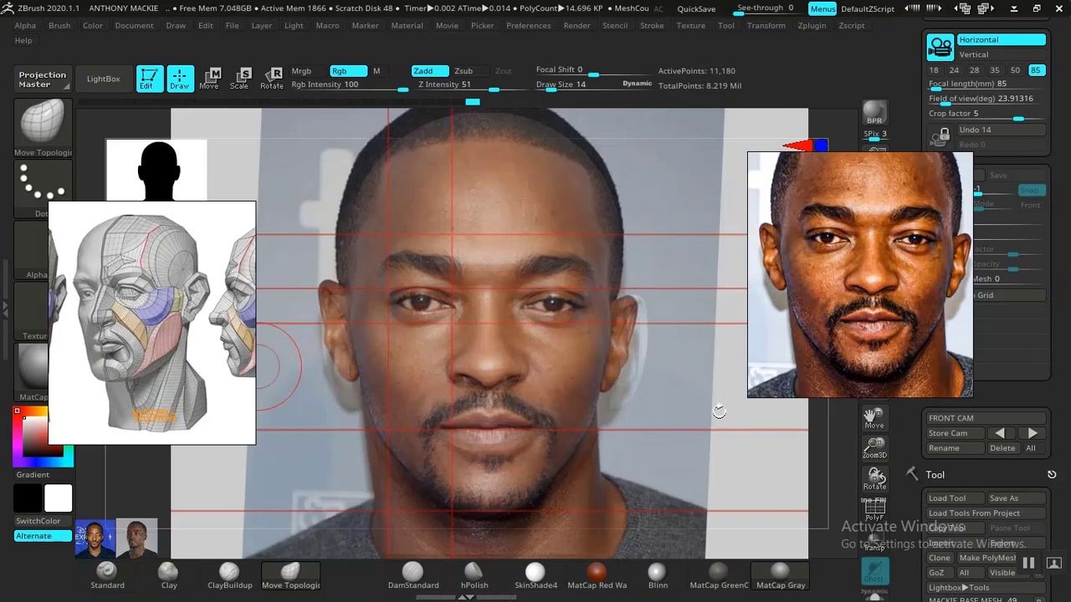
pyautogui.moveTo(901, 320); pyautogui.dragTo(950, 294)
pyautogui.moveTo(915, 392); pyautogui.dragTo(915, 396)
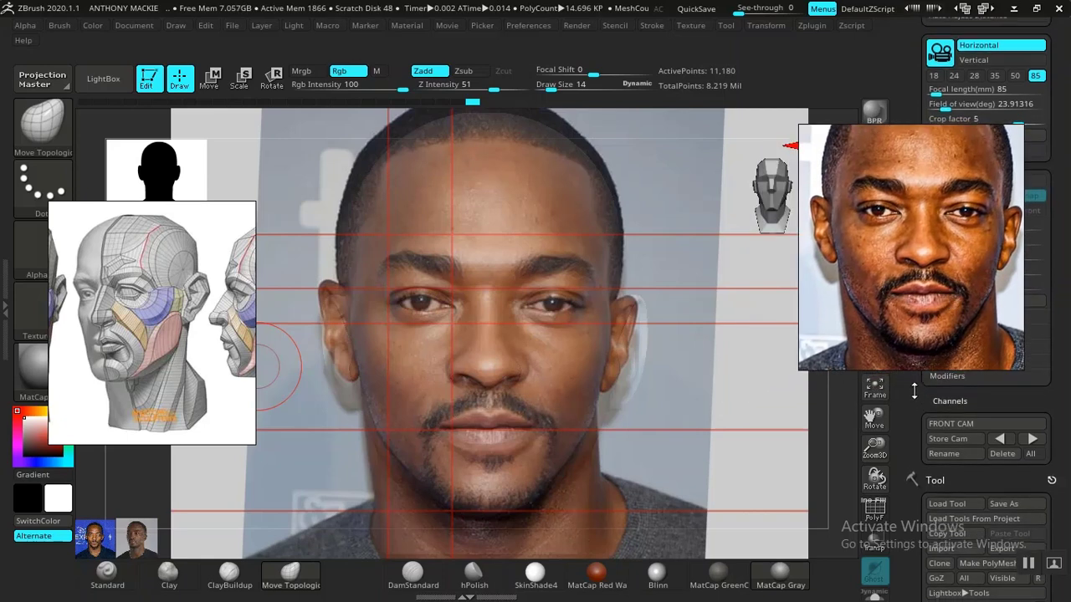
# Build up the side of the cheek below the cheekbone with the Standard brush at Z Intensity 25 and Draw Size 14
pyautogui.hotkey('shift', 'z')
pyautogui.hotkey('shift', 'z')
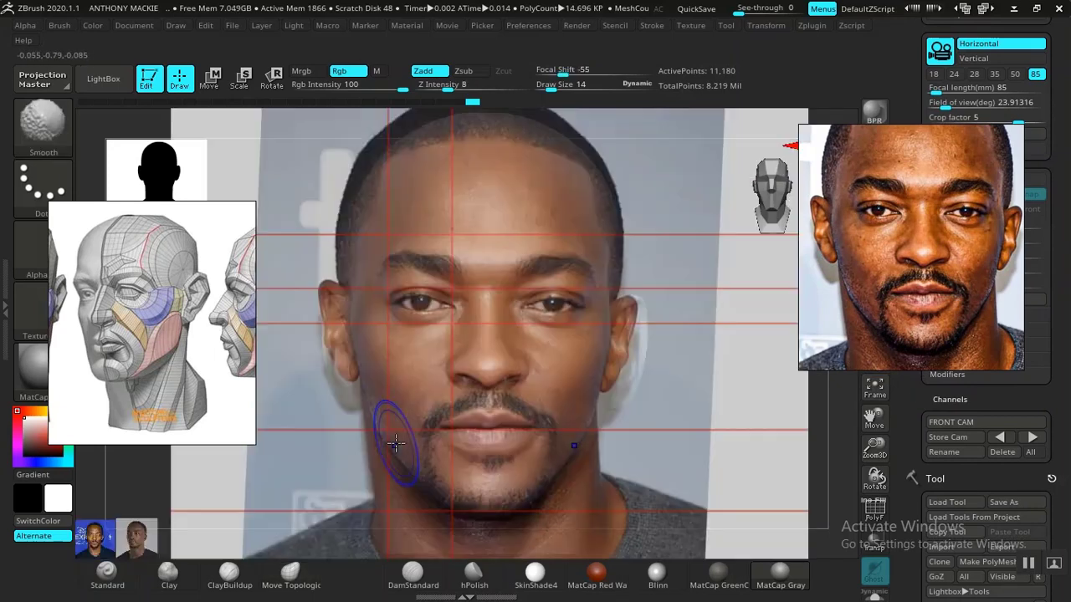
pyautogui.click(107, 577)
pyautogui.hotkey('shift', 'z')
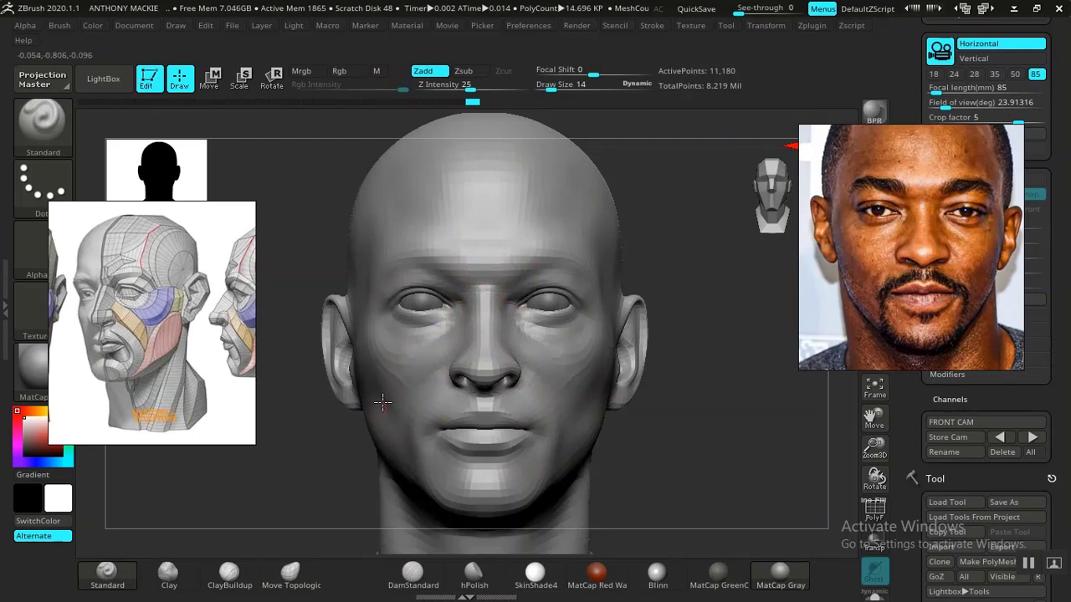
pyautogui.moveTo(383, 403); pyautogui.dragTo(356, 379)
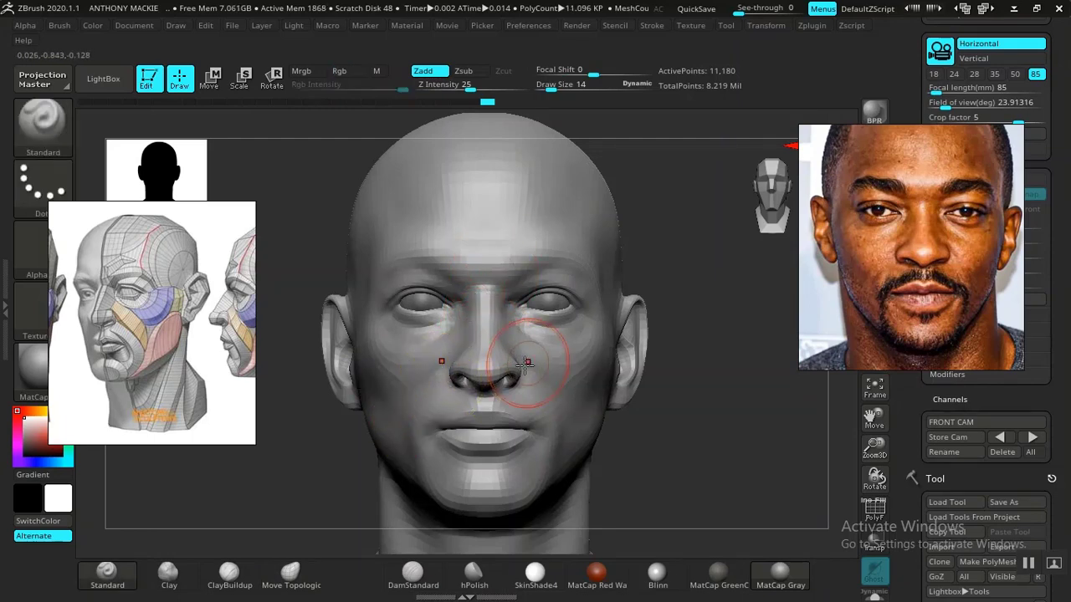
pyautogui.hotkey('shift', 'z')
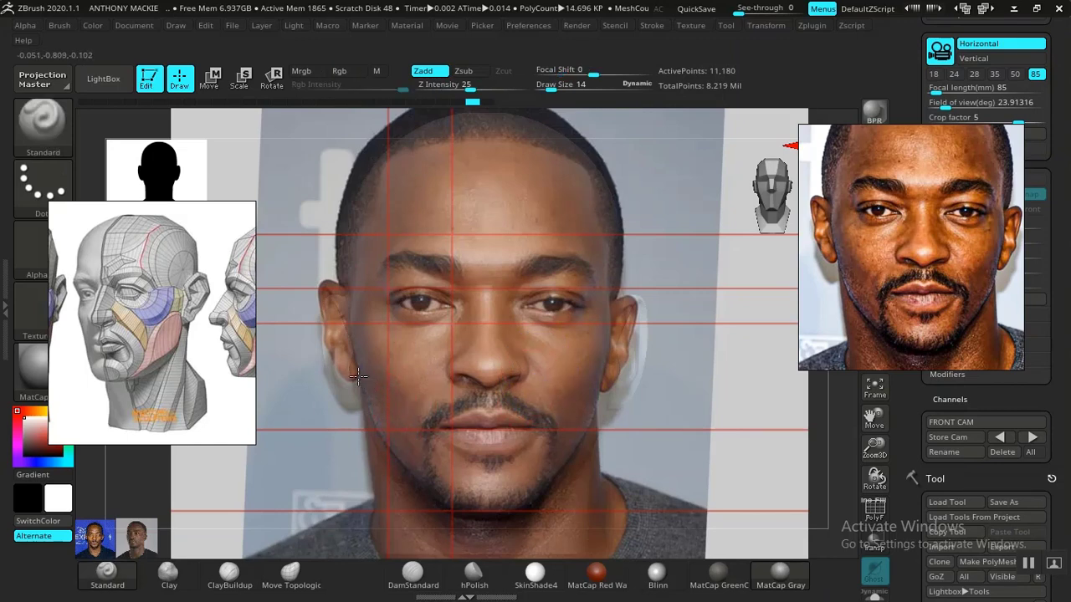
# Compare the cheek contours with the front portrait overlay, inspect the head from another angle, and restore the stored FRONT CAM view
pyautogui.hotkey('shift', 'z')
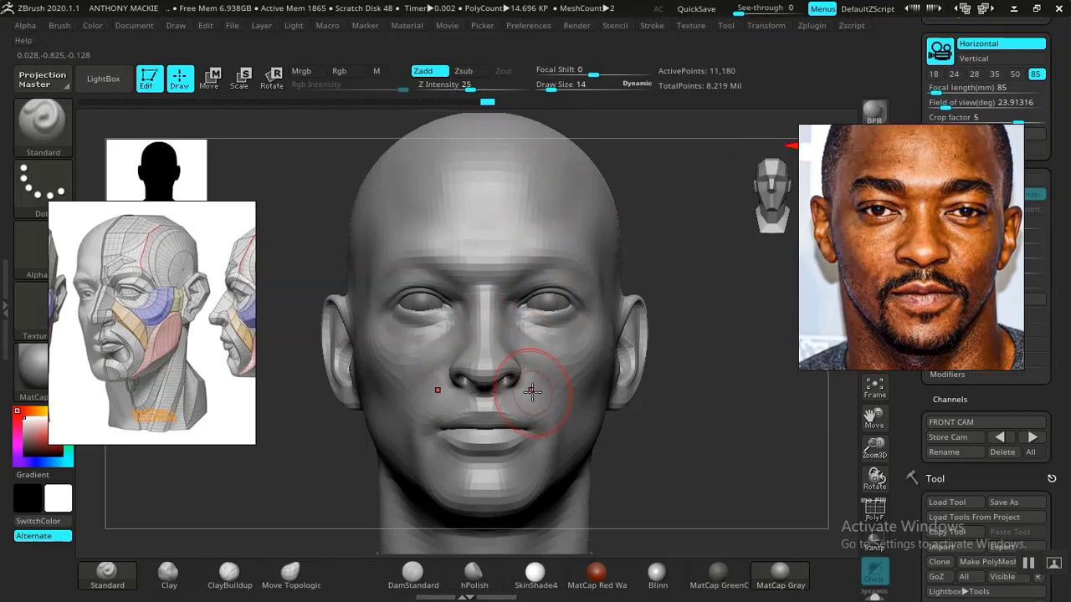
pyautogui.hotkey('shift', 'z')
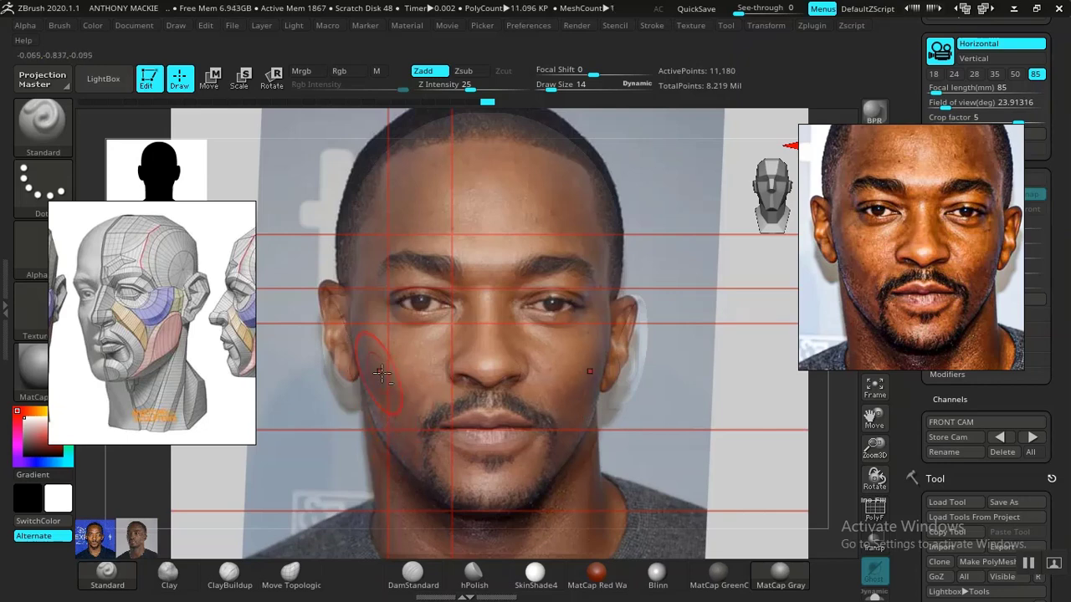
pyautogui.hotkey('shift', 'z')
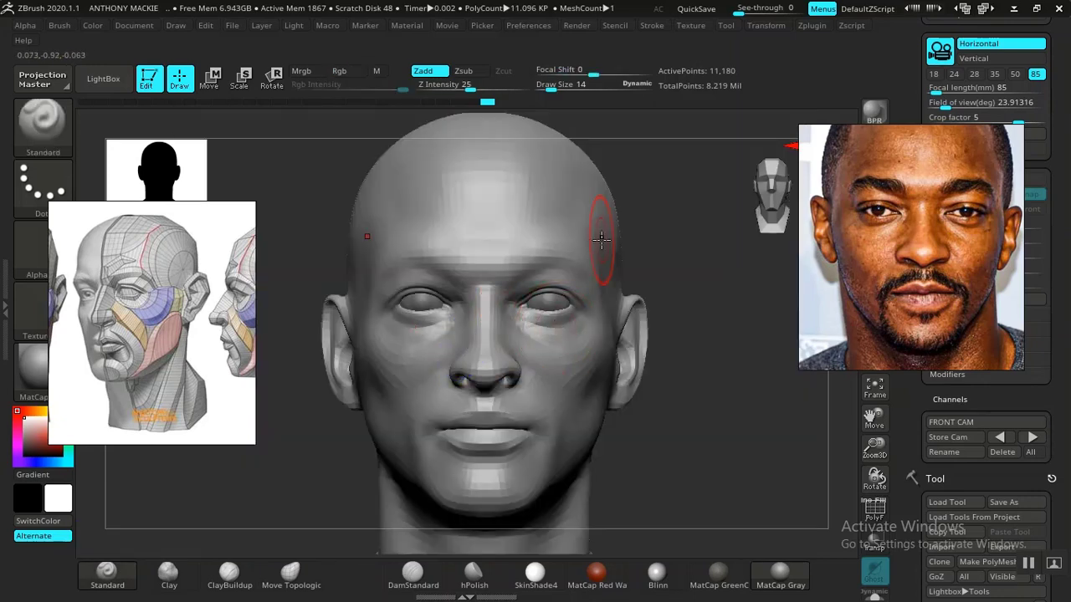
pyautogui.moveTo(713, 282); pyautogui.dragTo(684, 316)
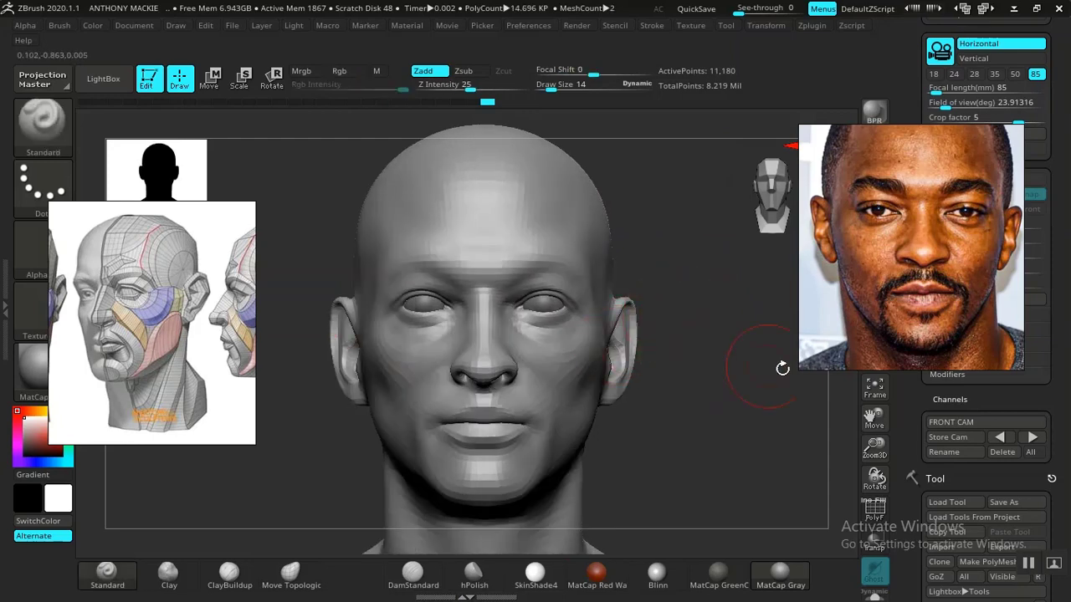
pyautogui.click(1032, 438)
pyautogui.hotkey('shift', 'z')
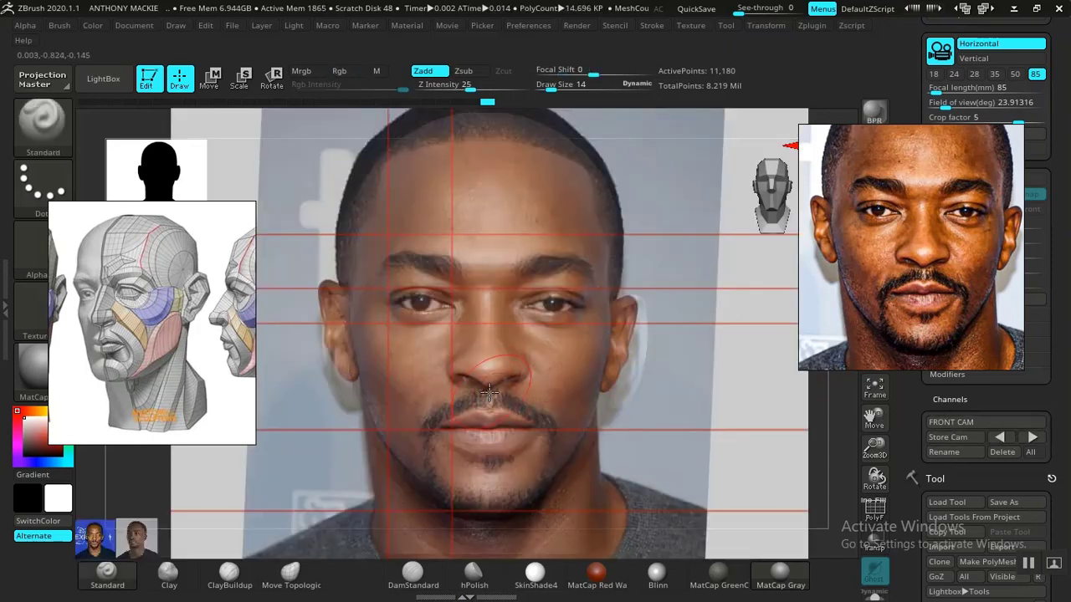
# Compare the lower cheeks and jaw beside the mouth with the front portrait overlay
pyautogui.hotkey('shift', 'z')
pyautogui.hotkey('shift', 'z')
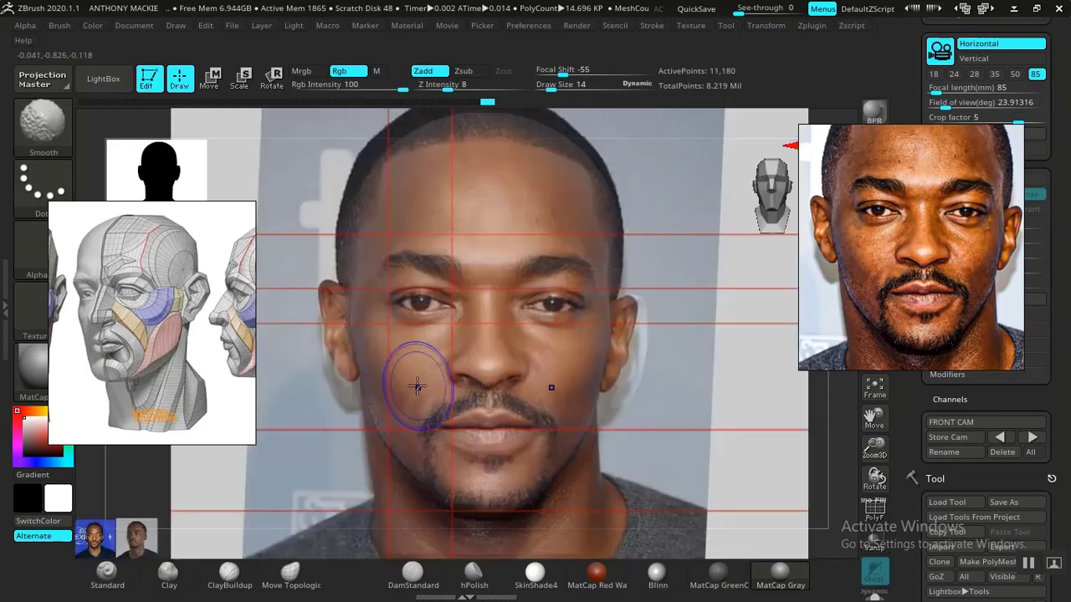
pyautogui.hotkey('shift', 'z')
pyautogui.press('shift')
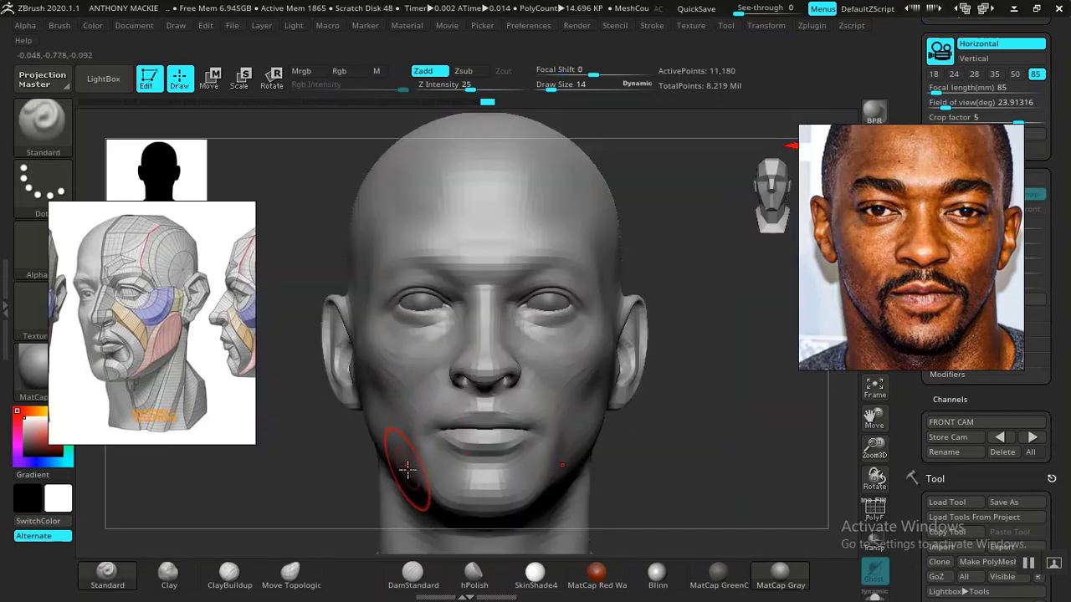
pyautogui.hotkey('shift', 'z')
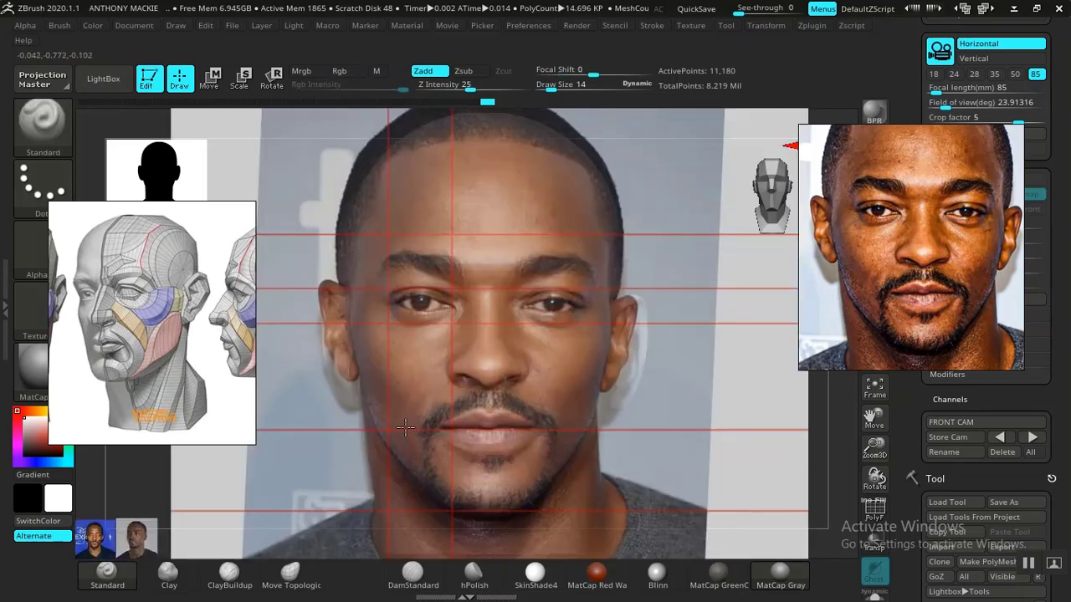
pyautogui.hotkey('shift', 'z')
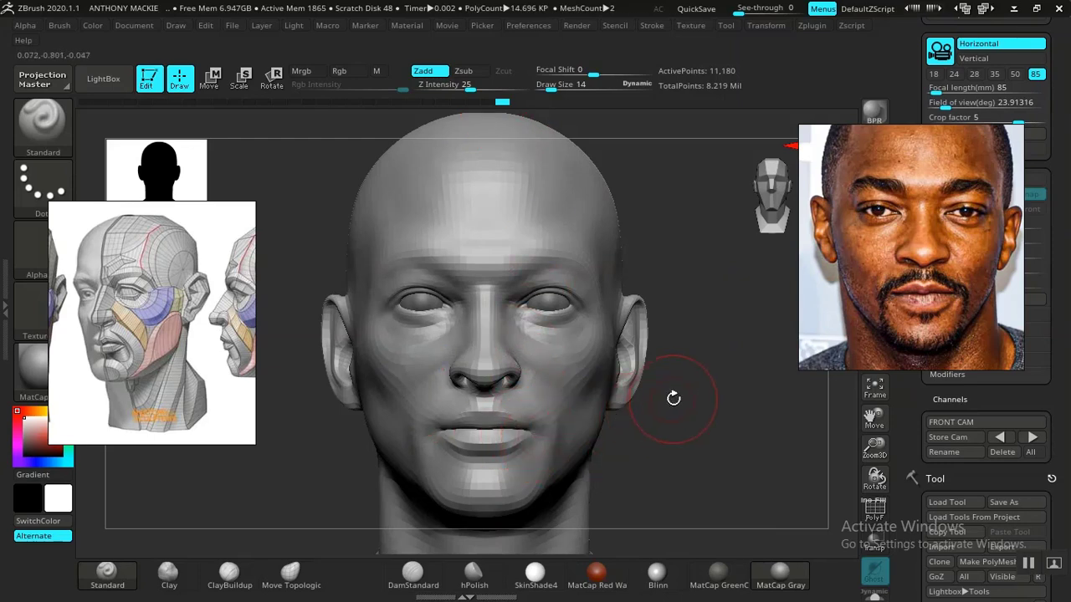
# Examine the outer cheeks below the ears by alternating between the sculpted head and the portrait overlay
pyautogui.hotkey('shift', 'z')
pyautogui.hotkey('shift', 'z')
pyautogui.hotkey('shift', 'z')
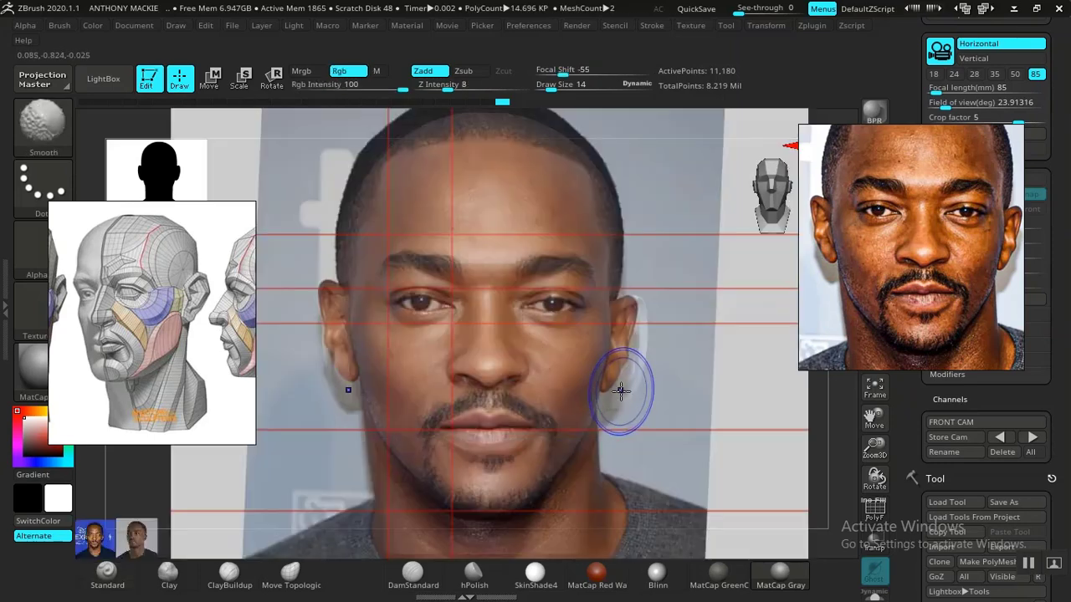
pyautogui.hotkey('shift', 'z')
pyautogui.hotkey('shift', 'z')
pyautogui.hotkey('shift', 'z')
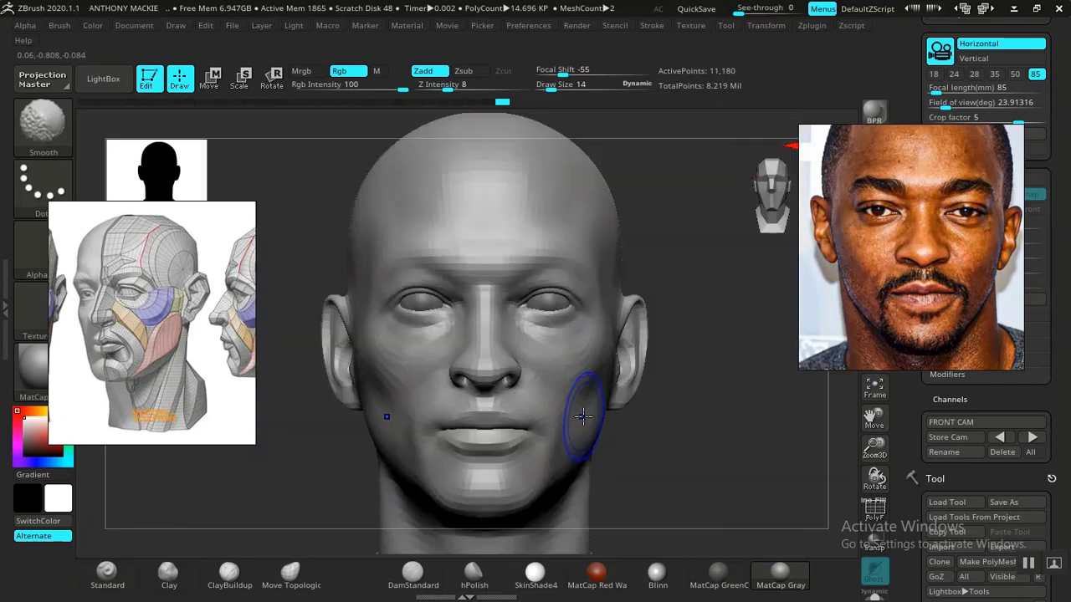
pyautogui.hotkey('shift', 'z')
pyautogui.hotkey('shift', 'z')
pyautogui.hotkey('shift', 'z')
pyautogui.hotkey('shift', 'z')
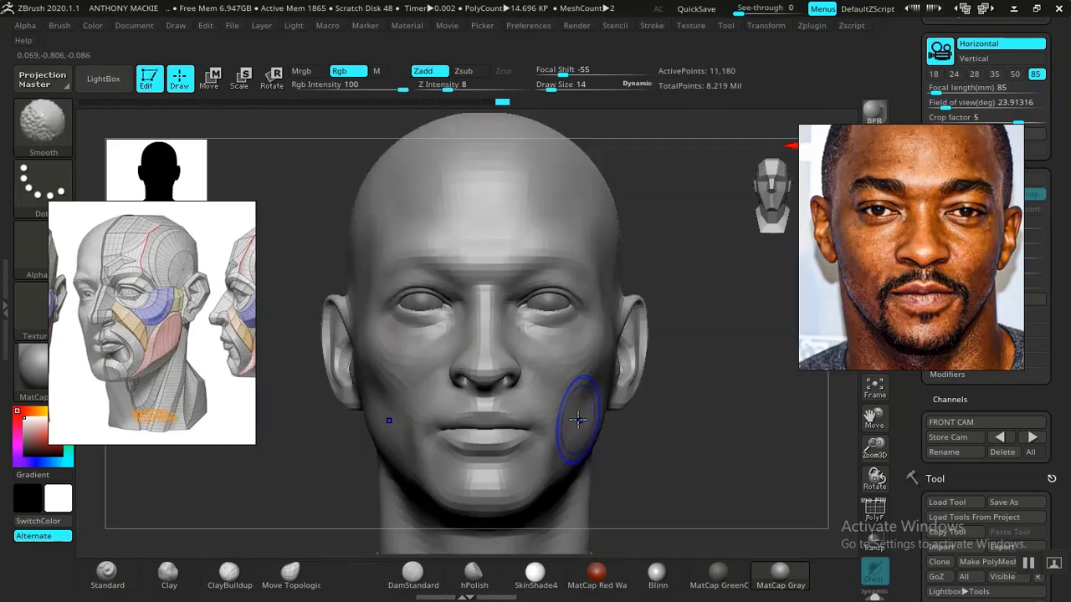
pyautogui.hotkey('shift', 'z')
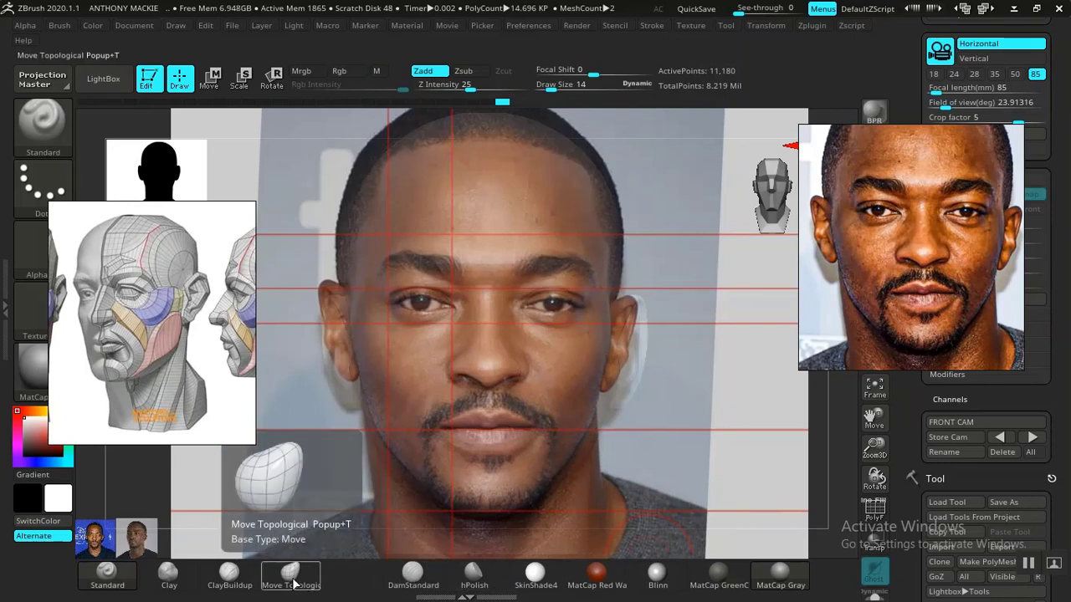
# Examine the nostrils and the folds beside the nose against the portrait overlay and the facial-planes reference
pyautogui.press('shift')
pyautogui.hotkey('shift', 'z')
pyautogui.hotkey('shift', 'z')
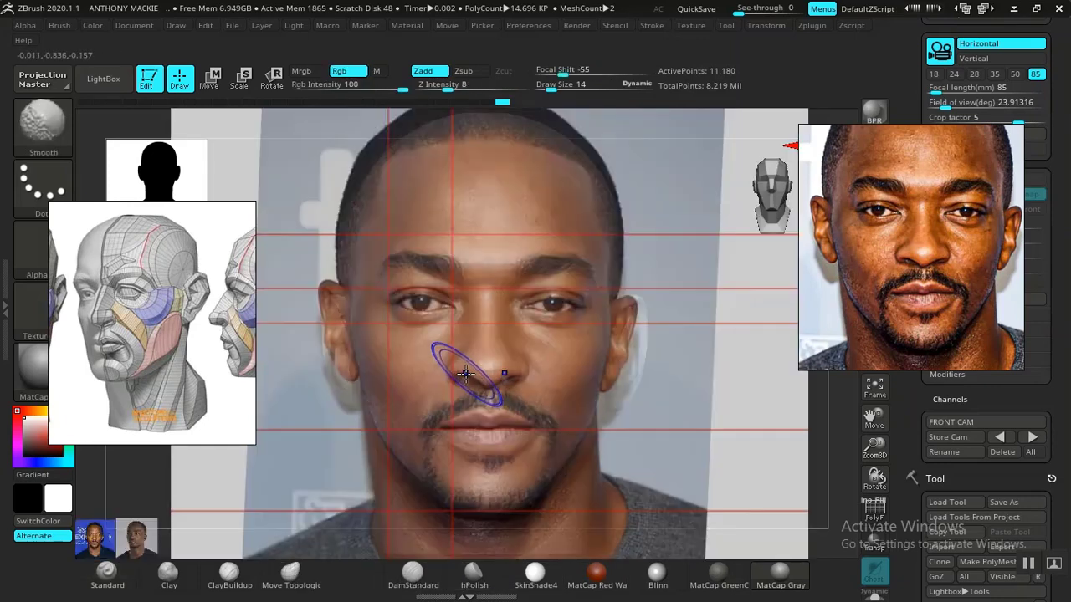
pyautogui.hotkey('shift', 'z')
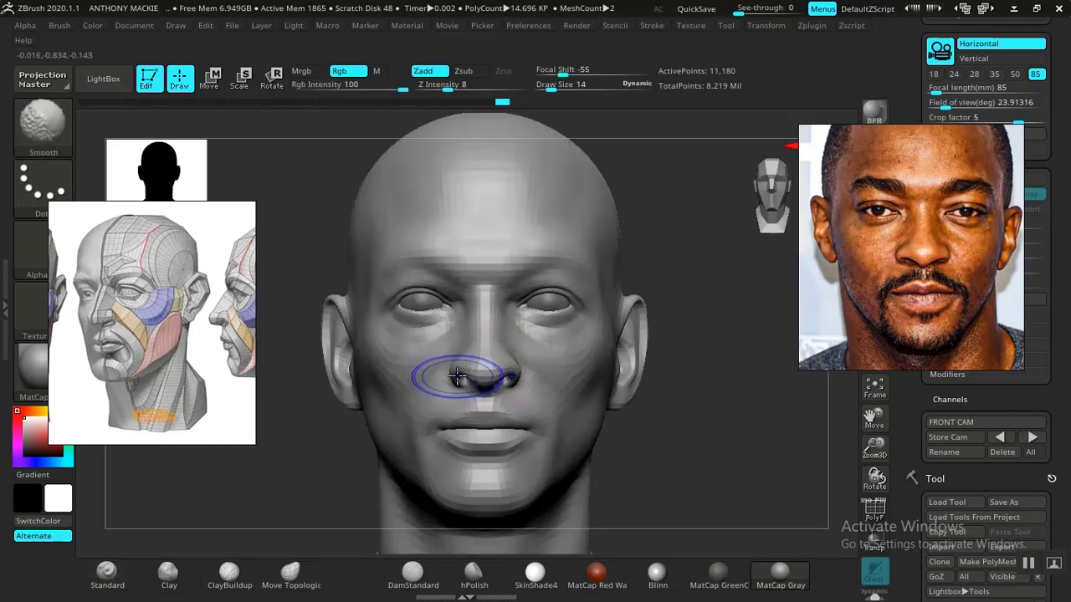
pyautogui.hotkey('shift', 'z')
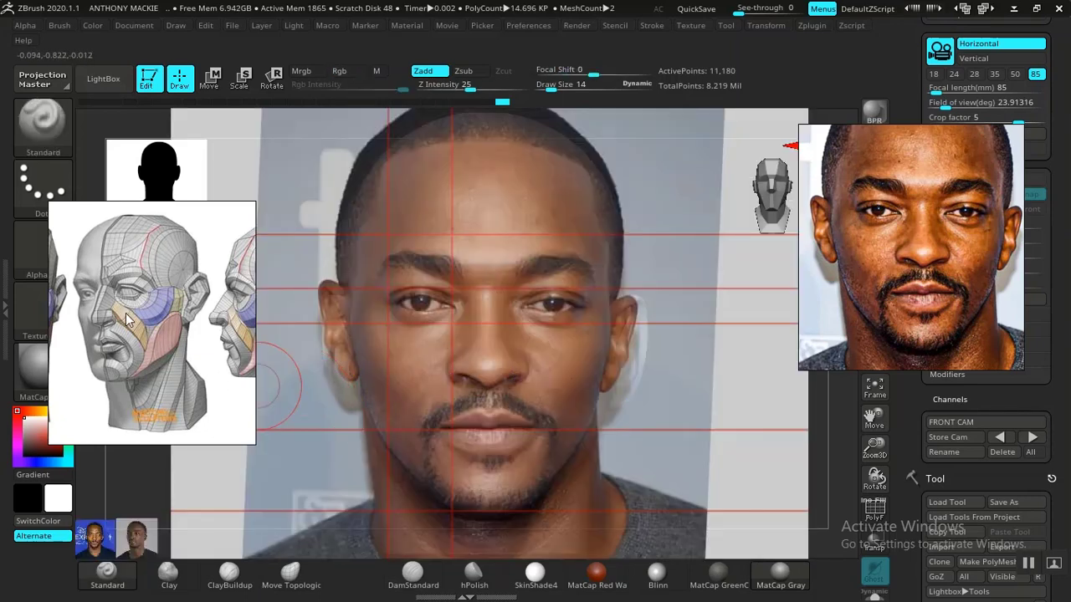
pyautogui.hotkey('shift', 'z')
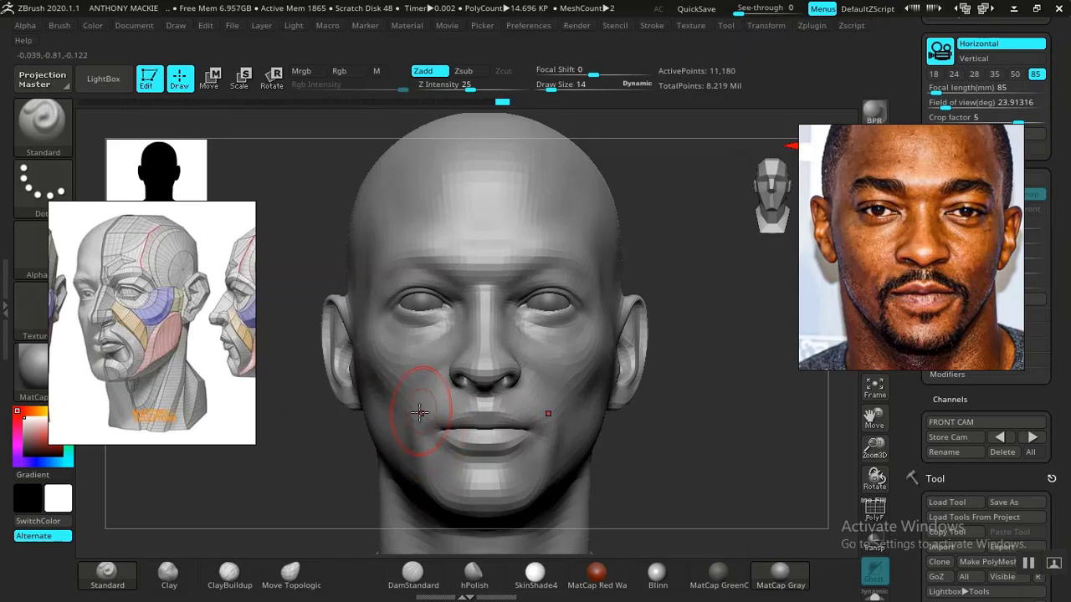
# Compare the nose bridge and the inner eye corners of the head with the portrait overlay
pyautogui.press('shift')
pyautogui.hotkey('shift', 'z')
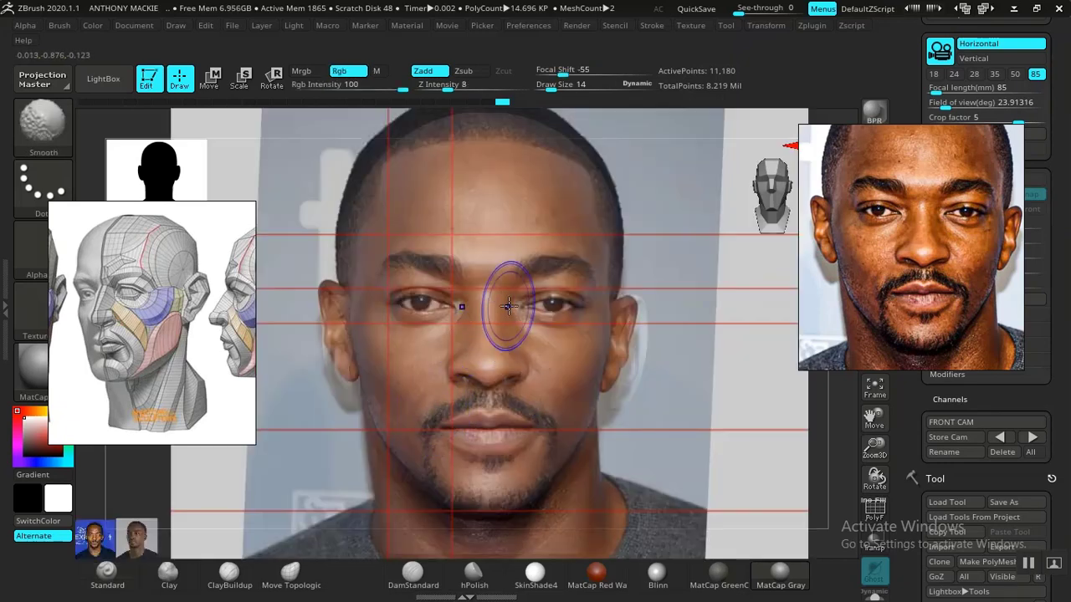
pyautogui.hotkey('shift', 'z')
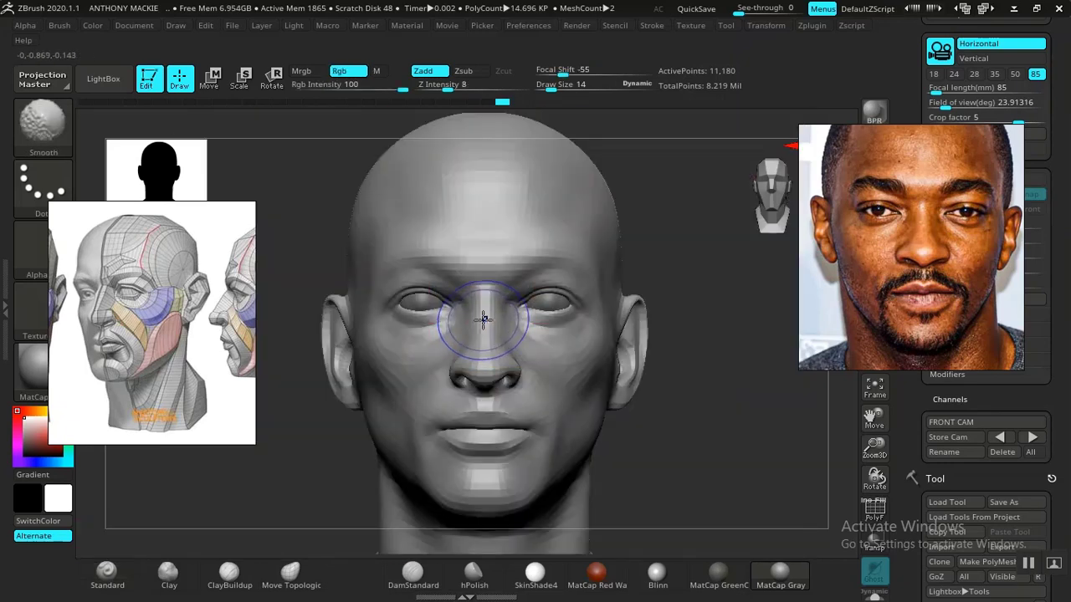
pyautogui.hotkey('shift', 'z')
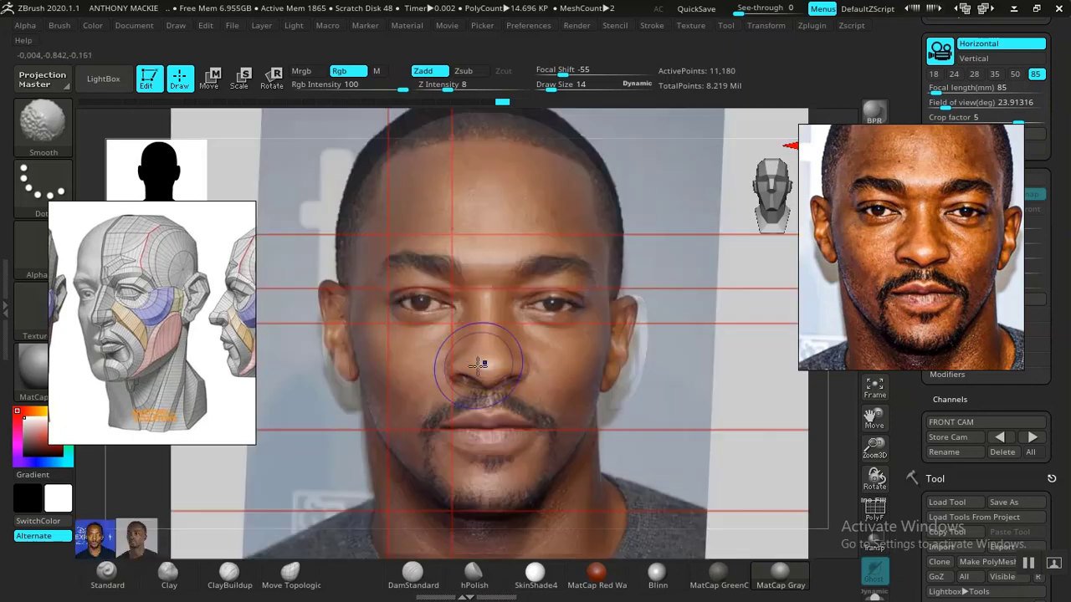
# Enlarge the floating portrait reference around the nose and mouth to study the planes there
pyautogui.hotkey('shift', 'z')
pyautogui.hotkey('shift', 'z')
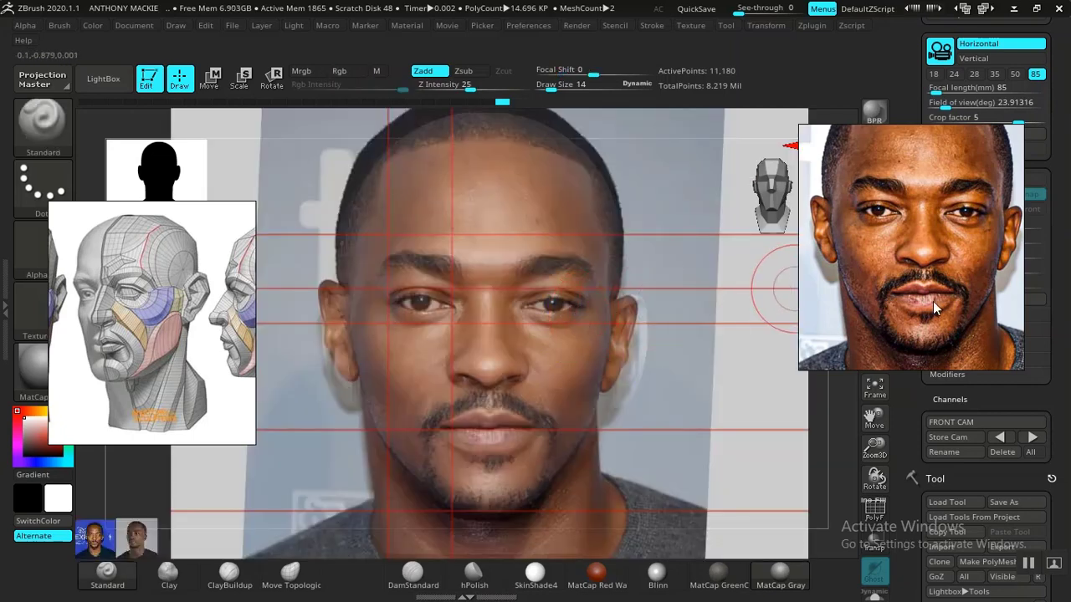
pyautogui.scroll(2, 912, 314)
pyautogui.scroll(-1, 900, 314)
pyautogui.scroll(3, 908, 311)
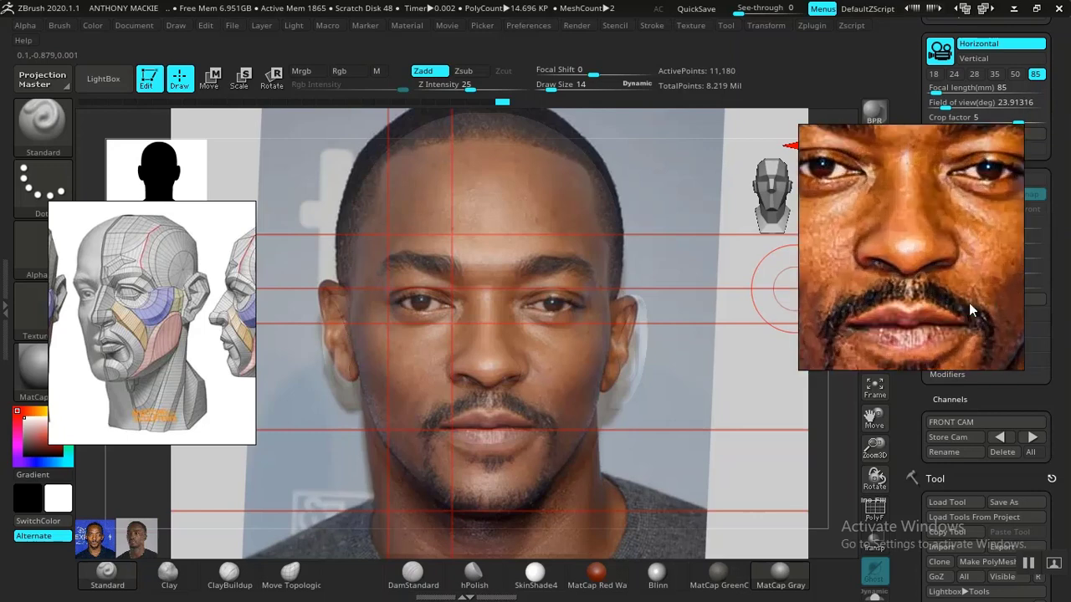
# Reposition and zoom out the floating portrait reference to frame the face from the eyes to the chin
pyautogui.moveTo(1006, 281); pyautogui.dragTo(926, 338, button='right')
pyautogui.moveTo(831, 312); pyautogui.dragTo(871, 256, button='right')
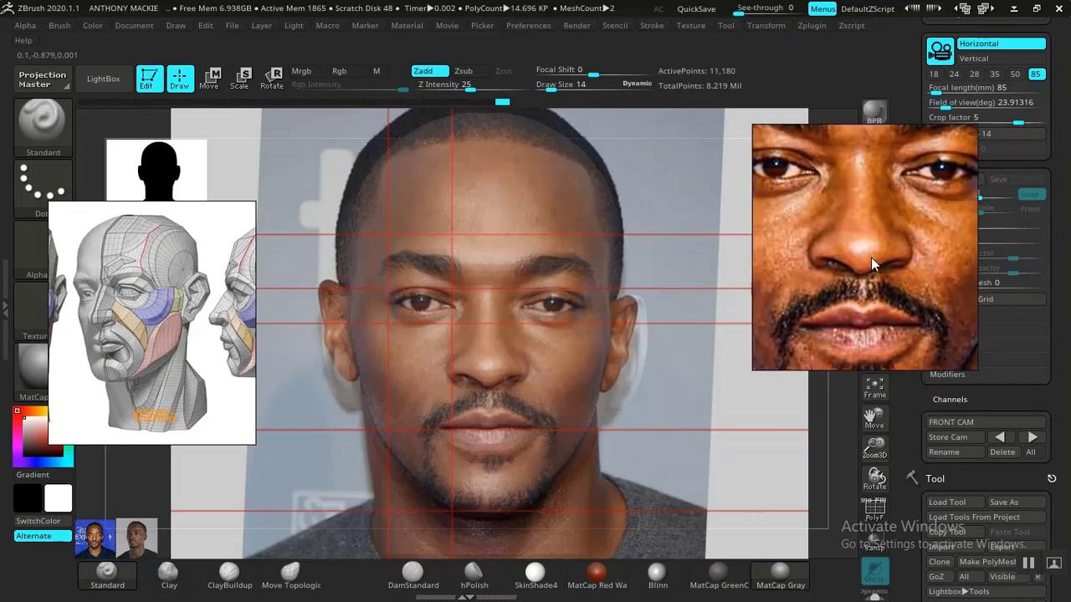
pyautogui.scroll(-1, 871, 257)
pyautogui.moveTo(871, 257)
pyautogui.mouseDown()
pyautogui.moveTo(873, 244)
pyautogui.moveTo(878, 256)
pyautogui.mouseUp()
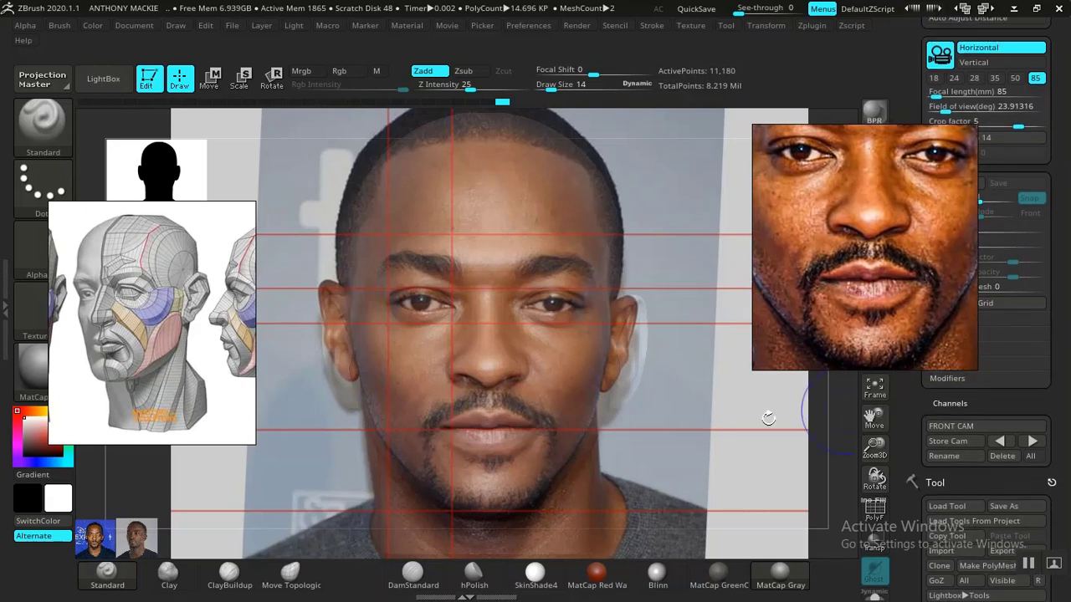
# Select the DamStandard brush and compare the area between the nostrils and upper lip with the portrait overlay
pyautogui.hotkey('shift', 'z')
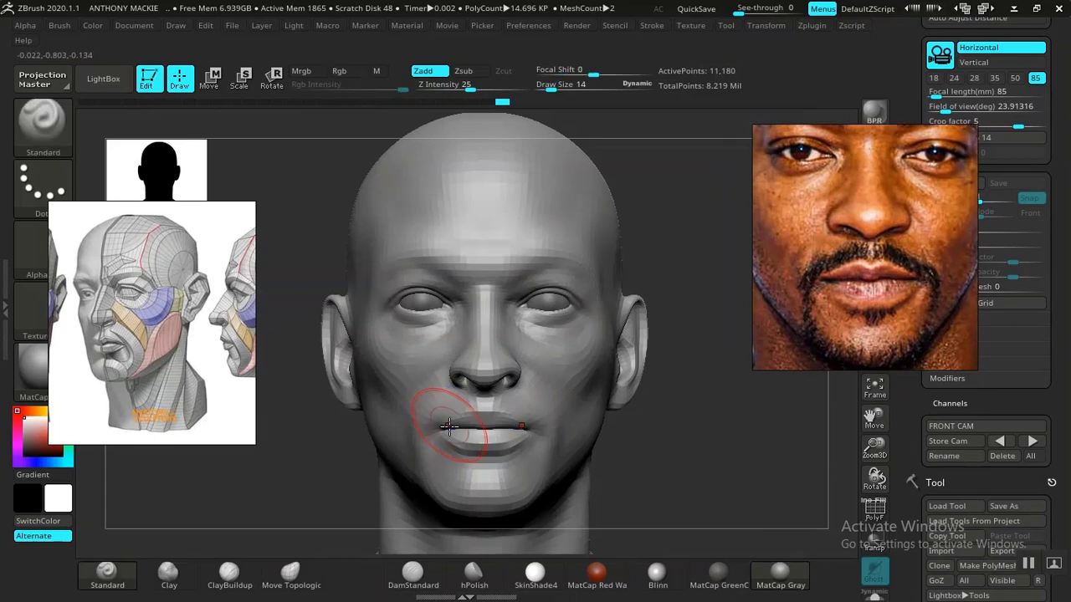
pyautogui.click(413, 573)
pyautogui.hotkey('shift', 'z')
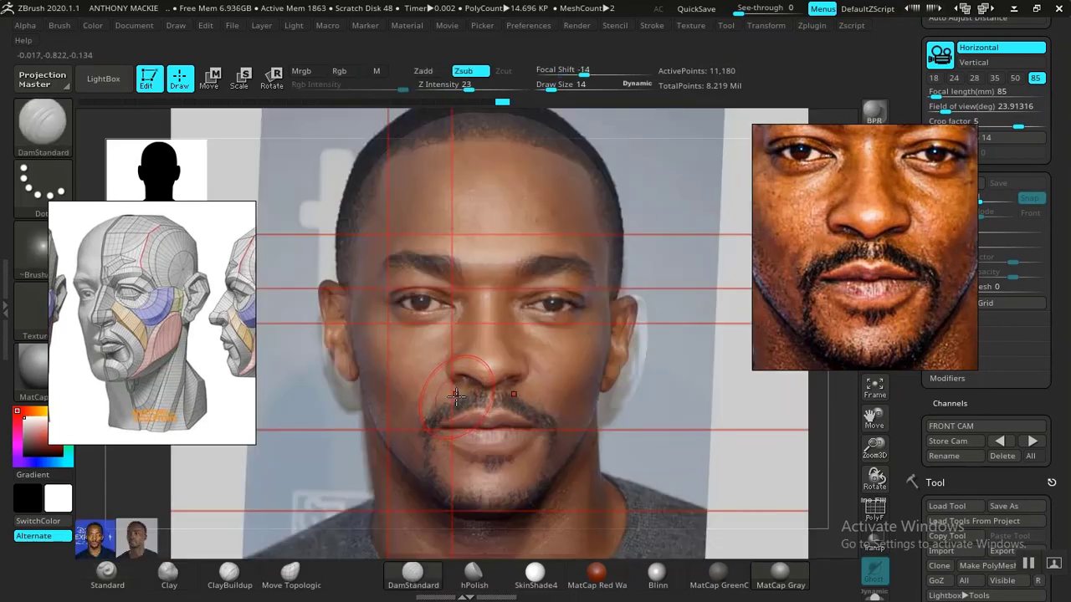
pyautogui.hotkey('shift', 'z')
pyautogui.press('shift')
pyautogui.hotkey('shift', 'z')
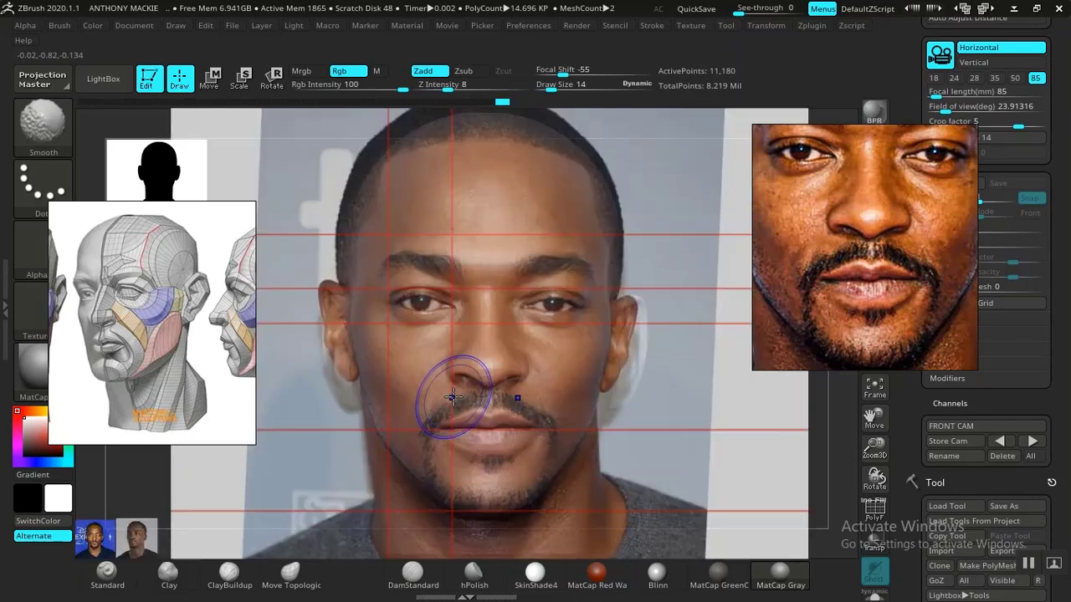
pyautogui.press('shift')
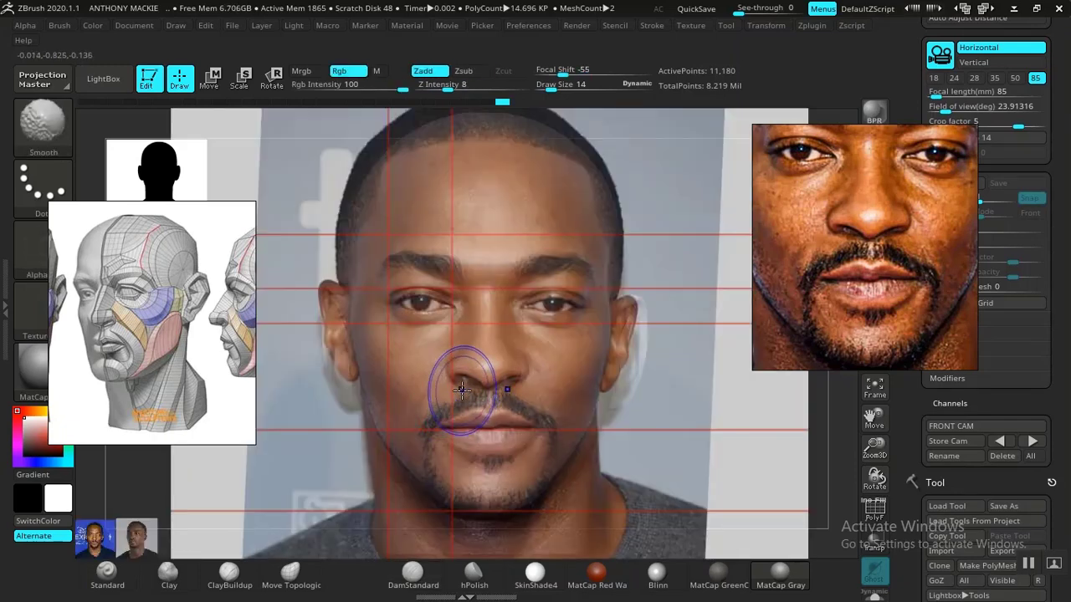
pyautogui.hotkey('shift', 'z')
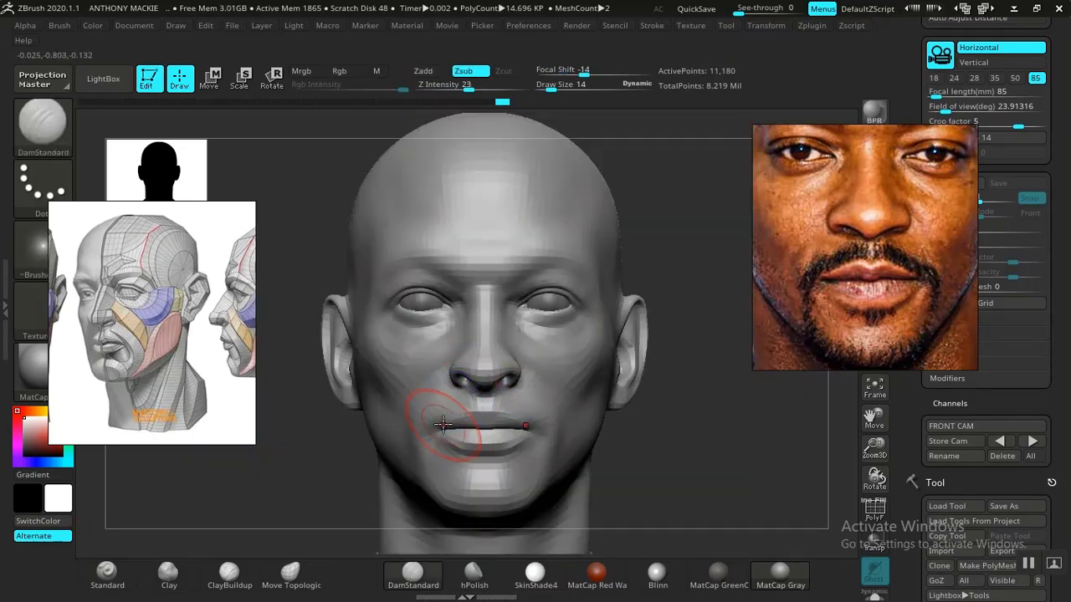
pyautogui.press('shift')
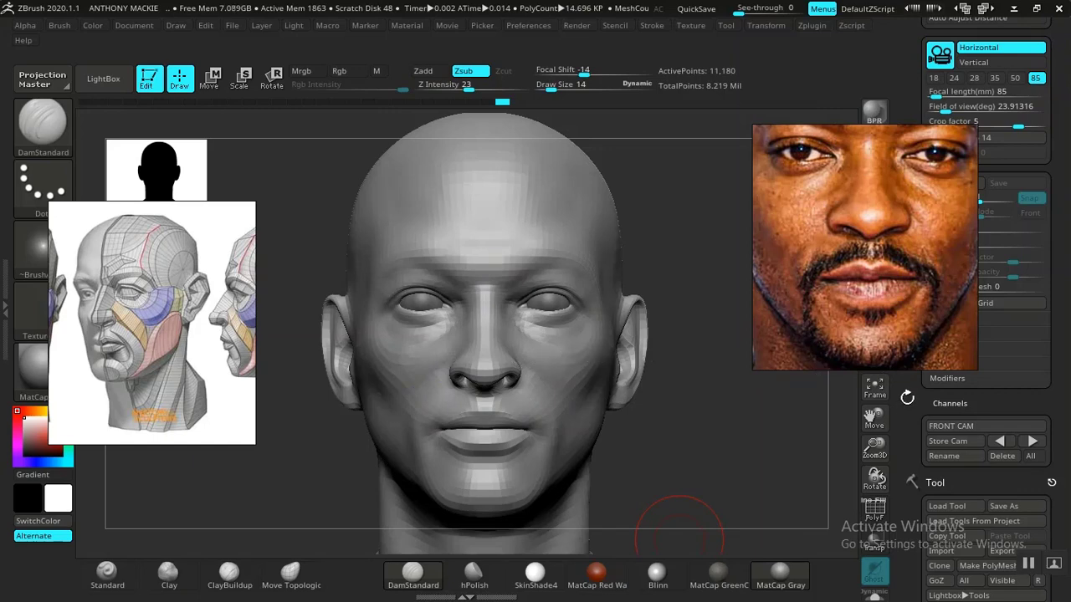
# Compare the mouth corners and the planes beside the chin with the portrait overlay
pyautogui.press('shift')
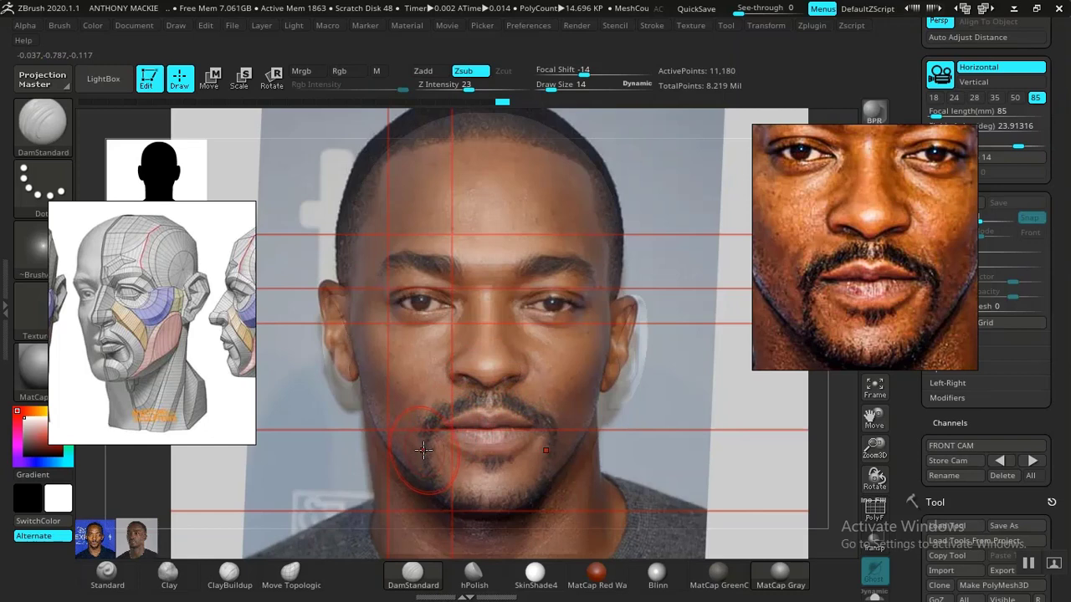
pyautogui.hotkey('shift', 'z')
pyautogui.hotkey('shift', 'z')
pyautogui.hotkey('shift', 'z')
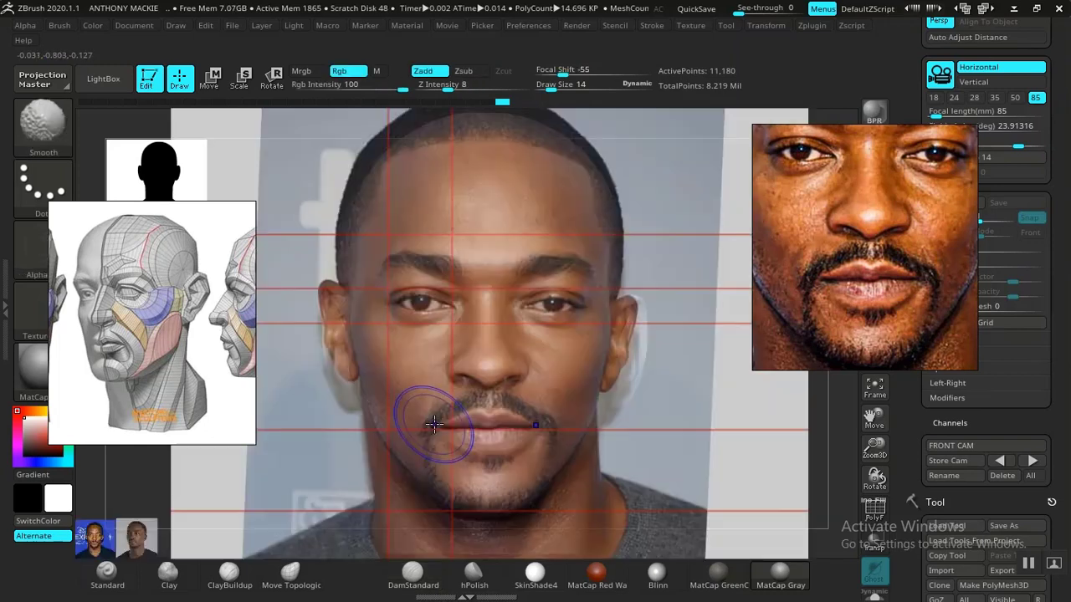
pyautogui.hotkey('shift', 'z')
pyautogui.hotkey('shift', 'z')
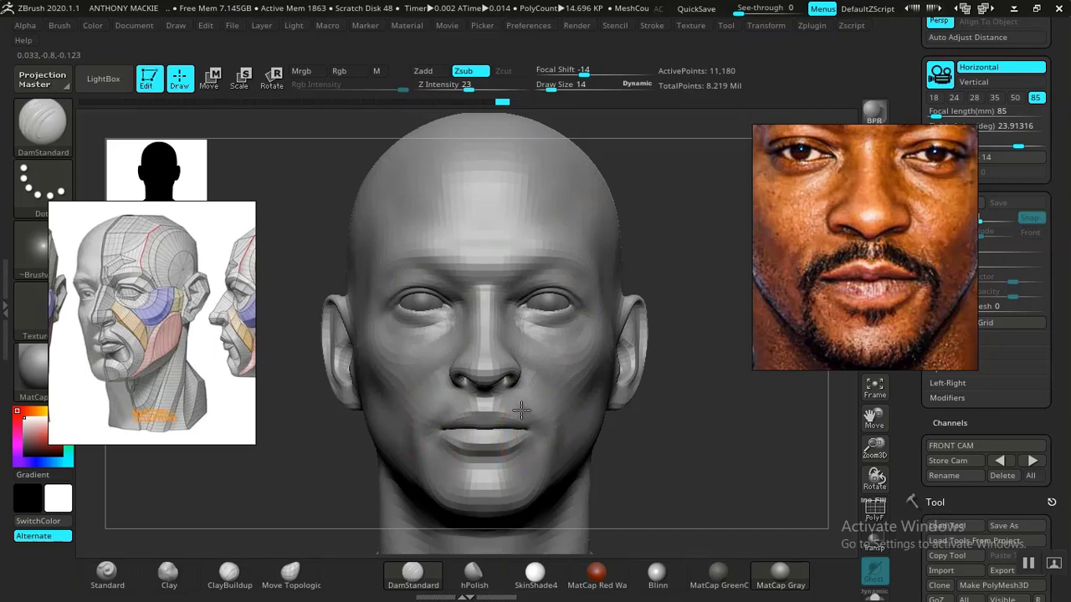
# Undo the trial DamStandard stroke above the upper lip and reduce the brush's draw size to 5
pyautogui.moveTo(521, 410); pyautogui.dragTo(506, 393)
pyautogui.hotkey('ctrl', 'z')
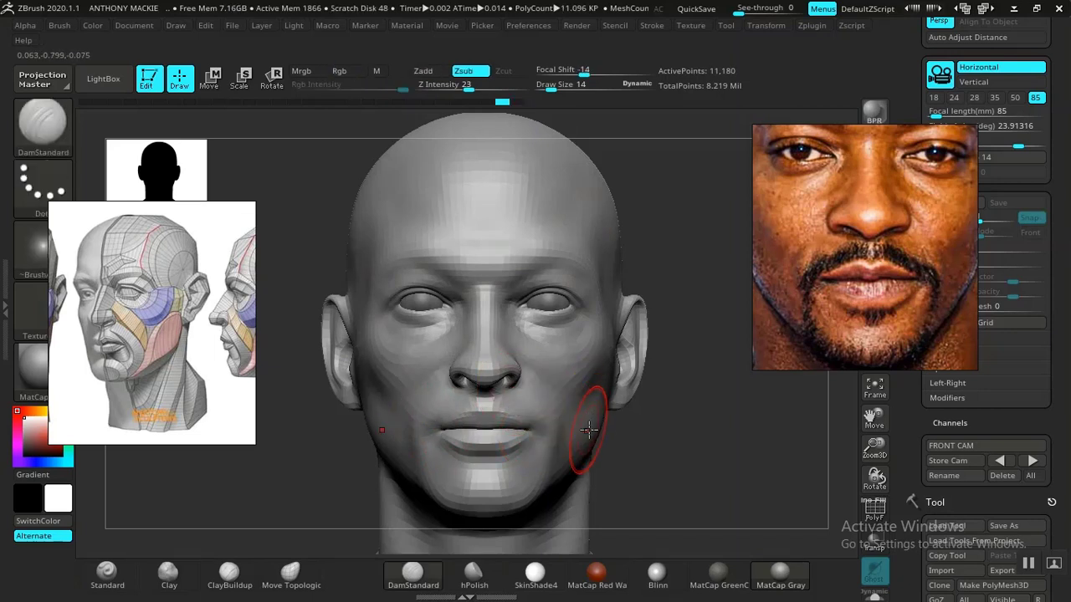
pyautogui.press('space')
pyautogui.moveTo(570, 365); pyautogui.dragTo(564, 366)
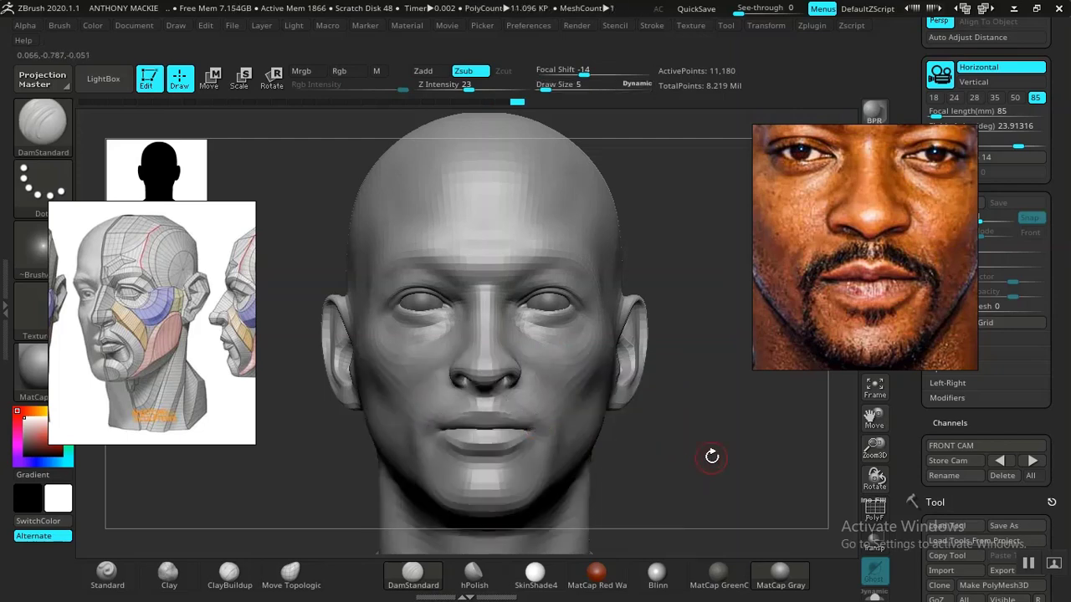
# Inspect the nose and mouth in profile, and restore the stored front camera to check the lips against the overlay
pyautogui.moveTo(710, 454)
pyautogui.keyDown('alt'); pyautogui.mouseDown()
pyautogui.moveTo(760, 511)
pyautogui.moveTo(795, 461)
pyautogui.moveTo(484, 382)
pyautogui.mouseUp(); pyautogui.keyUp('alt')
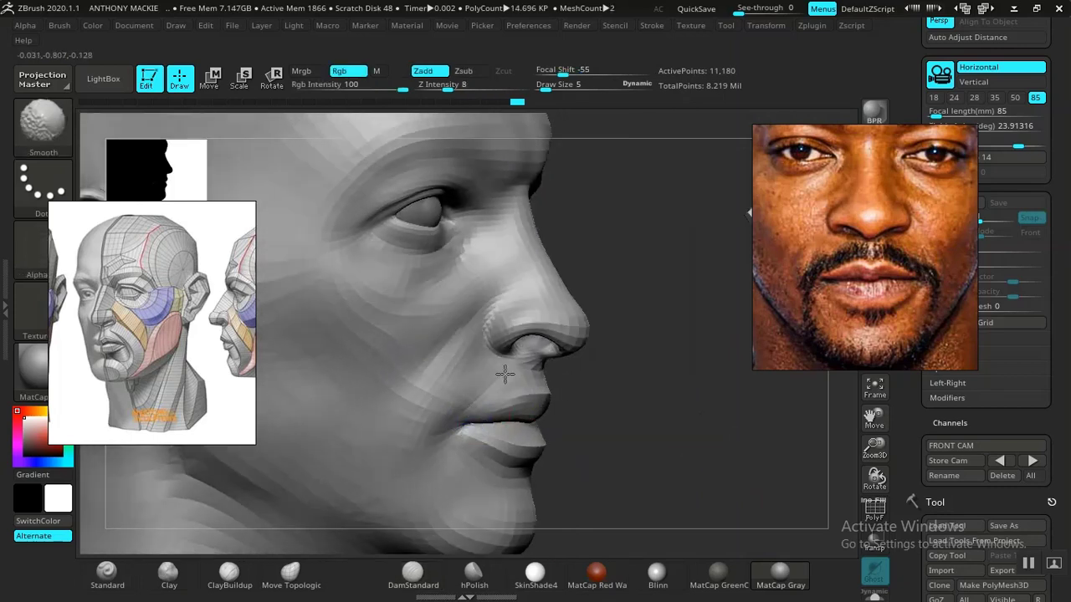
pyautogui.moveTo(705, 438)
pyautogui.keyDown('alt'); pyautogui.mouseDown()
pyautogui.moveTo(641, 424)
pyautogui.moveTo(645, 387)
pyautogui.moveTo(659, 452)
pyautogui.moveTo(664, 437)
pyautogui.moveTo(633, 433)
pyautogui.moveTo(711, 454)
pyautogui.mouseUp(); pyautogui.keyUp('alt')
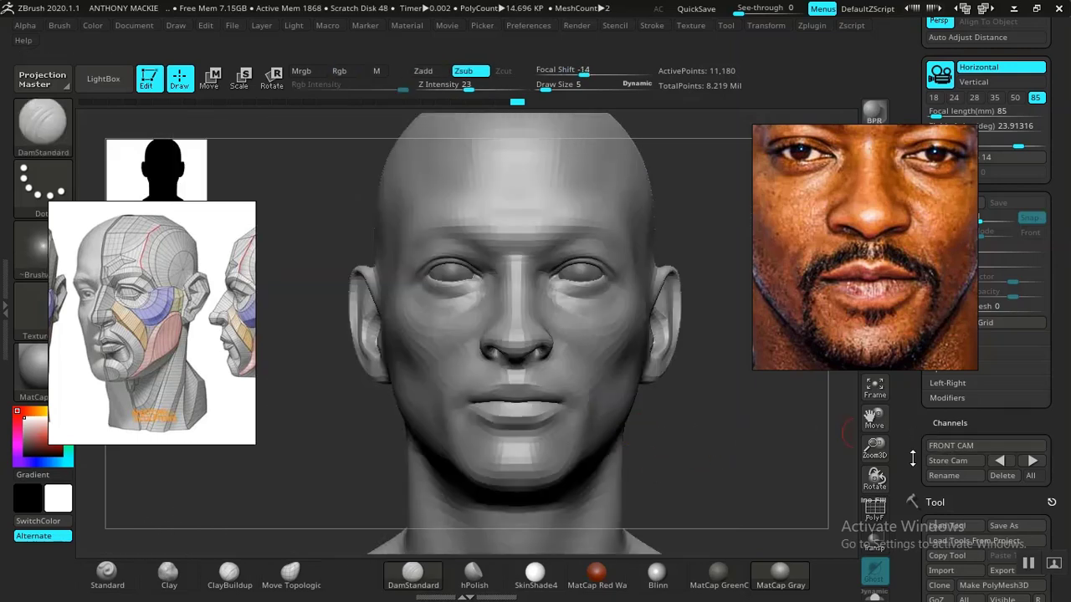
pyautogui.click(1000, 461)
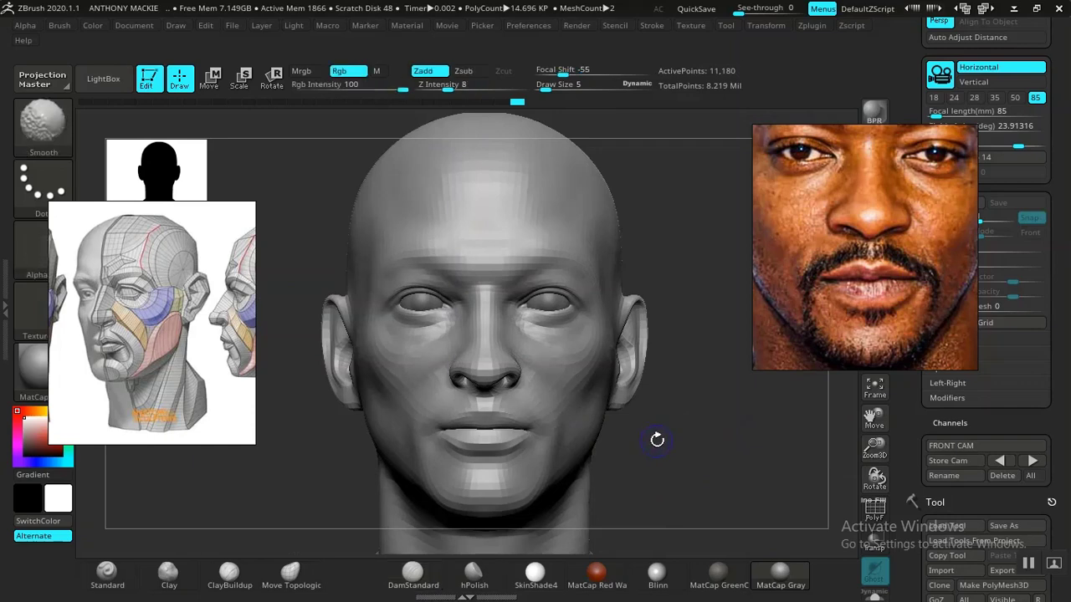
pyautogui.hotkey('shift', 'p')
pyautogui.hotkey('shift', 'p')
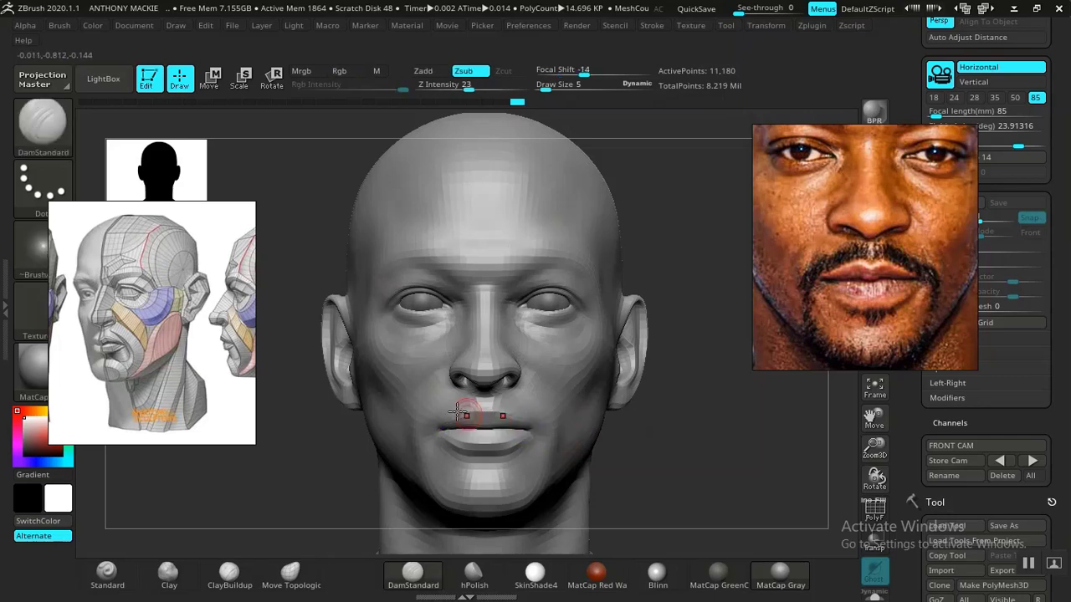
pyautogui.hotkey('shift', 'p')
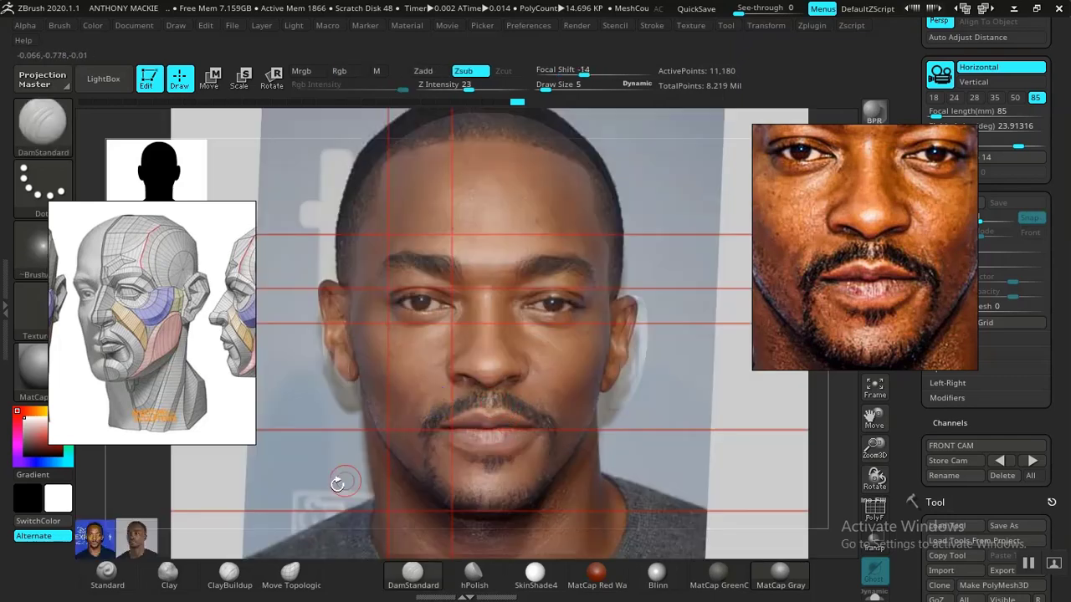
# Select the Standard brush and examine the philtrum below the nose up close
pyautogui.click(107, 574)
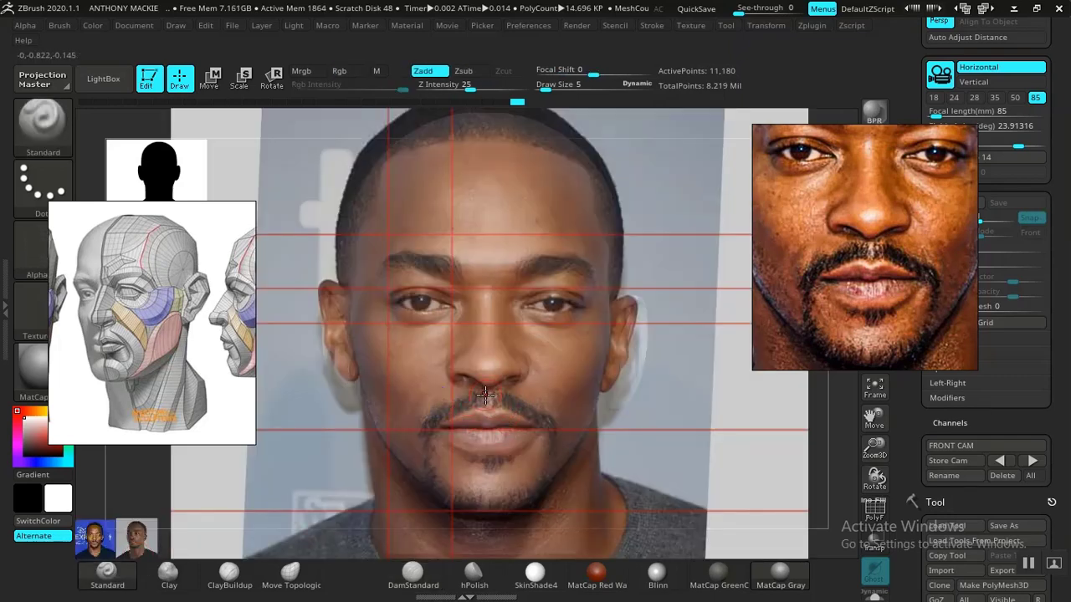
pyautogui.hotkey('shift', 'z')
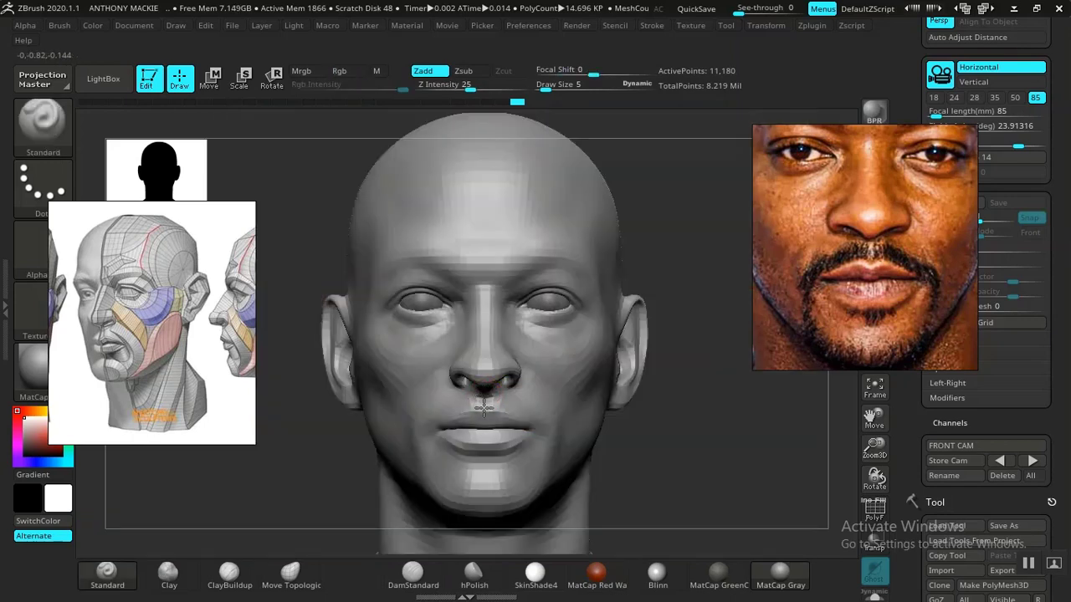
pyautogui.moveTo(714, 443)
pyautogui.mouseDown()
pyautogui.moveTo(748, 450)
pyautogui.moveTo(652, 390)
pyautogui.moveTo(691, 456)
pyautogui.moveTo(687, 437)
pyautogui.moveTo(717, 449)
pyautogui.moveTo(681, 490)
pyautogui.moveTo(706, 446)
pyautogui.moveTo(744, 443)
pyautogui.mouseUp()
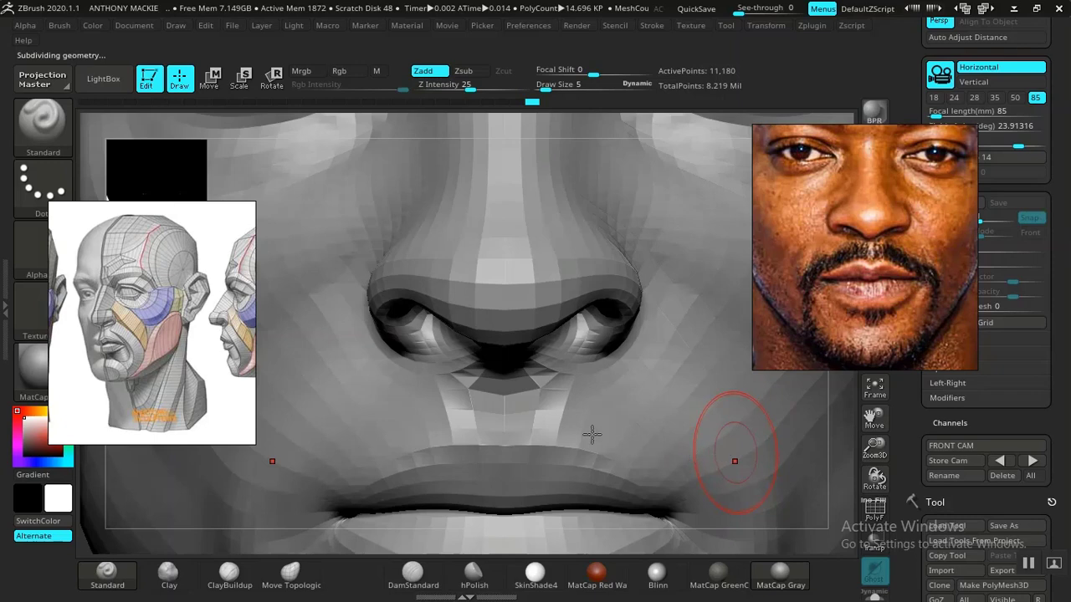
# Review the whole bust at the higher subdivision level and restore the FRONT CAM view
pyautogui.press('f')
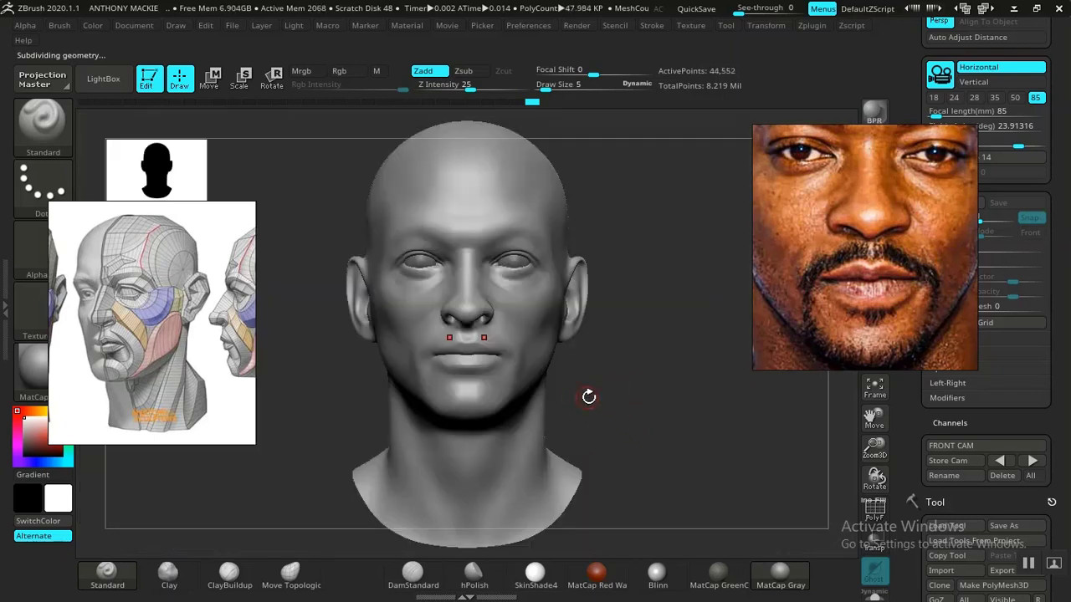
pyautogui.moveTo(670, 378); pyautogui.dragTo(617, 289)
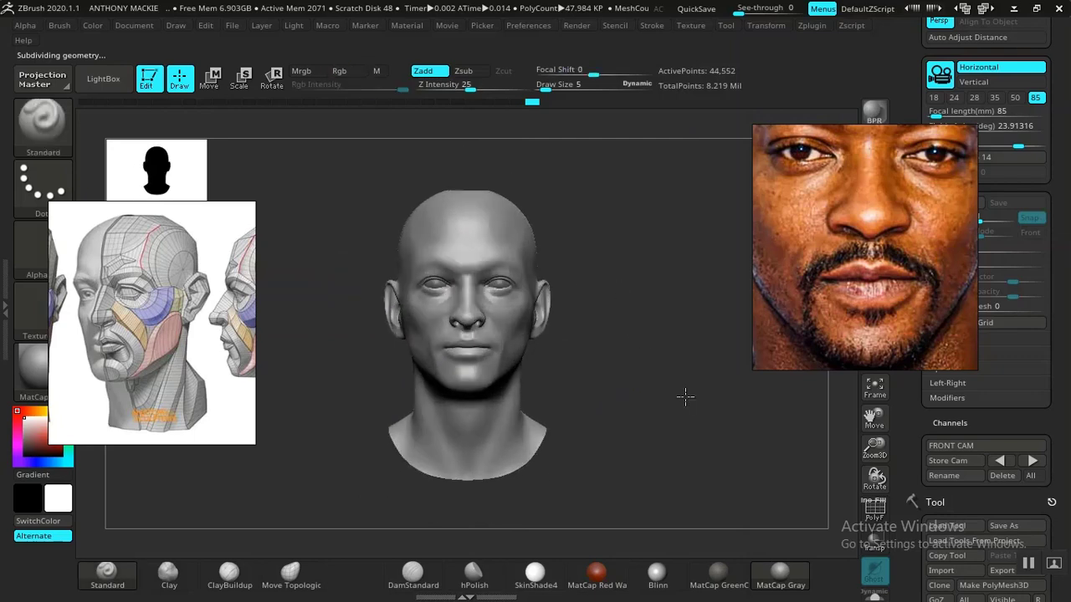
pyautogui.moveTo(684, 397)
pyautogui.keyDown('alt'); pyautogui.mouseDown()
pyautogui.moveTo(693, 438)
pyautogui.moveTo(681, 446)
pyautogui.moveTo(670, 401)
pyautogui.moveTo(742, 407)
pyautogui.moveTo(683, 399)
pyautogui.moveTo(662, 411)
pyautogui.moveTo(641, 366)
pyautogui.moveTo(676, 440)
pyautogui.moveTo(747, 444)
pyautogui.moveTo(691, 447)
pyautogui.moveTo(730, 449)
pyautogui.moveTo(748, 376)
pyautogui.moveTo(741, 447)
pyautogui.moveTo(659, 371)
pyautogui.moveTo(696, 433)
pyautogui.moveTo(686, 432)
pyautogui.moveTo(741, 433)
pyautogui.moveTo(689, 435)
pyautogui.moveTo(656, 395)
pyautogui.moveTo(676, 411)
pyautogui.mouseUp(); pyautogui.keyUp('alt')
pyautogui.click(952, 445)
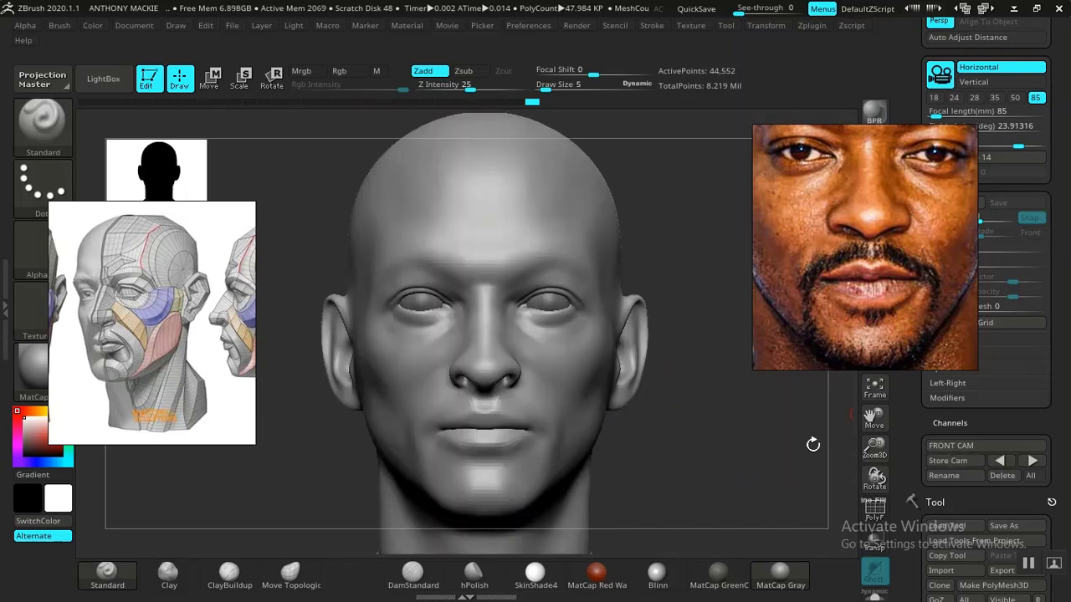
# Lower the head by one subdivision level and smooth the folds beside the nostrils after checking the overlay
pyautogui.hotkey('shift', 'z')
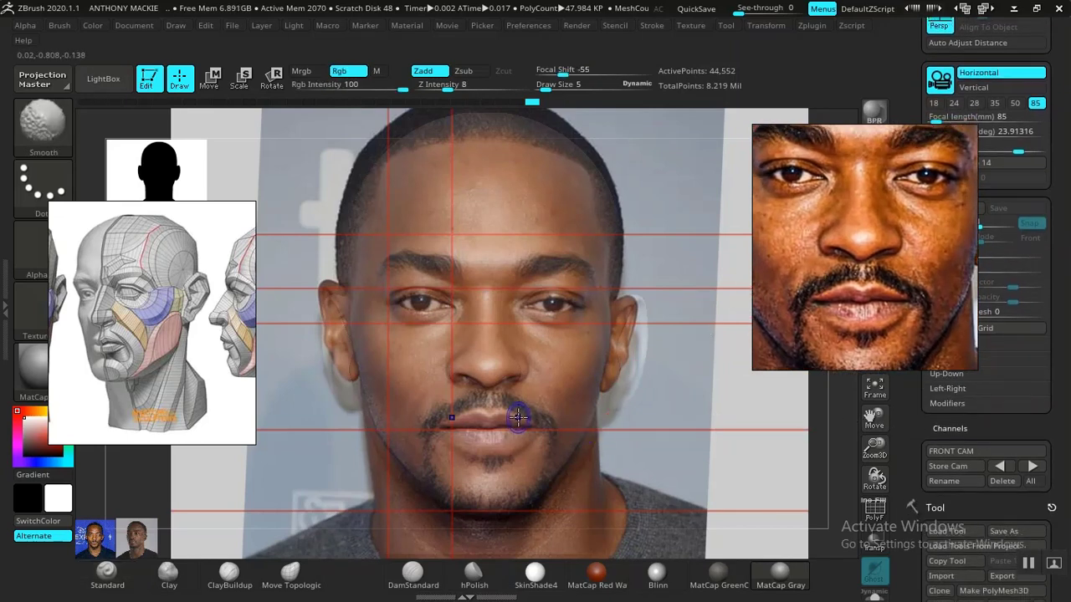
pyautogui.hotkey('shift', 'z')
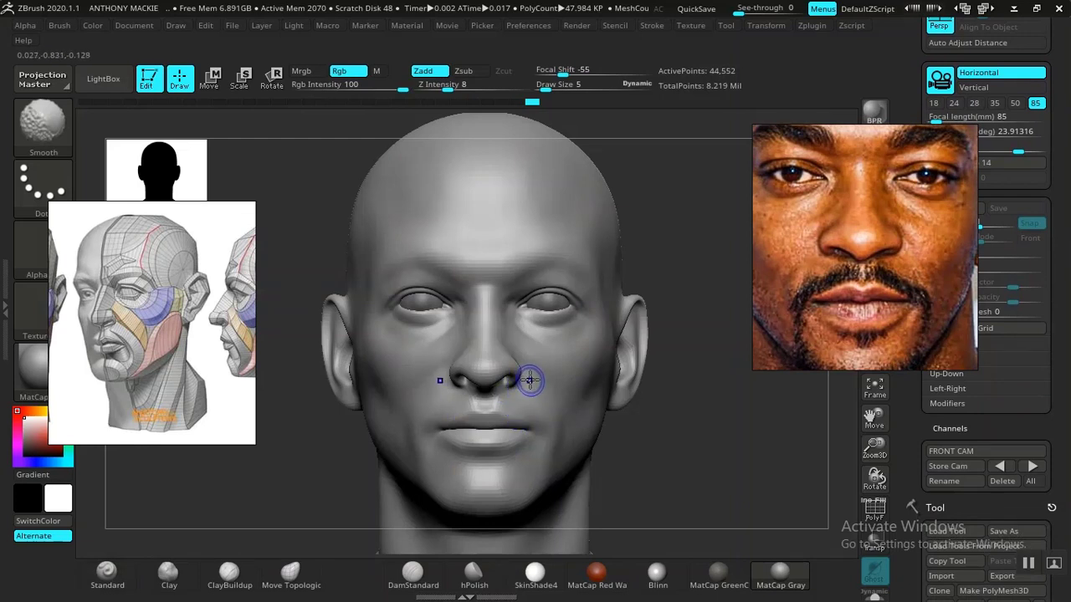
pyautogui.hotkey('shift', 'd')
pyautogui.keyDown('shift'); pyautogui.moveTo(529, 381); pyautogui.dragTo(531, 378); pyautogui.keyUp('shift')
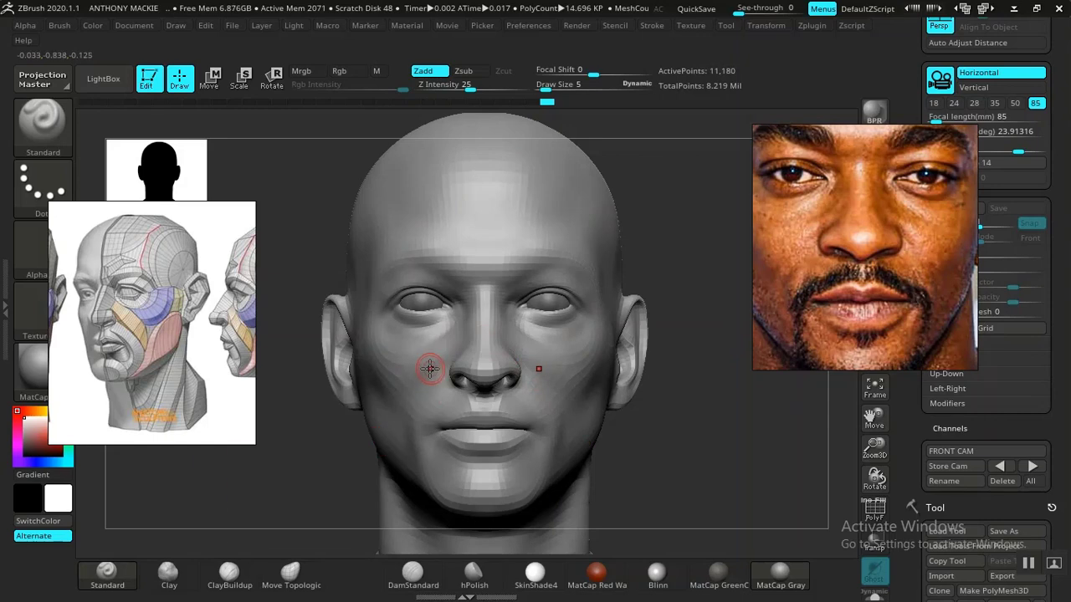
# Select the Clay brush and set the draw size to 7
pyautogui.press('space')
pyautogui.moveTo(431, 367); pyautogui.dragTo(437, 367)
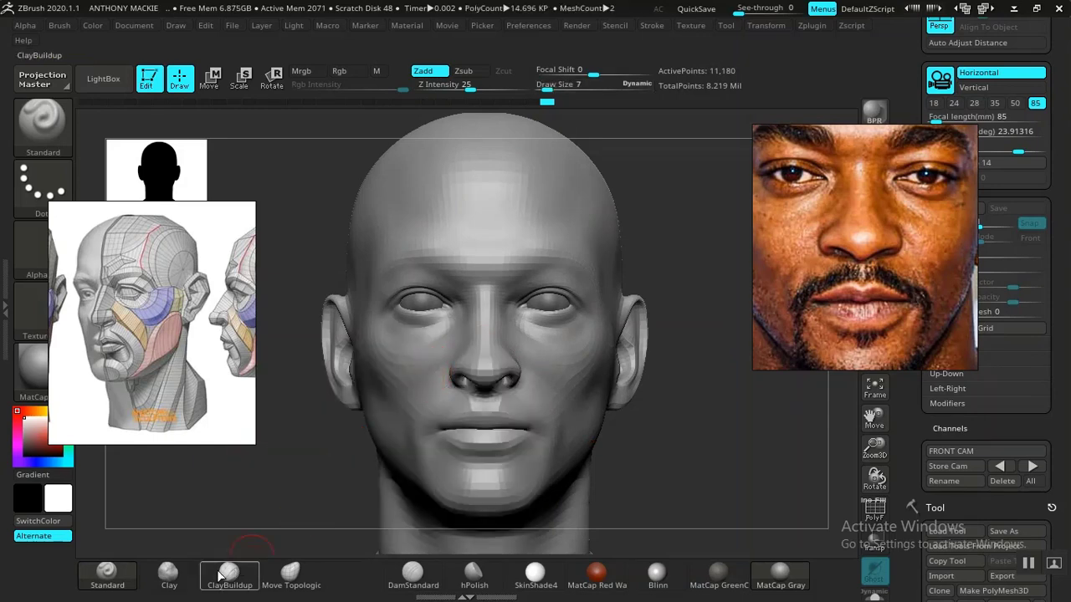
pyautogui.click(168, 573)
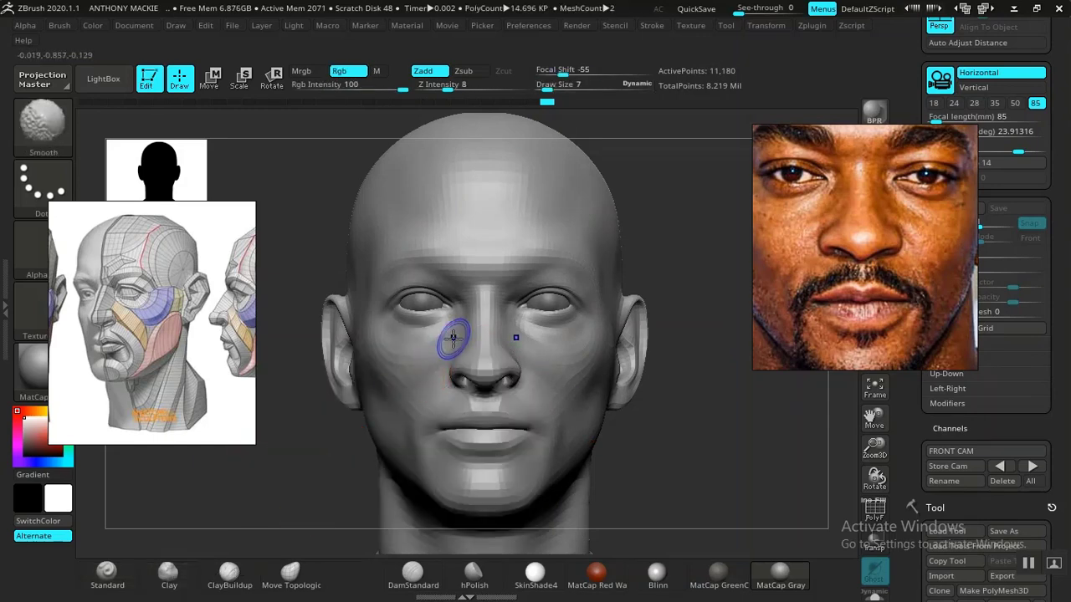
# Reposition the floating facial-planes and portrait references to study the cheek planes beside the nose and mouth
pyautogui.hotkey('shift', 'z')
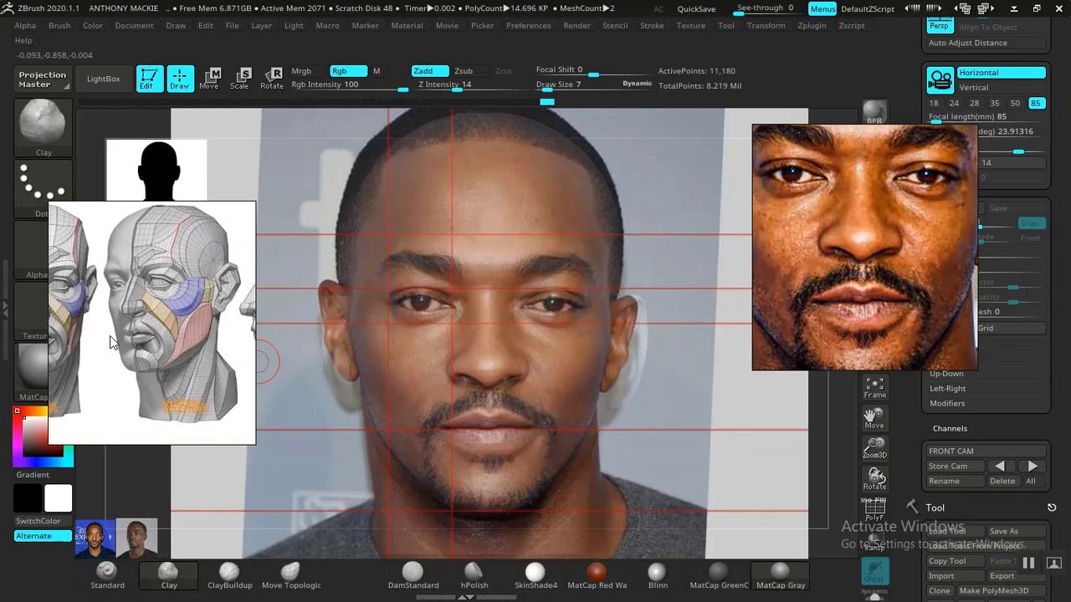
pyautogui.moveTo(881, 403); pyautogui.dragTo(888, 408)
pyautogui.click(1013, 456)
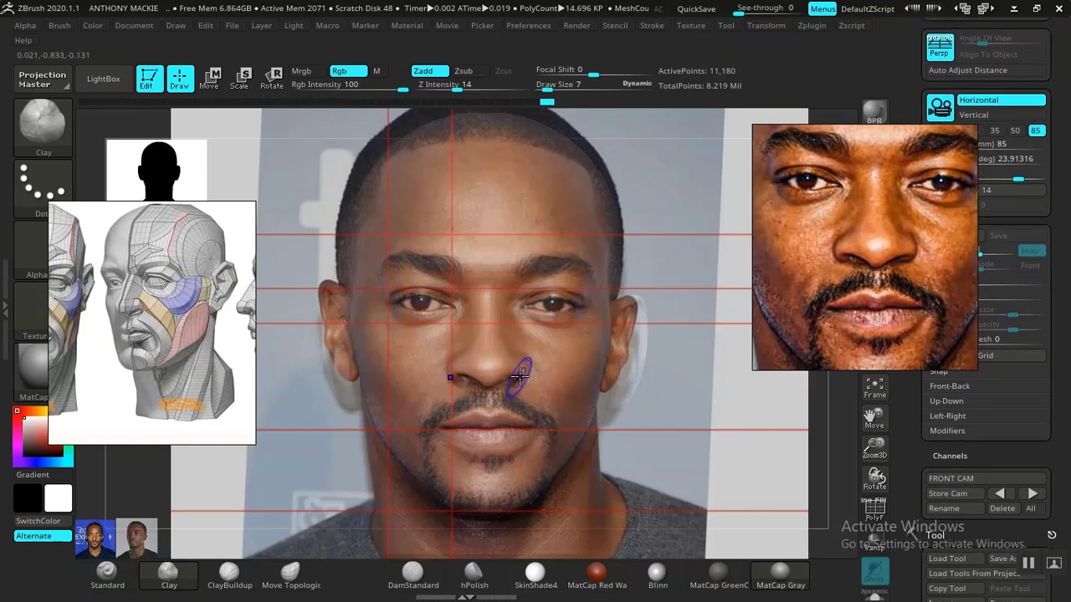
# Examine the nose wings and front cheeks by alternating between the sculpted head and the portrait overlay
pyautogui.hotkey('shift', 'z')
pyautogui.hotkey('shift', 'z')
pyautogui.hotkey('shift', 'z')
pyautogui.hotkey('shift', 'z')
pyautogui.hotkey('shift', 'z')
pyautogui.hotkey('shift', 'z')
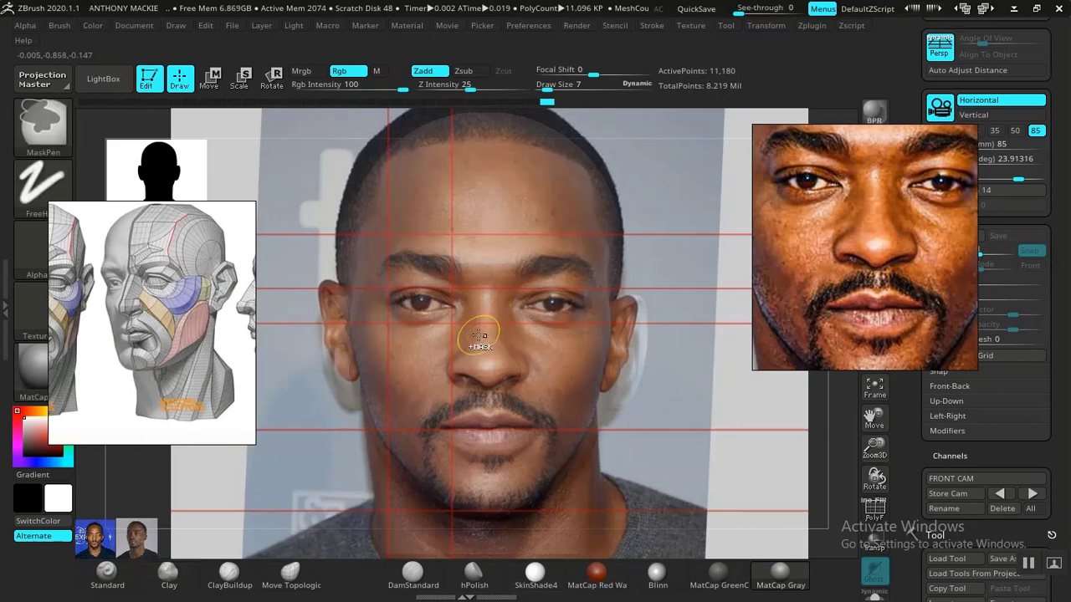
pyautogui.hotkey('shift', 'z')
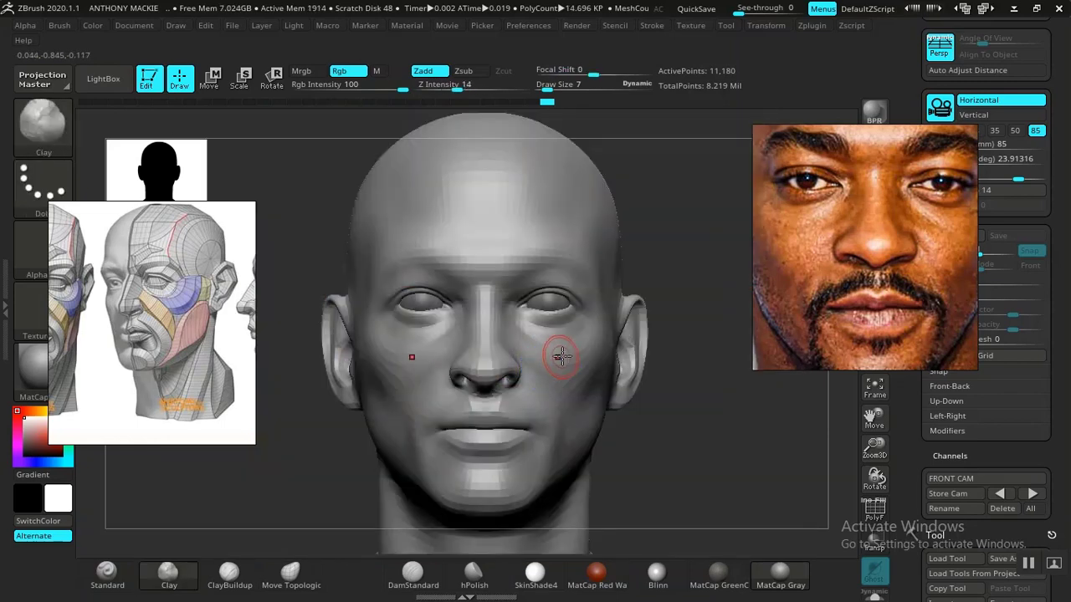
pyautogui.hotkey('shift', 'z')
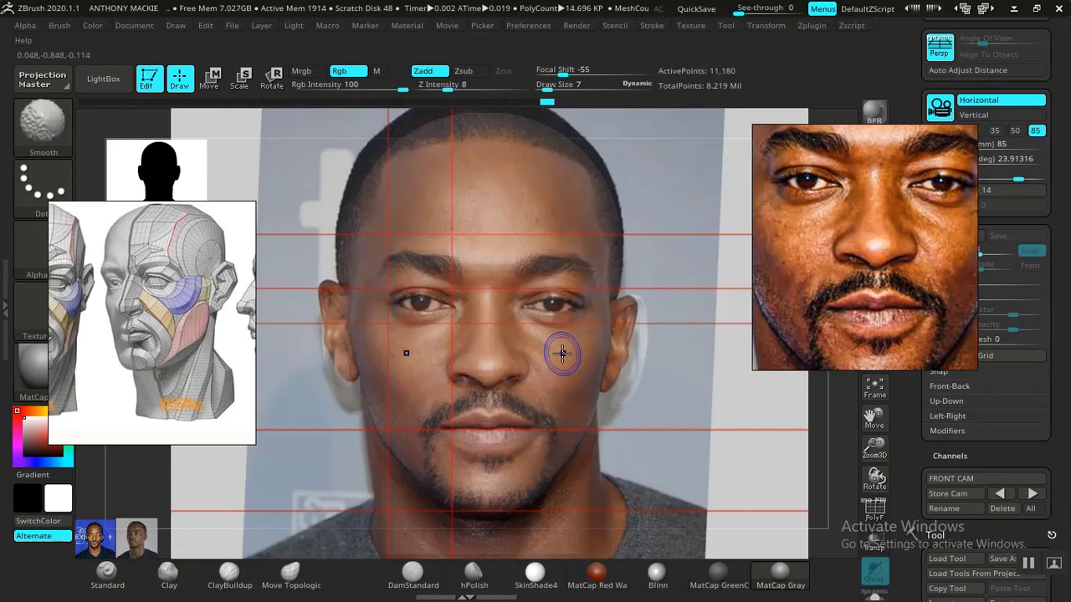
pyautogui.press('ctrl')
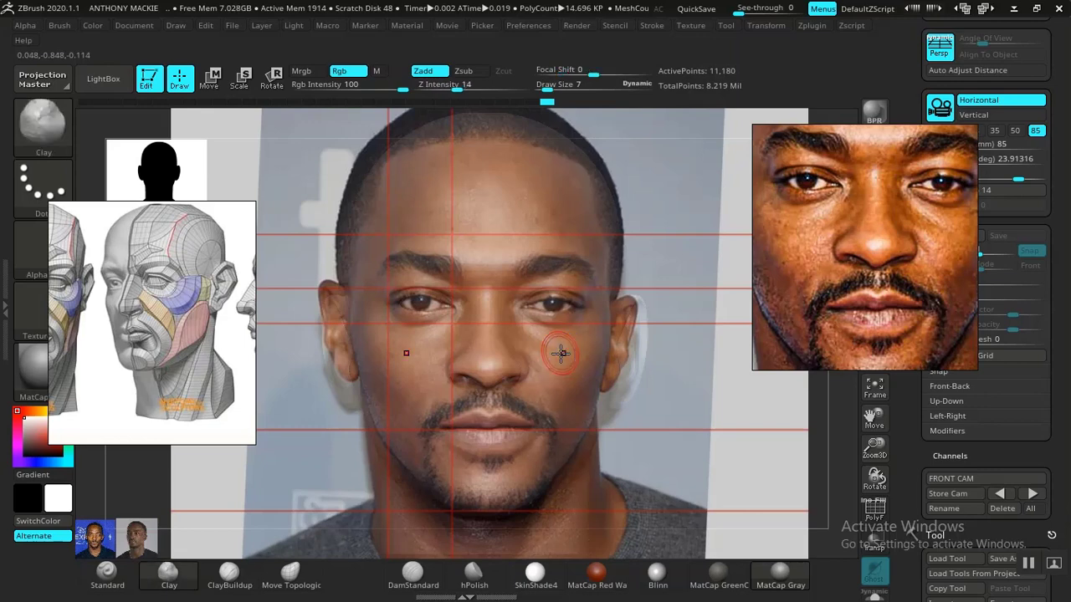
# Compare the cheeks and under-eye area with the portrait overlay at the higher and lower subdivision levels
pyautogui.hotkey('shift', 'z')
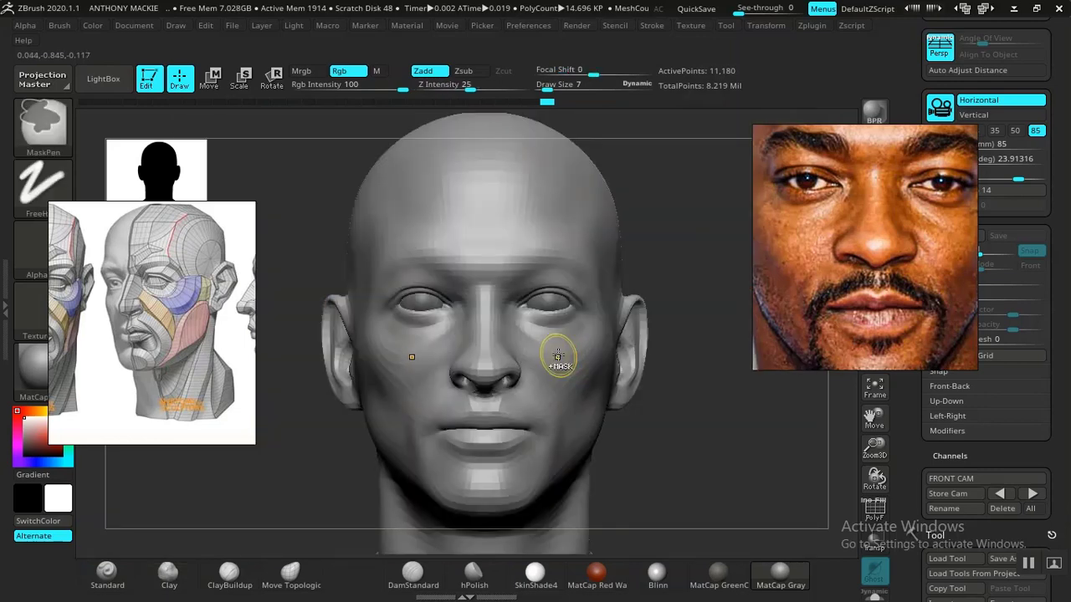
pyautogui.press('d')
pyautogui.press('shift')
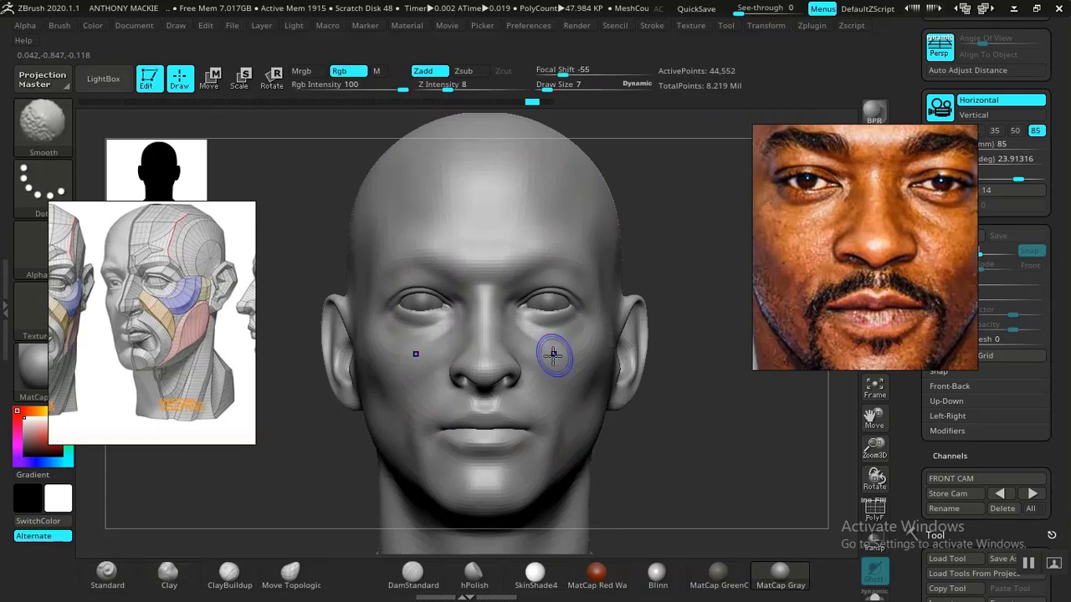
pyautogui.hotkey('shift', 'd')
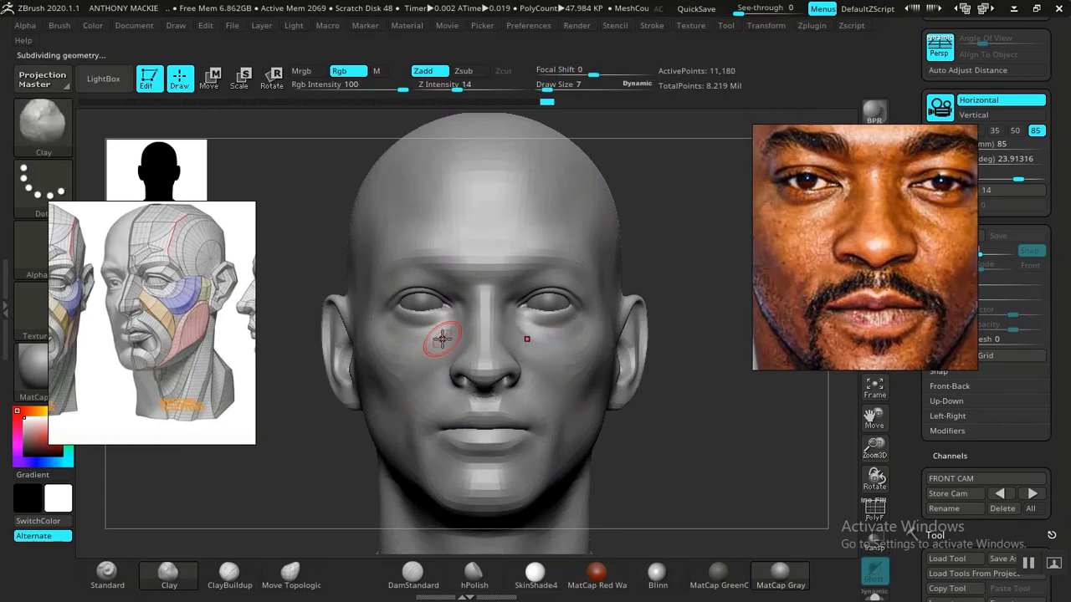
pyautogui.hotkey('shift', 'z')
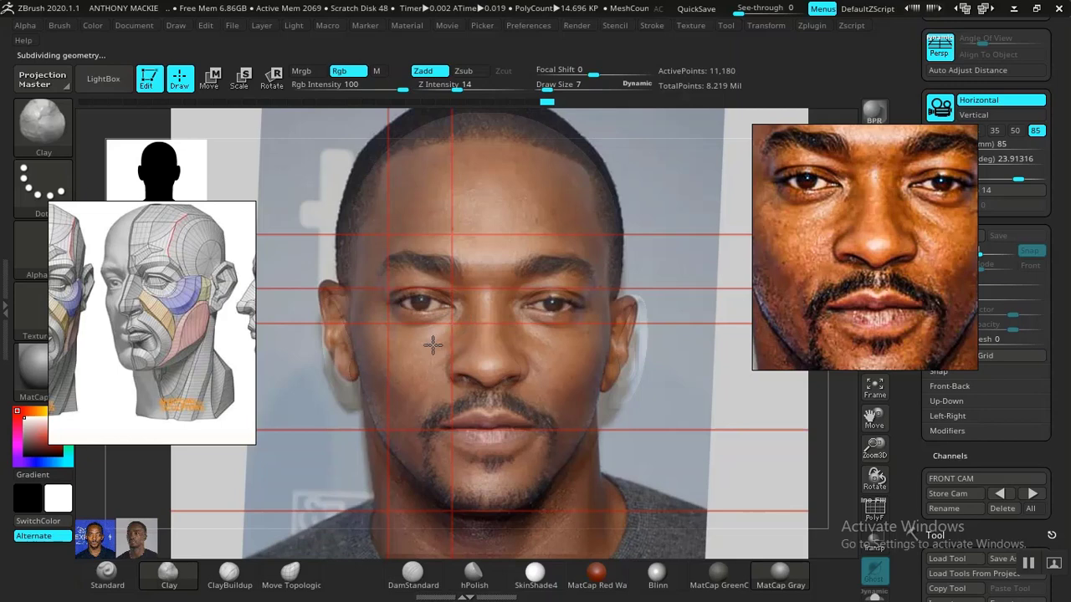
pyautogui.hotkey('shift', 'z')
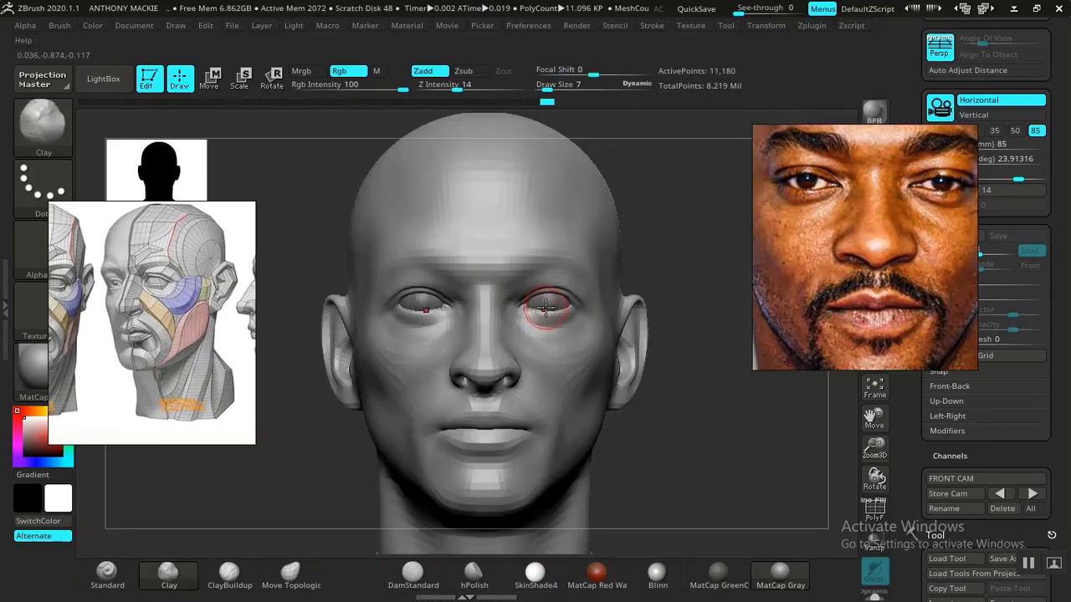
# Compare the current cheek with its previous history state in side view, and smooth it at the lower subdivision level
pyautogui.moveTo(661, 395); pyautogui.dragTo(603, 240)
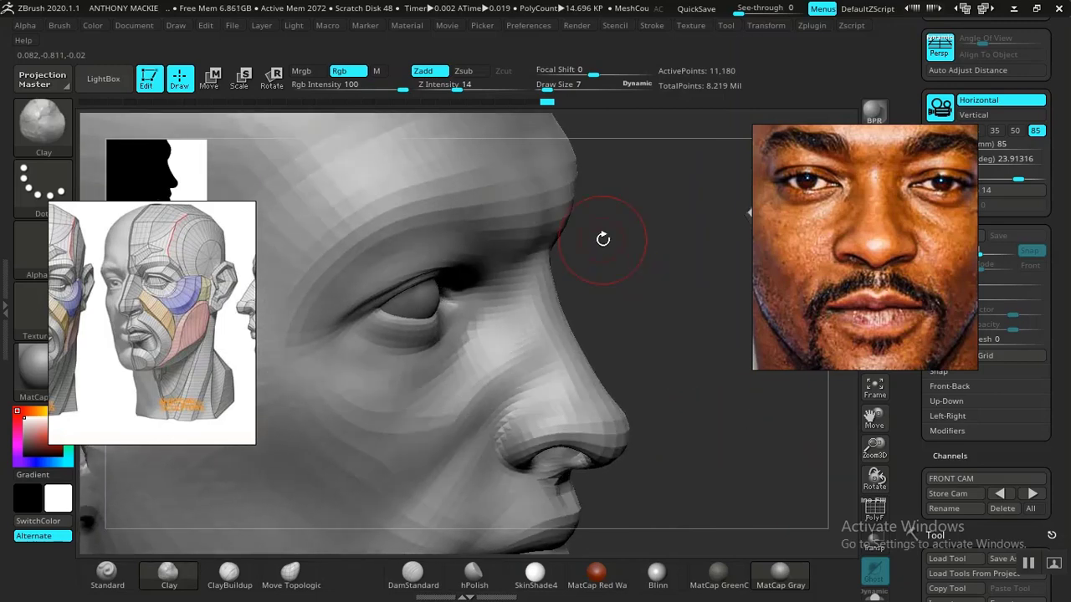
pyautogui.click(533, 101)
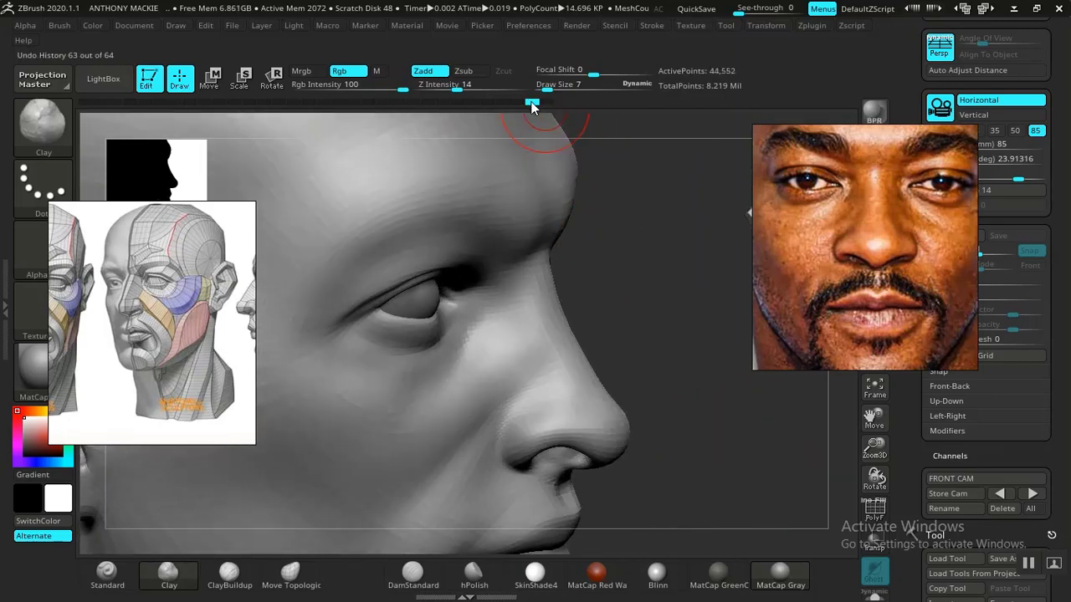
pyautogui.moveTo(538, 101); pyautogui.dragTo(548, 102)
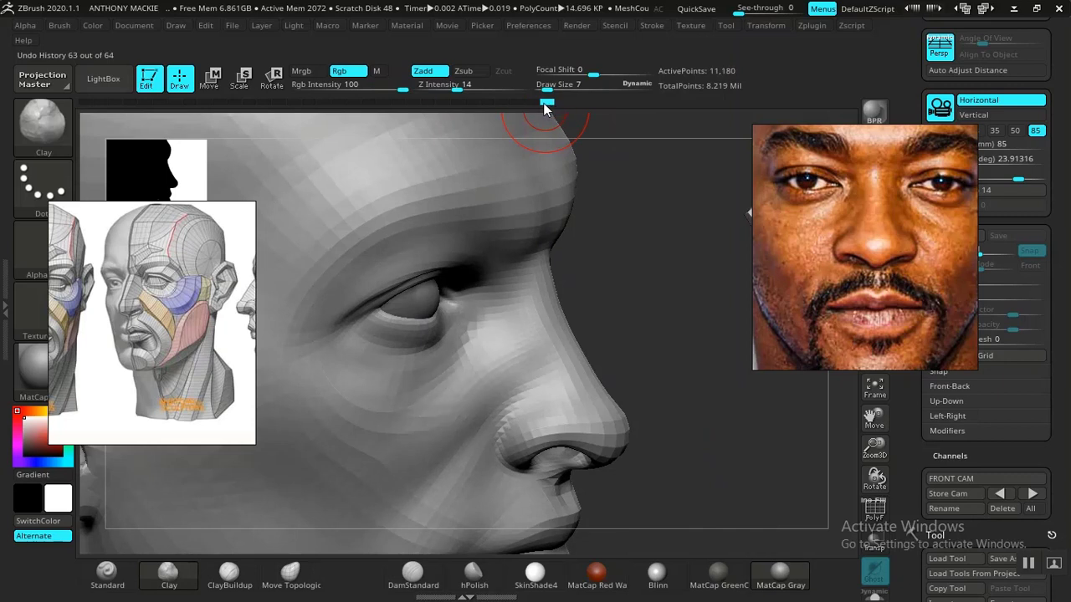
pyautogui.press('shift')
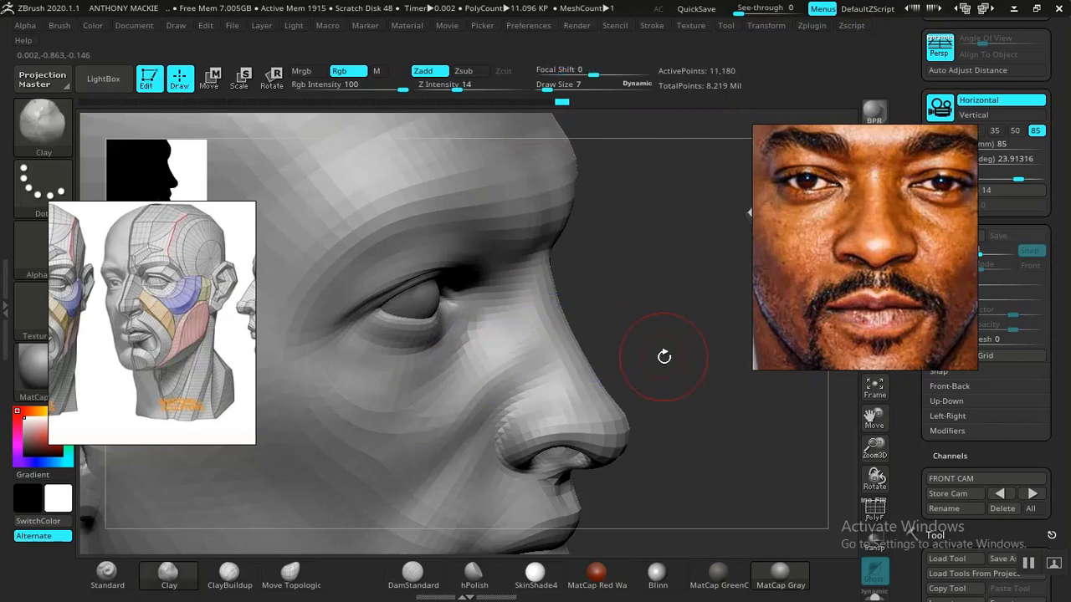
# Restore the stored front camera view and examine the jaw and cheeks by alternating between the head and the portrait overlay
pyautogui.moveTo(693, 379)
pyautogui.mouseDown()
pyautogui.moveTo(614, 341)
pyautogui.moveTo(672, 378)
pyautogui.moveTo(657, 414)
pyautogui.moveTo(647, 391)
pyautogui.moveTo(640, 414)
pyautogui.moveTo(686, 426)
pyautogui.moveTo(608, 419)
pyautogui.moveTo(642, 389)
pyautogui.moveTo(672, 459)
pyautogui.moveTo(600, 348)
pyautogui.moveTo(591, 393)
pyautogui.moveTo(635, 398)
pyautogui.mouseUp()
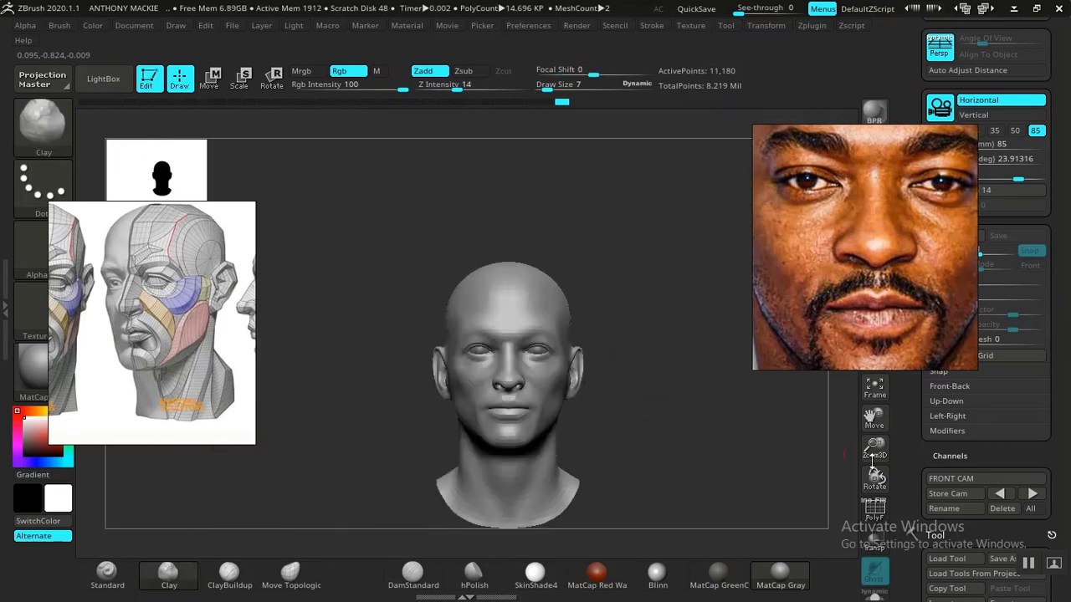
pyautogui.click(1033, 494)
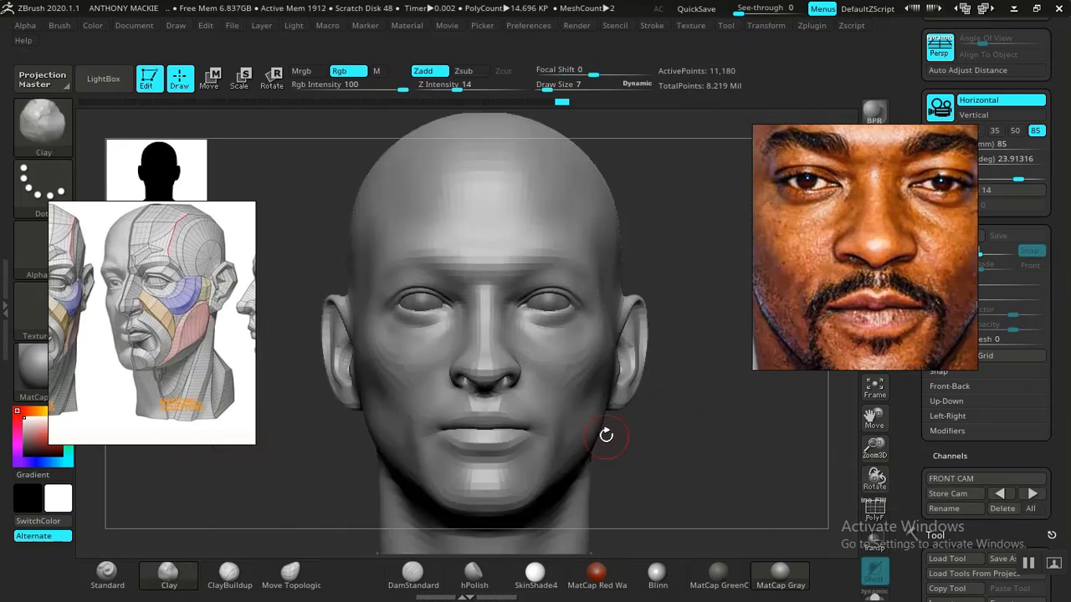
pyautogui.hotkey('shift', 'z')
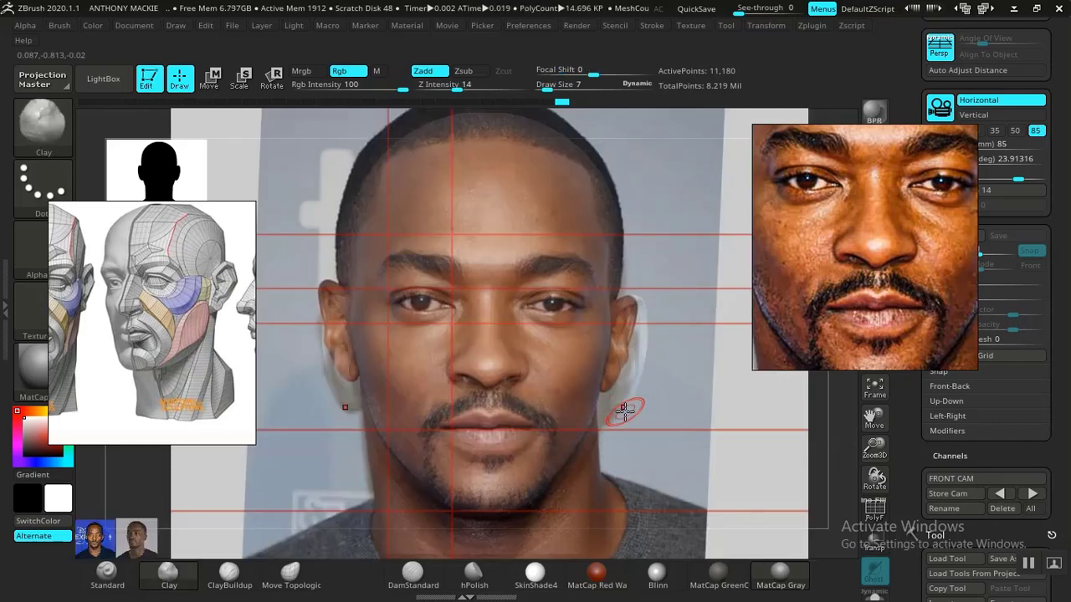
pyautogui.hotkey('shift', 'z')
pyautogui.hotkey('shift', 'z')
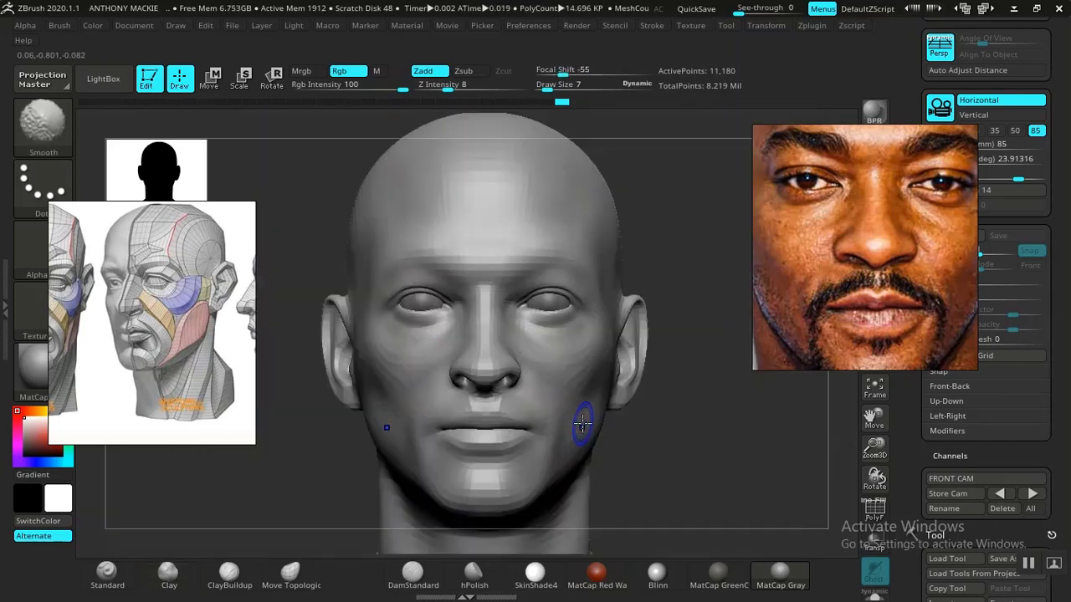
pyautogui.hotkey('shift', 'z')
pyautogui.hotkey('shift', 'z')
pyautogui.hotkey('shift', 'z')
pyautogui.hotkey('shift', 'z')
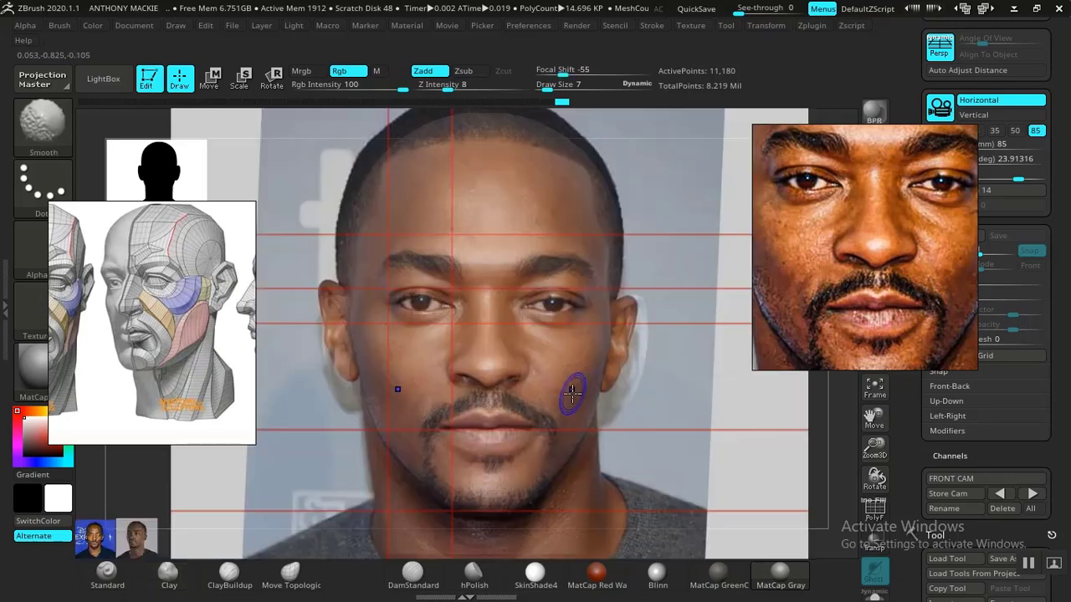
pyautogui.hotkey('shift', 'z')
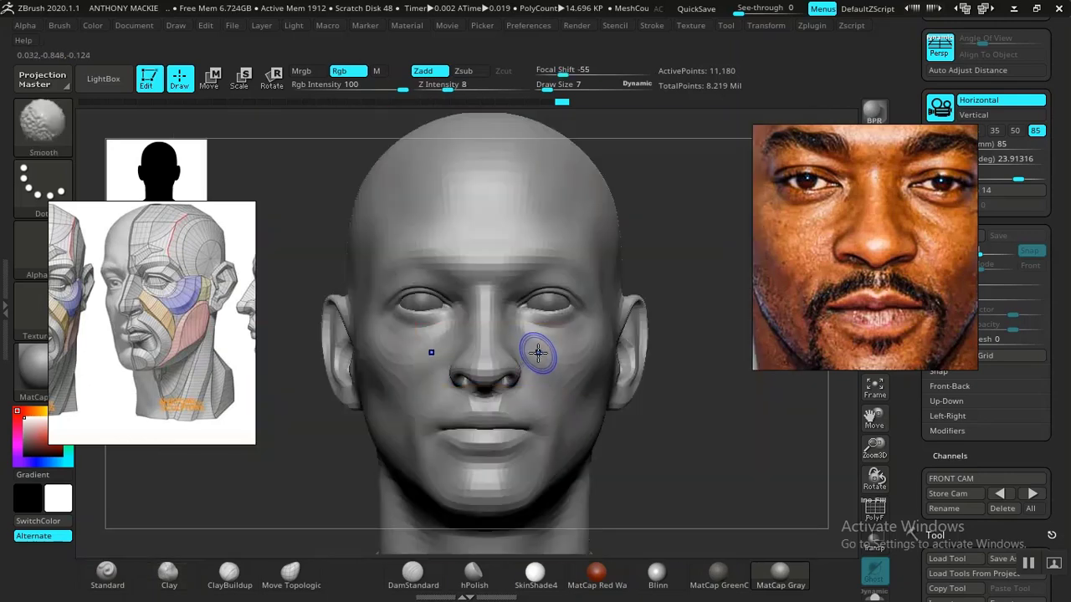
pyautogui.hotkey('shift', 'z')
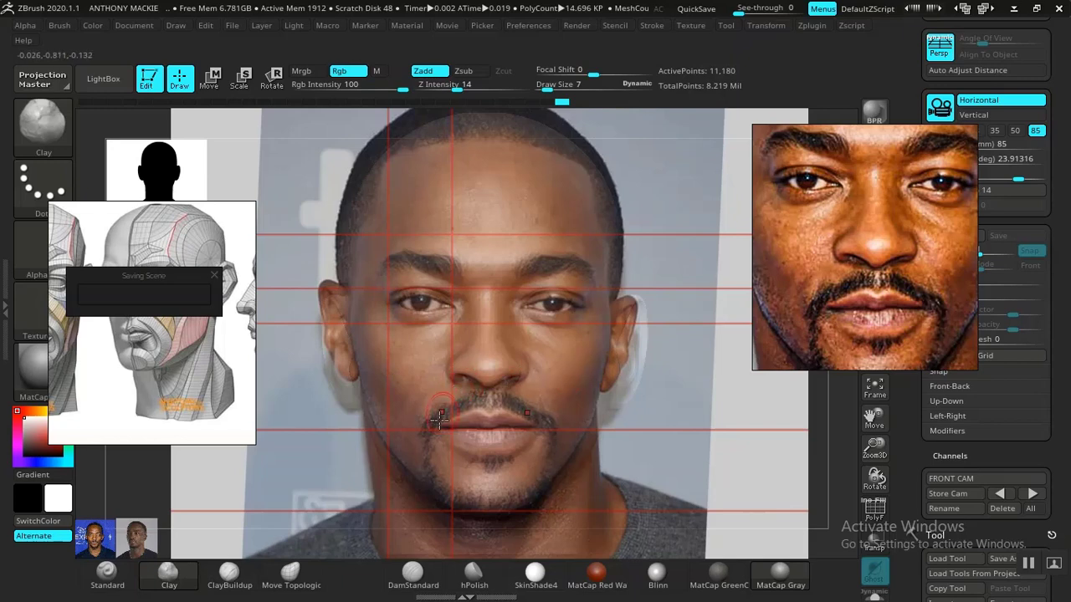
# Adjust the nose wings with the Move Topological brush and check them against the portrait overlay
pyautogui.click(291, 576)
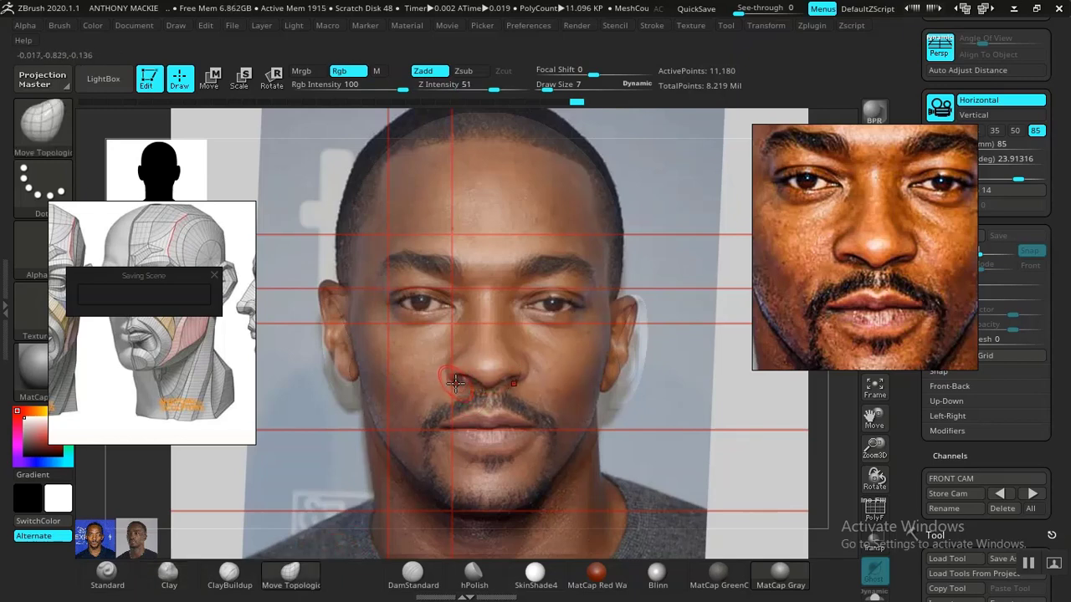
pyautogui.hotkey('shift', 'z')
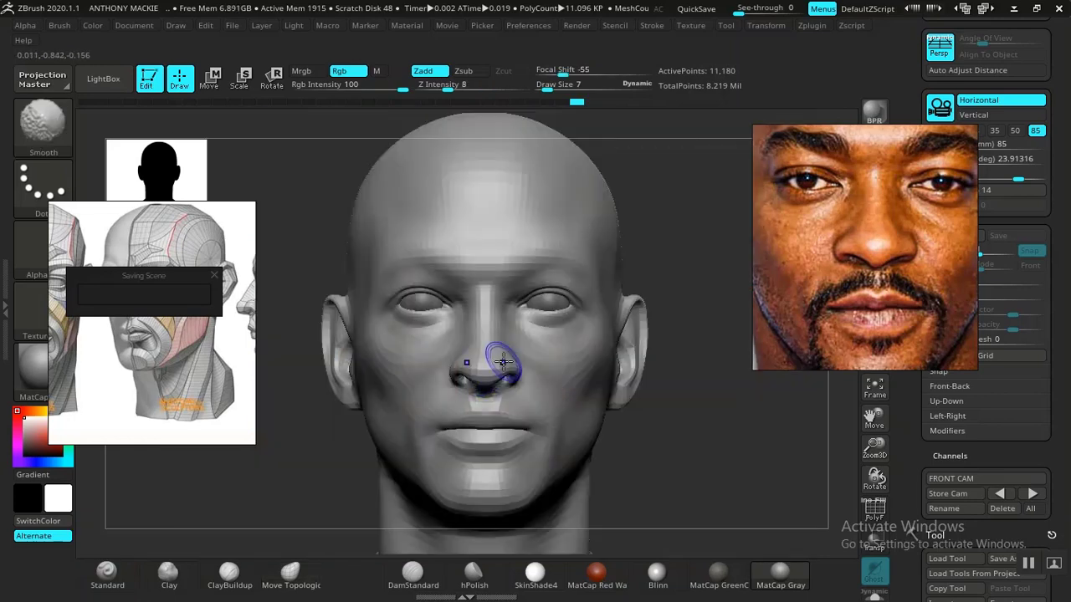
pyautogui.hotkey('shift', 'z')
pyautogui.hotkey('shift', 'z')
pyautogui.hotkey('shift', 'z')
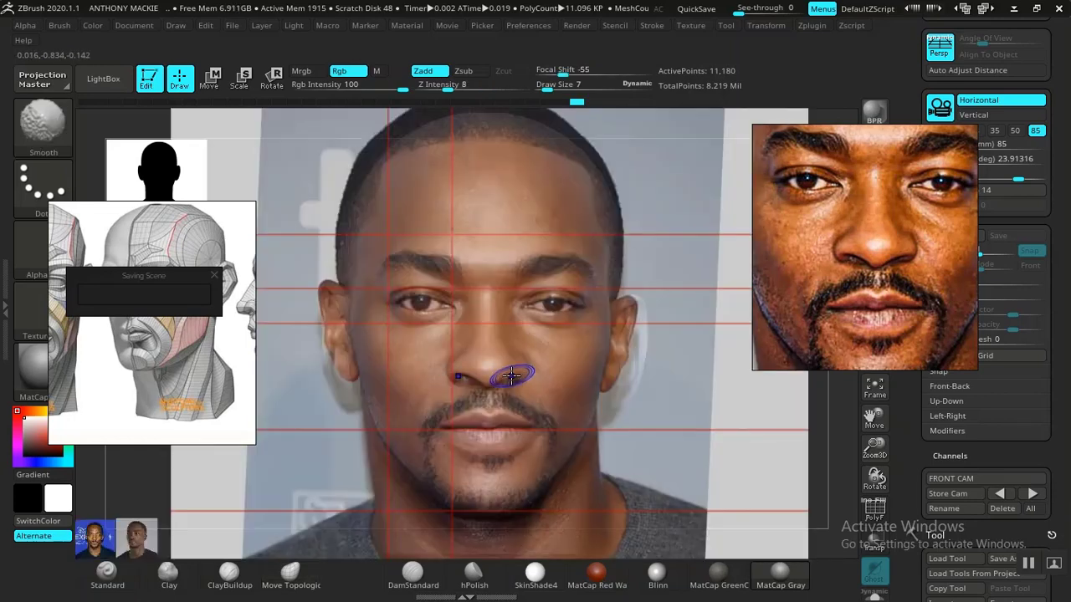
pyautogui.hotkey('shift', 'z')
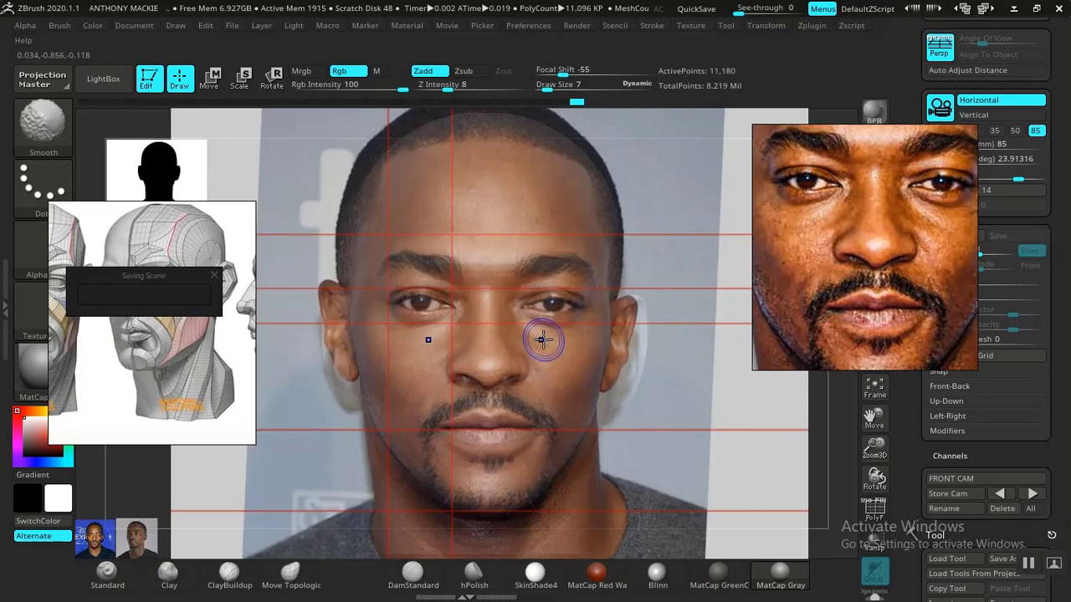
pyautogui.hotkey('shift', 'p')
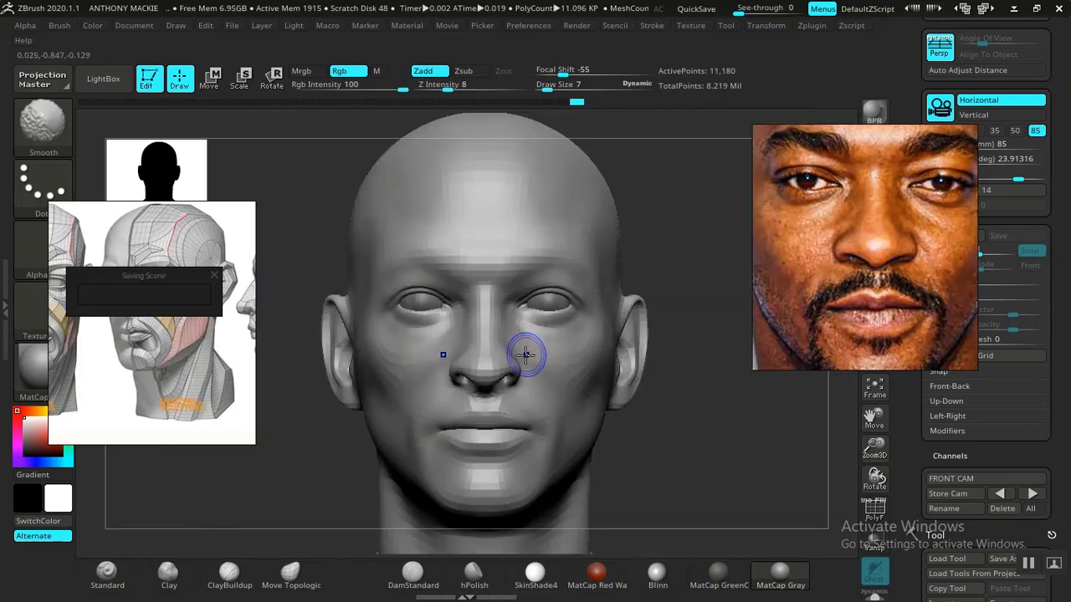
# Carve the crease beside the nose wings with the DamStandard brush, using the portrait overlay as a guide
pyautogui.click(414, 578)
pyautogui.hotkey('shift', 'p')
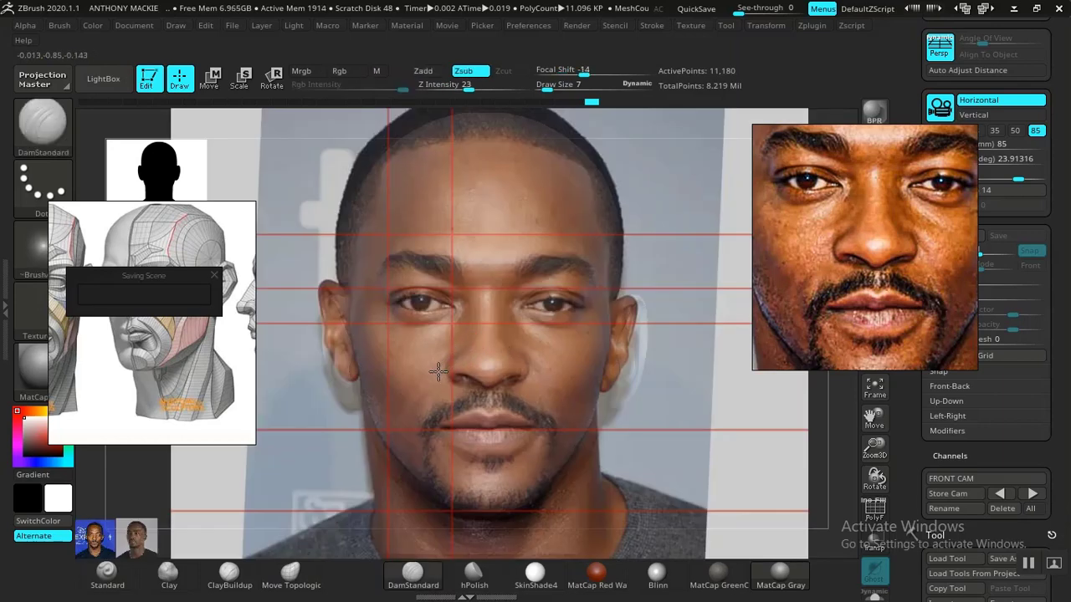
pyautogui.hotkey('shift', 'z')
# Examine the nose and mouth folds up close, and compare the stored front view with the portrait overlay
pyautogui.moveTo(681, 411); pyautogui.dragTo(623, 457)
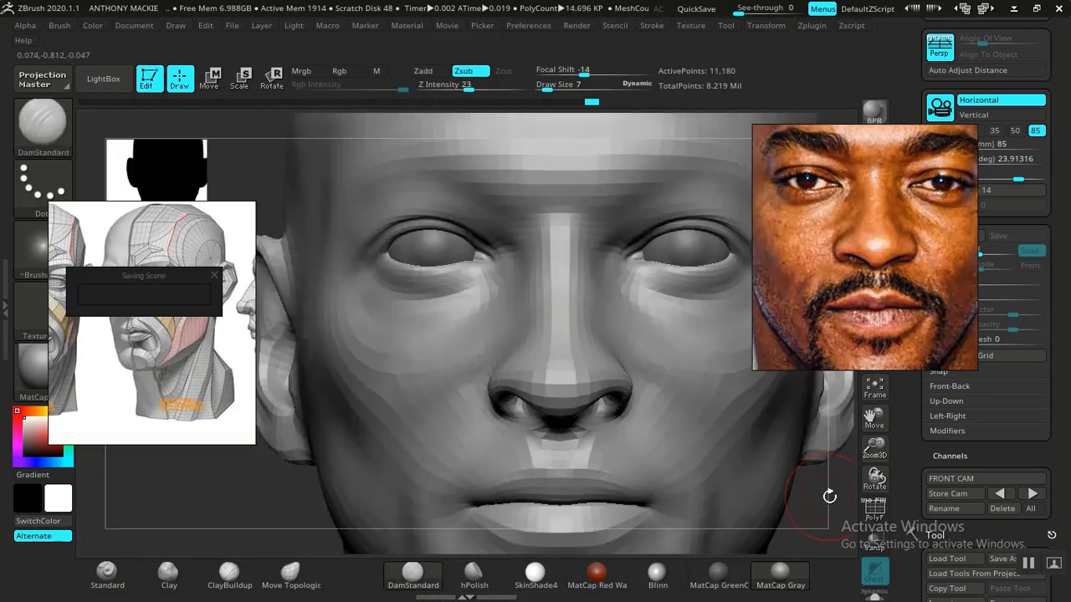
pyautogui.keyDown('alt'); pyautogui.moveTo(829, 497); pyautogui.dragTo(688, 409); pyautogui.keyUp('alt')
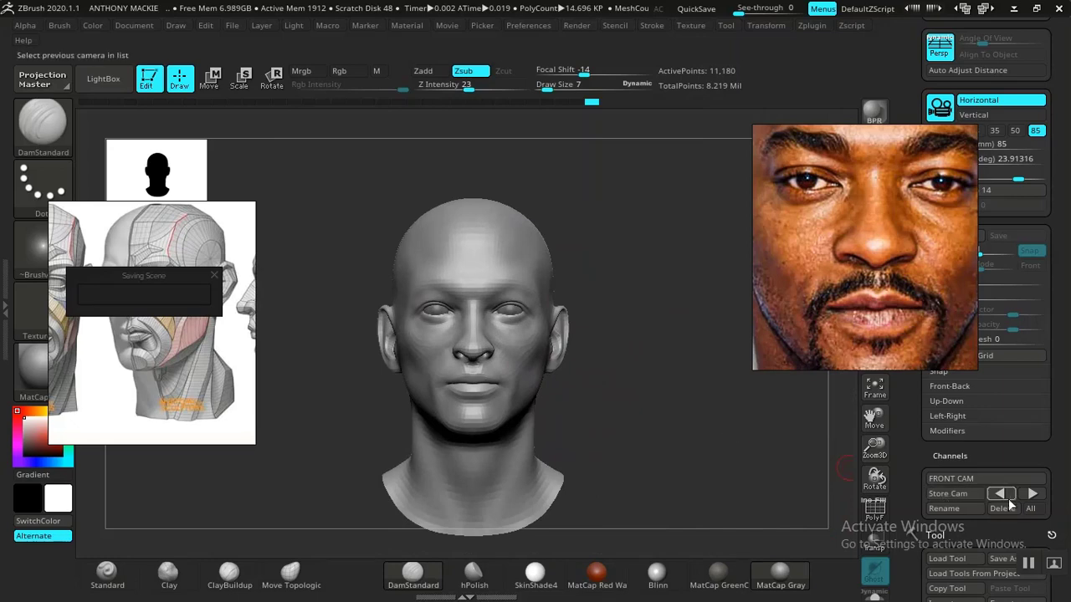
pyautogui.click(1001, 494)
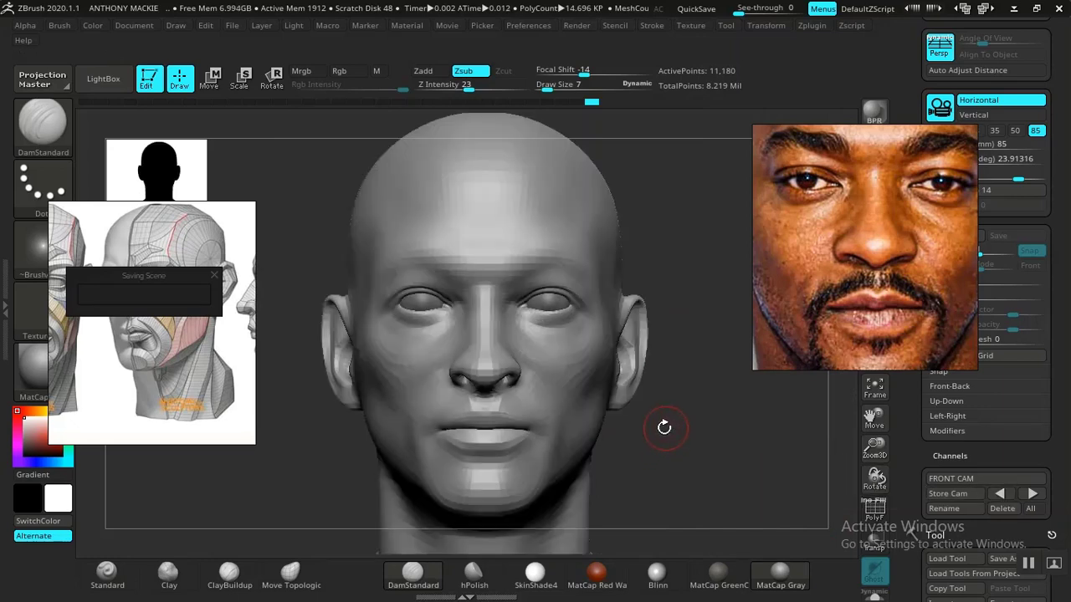
pyautogui.hotkey('shift', 'z')
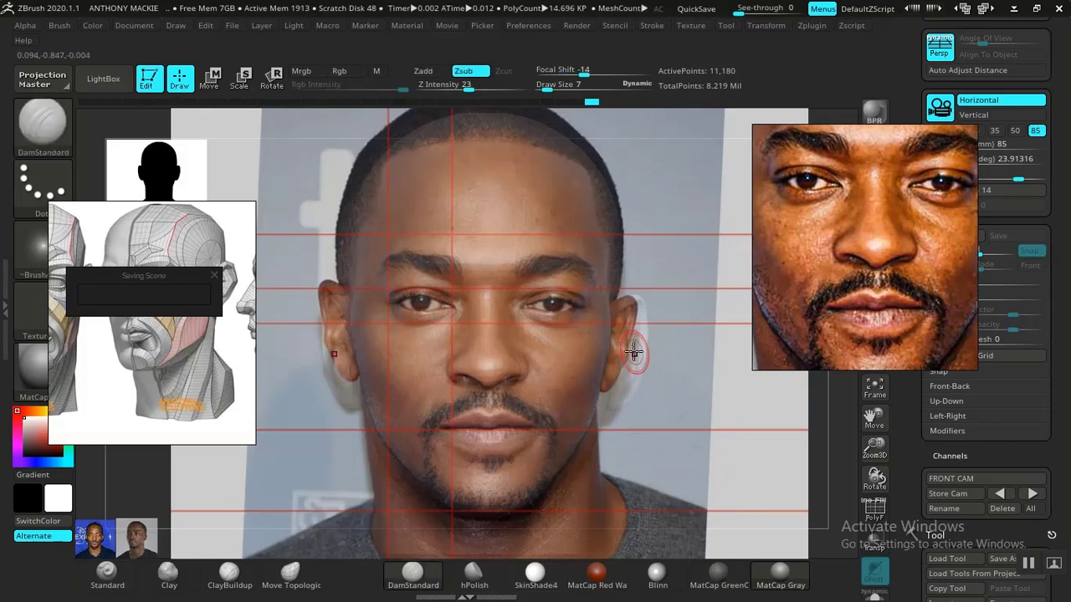
pyautogui.hotkey('shift', 'z')
pyautogui.hotkey('shift', 'z')
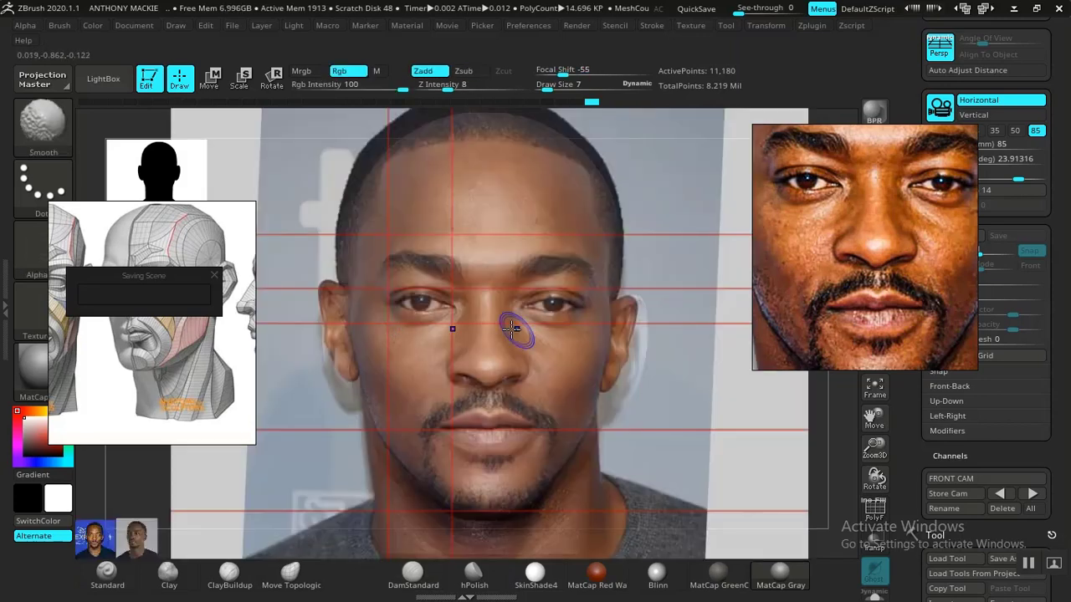
pyautogui.hotkey('shift', 'z')
pyautogui.hotkey('shift', 'z')
pyautogui.hotkey('shift', 'z')
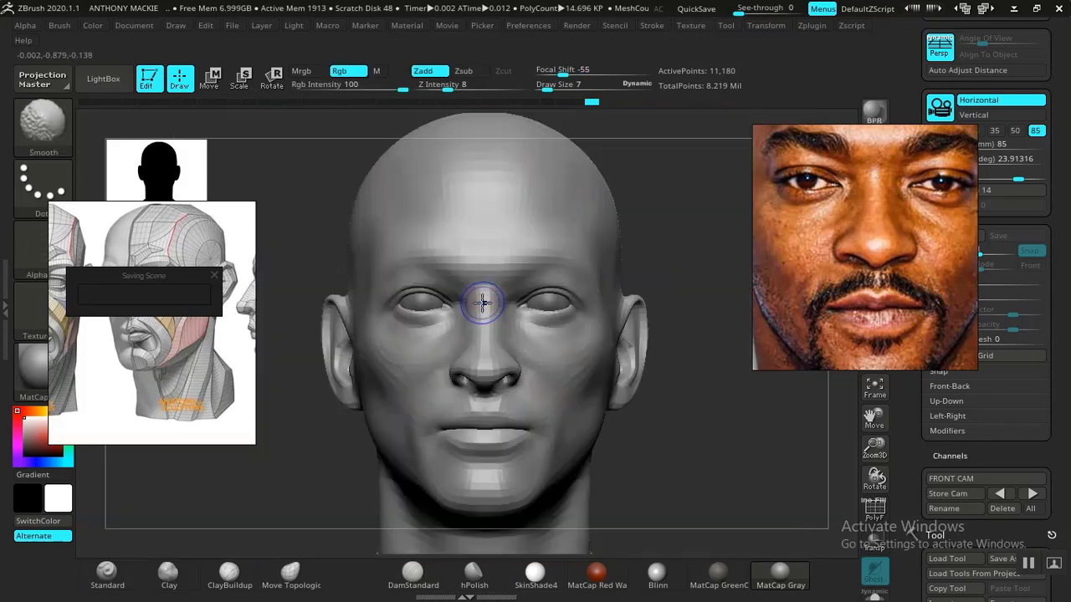
pyautogui.hotkey('shift', 'z')
pyautogui.hotkey('shift', 'z')
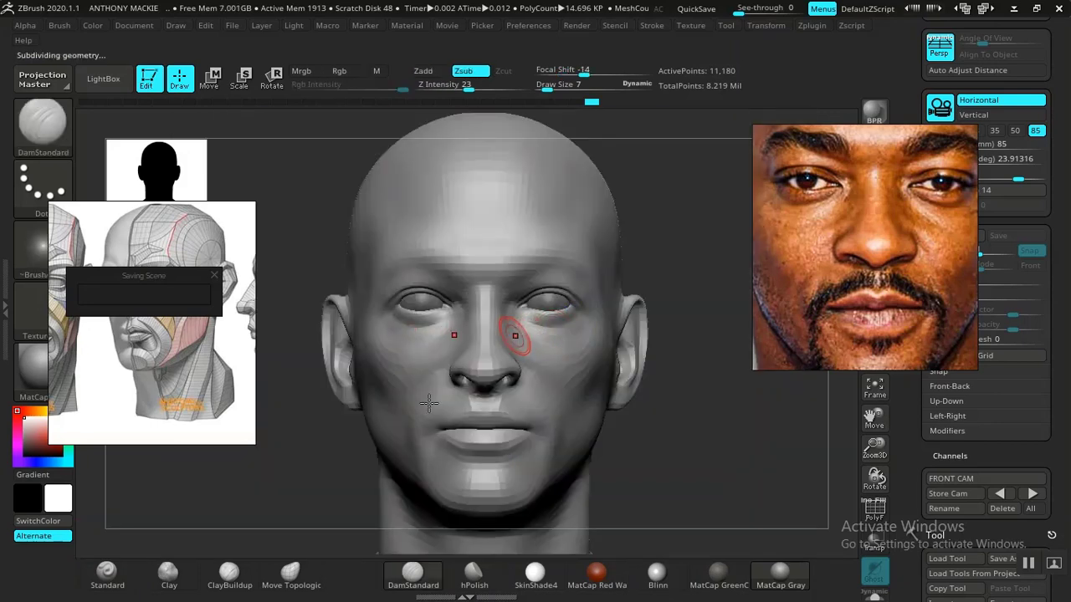
# Raise the head by one subdivision level and smooth the fold below the inner corner of the eye
pyautogui.press('d')
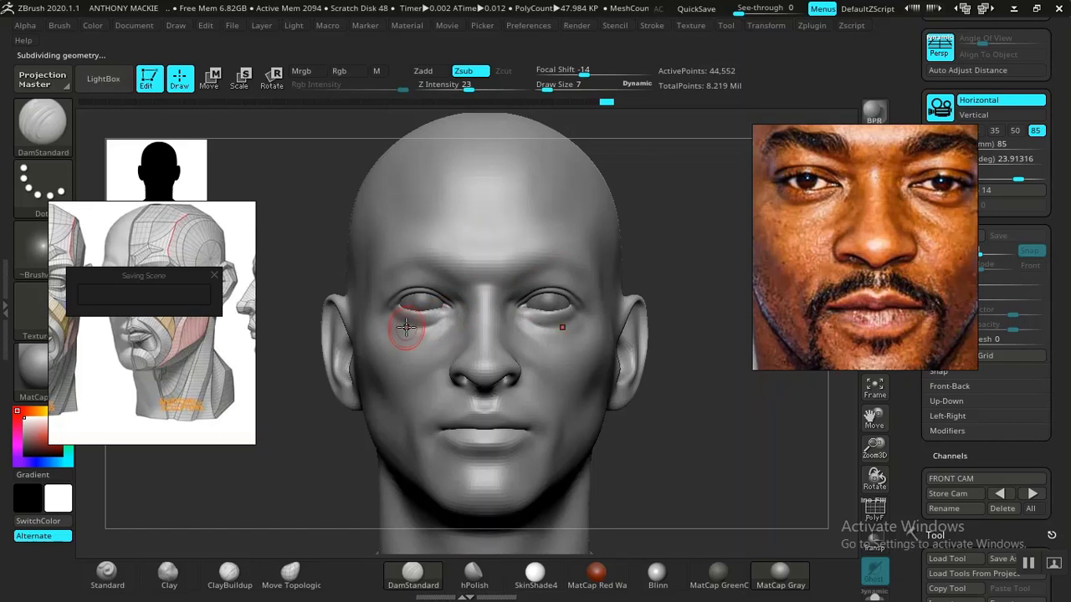
pyautogui.moveTo(708, 402)
pyautogui.keyDown('alt'); pyautogui.mouseDown()
pyautogui.moveTo(679, 404)
pyautogui.moveTo(678, 455)
pyautogui.moveTo(815, 444)
pyautogui.moveTo(679, 373)
pyautogui.moveTo(683, 411)
pyautogui.moveTo(531, 371)
pyautogui.mouseUp(); pyautogui.keyUp('alt')
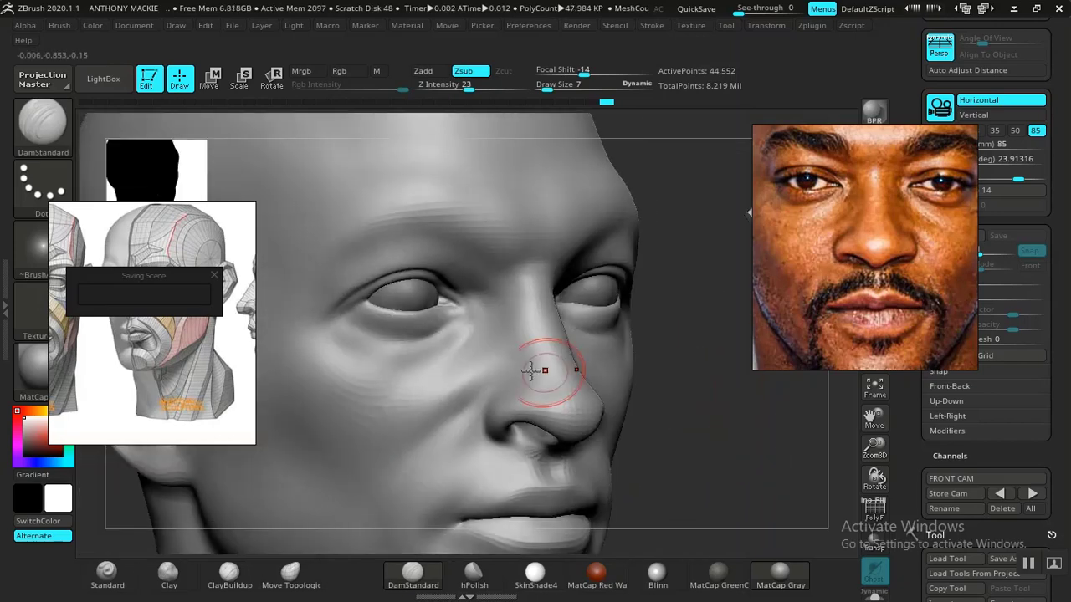
pyautogui.keyDown('shift'); pyautogui.moveTo(433, 330); pyautogui.dragTo(467, 335); pyautogui.keyUp('shift')
pyautogui.keyDown('alt'); pyautogui.moveTo(662, 369); pyautogui.dragTo(561, 294); pyautogui.keyUp('alt')
pyautogui.moveTo(599, 339)
pyautogui.keyDown('shift'); pyautogui.mouseDown()
pyautogui.moveTo(619, 371)
pyautogui.moveTo(650, 376)
pyautogui.moveTo(679, 476)
pyautogui.moveTo(717, 426)
pyautogui.mouseUp(); pyautogui.keyUp('shift')
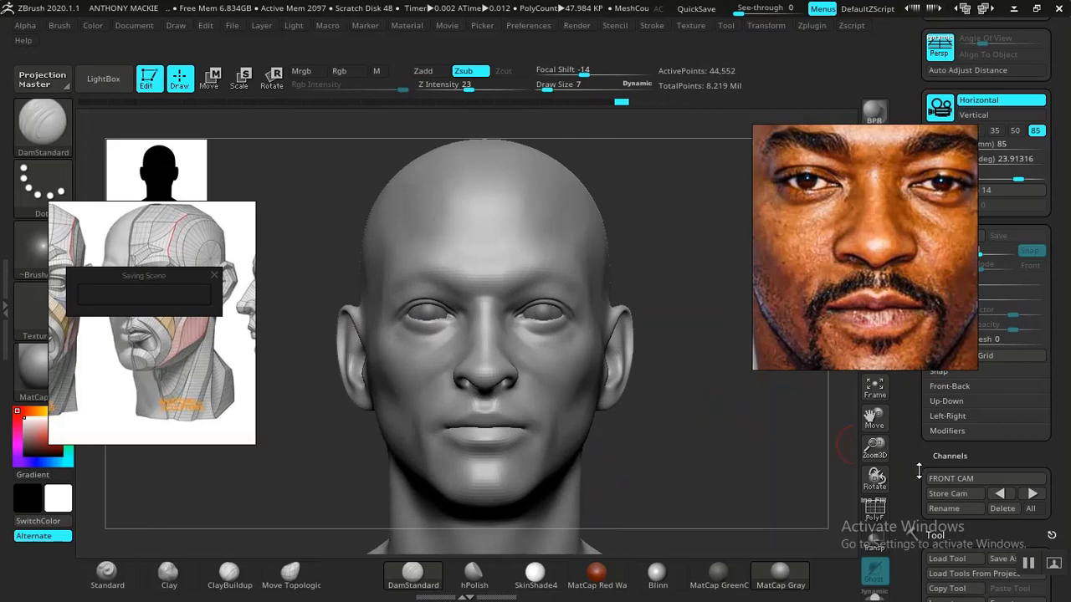
# Restore the stored front camera view and check the nose bridge and under-eye area against the portrait overlay
pyautogui.click(1000, 494)
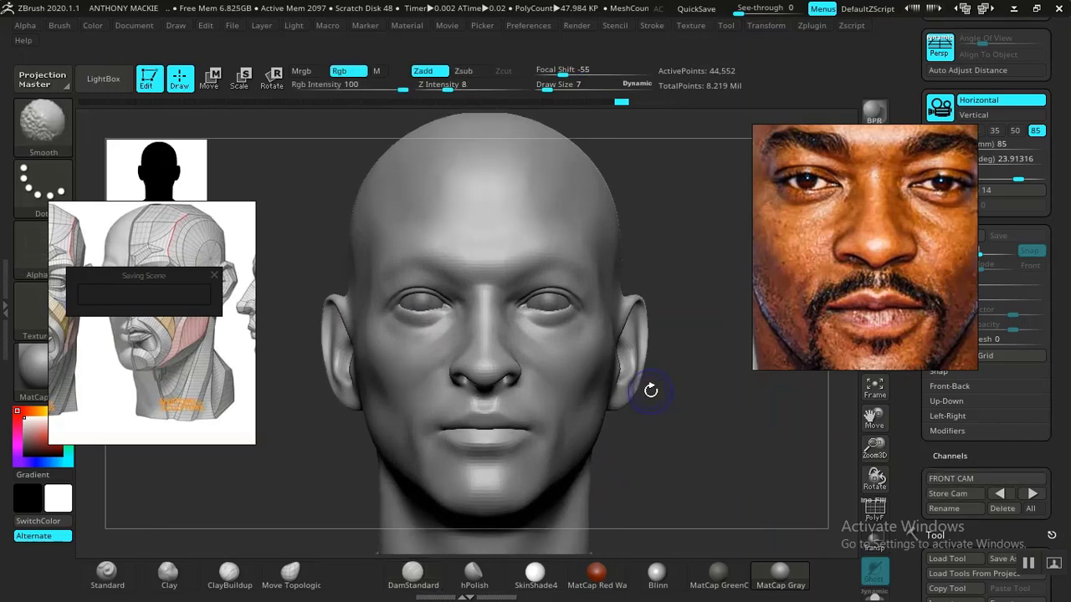
pyautogui.hotkey('shift', 'z')
pyautogui.hotkey('shift', 'z')
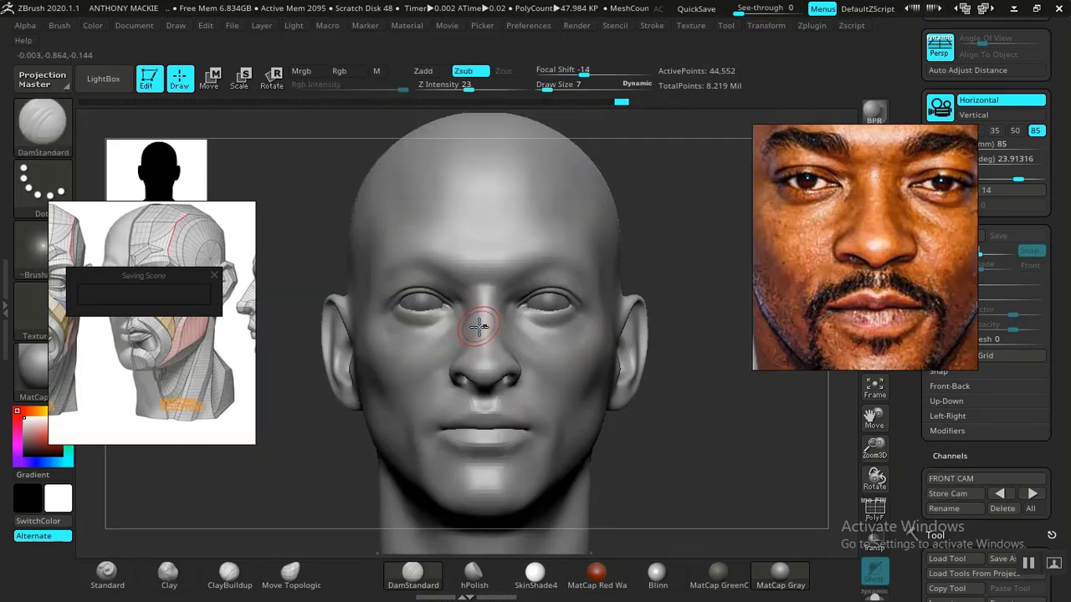
pyautogui.press('shift')
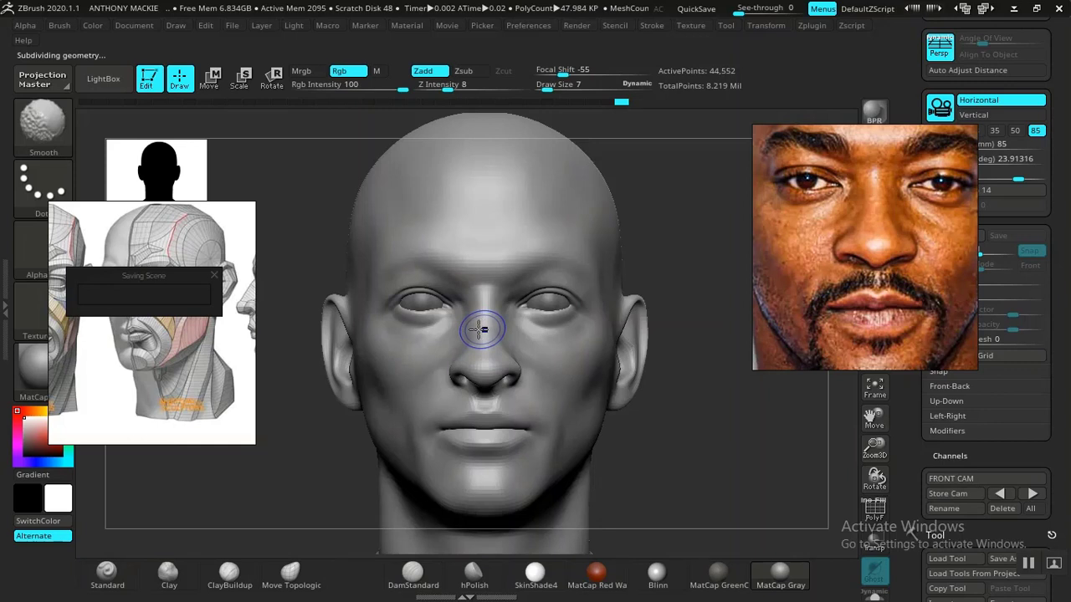
# Build up the under-eye area with the Clay brush at draw size 7, checking it against the portrait overlay
pyautogui.click(179, 571)
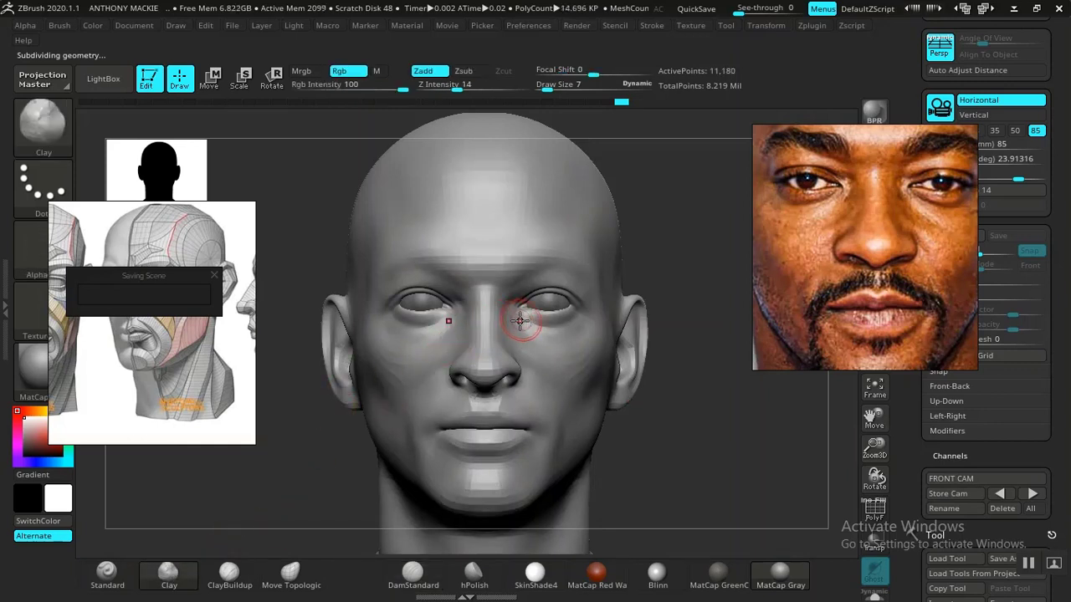
pyautogui.hotkey('shift', 'z')
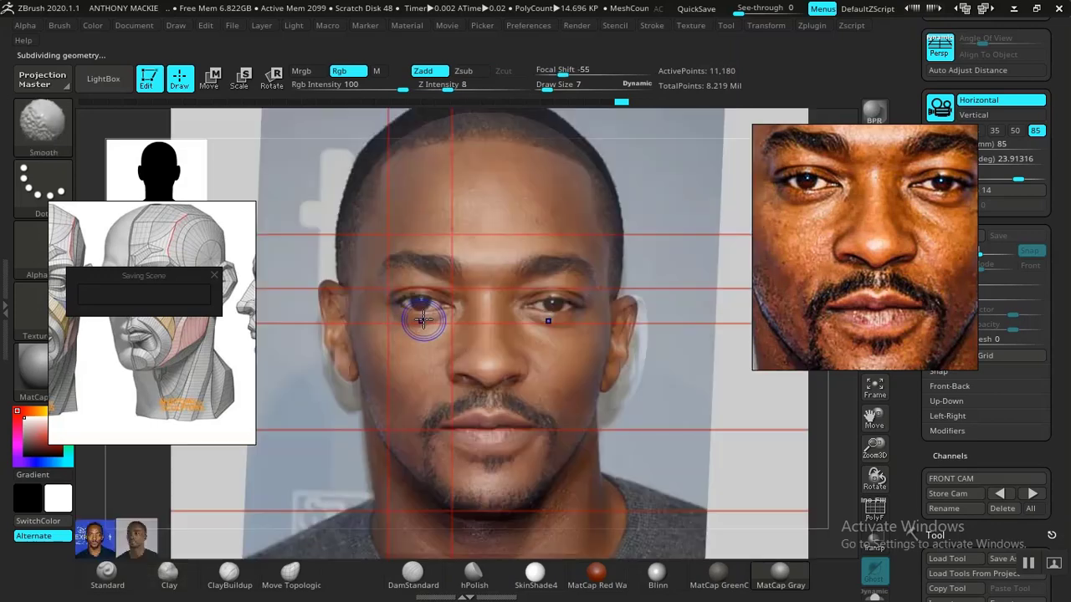
pyautogui.hotkey('shift', 'z')
pyautogui.hotkey('shift', 'z')
pyautogui.hotkey('shift', 'z')
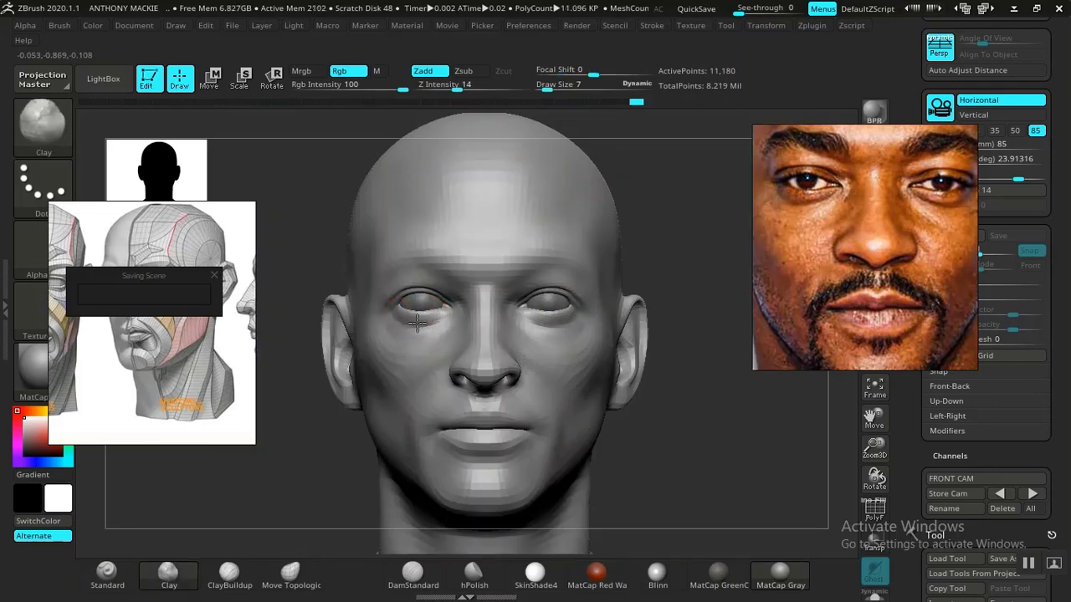
pyautogui.moveTo(411, 319)
pyautogui.mouseDown()
pyautogui.moveTo(382, 305)
pyautogui.moveTo(430, 319)
pyautogui.mouseUp()
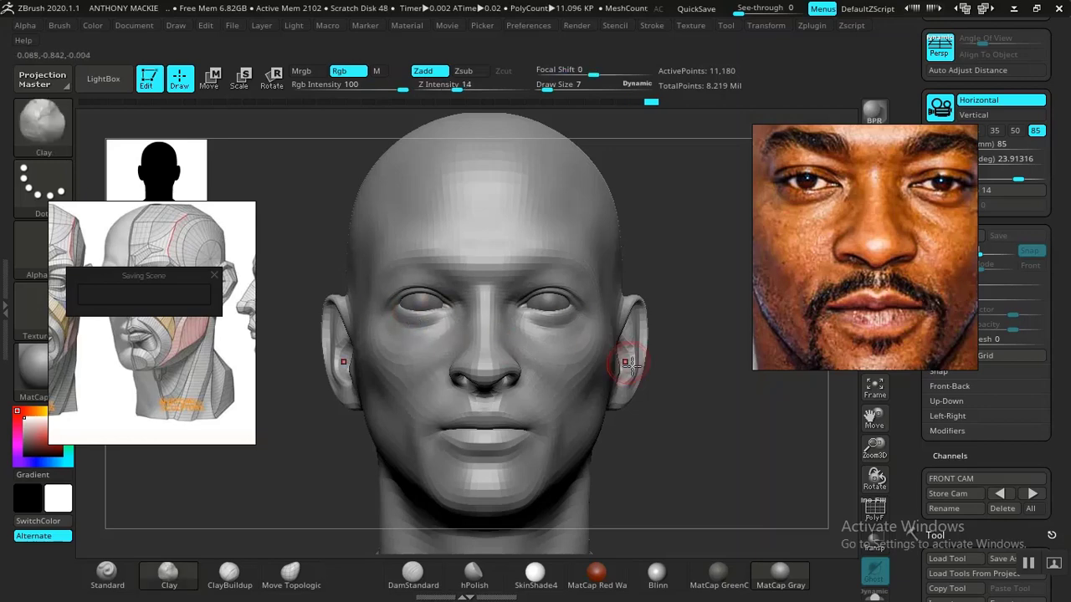
# Compare the forehead and temples of the front view with the portrait overlay
pyautogui.hotkey('shift', 'z')
pyautogui.hotkey('shift', 'z')
pyautogui.hotkey('shift', 'z')
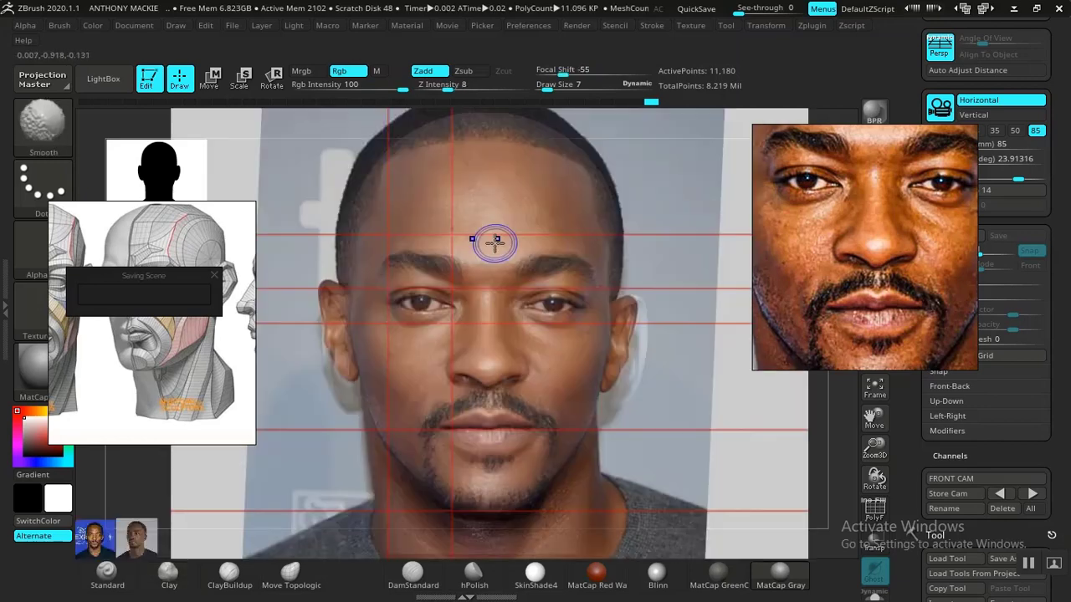
pyautogui.hotkey('shift', 'z')
pyautogui.hotkey('shift', 'z')
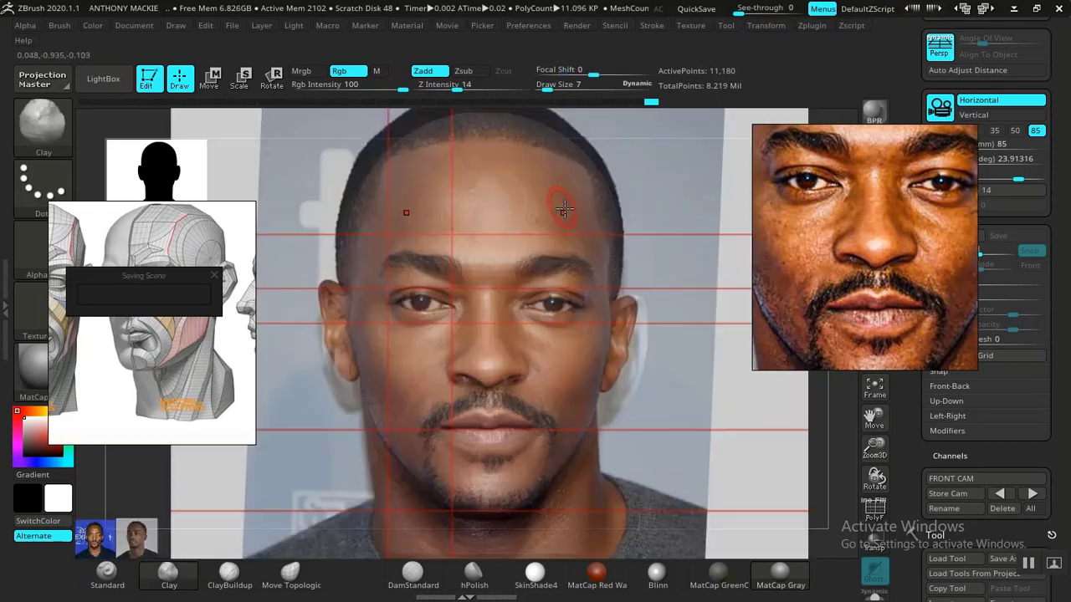
pyautogui.hotkey('shift', 'z')
pyautogui.hotkey('shift', 'z')
pyautogui.hotkey('shift', 'z')
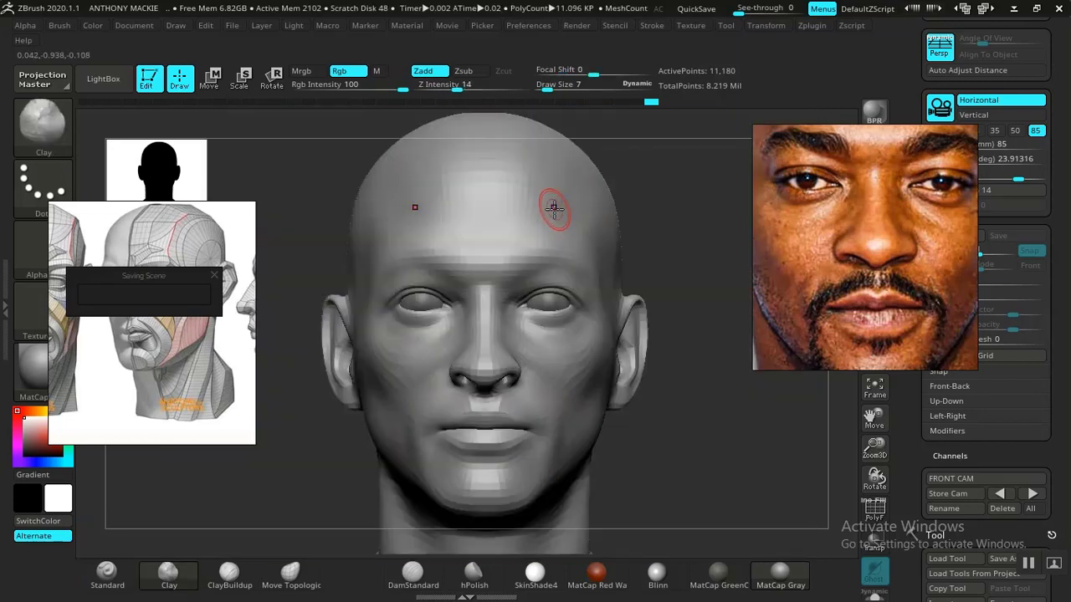
# Try to shape the upper forehead with the Clay brush at draw size 14, guided by the portrait overlay
pyautogui.press('space')
pyautogui.press('space')
pyautogui.moveTo(557, 210); pyautogui.dragTo(514, 229)
pyautogui.hotkey('shift', 'z')
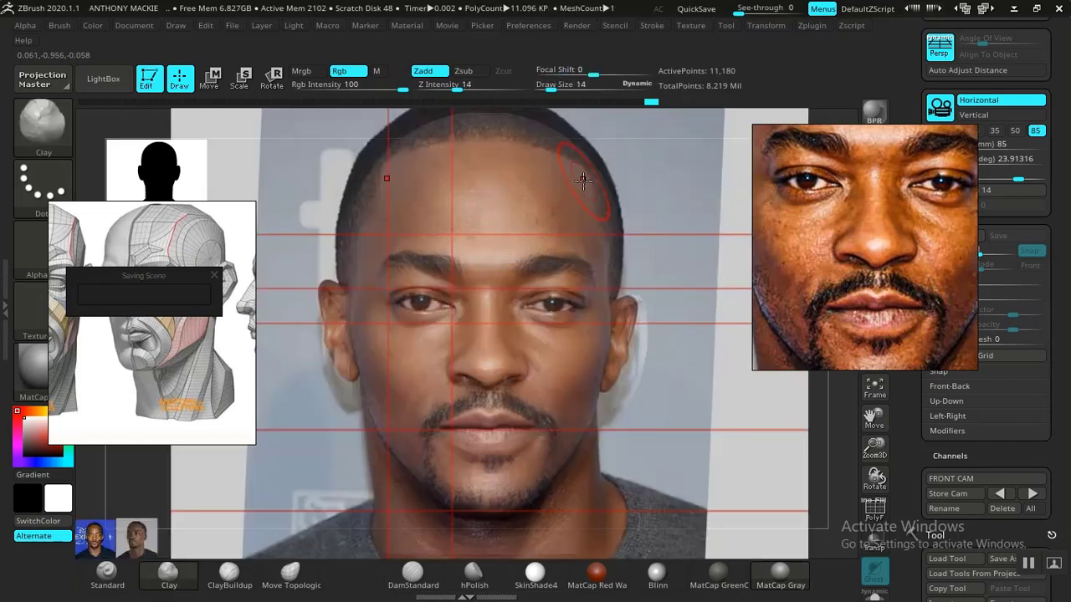
pyautogui.hotkey('shift', 'z')
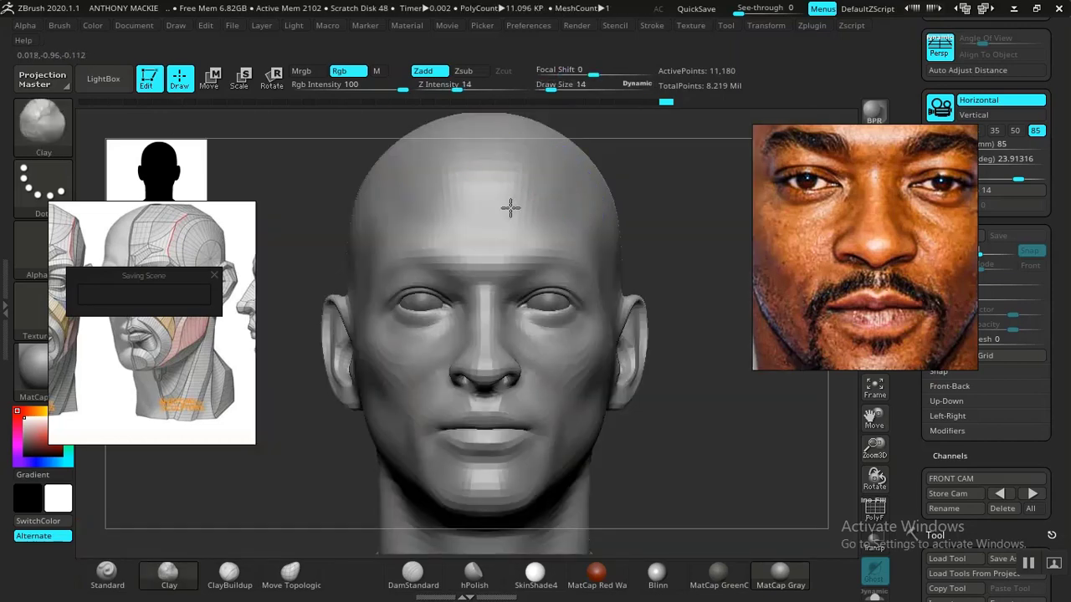
pyautogui.press('ctrl')
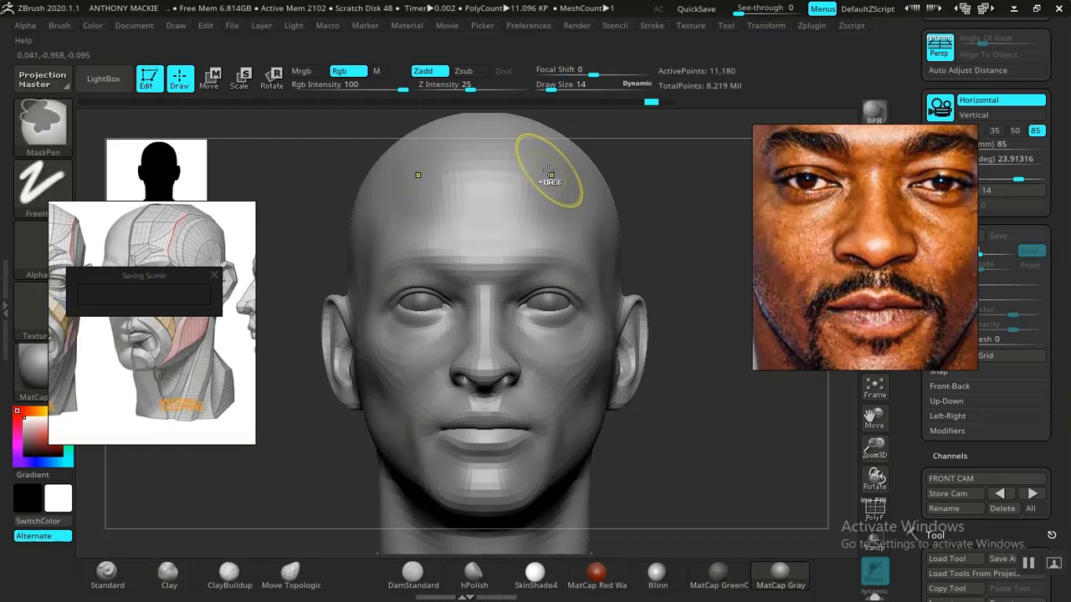
# Shape the sides of the upper forehead with the Clay brush at draw size 26 and smooth the planes
pyautogui.press('space')
pyautogui.moveTo(544, 175)
pyautogui.mouseDown()
pyautogui.moveTo(530, 170)
pyautogui.moveTo(527, 181)
pyautogui.moveTo(512, 169)
pyautogui.mouseUp()
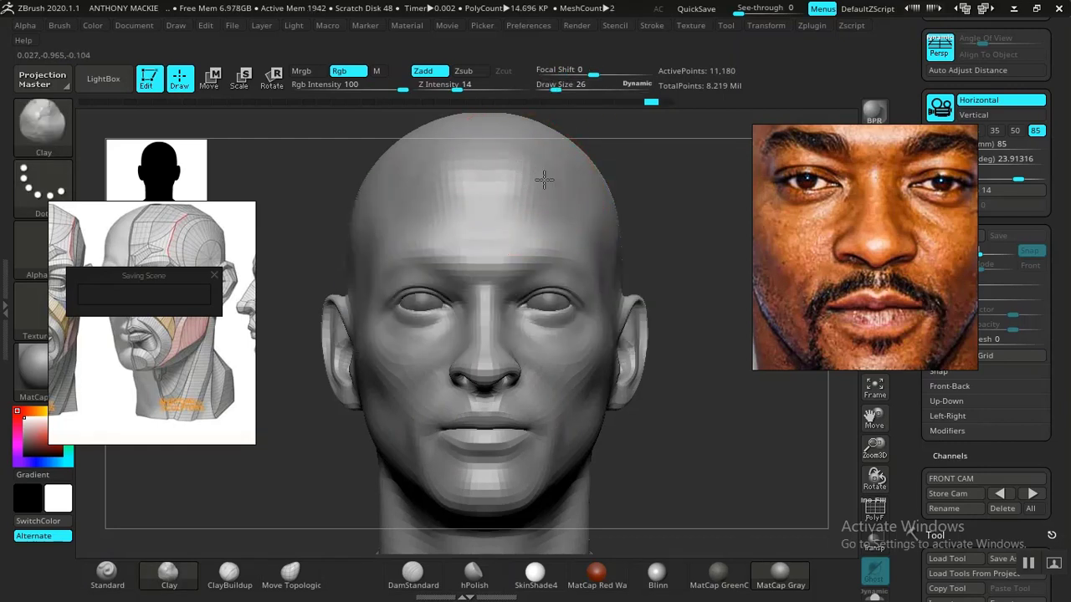
pyautogui.moveTo(497, 206); pyautogui.dragTo(409, 171)
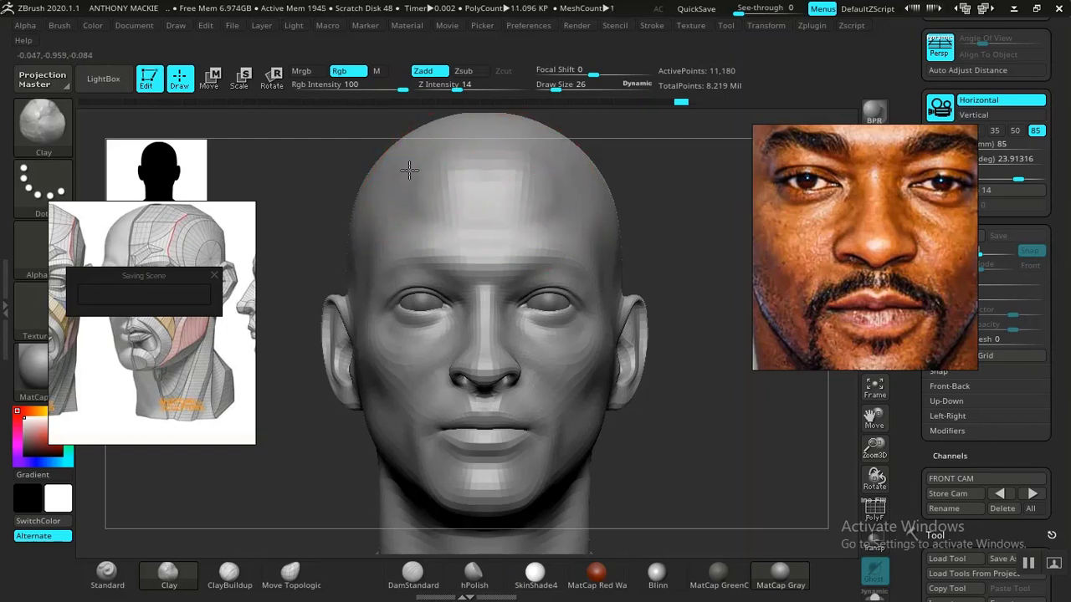
pyautogui.press('shift')
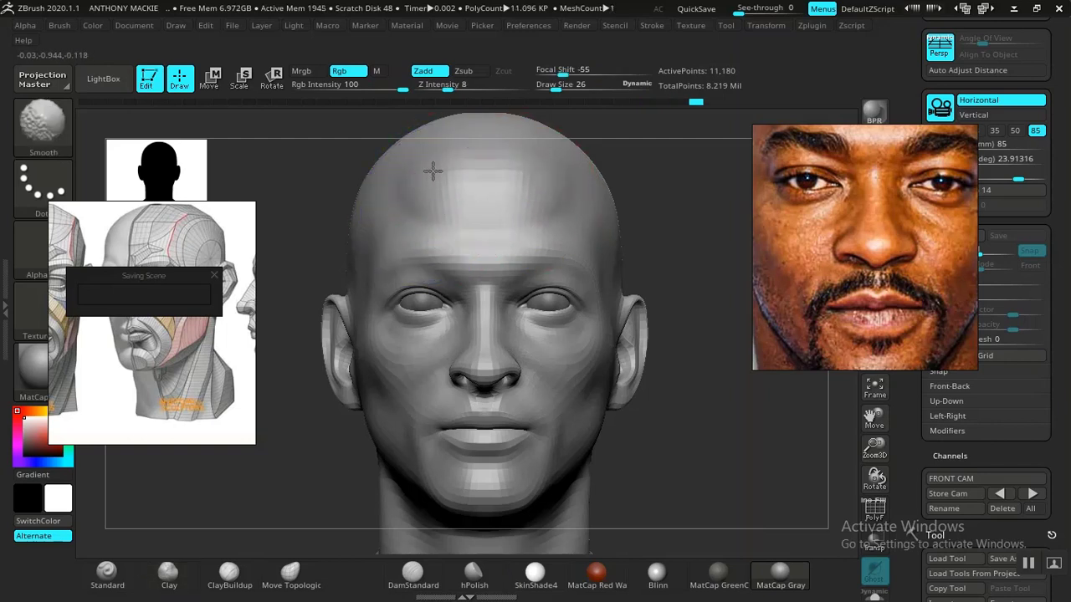
pyautogui.moveTo(458, 201)
pyautogui.keyDown('shift'); pyautogui.mouseDown()
pyautogui.moveTo(410, 162)
pyautogui.moveTo(573, 178)
pyautogui.mouseUp(); pyautogui.keyUp('shift')
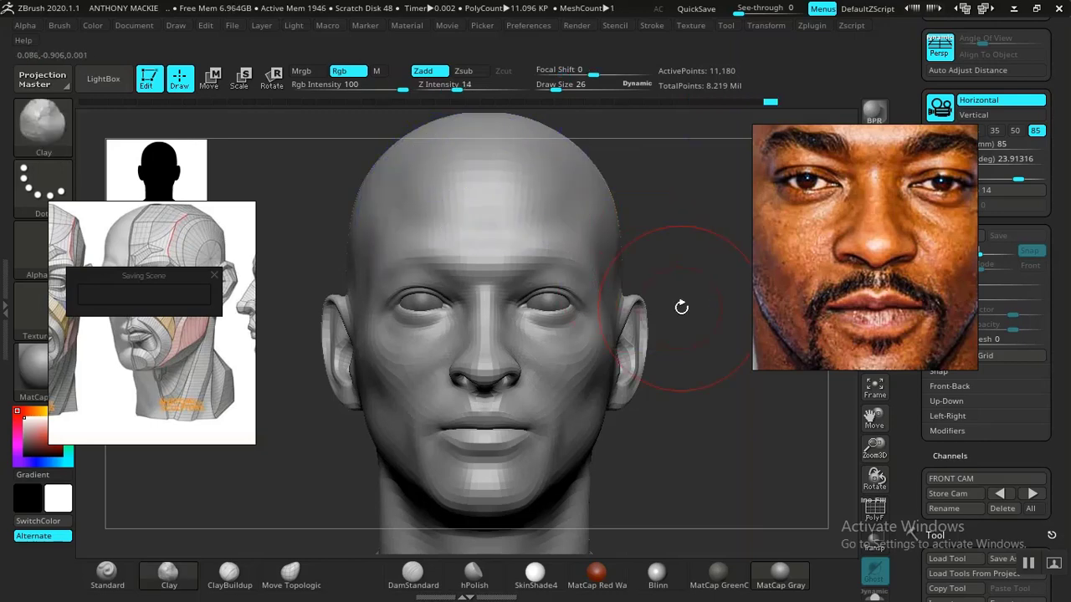
# Compare the head outline, cheeks and jaw with the portrait overlay from the front
pyautogui.hotkey('shift', 'z')
pyautogui.hotkey('shift', 'z')
pyautogui.hotkey('shift', 'z')
pyautogui.hotkey('shift', 'z')
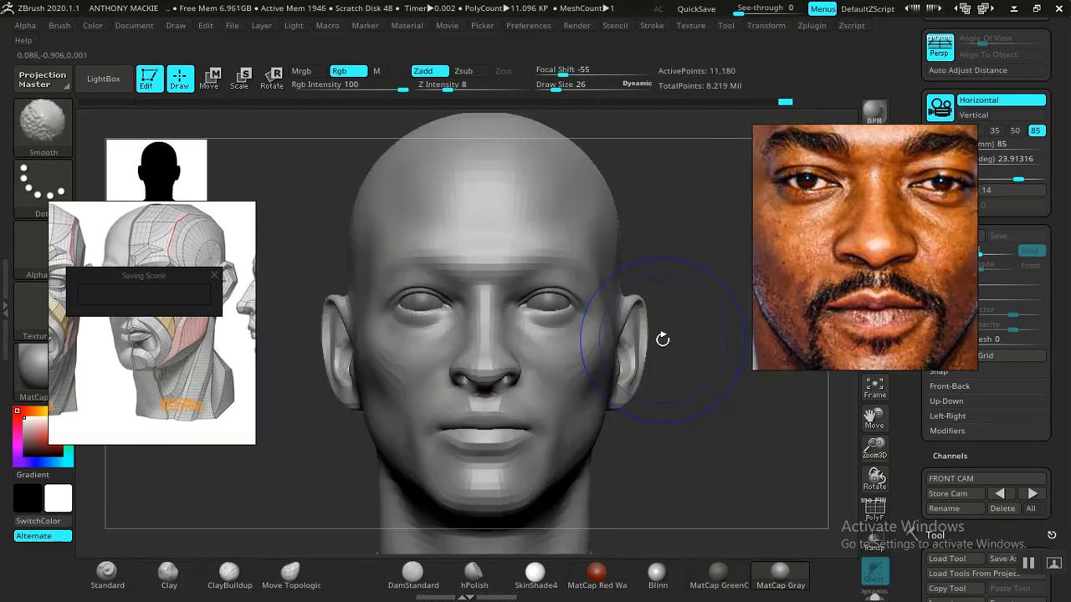
pyautogui.hotkey('shift', 'z')
pyautogui.hotkey('shift', 'z')
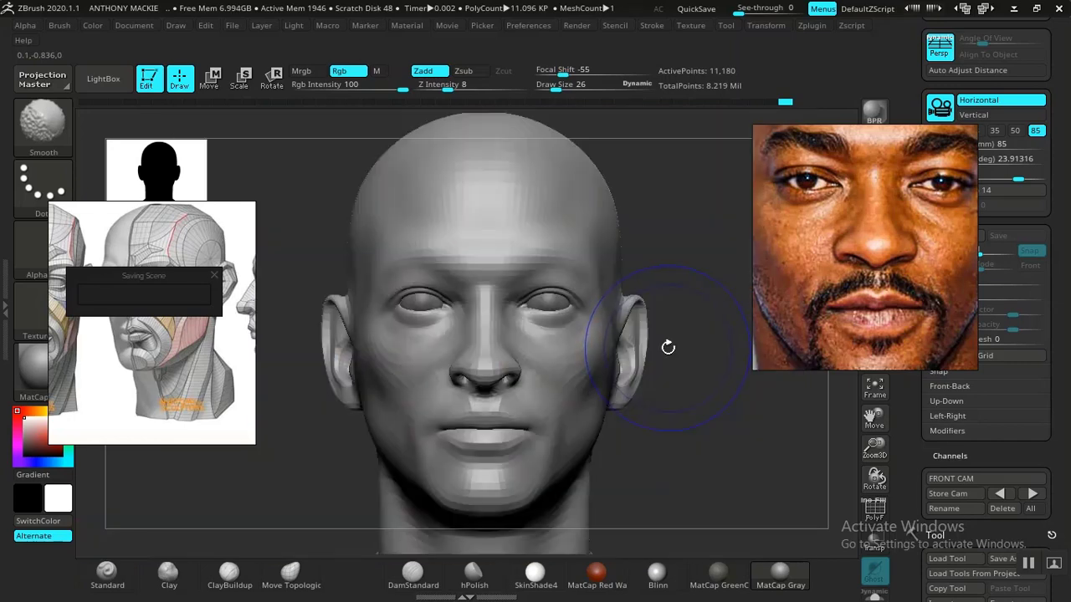
pyautogui.hotkey('shift', 'z')
pyautogui.hotkey('shift', 'z')
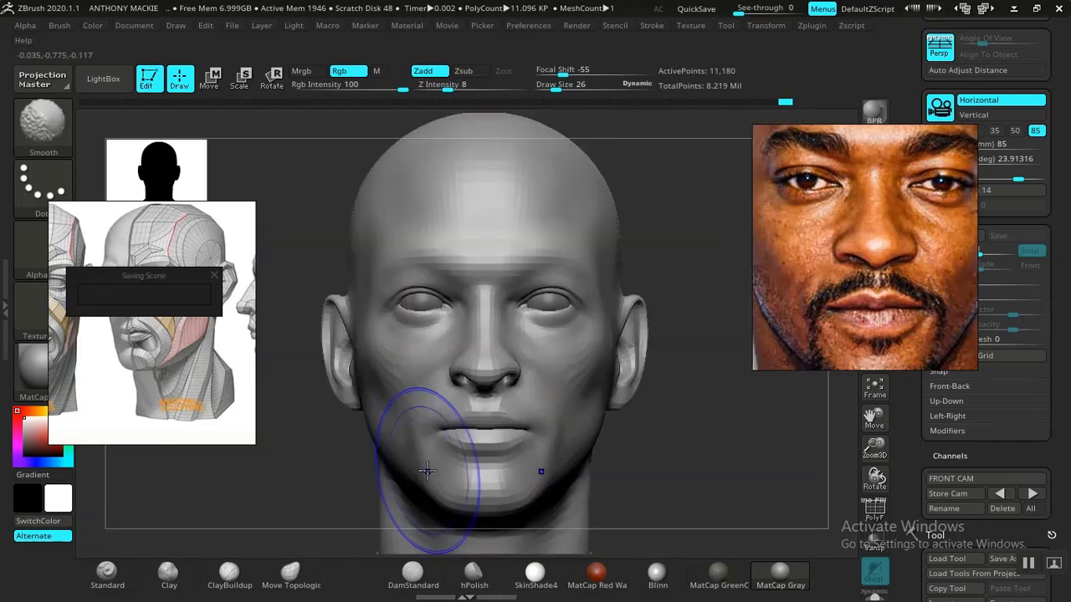
pyautogui.hotkey('shift', 'z')
pyautogui.hotkey('shift', 'z')
# Adjust the lower cheeks beside the mouth corners with the Move Topological brush at draw size 18, following the portrait overlay
pyautogui.click(290, 574)
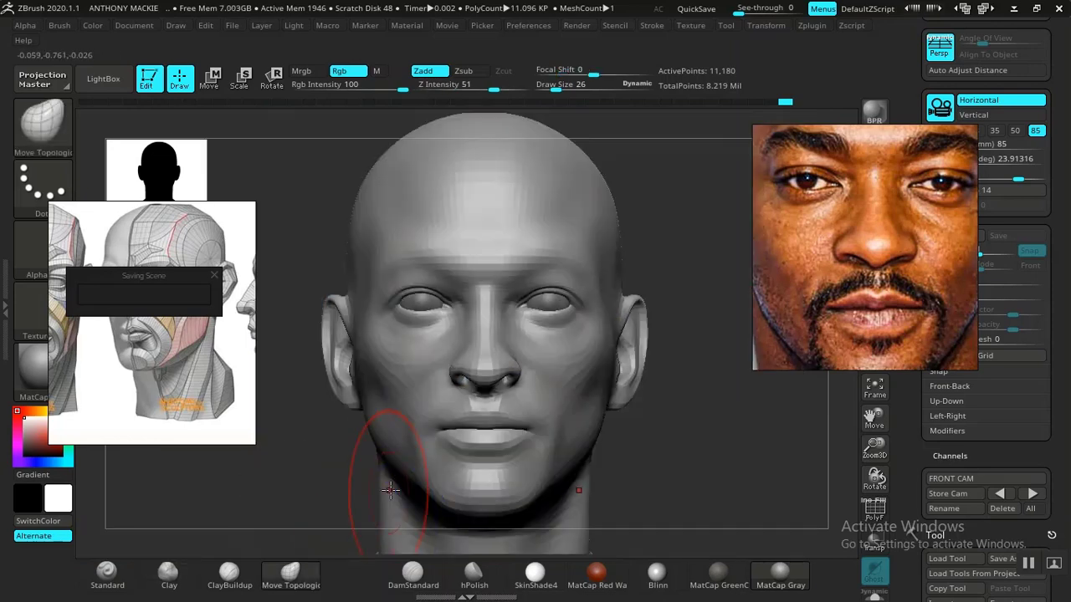
pyautogui.hotkey('shift', 'z')
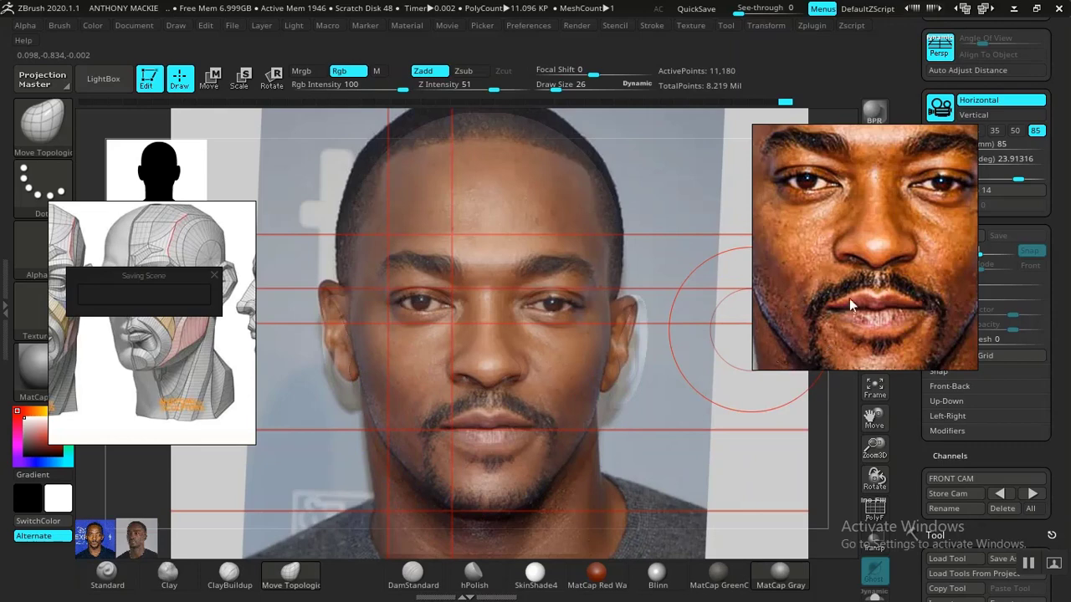
pyautogui.hotkey('shift', 'z')
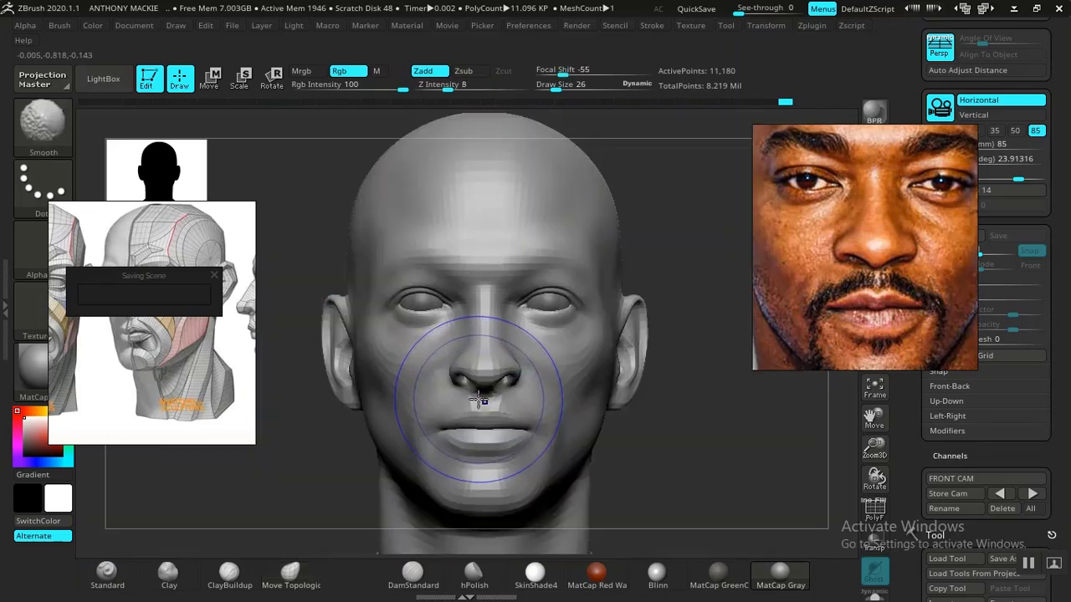
pyautogui.hotkey('shift', 'z')
pyautogui.hotkey('shift', 'z')
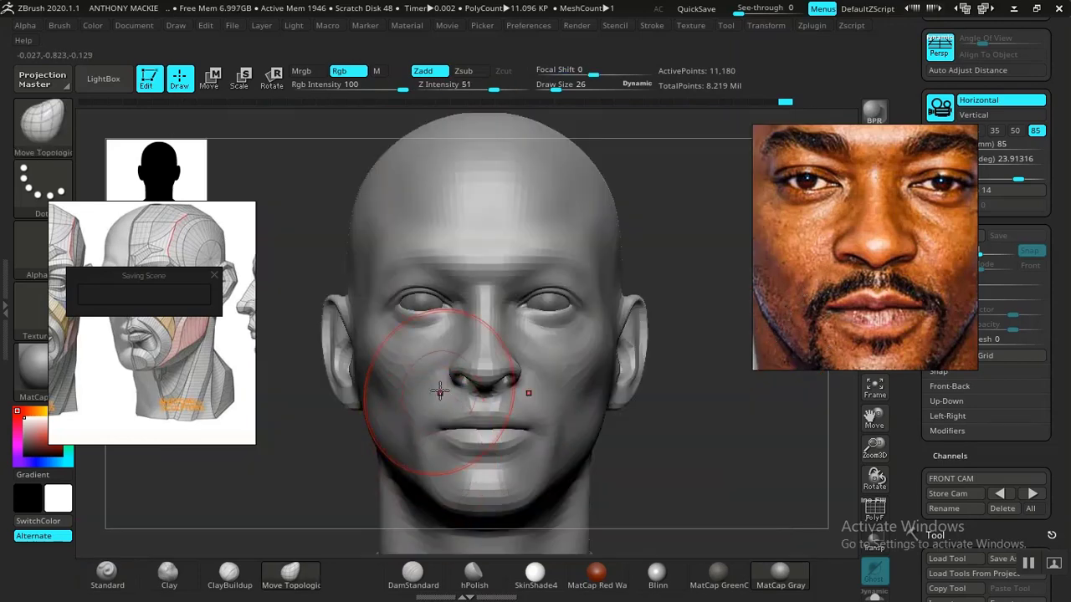
pyautogui.press('space')
pyautogui.moveTo(440, 366); pyautogui.dragTo(435, 367)
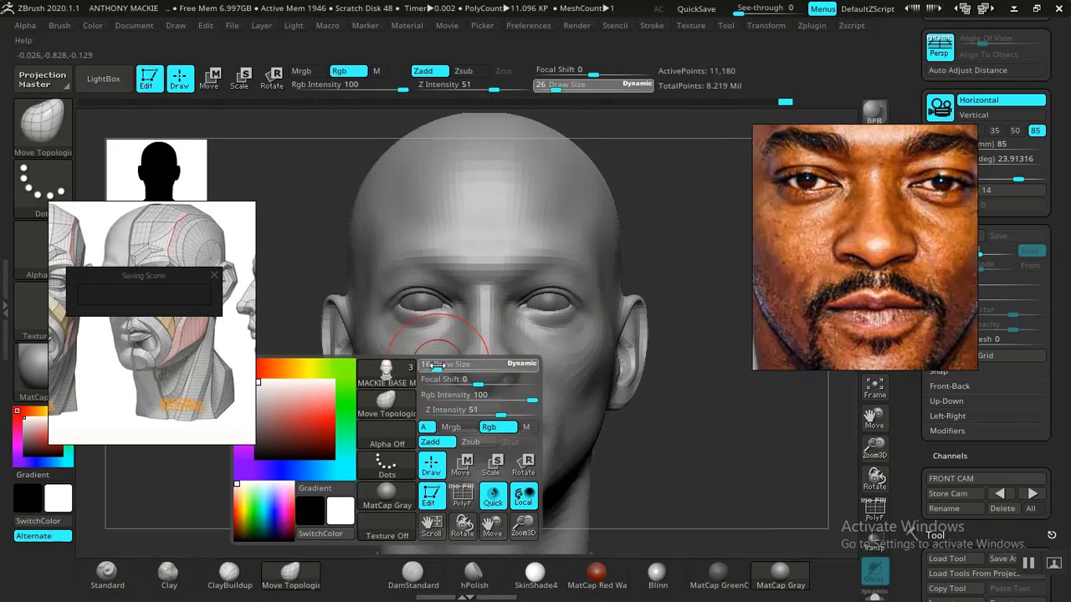
pyautogui.hotkey('shift', 'z')
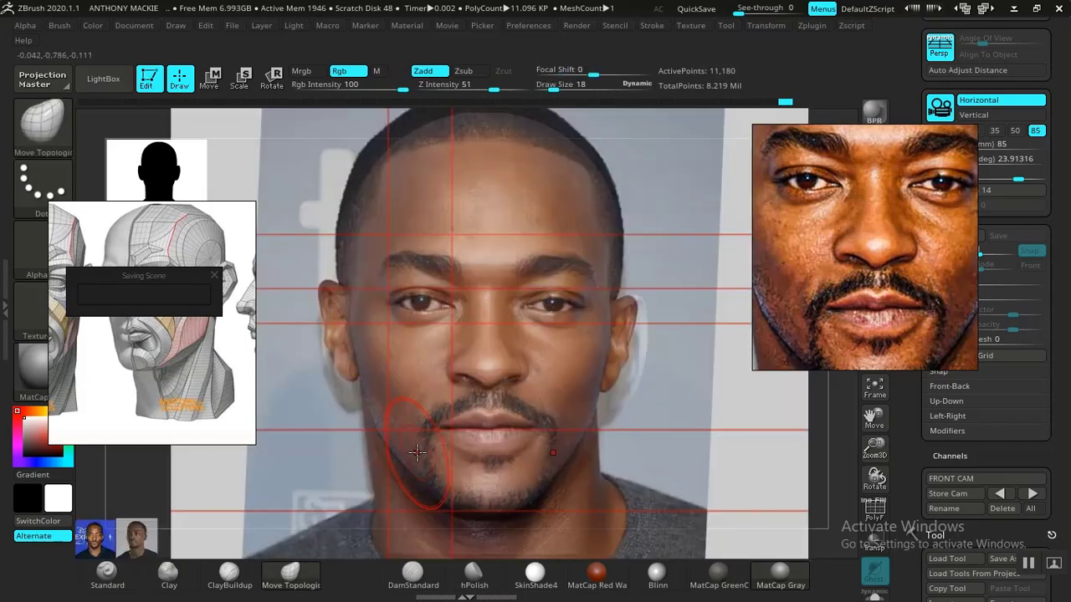
pyautogui.hotkey('shift', 'z')
pyautogui.hotkey('shift', 'z')
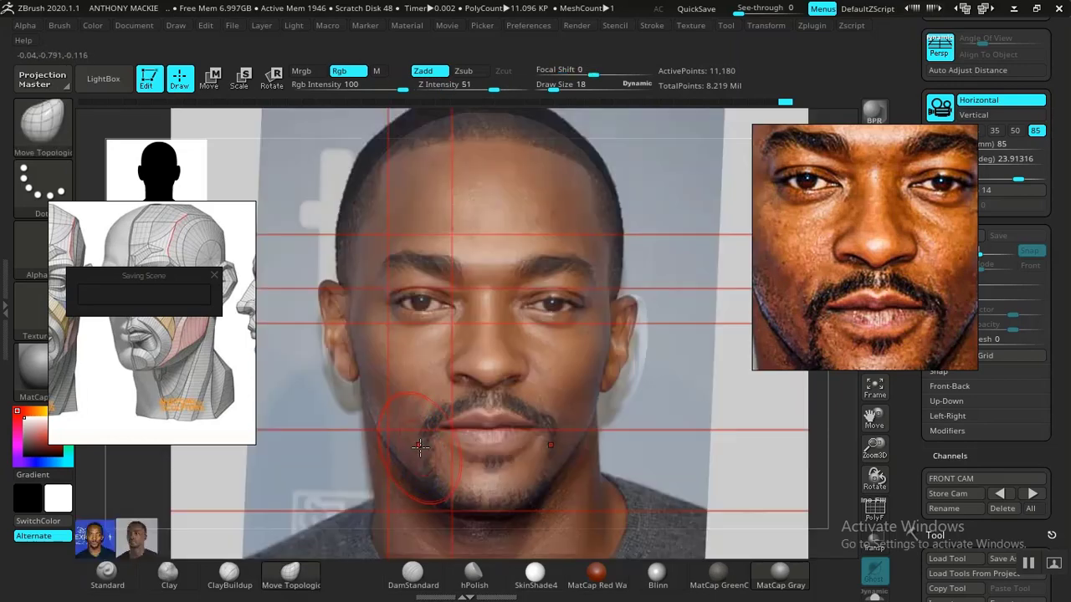
pyautogui.hotkey('shift', 'z')
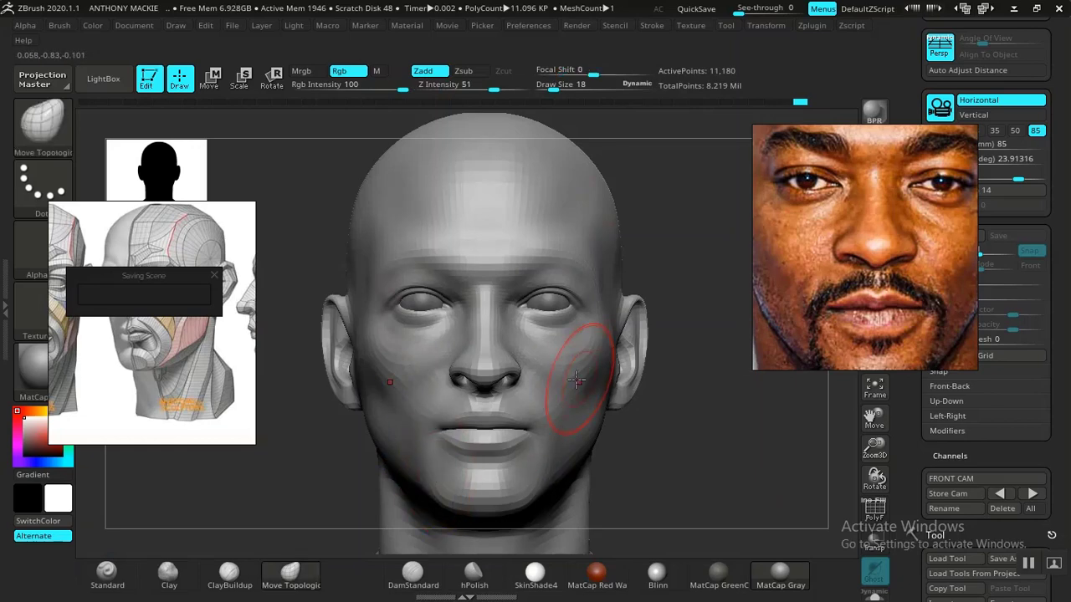
pyautogui.hotkey('shift', 'z')
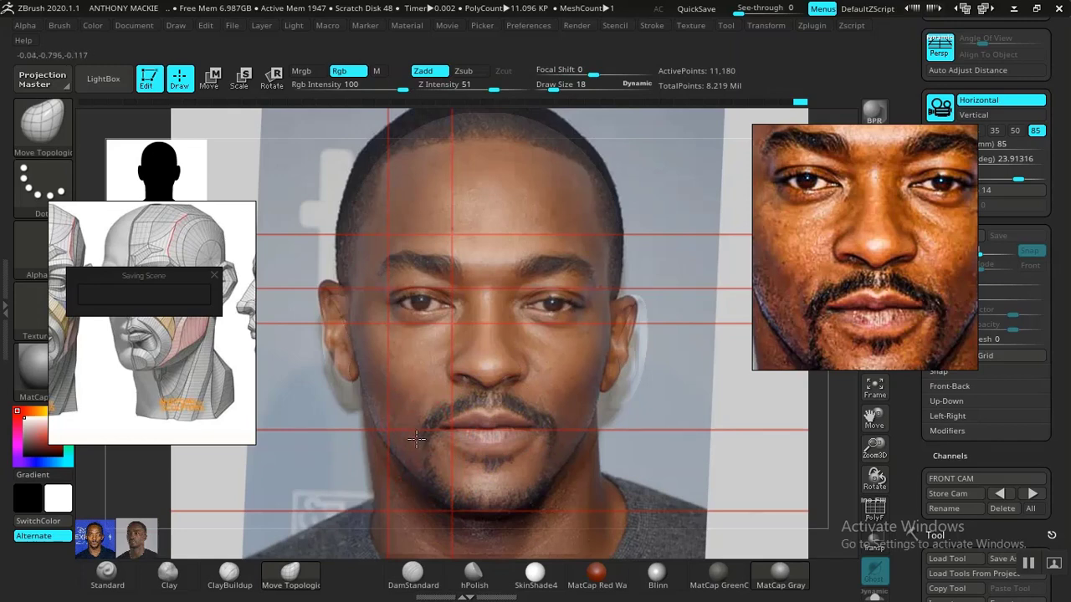
pyautogui.hotkey('shift', 'z')
pyautogui.hotkey('shift', 'z')
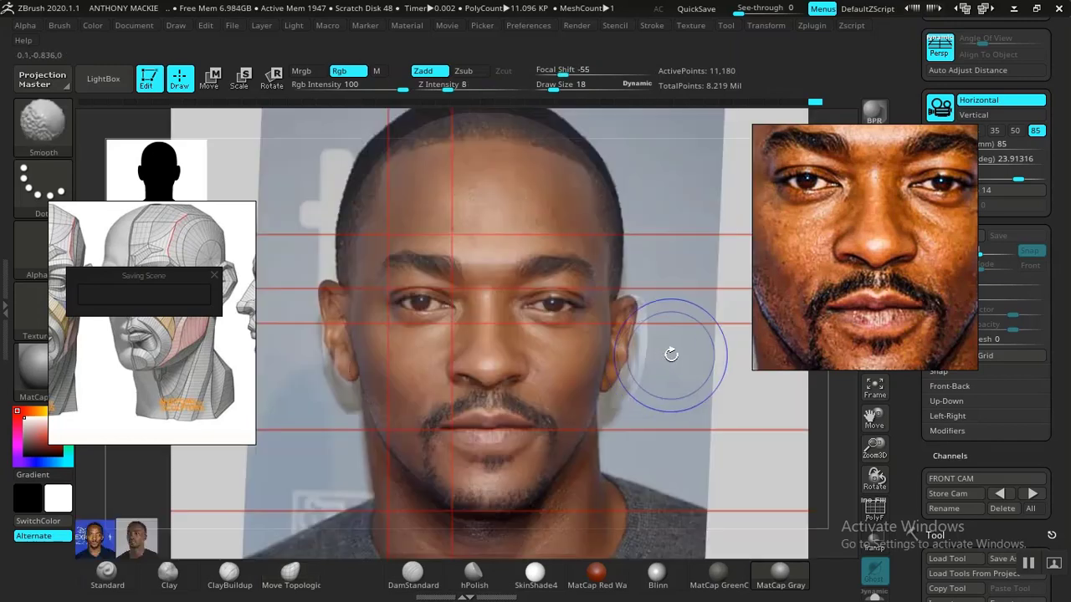
# Check the reshaped cheeks, jawline and under-eye area of the head against the portrait overlay
pyautogui.hotkey('shift', 'z')
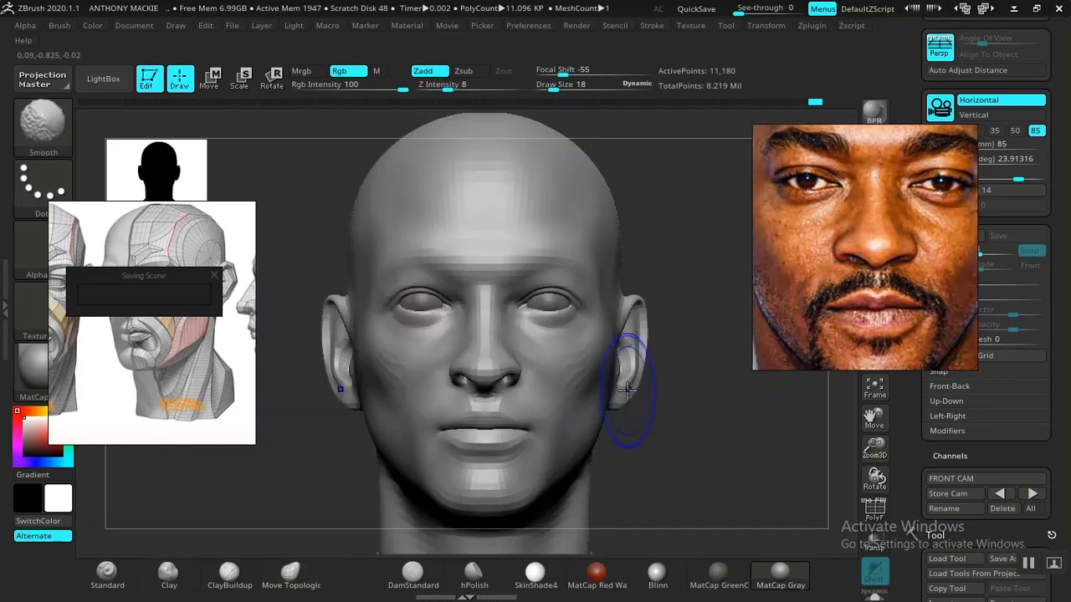
pyautogui.hotkey('shift', 'z')
pyautogui.hotkey('shift', 'z')
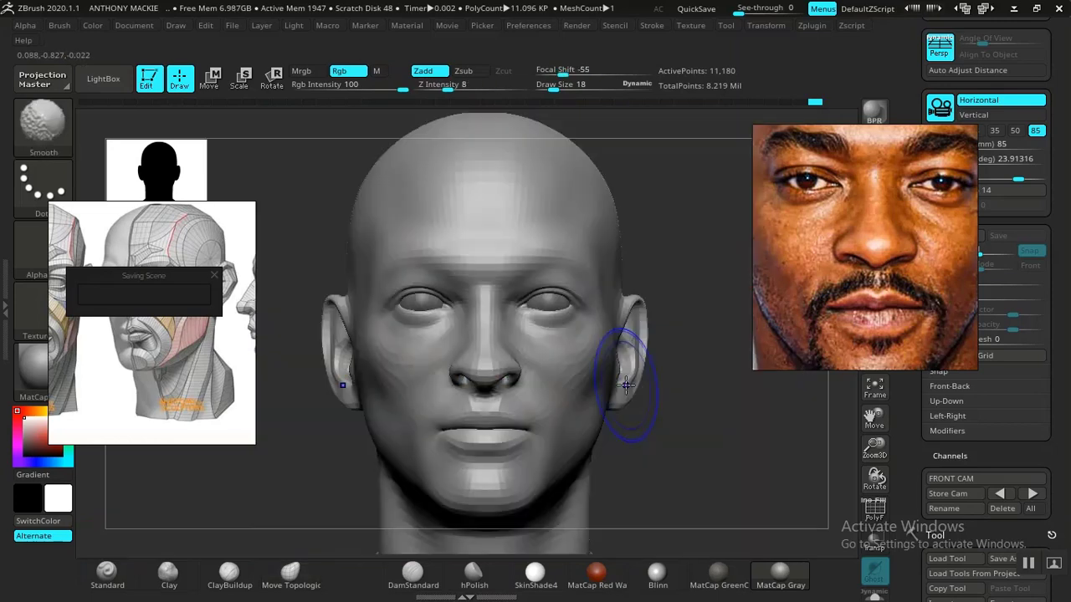
pyautogui.hotkey('shift', 'z')
pyautogui.hotkey('shift', 'z')
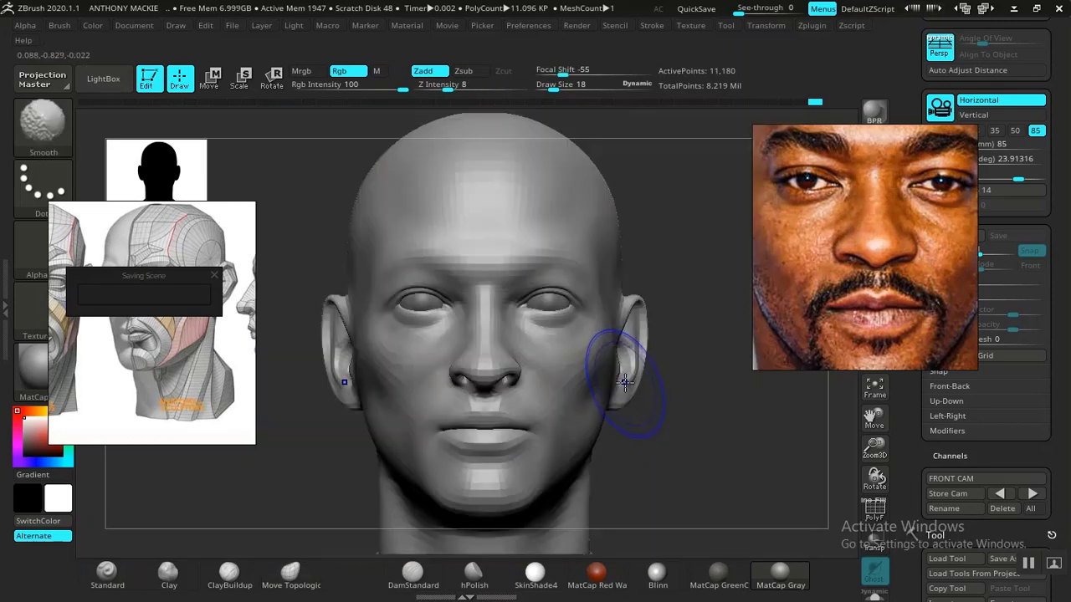
pyautogui.hotkey('shift', 'z')
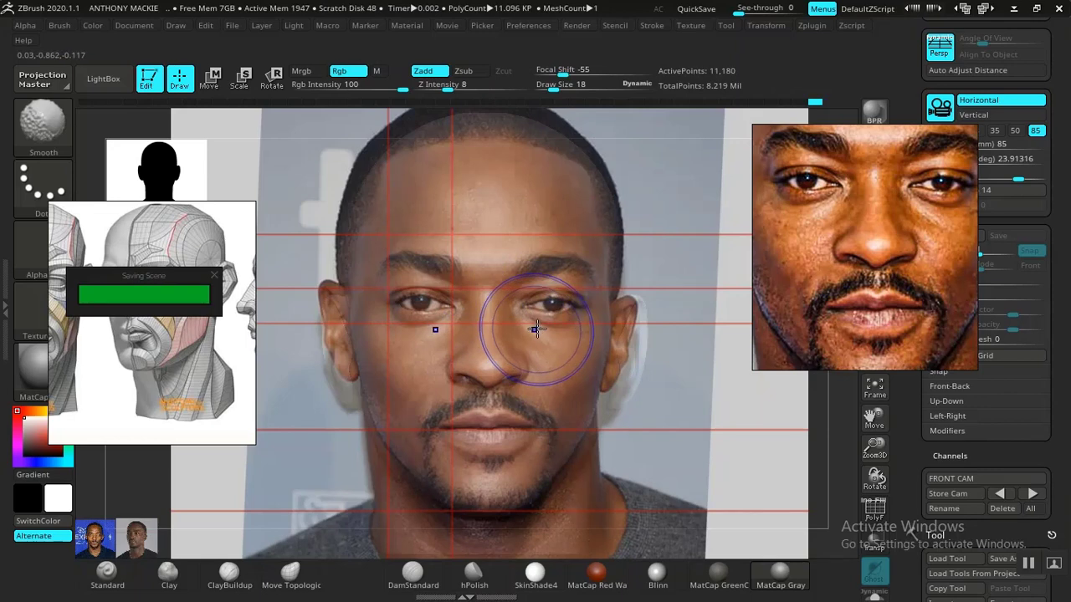
pyautogui.hotkey('shift', 'z')
pyautogui.hotkey('shift', 'z')
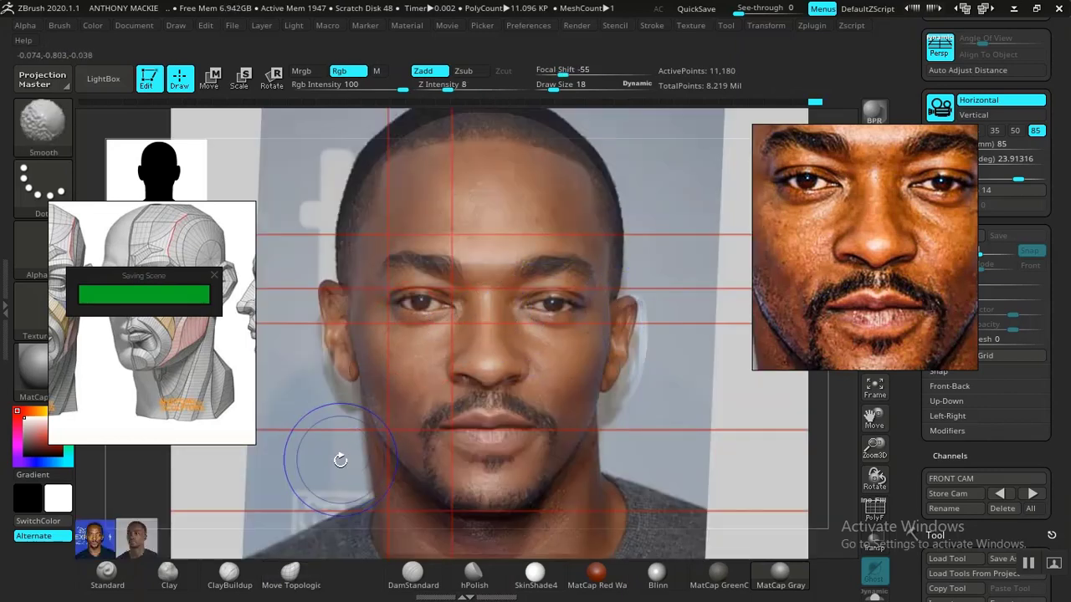
# Shape the brow ridge above the eyes with the Clay brush at draw size 9, matching the portrait overlay
pyautogui.click(169, 574)
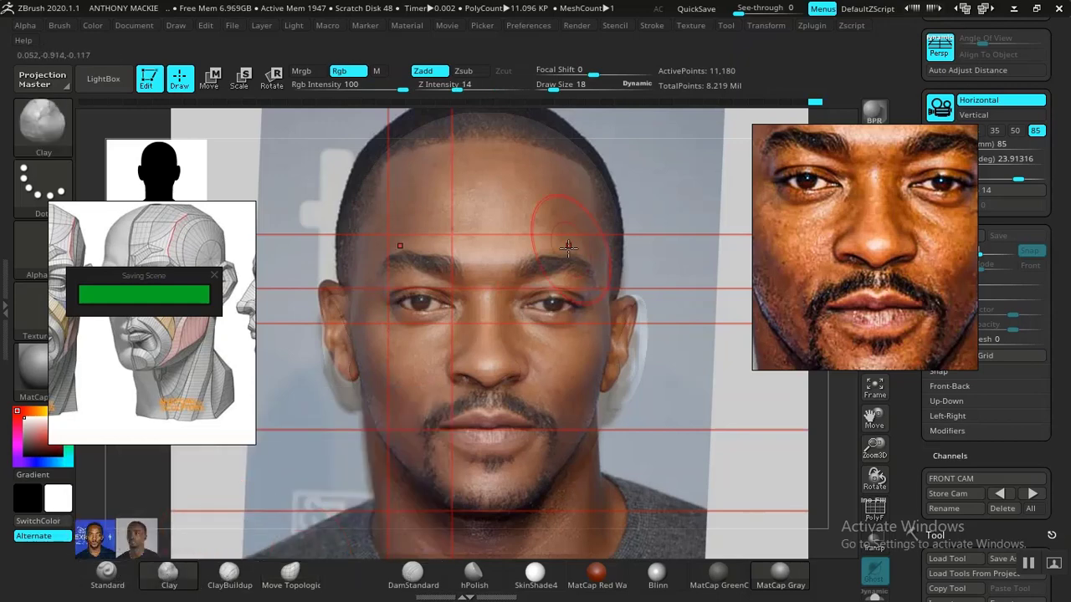
pyautogui.press('space')
pyautogui.moveTo(568, 247); pyautogui.dragTo(548, 246)
pyautogui.hotkey('shift', 'z')
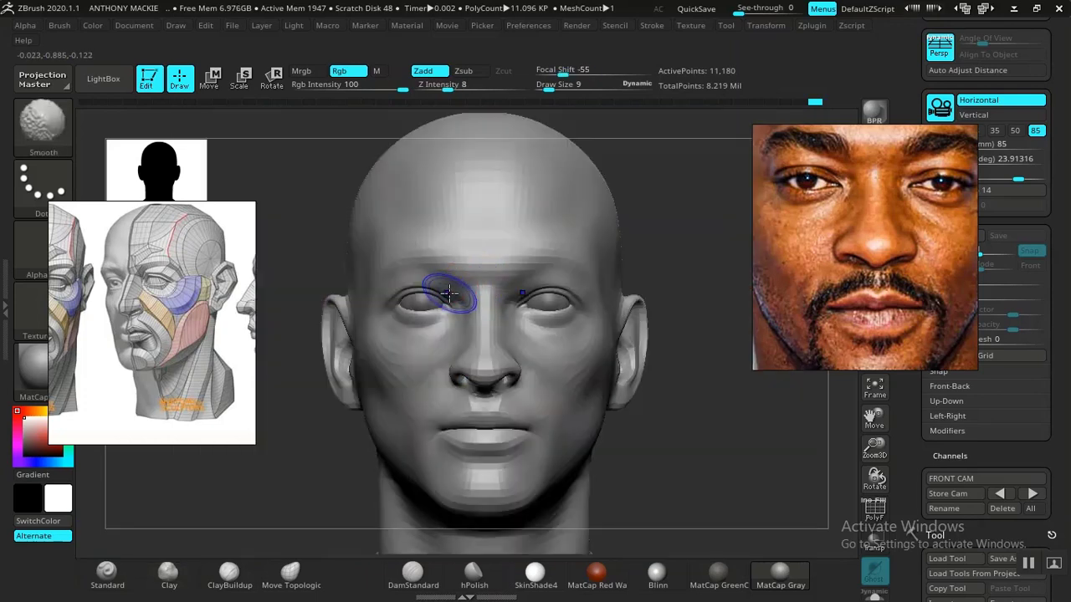
pyautogui.hotkey('shift', 'z')
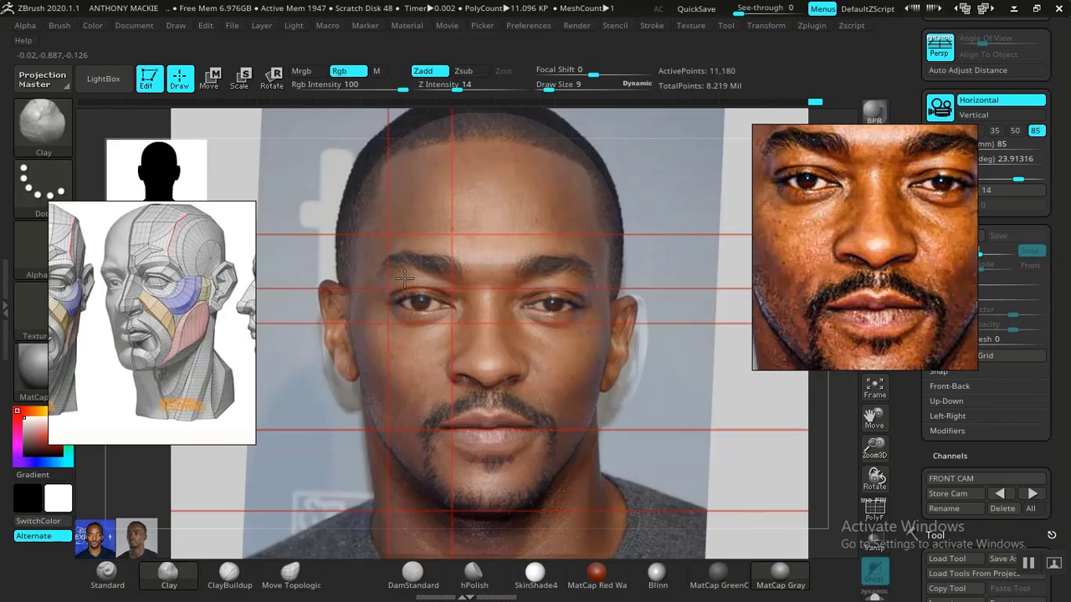
pyautogui.hotkey('shift', 'z')
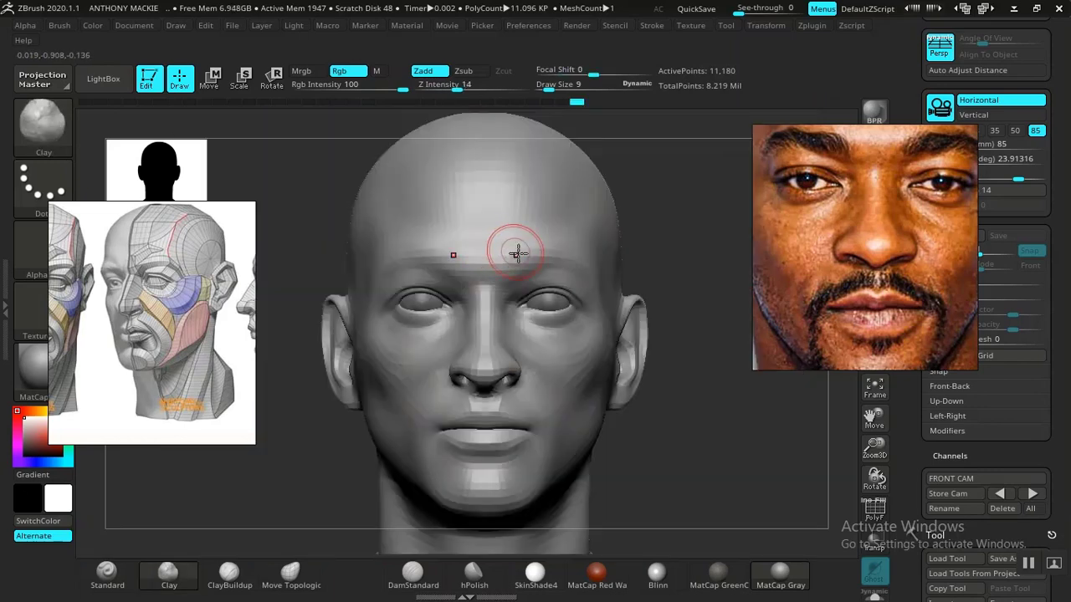
pyautogui.moveTo(669, 311)
pyautogui.mouseDown()
pyautogui.moveTo(734, 292)
pyautogui.moveTo(622, 289)
pyautogui.moveTo(647, 310)
pyautogui.moveTo(679, 314)
pyautogui.moveTo(681, 349)
pyautogui.moveTo(700, 380)
pyautogui.moveTo(695, 296)
pyautogui.moveTo(680, 289)
pyautogui.moveTo(698, 322)
pyautogui.mouseUp()
pyautogui.moveTo(715, 242)
pyautogui.mouseDown()
pyautogui.moveTo(717, 268)
pyautogui.moveTo(662, 285)
pyautogui.mouseUp()
pyautogui.press('f')
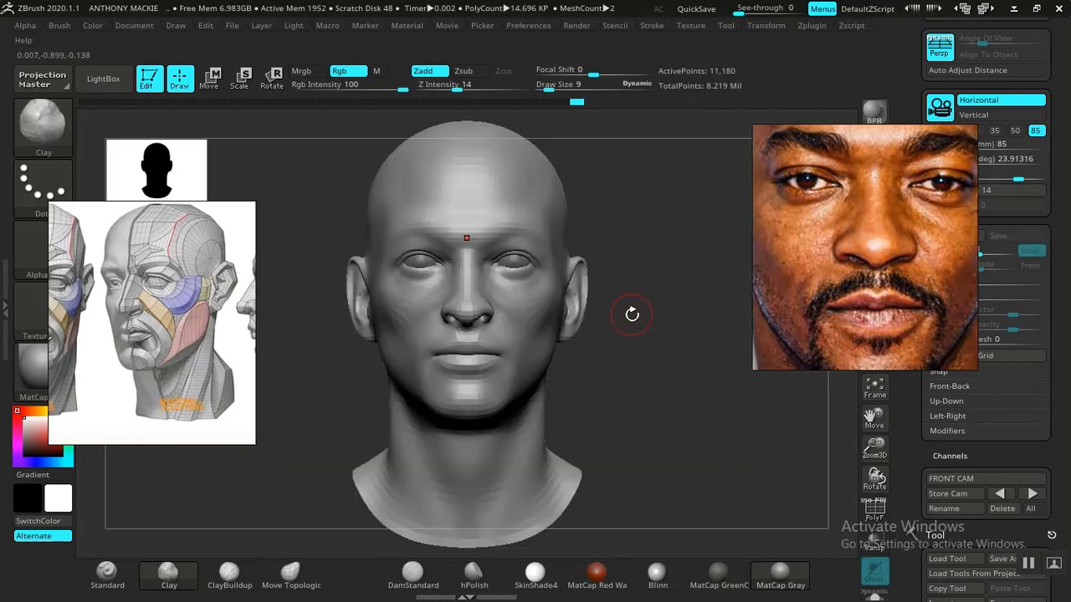
# Carve the inner brow creases above the eyes with the DamStandard brush at draw size 9, following the front portrait overlay
pyautogui.click(1001, 493)
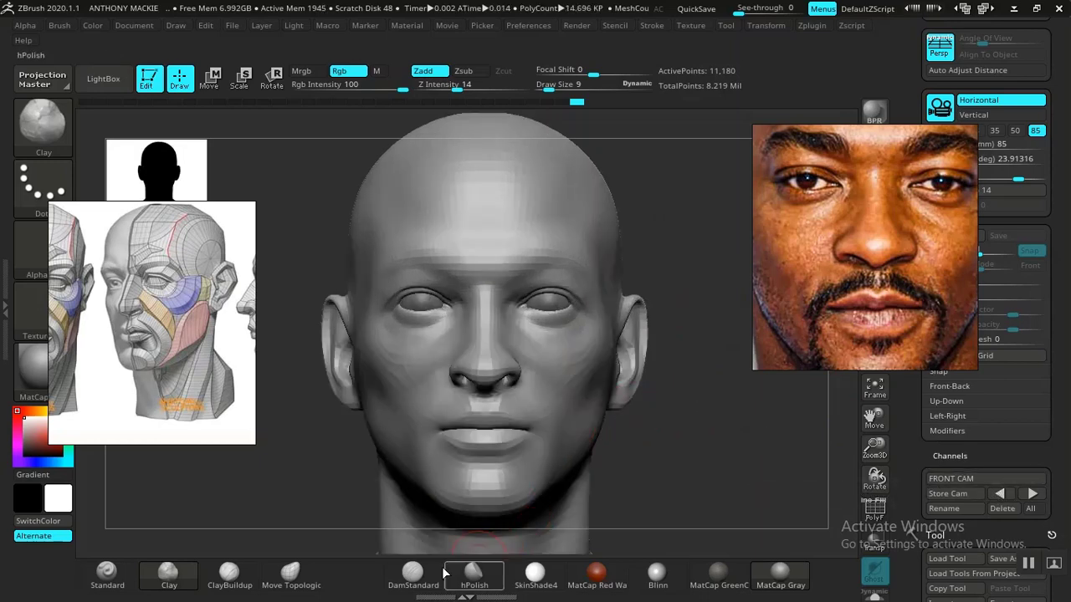
pyautogui.hotkey('shift', 'z')
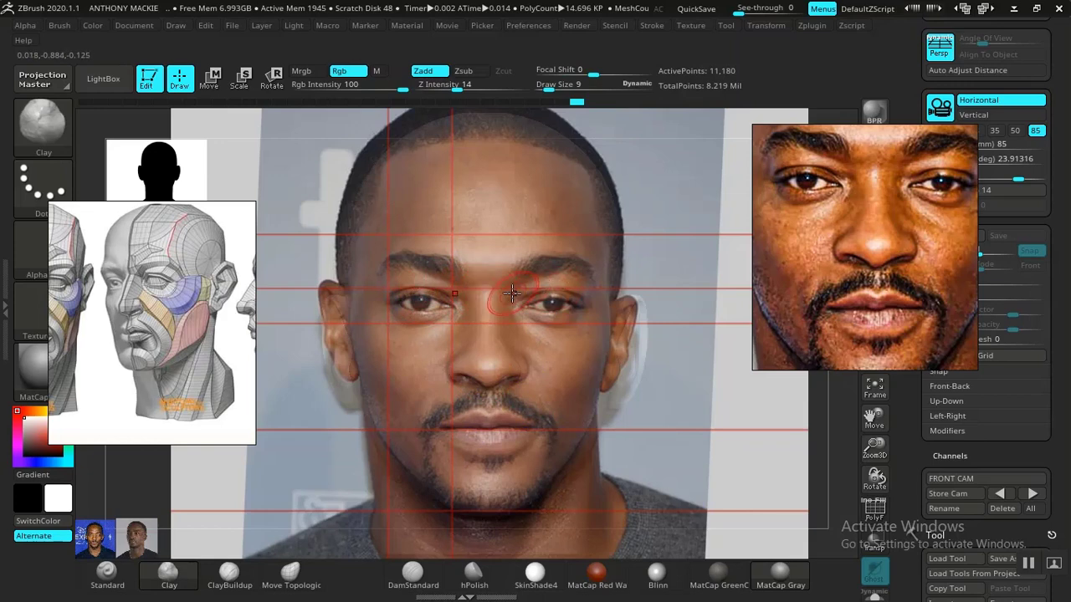
pyautogui.click(413, 572)
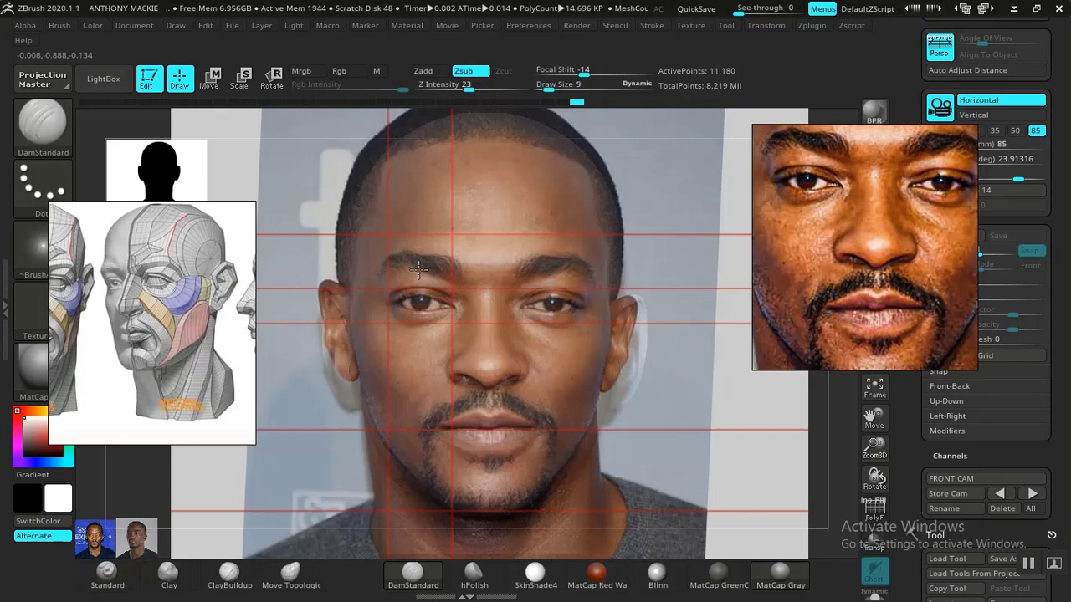
pyautogui.hotkey('shift', 'z')
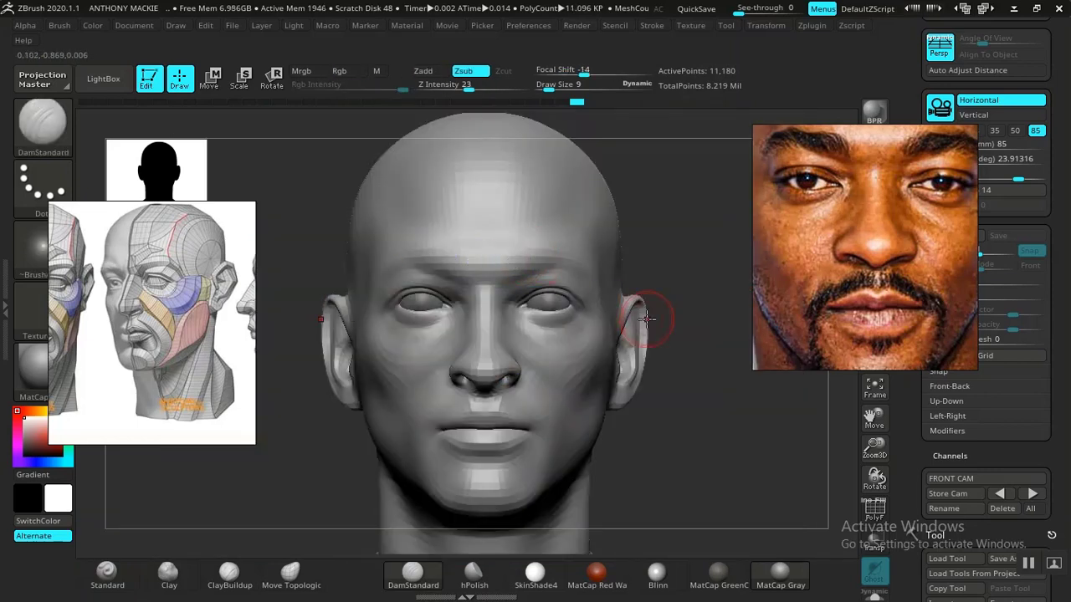
pyautogui.moveTo(673, 278)
pyautogui.mouseDown()
pyautogui.moveTo(691, 279)
pyautogui.moveTo(681, 280)
pyautogui.mouseUp()
pyautogui.hotkey('shift', 'z')
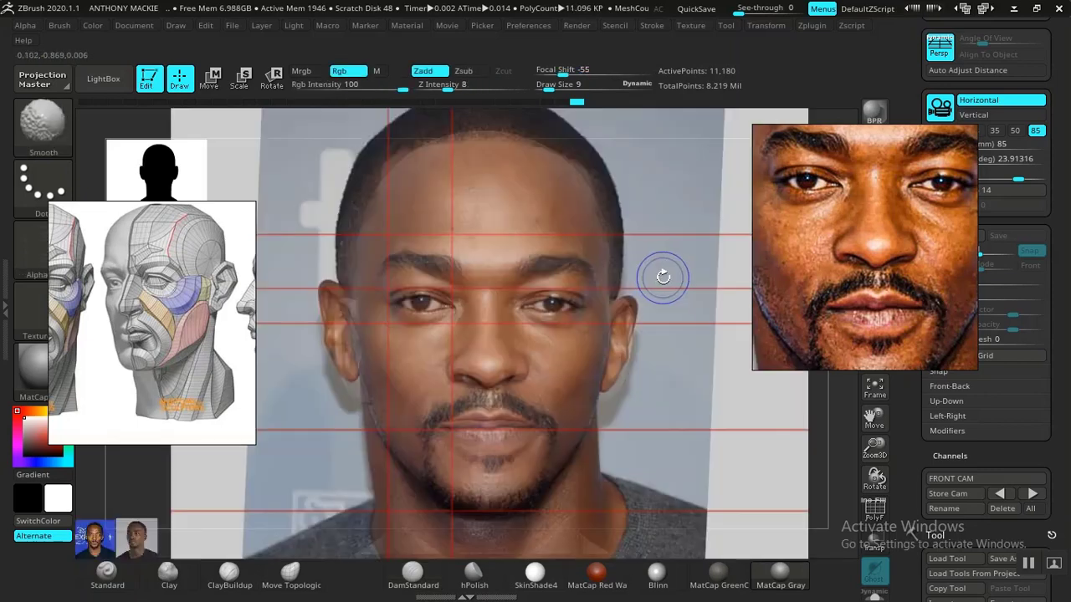
pyautogui.hotkey('shift', 'z')
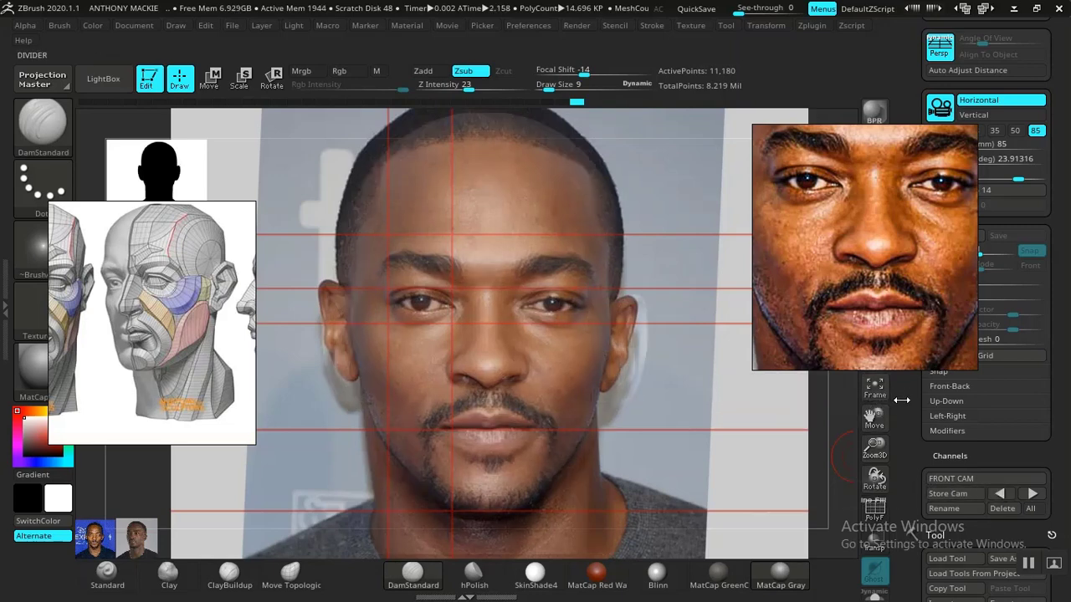
# Refine the area between the brows at the root of the nose and smooth it
pyautogui.scroll(2, 987, 469)
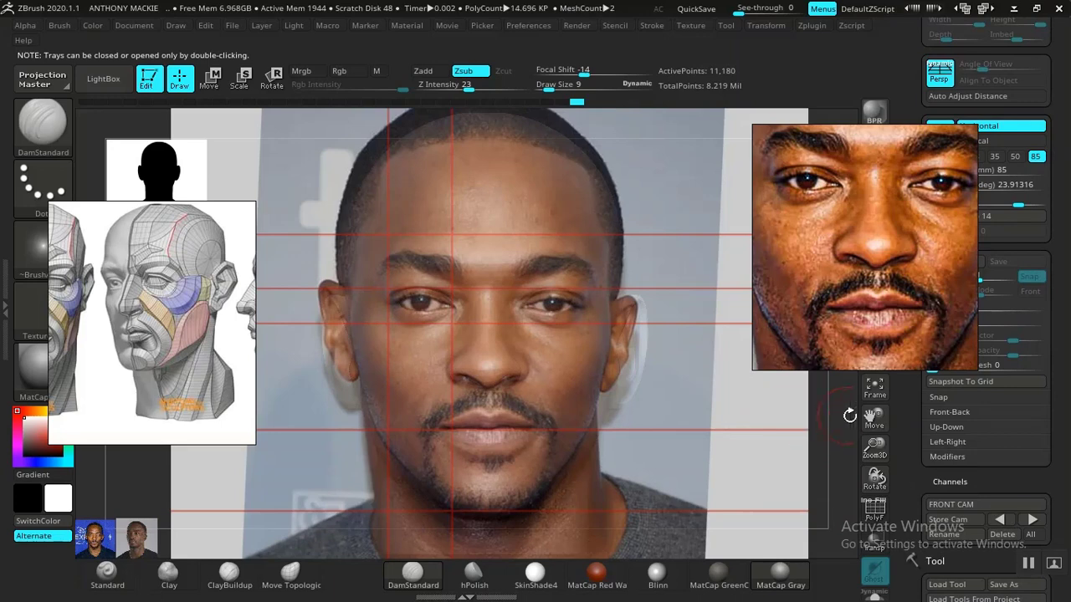
pyautogui.scroll(-1, 915, 420)
pyautogui.hotkey('shift', 'p')
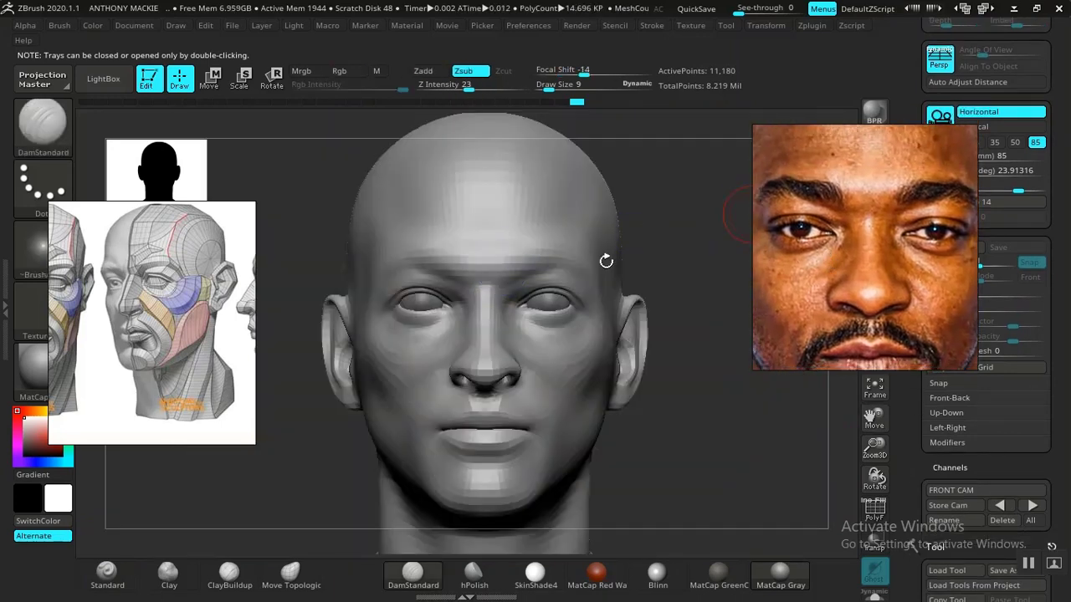
pyautogui.moveTo(642, 270); pyautogui.dragTo(686, 379)
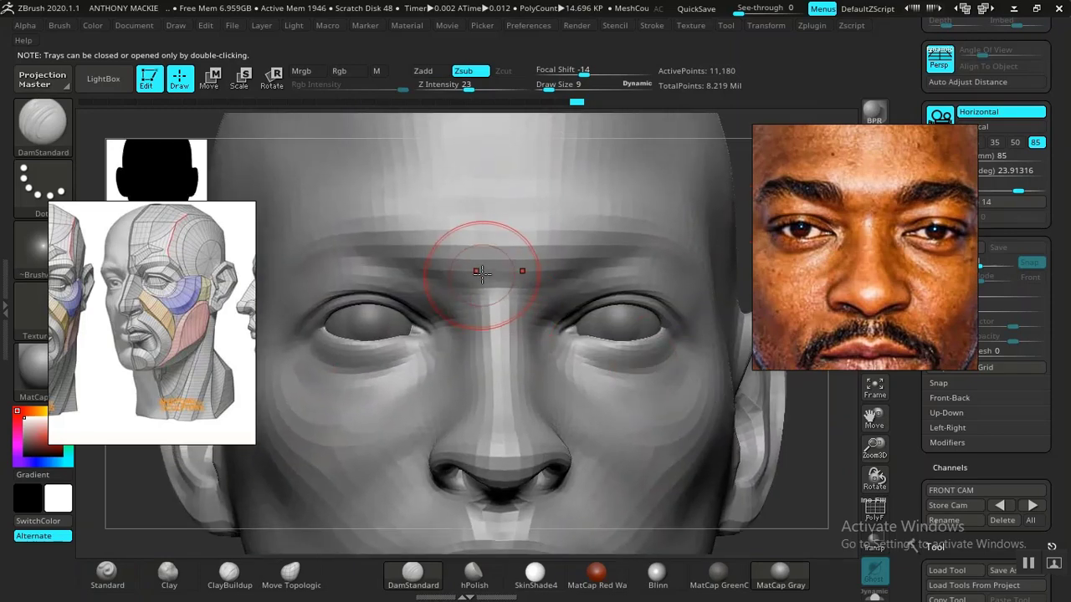
pyautogui.press('shift')
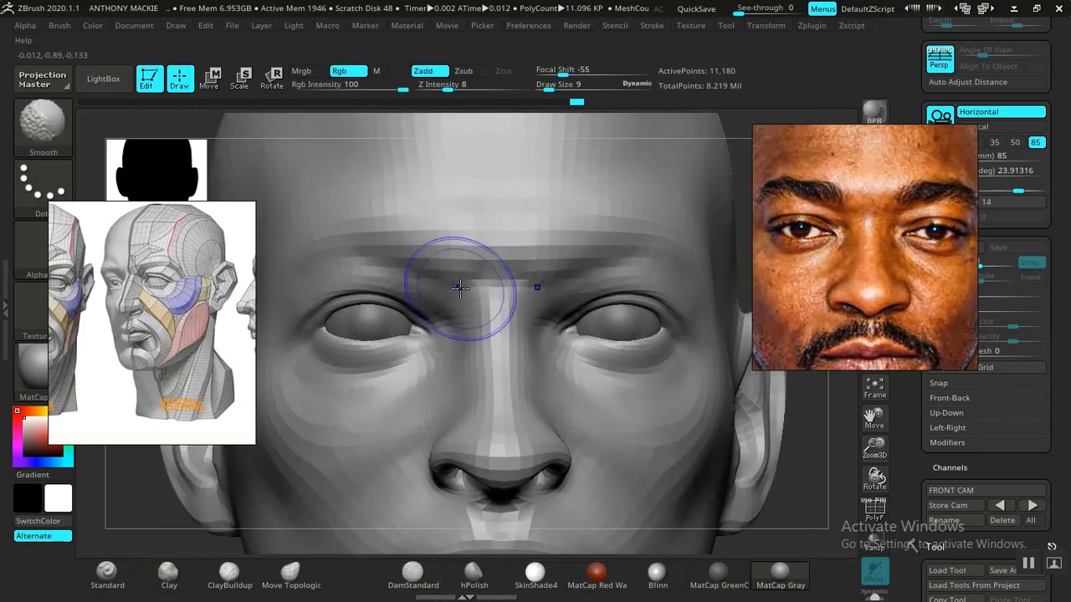
pyautogui.press('f')
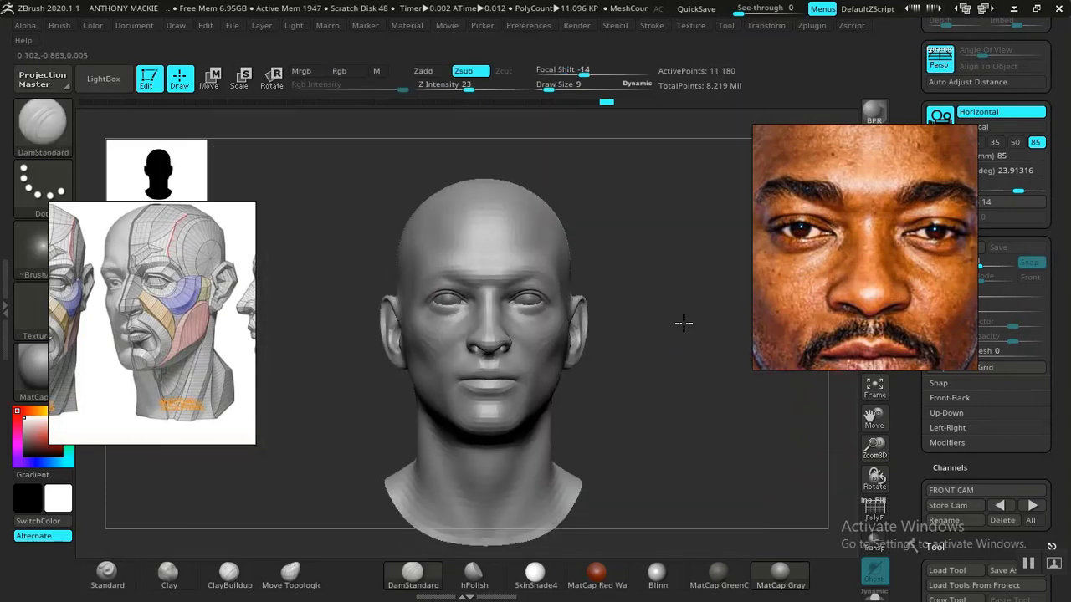
# Examine the head's brow, eye and cheek forms from the front against the close-up portrait reference
pyautogui.moveTo(684, 321)
pyautogui.mouseDown()
pyautogui.moveTo(659, 328)
pyautogui.moveTo(664, 365)
pyautogui.mouseUp()
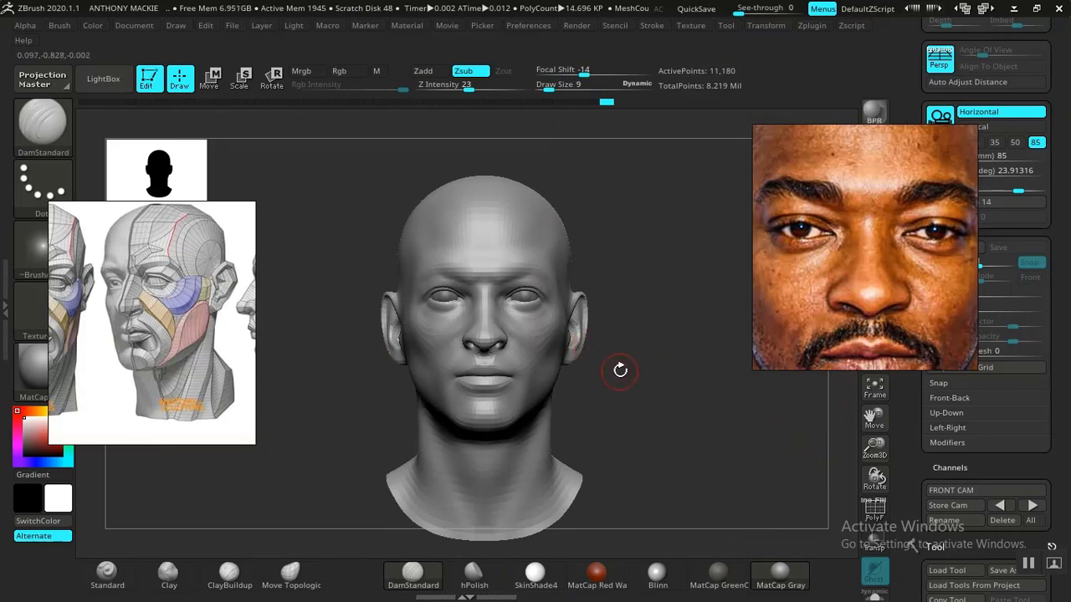
pyautogui.keyDown('alt'); pyautogui.moveTo(620, 370); pyautogui.dragTo(738, 411); pyautogui.keyUp('alt')
pyautogui.moveTo(351, 362)
pyautogui.keyDown('alt'); pyautogui.mouseDown()
pyautogui.moveTo(440, 365)
pyautogui.moveTo(410, 386)
pyautogui.moveTo(453, 356)
pyautogui.mouseUp(); pyautogui.keyUp('alt')
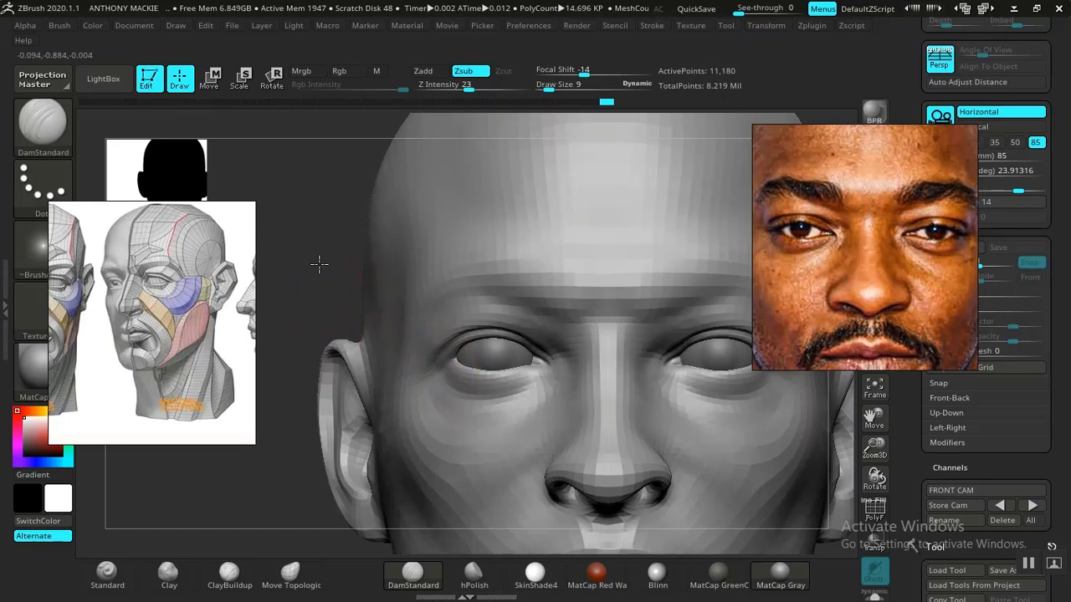
pyautogui.keyDown('alt'); pyautogui.moveTo(318, 263); pyautogui.dragTo(294, 162); pyautogui.keyUp('alt')
pyautogui.keyDown('alt'); pyautogui.moveTo(373, 311); pyautogui.dragTo(313, 289); pyautogui.keyUp('alt')
pyautogui.keyDown('alt'); pyautogui.moveTo(693, 407); pyautogui.dragTo(665, 394); pyautogui.keyUp('alt')
pyautogui.moveTo(881, 264)
pyautogui.mouseDown(button='middle')
pyautogui.moveTo(883, 185)
pyautogui.moveTo(876, 244)
pyautogui.mouseUp(button='middle')
pyautogui.keyDown('alt'); pyautogui.moveTo(726, 387); pyautogui.dragTo(736, 383); pyautogui.keyUp('alt')
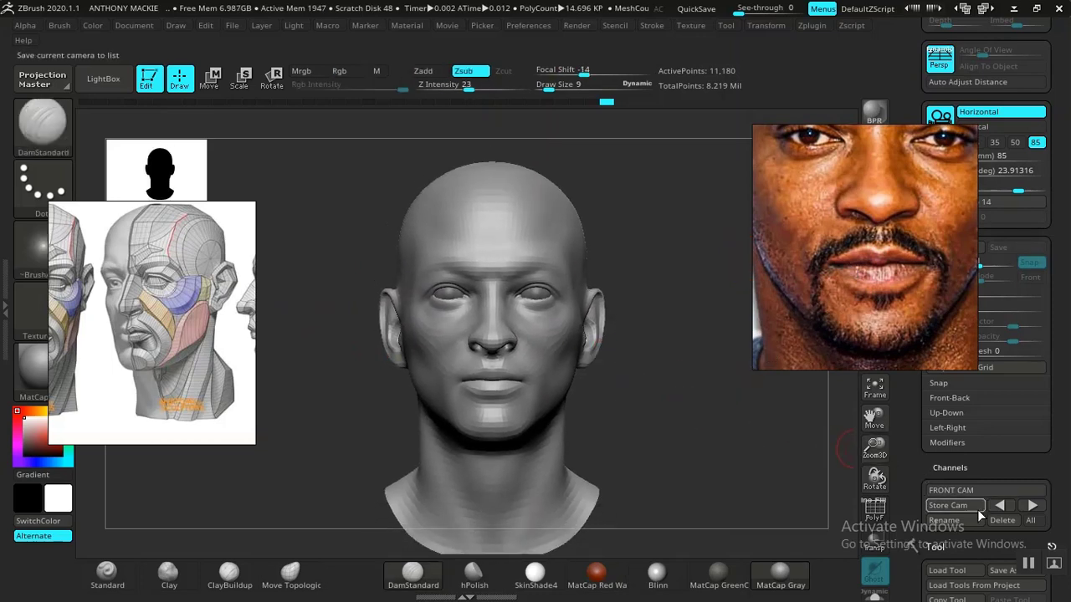
# Compare the nose, mouth and chin with the portrait overlay from the stored front camera
pyautogui.click(999, 506)
pyautogui.hotkey('shift', 'z')
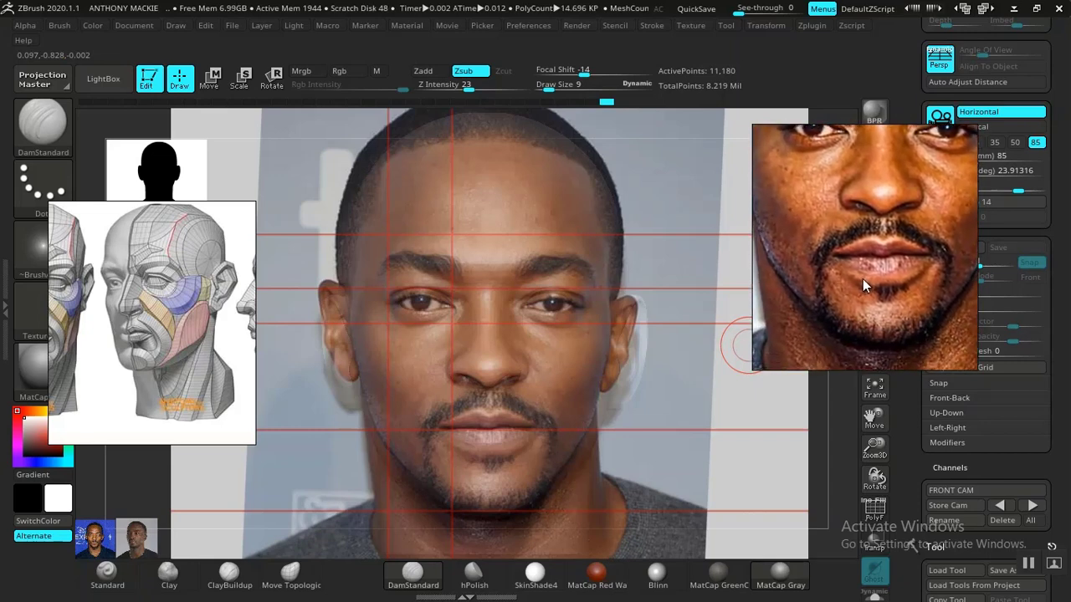
pyautogui.scroll(1, 902, 425)
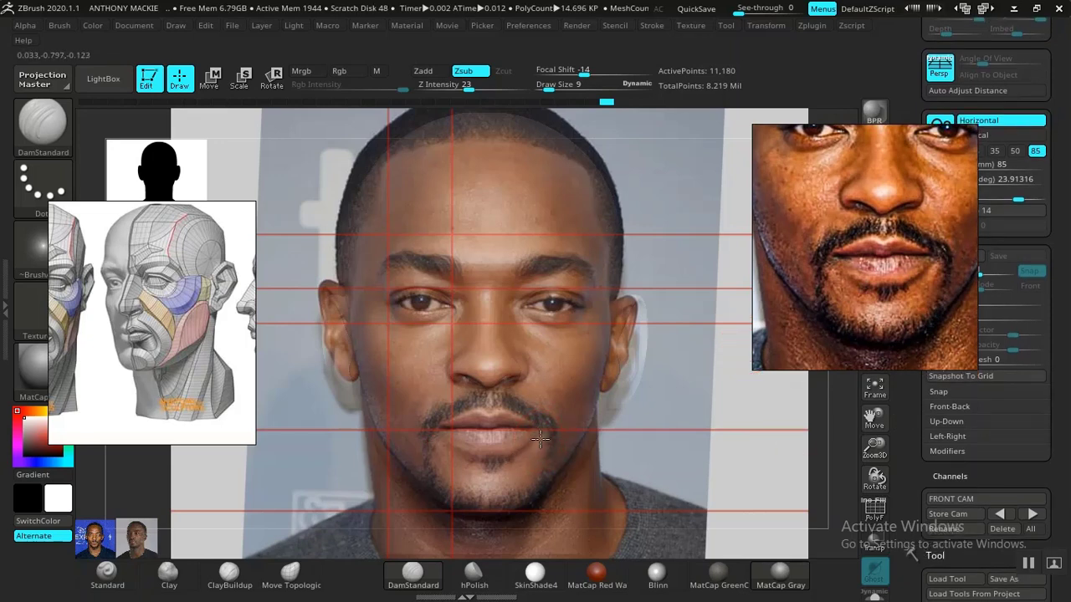
pyautogui.hotkey('shift', 'z')
pyautogui.moveTo(638, 440)
pyautogui.mouseDown()
pyautogui.moveTo(761, 443)
pyautogui.moveTo(711, 435)
pyautogui.moveTo(650, 401)
pyautogui.moveTo(684, 481)
pyautogui.moveTo(683, 454)
pyautogui.moveTo(657, 447)
pyautogui.moveTo(691, 516)
pyautogui.moveTo(676, 480)
pyautogui.moveTo(727, 449)
pyautogui.moveTo(667, 443)
pyautogui.moveTo(686, 445)
pyautogui.moveTo(703, 505)
pyautogui.moveTo(688, 461)
pyautogui.moveTo(705, 483)
pyautogui.moveTo(698, 454)
pyautogui.mouseUp()
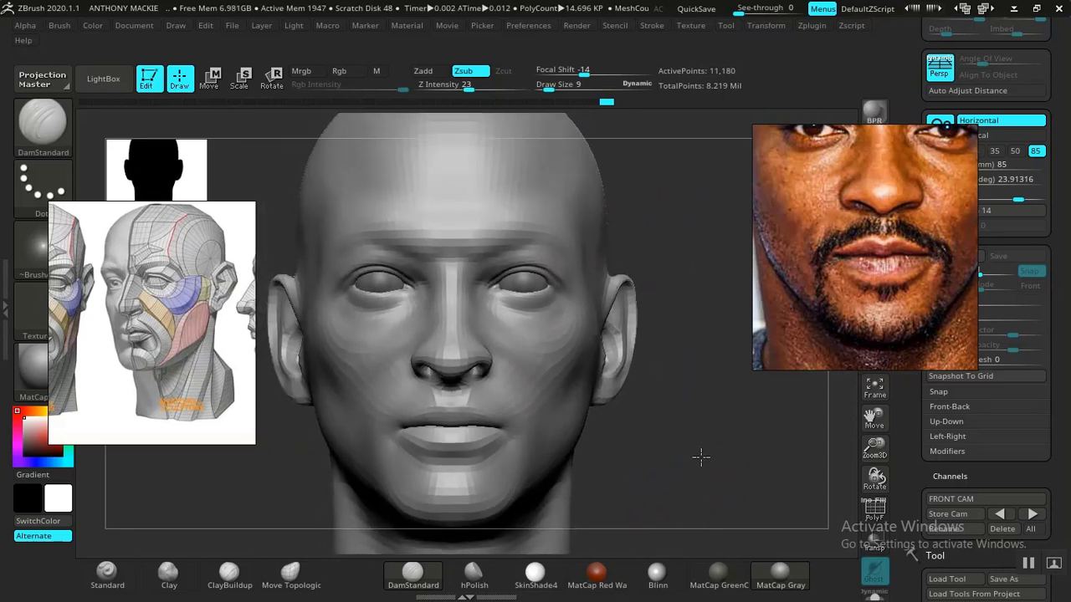
pyautogui.click(998, 515)
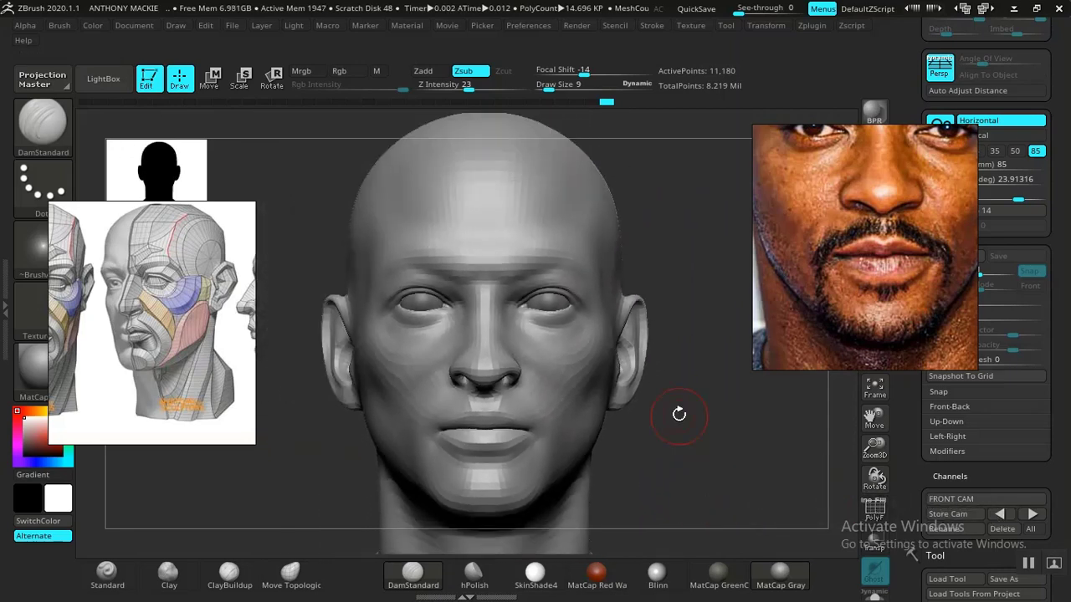
pyautogui.press('shift')
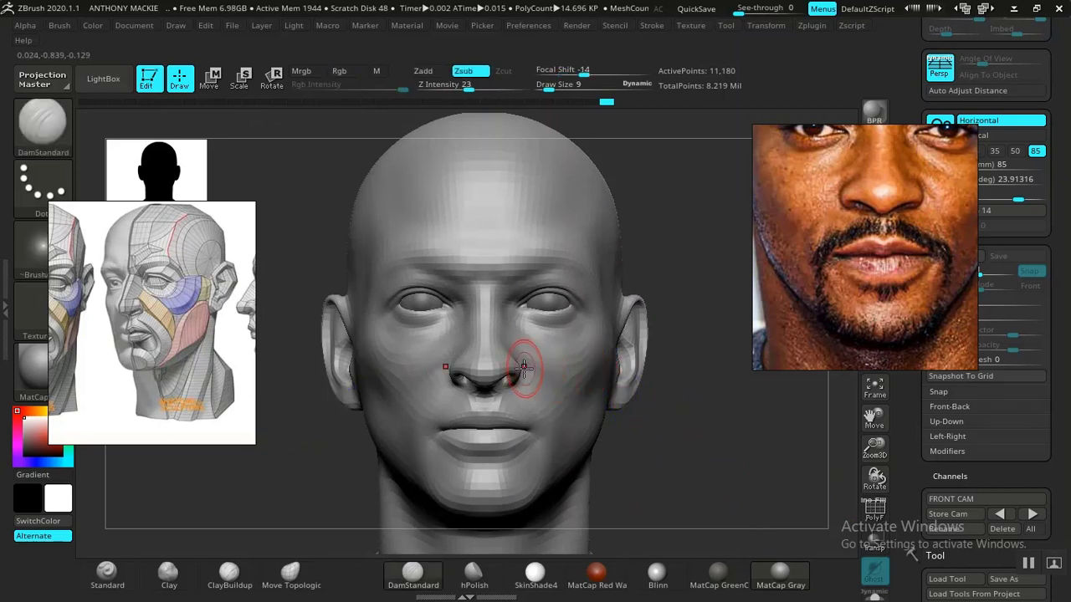
pyautogui.hotkey('shift', 'z')
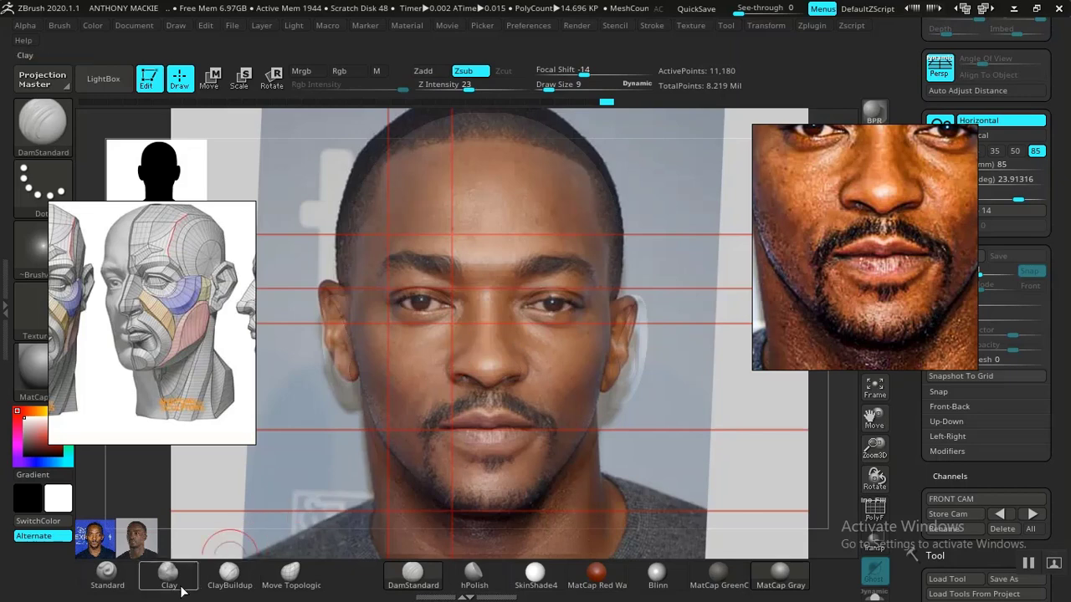
# Build up the side planes and wings of the nose with the ClayBuildup brush at draw size 9 and smooth the transitions into the cheeks
pyautogui.click(228, 573)
pyautogui.hotkey('shift', 'z')
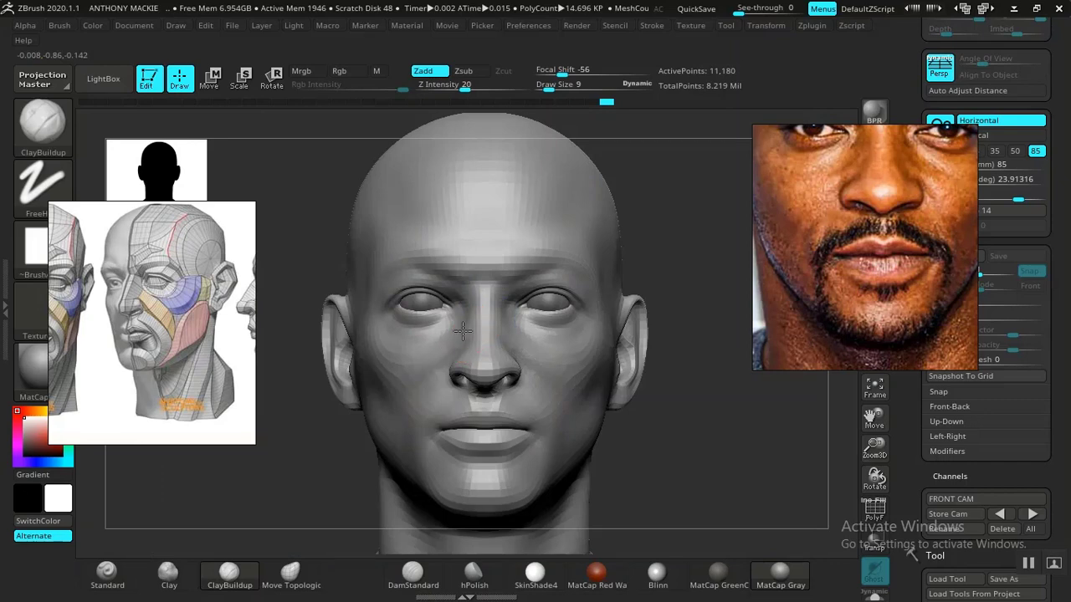
pyautogui.moveTo(676, 432)
pyautogui.mouseDown()
pyautogui.moveTo(706, 437)
pyautogui.moveTo(681, 420)
pyautogui.moveTo(696, 497)
pyautogui.moveTo(703, 437)
pyautogui.moveTo(672, 450)
pyautogui.mouseUp()
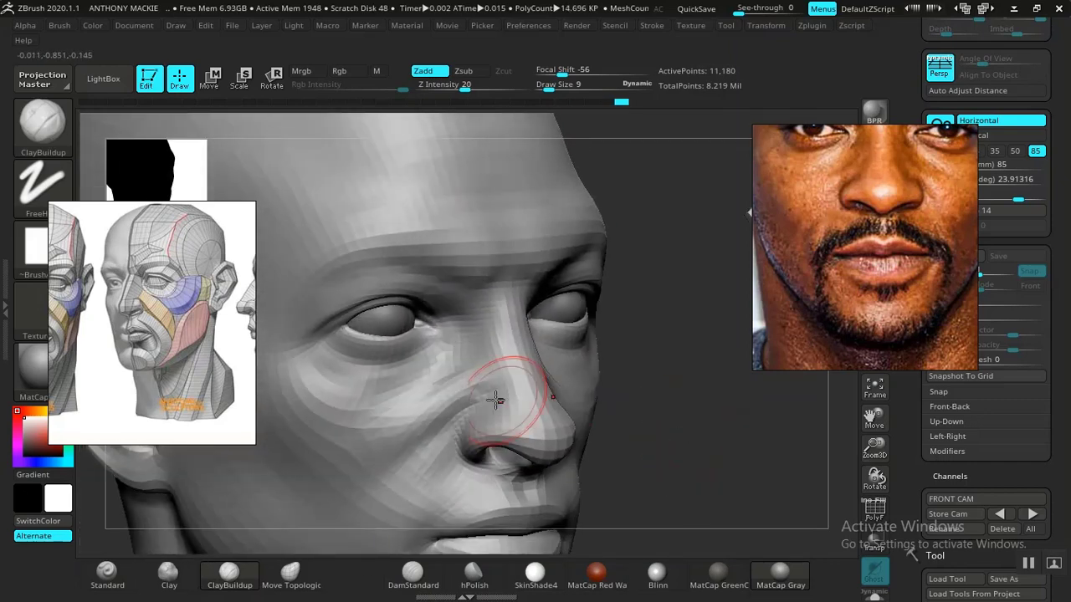
pyautogui.moveTo(485, 377)
pyautogui.keyDown('shift'); pyautogui.mouseDown()
pyautogui.moveTo(446, 383)
pyautogui.moveTo(439, 399)
pyautogui.moveTo(457, 388)
pyautogui.mouseUp(); pyautogui.keyUp('shift')
pyautogui.press('f')
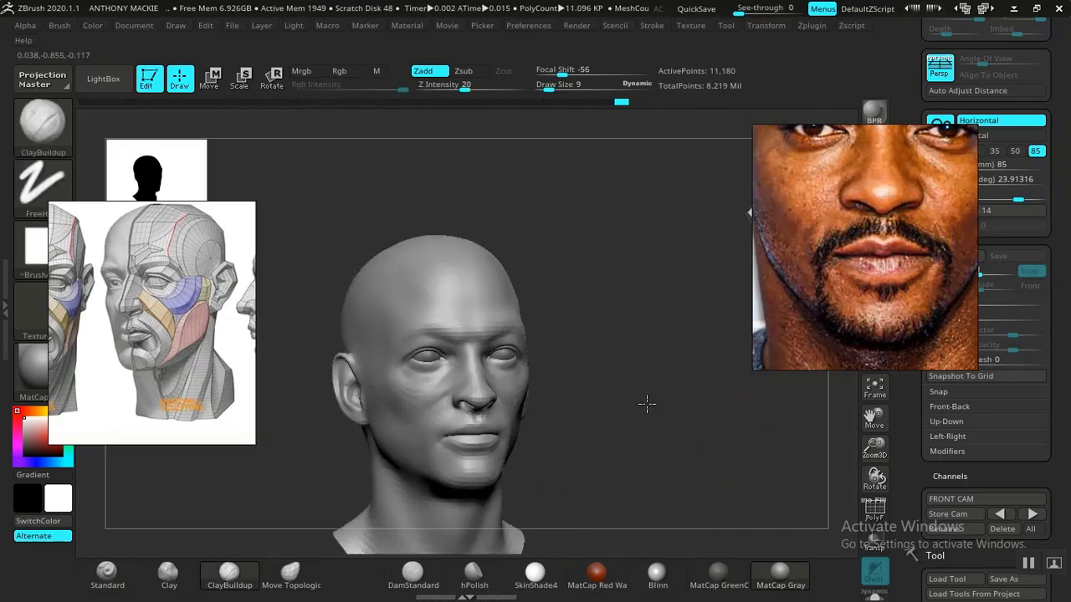
pyautogui.keyDown('shift'); pyautogui.moveTo(645, 401); pyautogui.dragTo(702, 505); pyautogui.keyUp('shift')
pyautogui.moveTo(735, 450)
pyautogui.mouseDown()
pyautogui.moveTo(688, 441)
pyautogui.moveTo(756, 444)
pyautogui.moveTo(689, 421)
pyautogui.moveTo(716, 527)
pyautogui.mouseUp()
pyautogui.moveTo(513, 369); pyautogui.dragTo(402, 448)
pyautogui.keyDown('shift'); pyautogui.moveTo(513, 367); pyautogui.dragTo(521, 345); pyautogui.keyUp('shift')
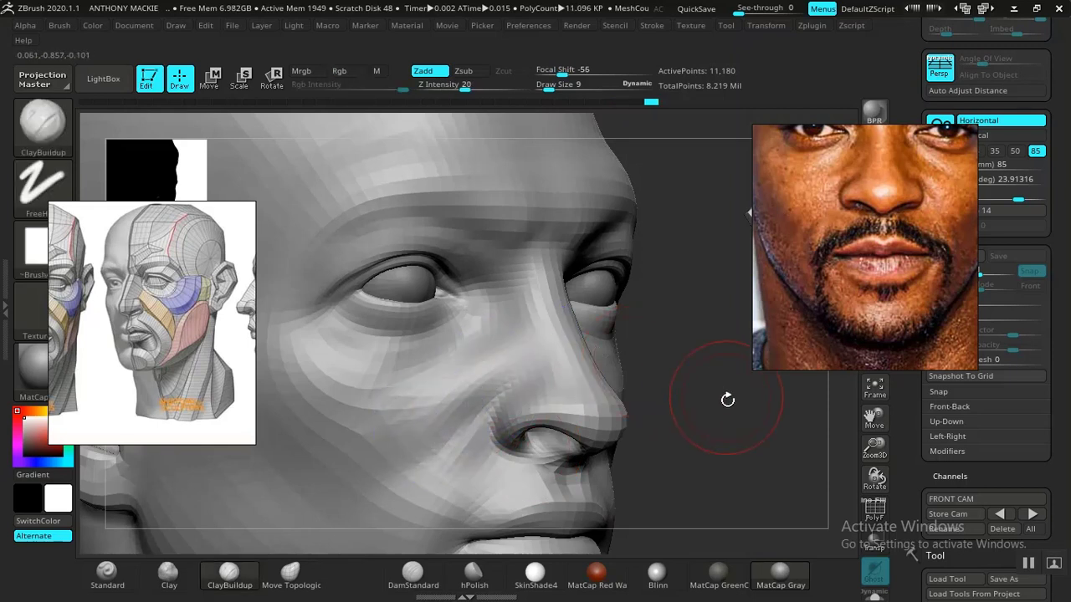
# Apply the Blinn material to the head and check its forms from the front against the portrait references
pyautogui.moveTo(727, 400)
pyautogui.keyDown('alt'); pyautogui.mouseDown()
pyautogui.moveTo(672, 414)
pyautogui.moveTo(664, 394)
pyautogui.moveTo(708, 499)
pyautogui.mouseUp(); pyautogui.keyUp('alt')
pyautogui.click(657, 575)
pyautogui.keyDown('alt'); pyautogui.moveTo(683, 442); pyautogui.dragTo(684, 421); pyautogui.keyUp('alt')
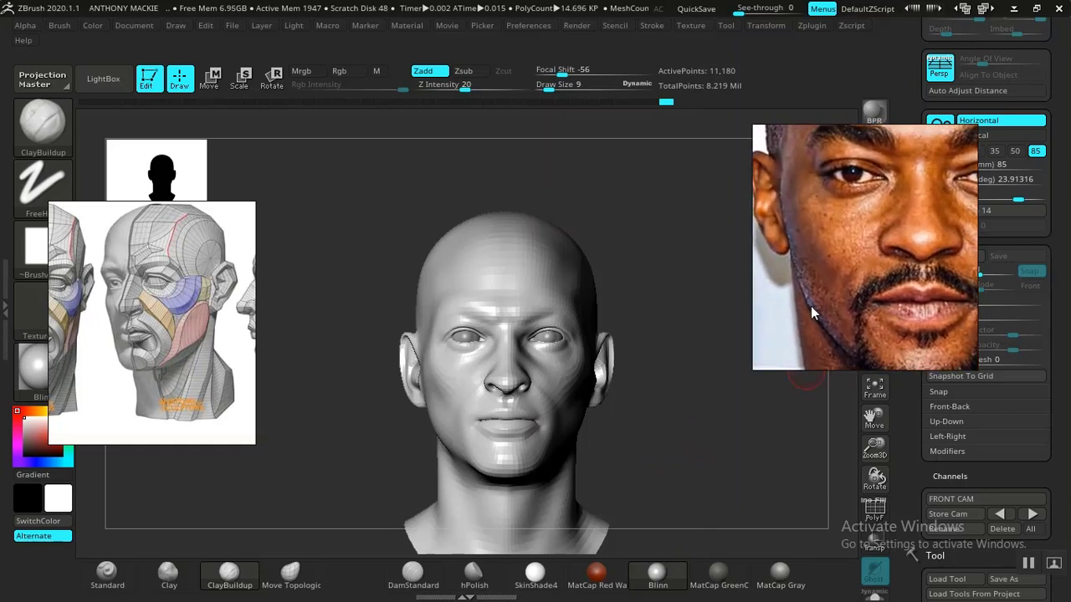
pyautogui.moveTo(658, 435); pyautogui.dragTo(660, 435)
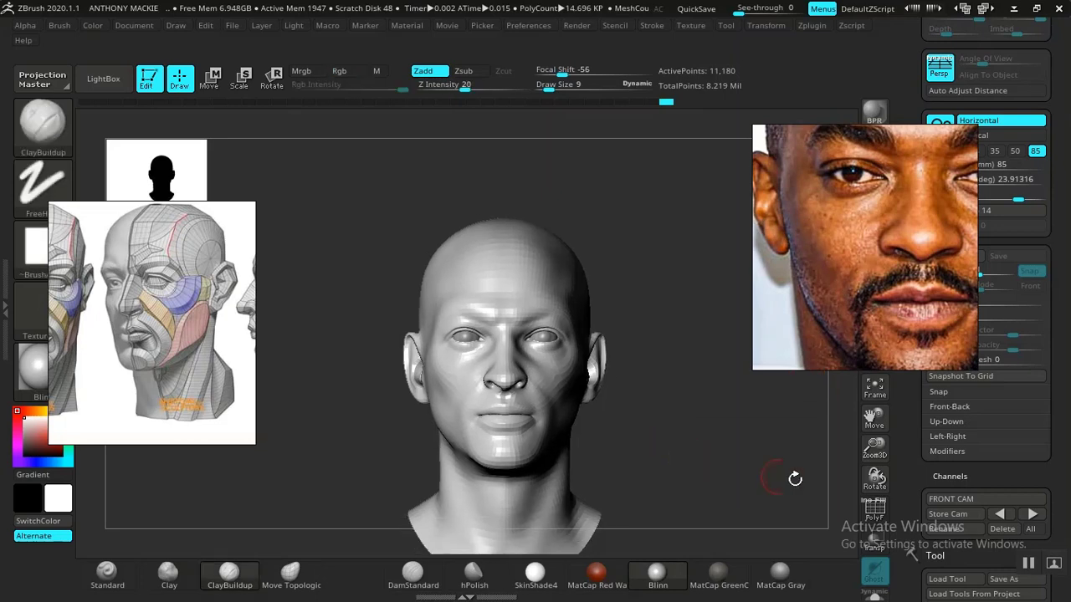
pyautogui.press('f')
pyautogui.press('shift')
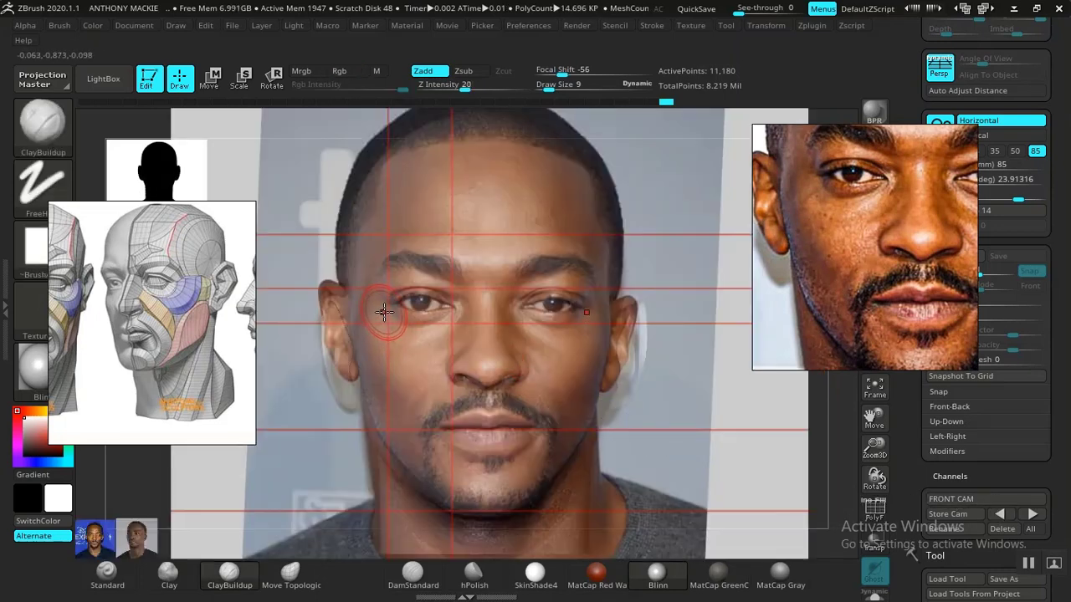
# Adjust the sides of the face beside the ears with the Move Topological brush at draw size 16, checking against the portrait overlay
pyautogui.press('space')
pyautogui.moveTo(365, 319); pyautogui.dragTo(359, 320)
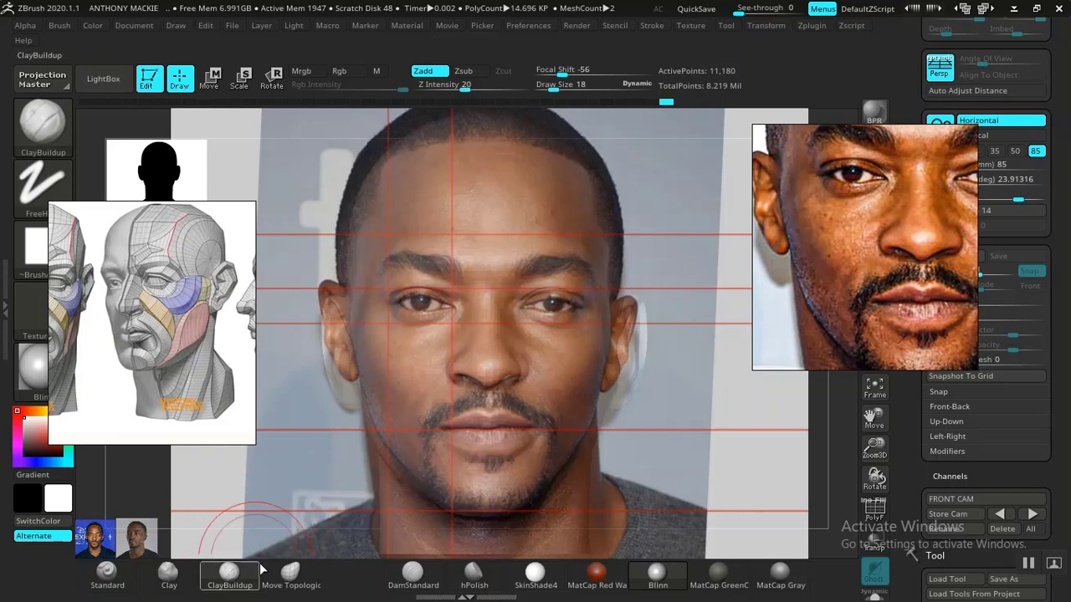
pyautogui.click(291, 574)
pyautogui.press('space')
pyautogui.moveTo(356, 326); pyautogui.dragTo(354, 323)
pyautogui.hotkey('shift', 'z')
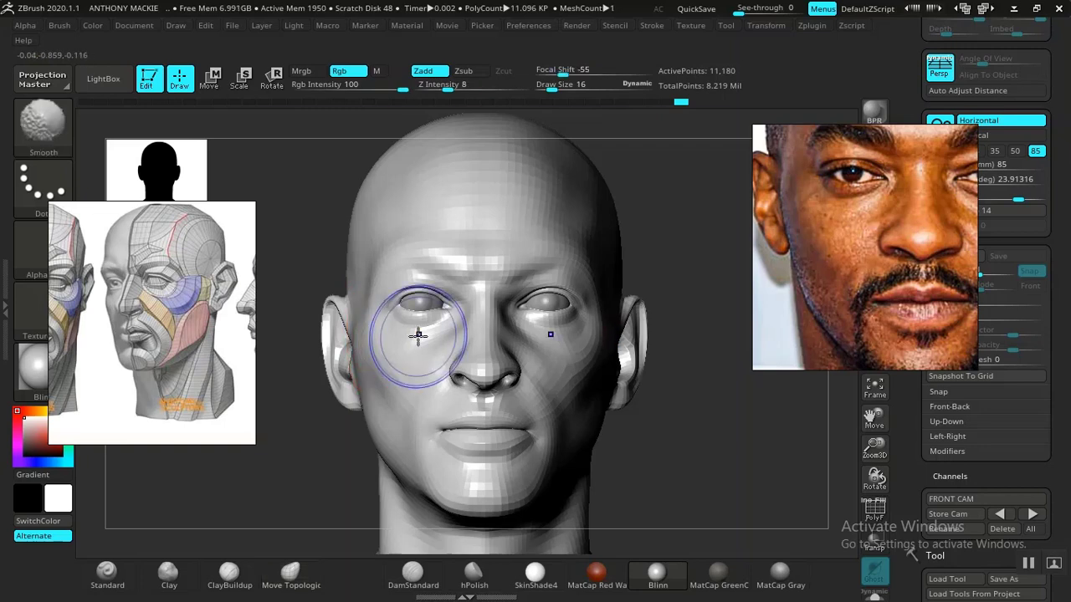
pyautogui.hotkey('shift', 'z')
pyautogui.hotkey('shift', 'z')
pyautogui.hotkey('shift', 'z')
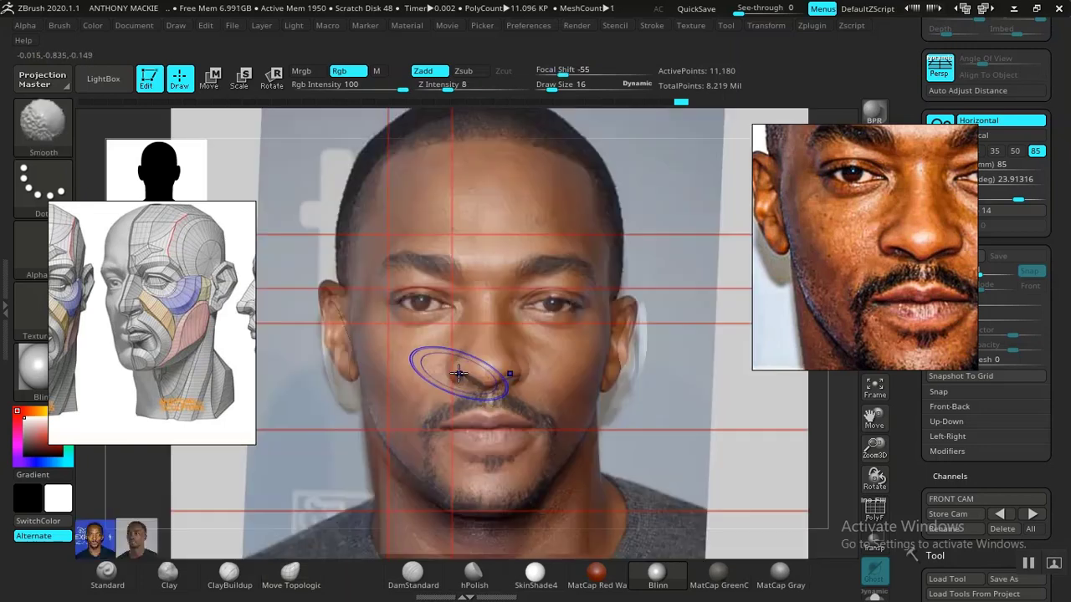
# Refine the cheeks and lower face with the Move Topological brush at draw size 16, comparing repeatedly with the portrait overlay
pyautogui.hotkey('shift', 'z')
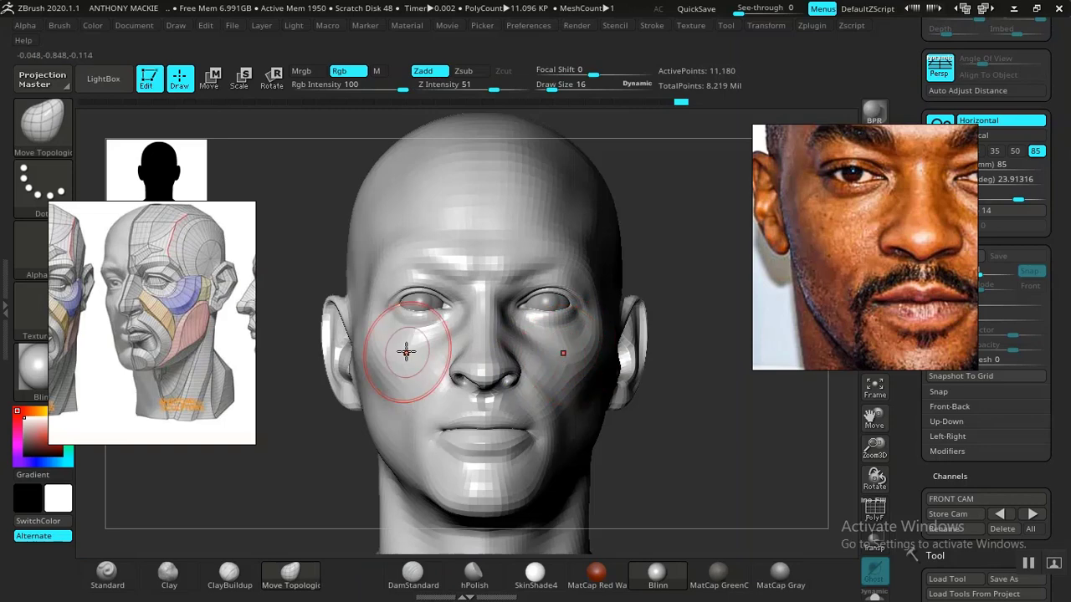
pyautogui.hotkey('shift', 'z')
pyautogui.hotkey('shift', 'z')
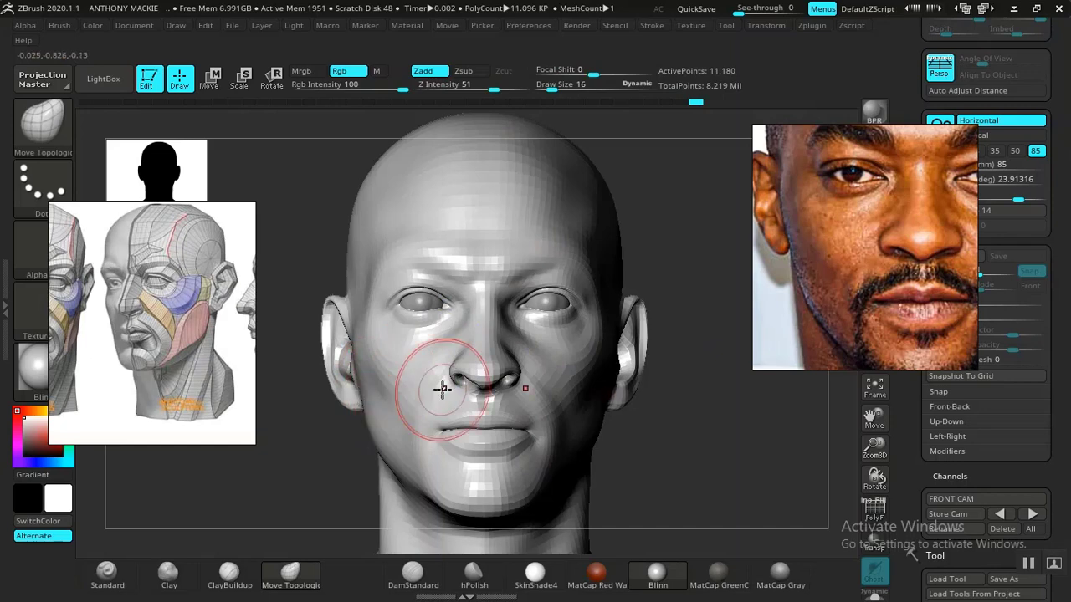
pyautogui.press('shift')
pyautogui.hotkey('shift', 'z')
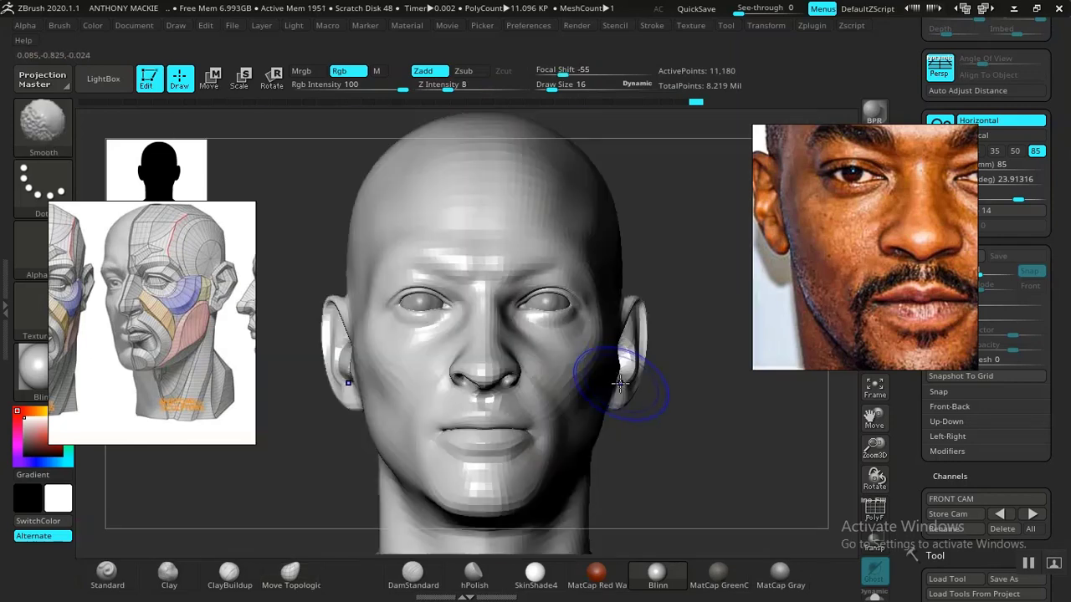
pyautogui.hotkey('shift', 'z')
pyautogui.hotkey('shift', 'z')
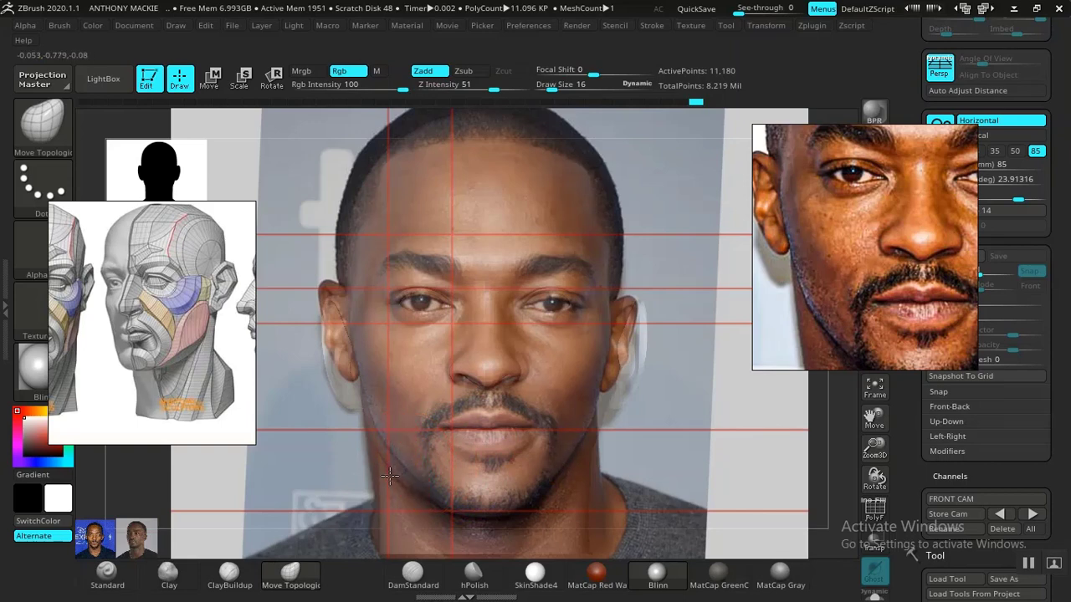
pyautogui.press('shift')
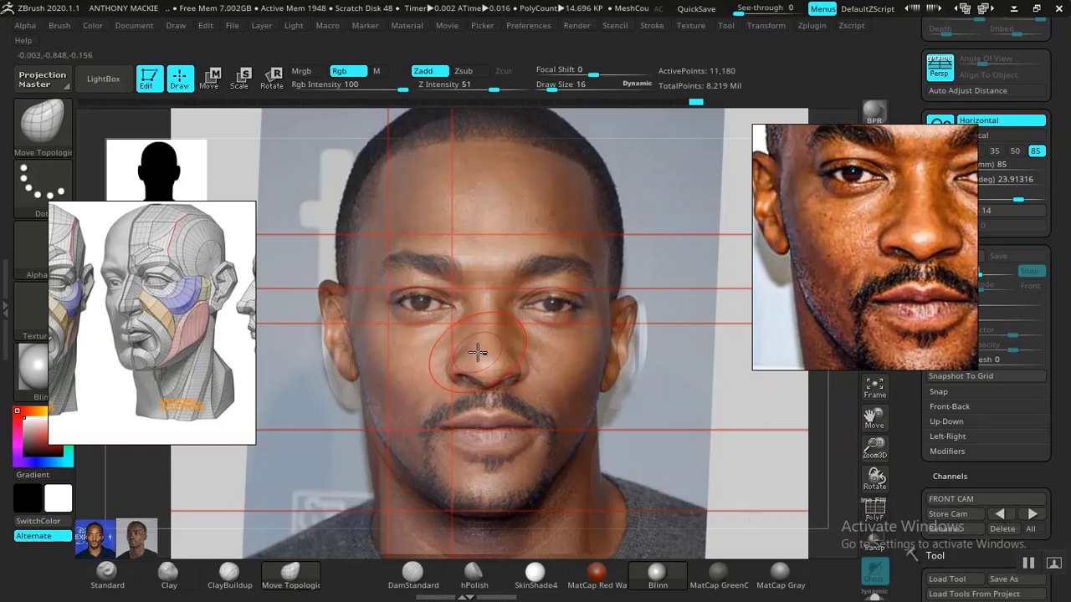
# Set the Move Topological brush's draw size to 34 and try raising the ears to match the portrait overlay
pyautogui.press('space')
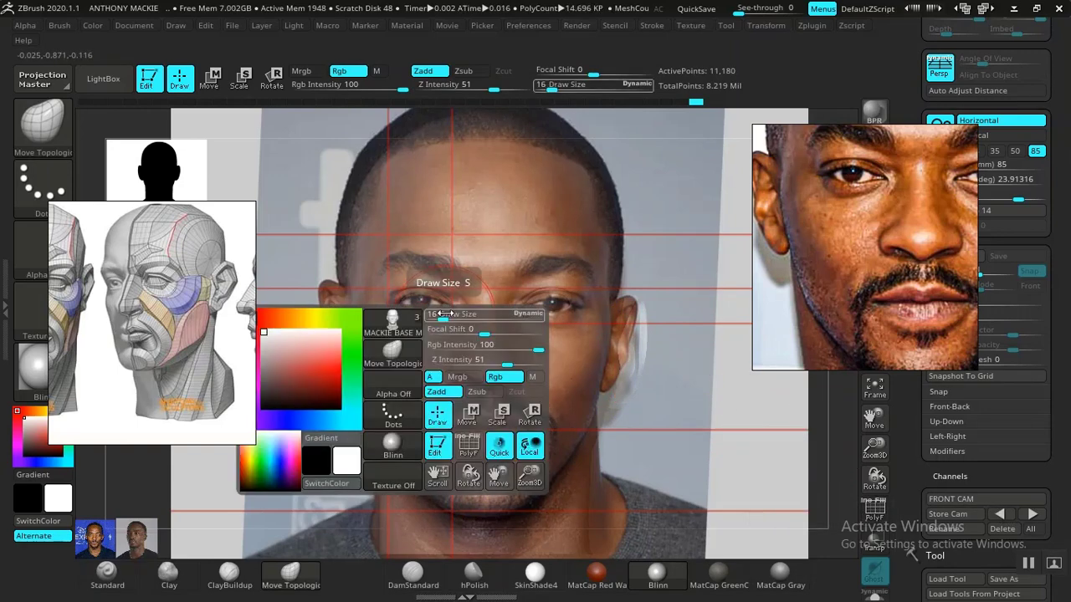
pyautogui.moveTo(444, 314); pyautogui.dragTo(453, 314)
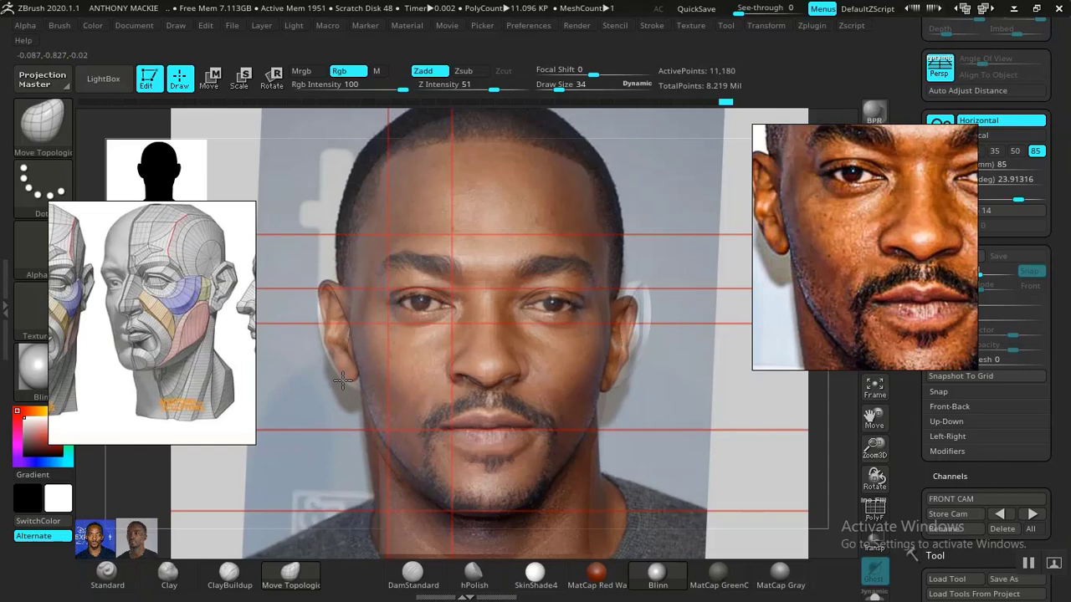
pyautogui.hotkey('shift', 'z')
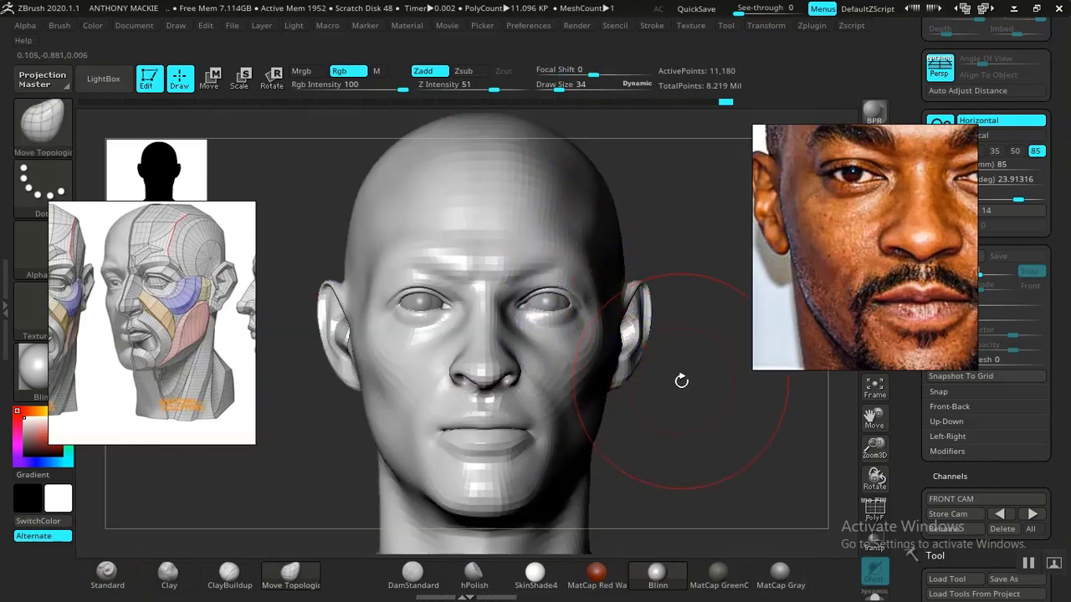
pyautogui.keyDown('shift'); pyautogui.moveTo(682, 380); pyautogui.dragTo(755, 383); pyautogui.keyUp('shift')
pyautogui.press('ctrl')
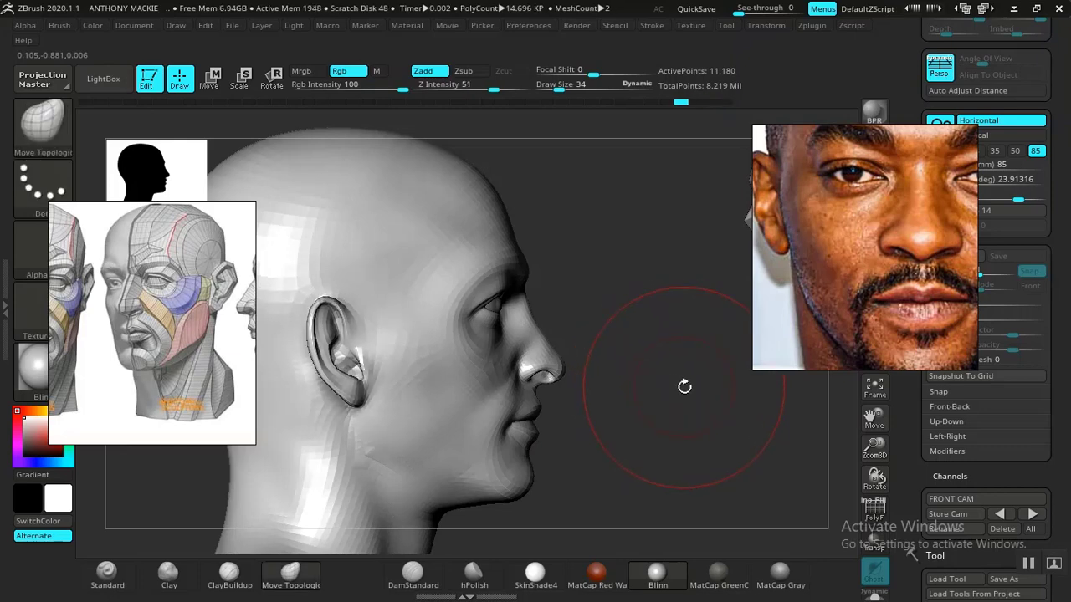
# Adjust the ears from profile and three-quarter views and check them from the stored front camera against the portrait overlay
pyautogui.moveTo(686, 385)
pyautogui.mouseDown()
pyautogui.moveTo(660, 388)
pyautogui.moveTo(652, 276)
pyautogui.mouseUp()
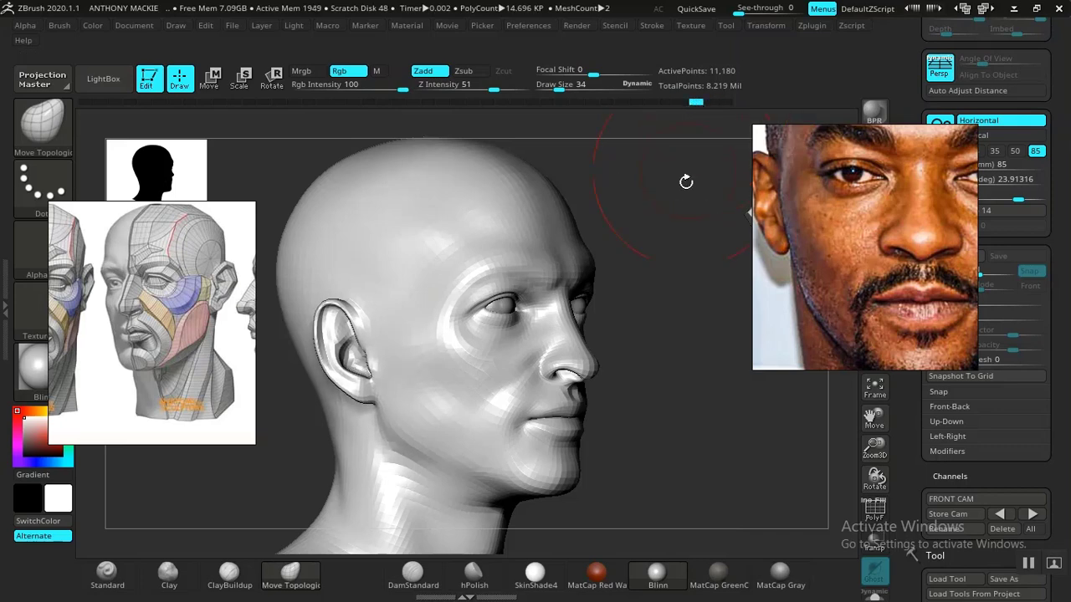
pyautogui.keyDown('shift'); pyautogui.moveTo(686, 181); pyautogui.dragTo(600, 389); pyautogui.keyUp('shift')
pyautogui.moveTo(709, 431); pyautogui.dragTo(698, 389)
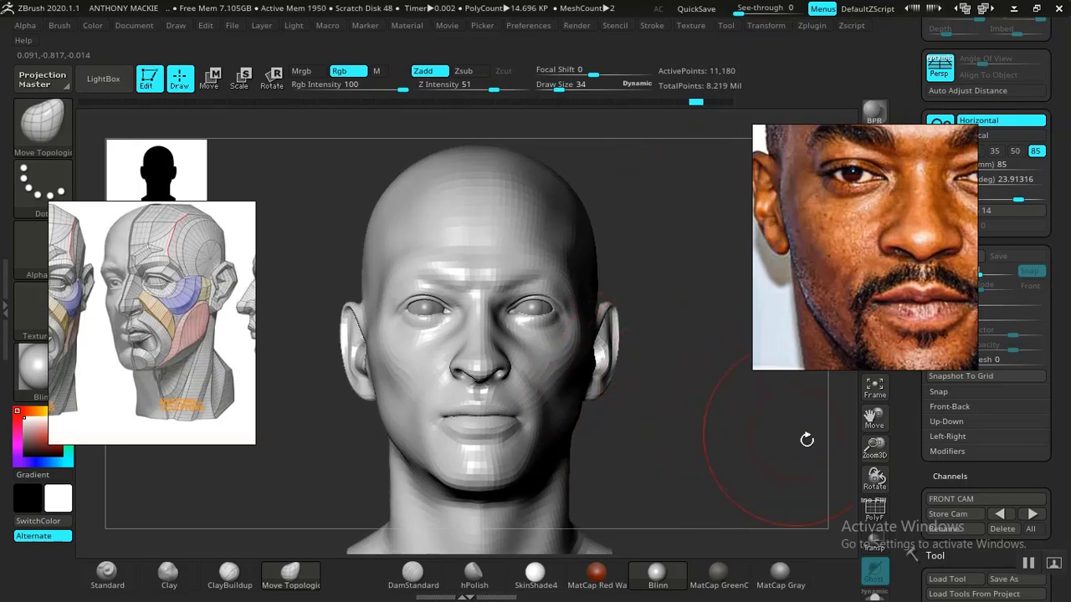
pyautogui.click(1004, 517)
pyautogui.hotkey('shift', 'z')
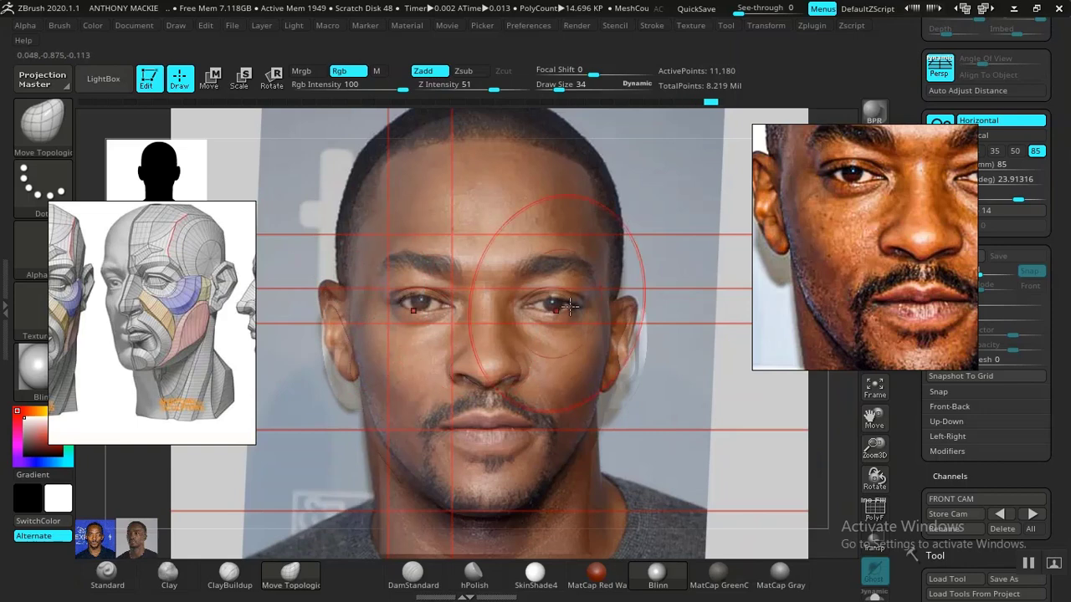
# Undo the unwanted ear moves and reshape the outer ear edges against the portrait overlay with the Move Topological brush
pyautogui.press('z')
pyautogui.moveTo(728, 254)
pyautogui.mouseDown()
pyautogui.moveTo(720, 248)
pyautogui.moveTo(708, 368)
pyautogui.moveTo(742, 374)
pyautogui.moveTo(324, 362)
pyautogui.moveTo(276, 393)
pyautogui.moveTo(351, 472)
pyautogui.moveTo(343, 410)
pyautogui.mouseUp()
pyautogui.press('z')
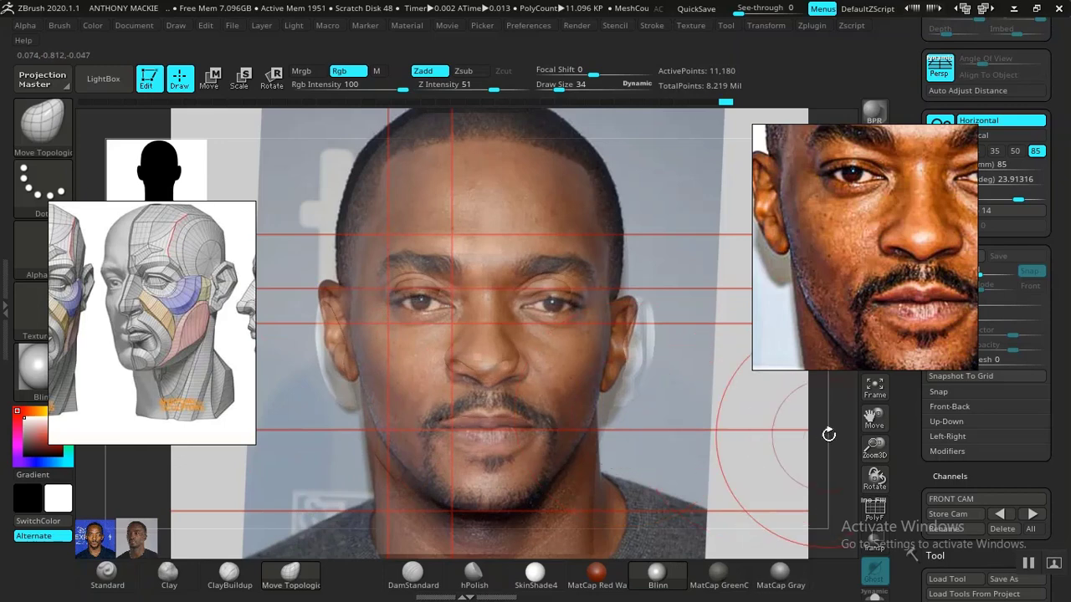
pyautogui.moveTo(422, 393); pyautogui.dragTo(546, 393)
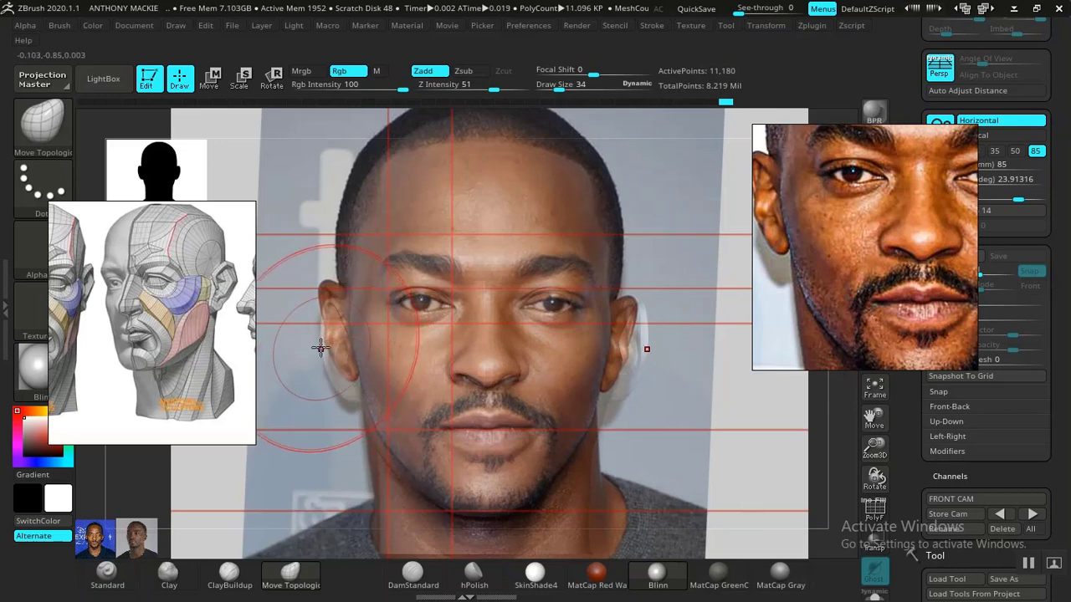
pyautogui.moveTo(319, 348); pyautogui.dragTo(322, 342)
pyautogui.hotkey('shift', 'z')
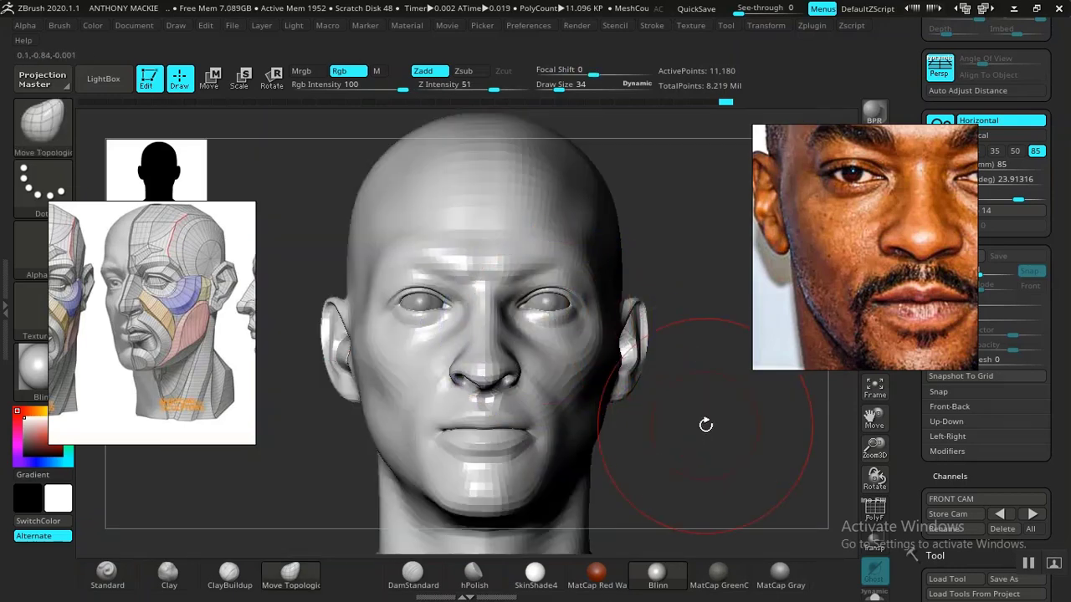
# Refine the ears and their attachment to the head from an angle and recheck them in the stored front camera view
pyautogui.moveTo(708, 423)
pyautogui.mouseDown()
pyautogui.moveTo(761, 423)
pyautogui.moveTo(643, 416)
pyautogui.moveTo(668, 409)
pyautogui.mouseUp()
pyautogui.moveTo(382, 341)
pyautogui.mouseDown()
pyautogui.moveTo(373, 373)
pyautogui.moveTo(375, 329)
pyautogui.mouseUp()
pyautogui.moveTo(352, 352); pyautogui.dragTo(356, 347)
pyautogui.moveTo(357, 364); pyautogui.dragTo(356, 370)
pyautogui.moveTo(676, 381)
pyautogui.mouseDown()
pyautogui.moveTo(630, 383)
pyautogui.moveTo(694, 416)
pyautogui.moveTo(708, 411)
pyautogui.mouseUp()
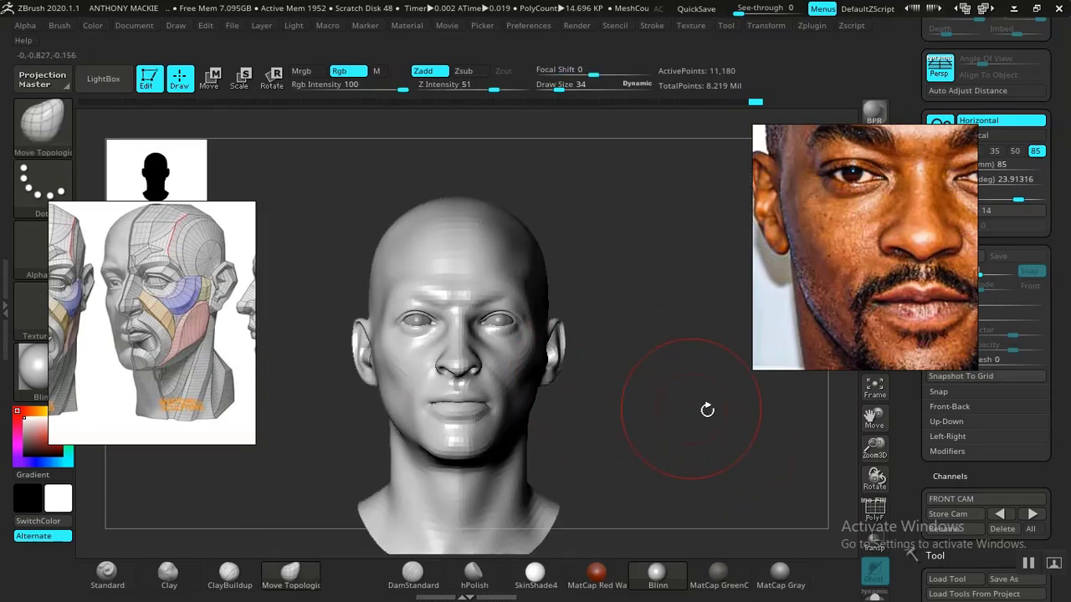
pyautogui.click(983, 500)
pyautogui.hotkey('shift', 'z')
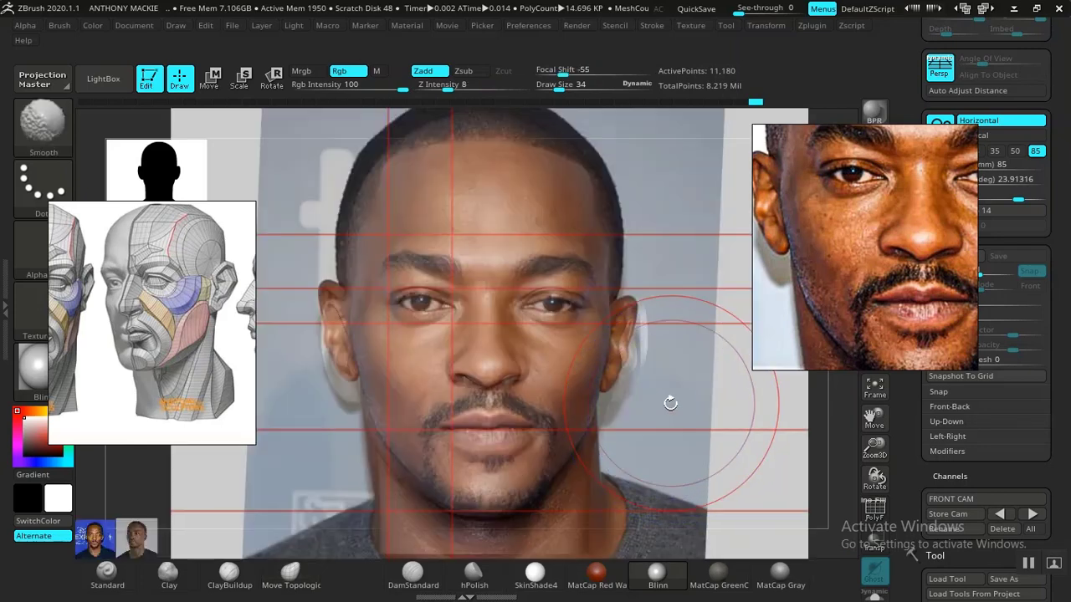
pyautogui.hotkey('shift', 'z')
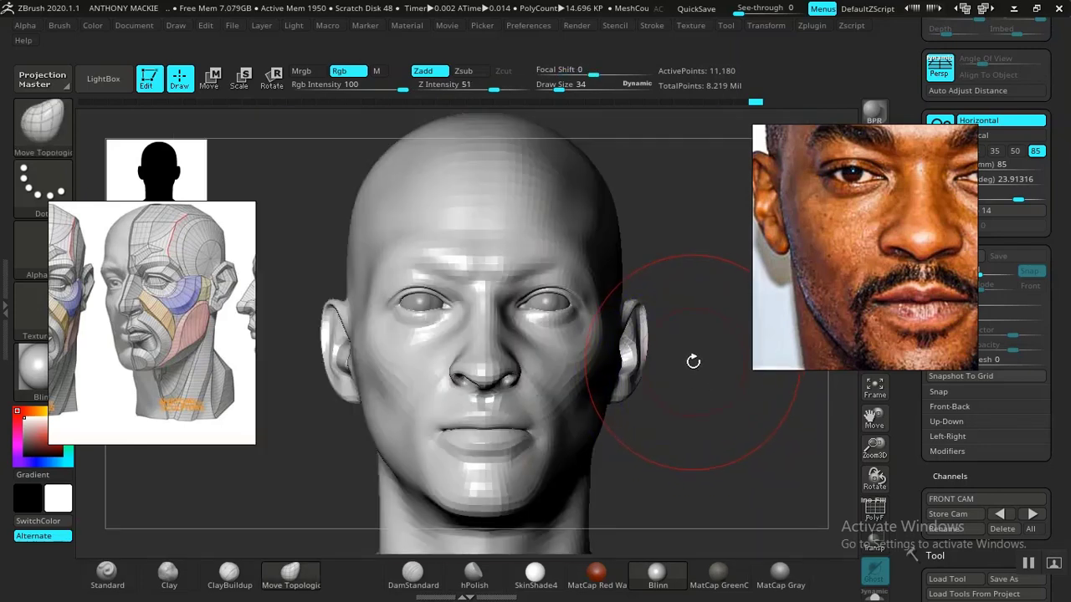
# Examine the profile photo in the reference board, focusing on the ear, jaw and side-of-face forms
pyautogui.moveTo(843, 272)
pyautogui.mouseDown(button='middle')
pyautogui.moveTo(820, 321)
pyautogui.moveTo(907, 281)
pyautogui.moveTo(861, 290)
pyautogui.mouseUp(button='middle')
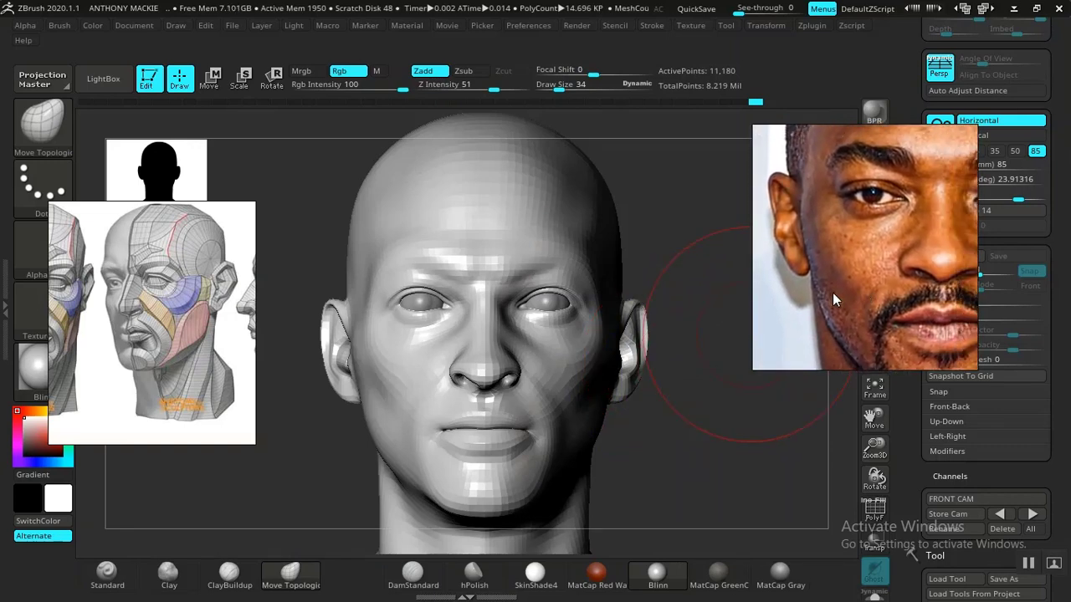
pyautogui.scroll(-5, 832, 293)
pyautogui.scroll(6, 881, 282)
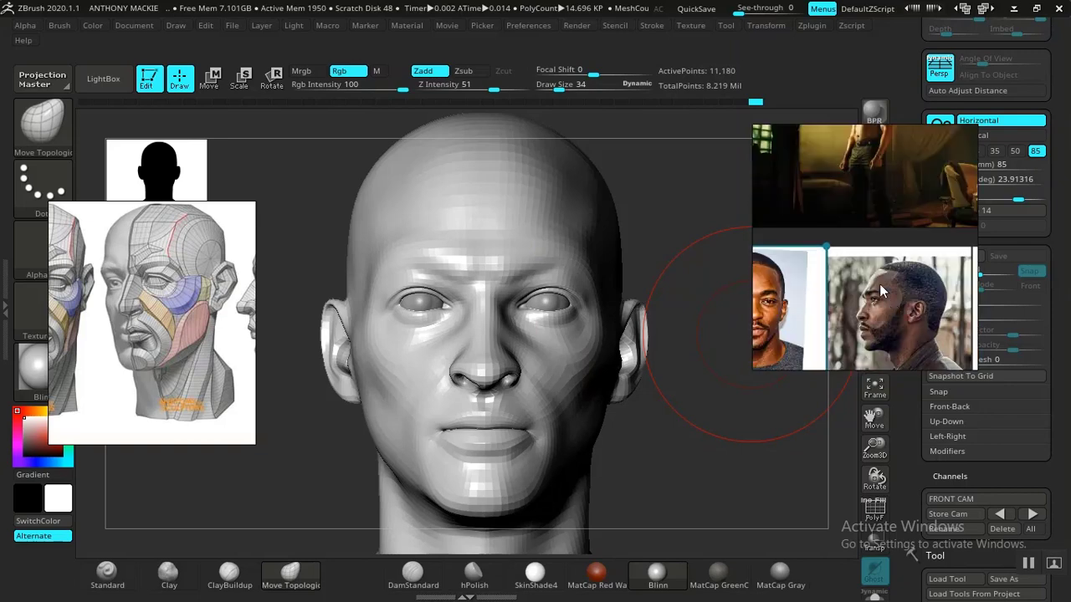
pyautogui.moveTo(923, 316); pyautogui.dragTo(851, 254, button='middle')
pyautogui.scroll(-3, 851, 258)
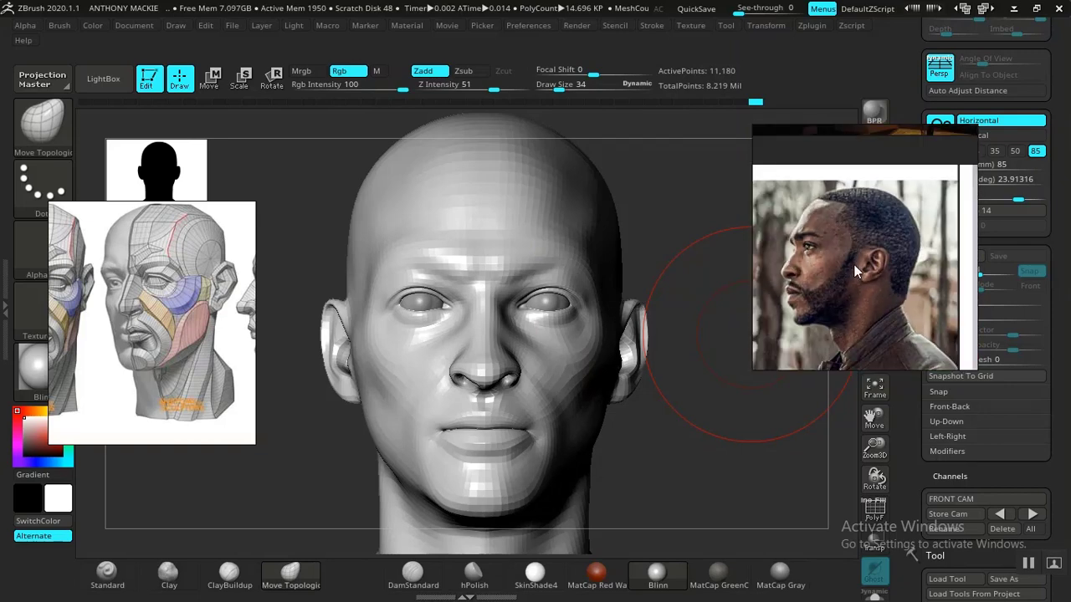
pyautogui.scroll(4, 857, 269)
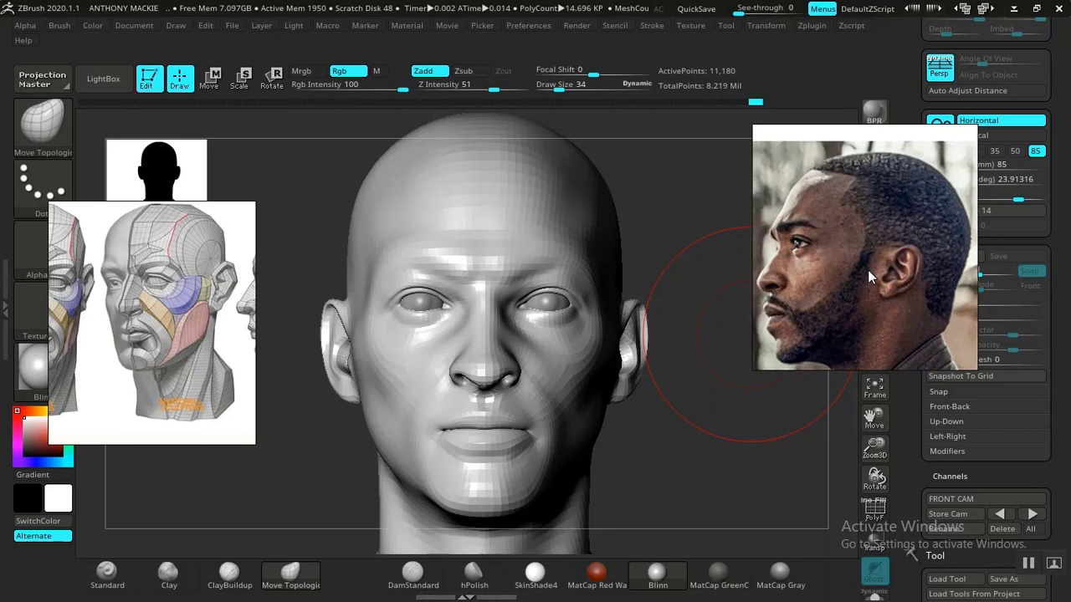
pyautogui.moveTo(868, 269); pyautogui.dragTo(879, 262, button='middle')
pyautogui.scroll(1, 825, 291)
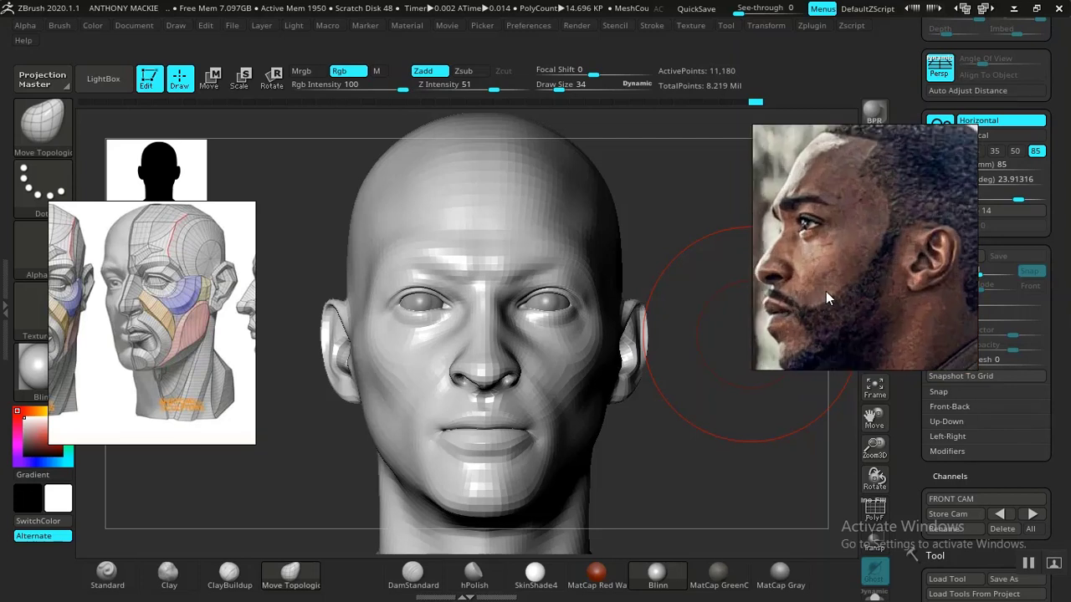
pyautogui.scroll(-2, 858, 289)
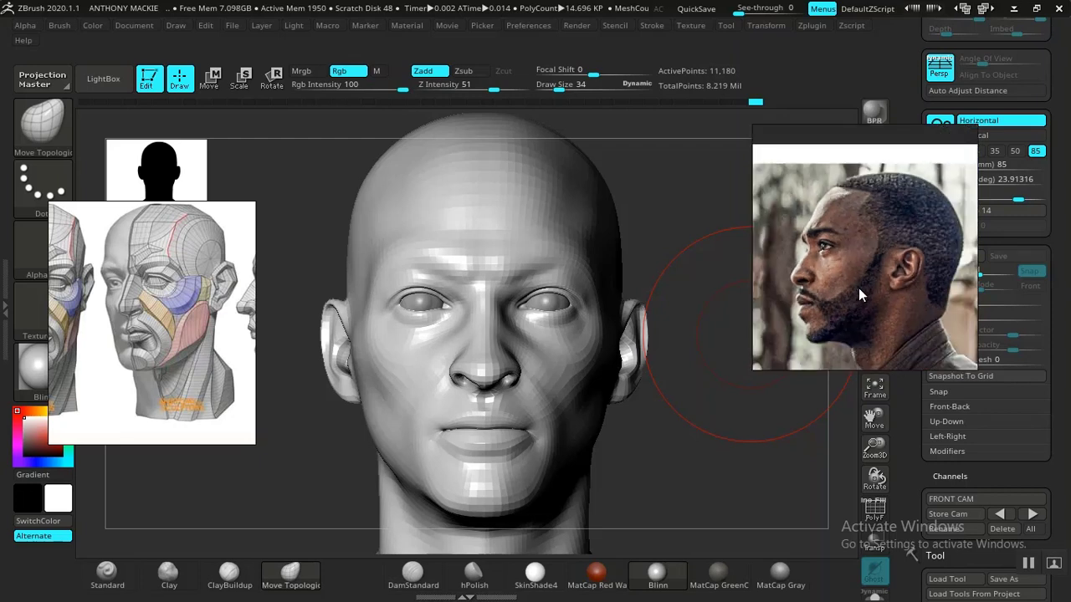
pyautogui.moveTo(858, 288); pyautogui.dragTo(850, 287, button='middle')
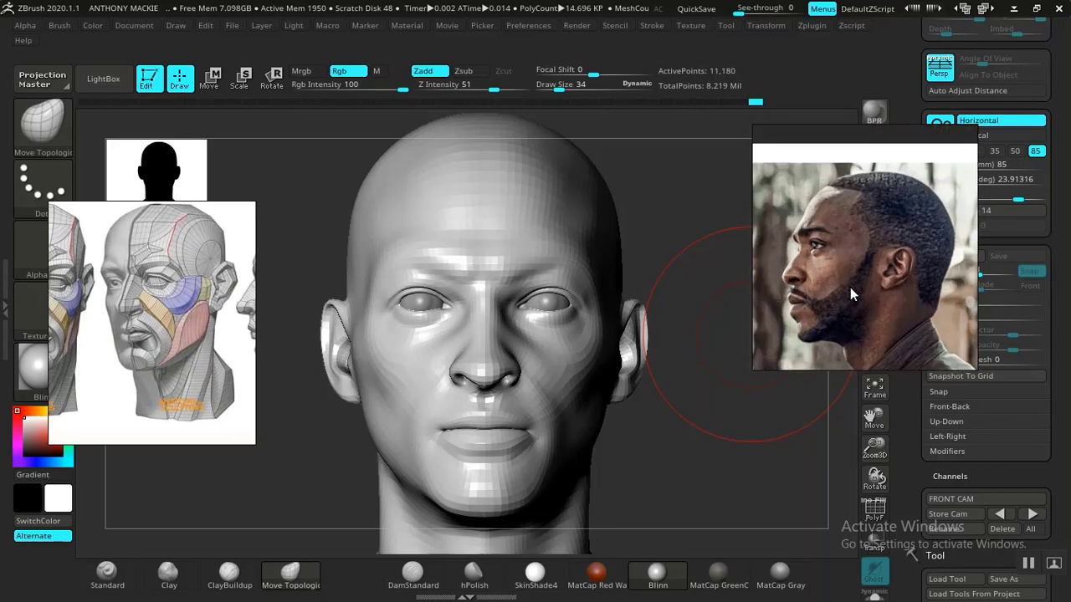
pyautogui.scroll(2, 850, 287)
pyautogui.scroll(-2, 851, 287)
pyautogui.moveTo(850, 287); pyautogui.dragTo(878, 273, button='middle')
pyautogui.scroll(1, 847, 258)
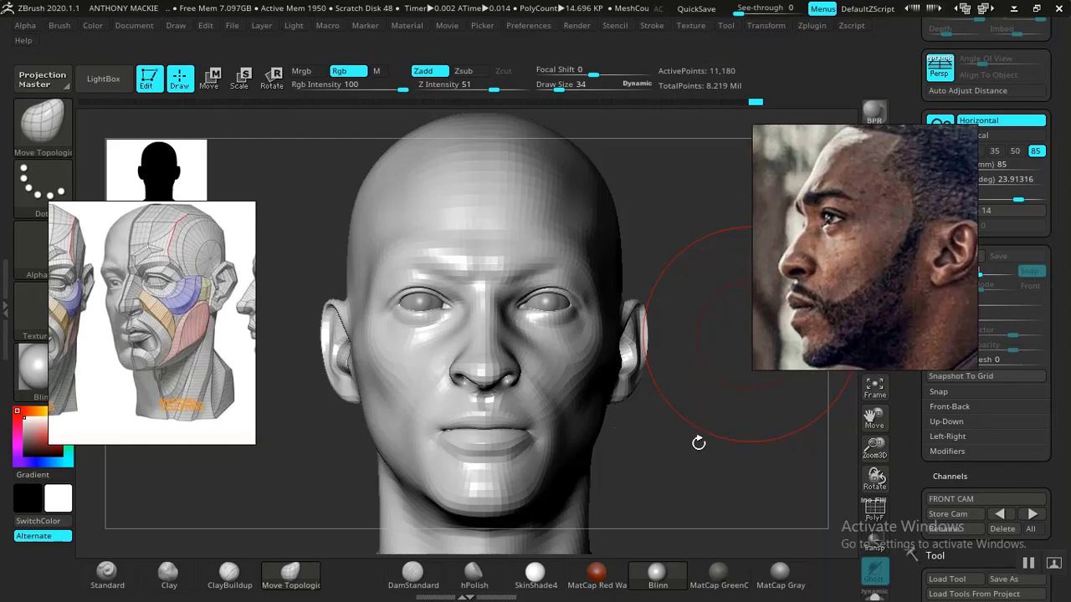
# Examine the mouth and chin in the front portrait reference, with the head in the stored front camera view under the overlay
pyautogui.click(1001, 514)
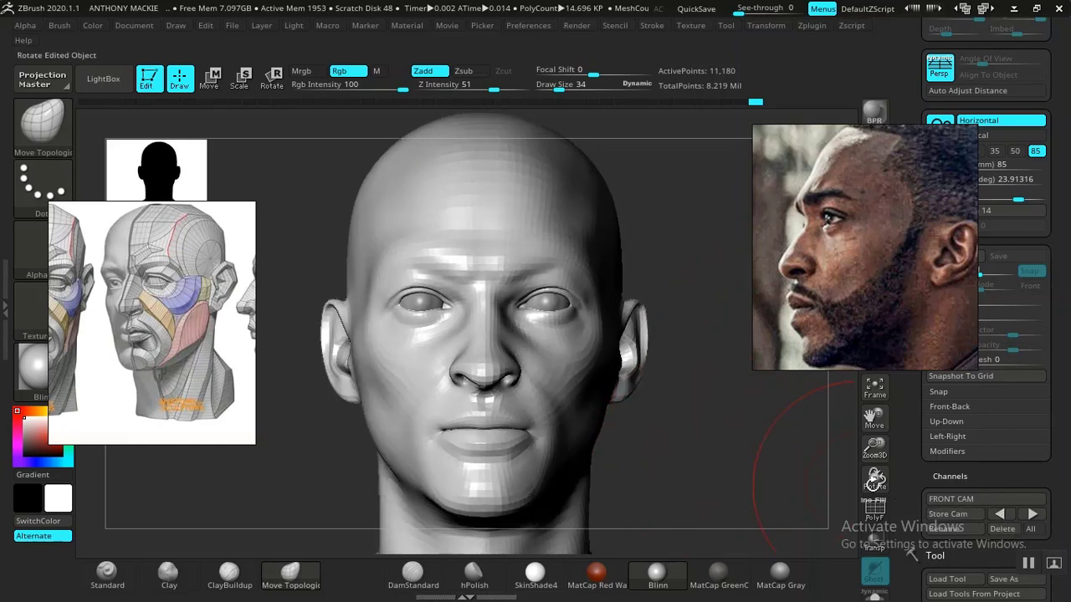
pyautogui.hotkey('shift', 'z')
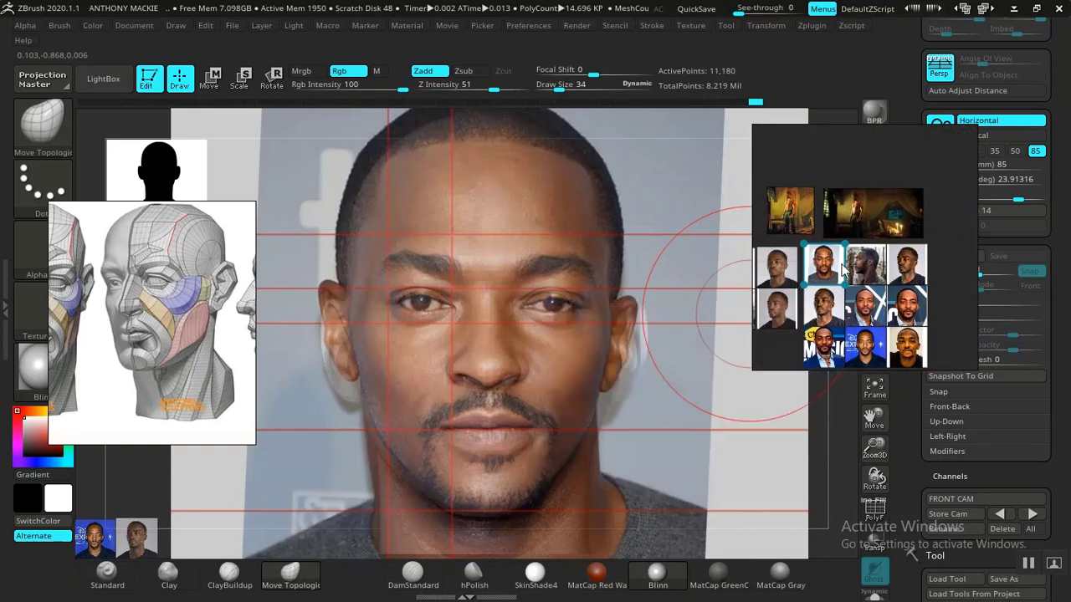
pyautogui.scroll(2, 841, 267)
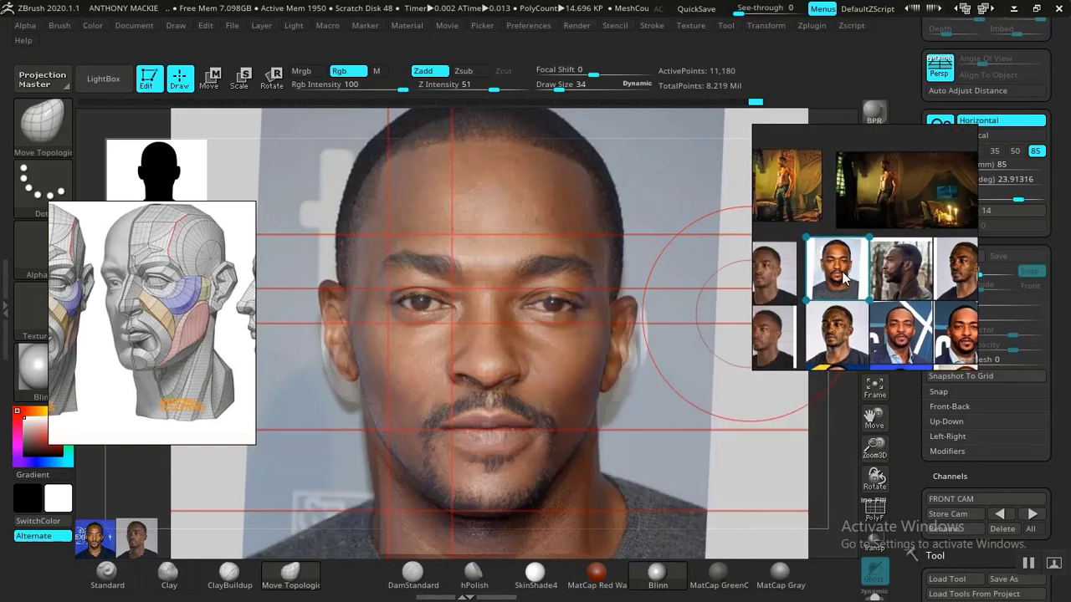
pyautogui.moveTo(851, 272)
pyautogui.scroll(4, 857, 272)
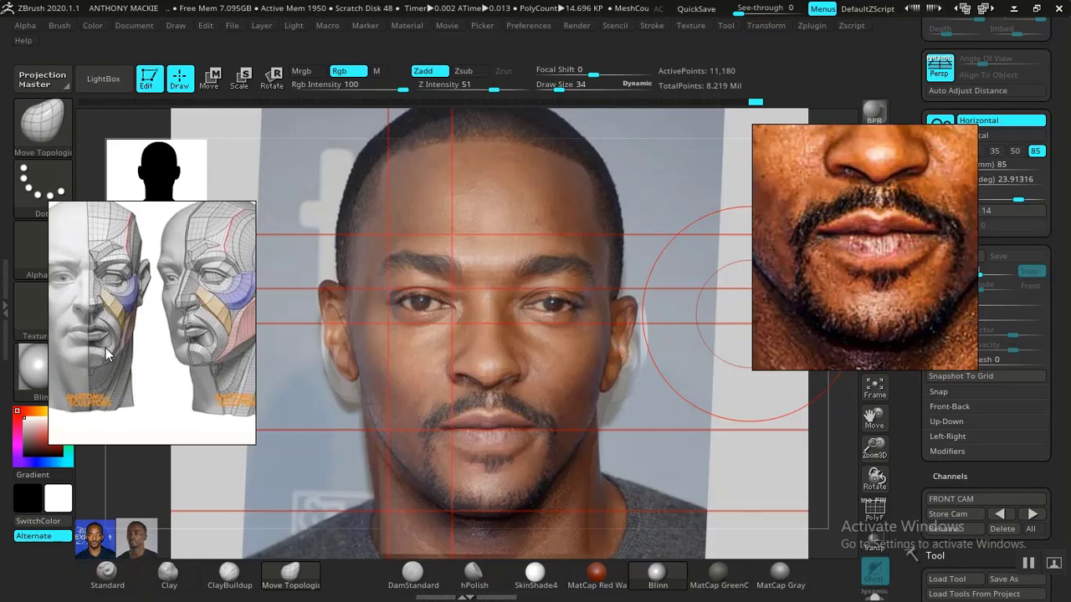
pyautogui.click(900, 416)
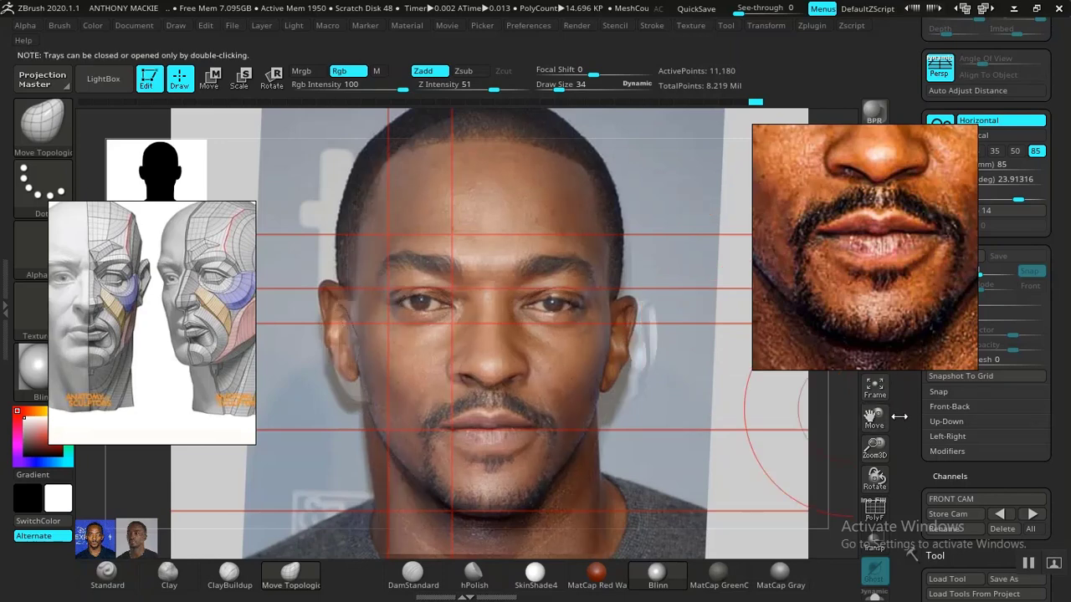
pyautogui.click(1006, 516)
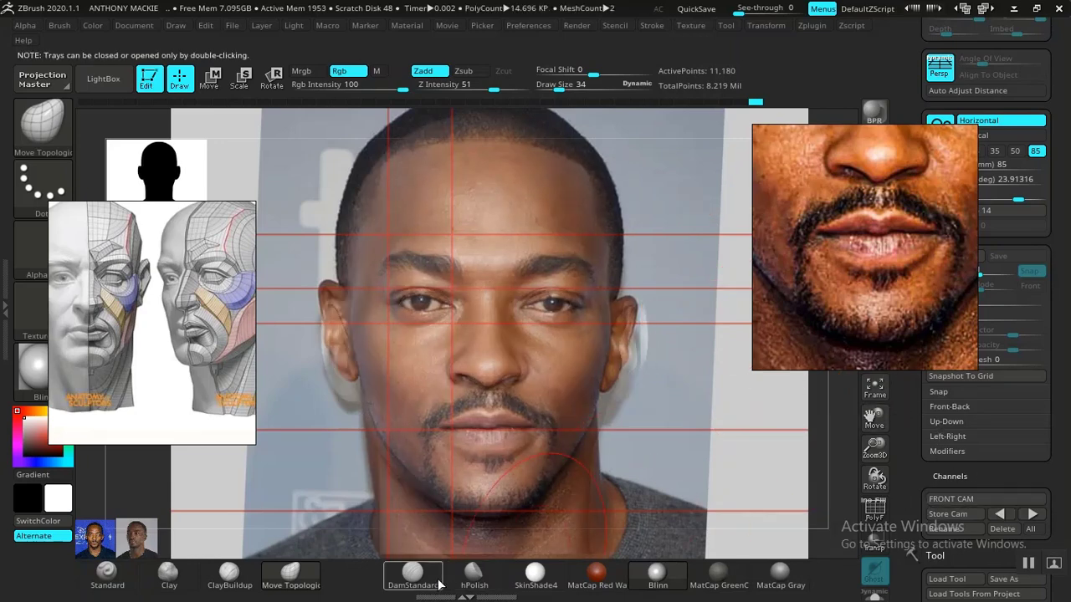
# Switch to the DamStandard brush and set its draw size to 14
pyautogui.click(413, 577)
pyautogui.press('space')
pyautogui.moveTo(569, 369); pyautogui.dragTo(552, 365)
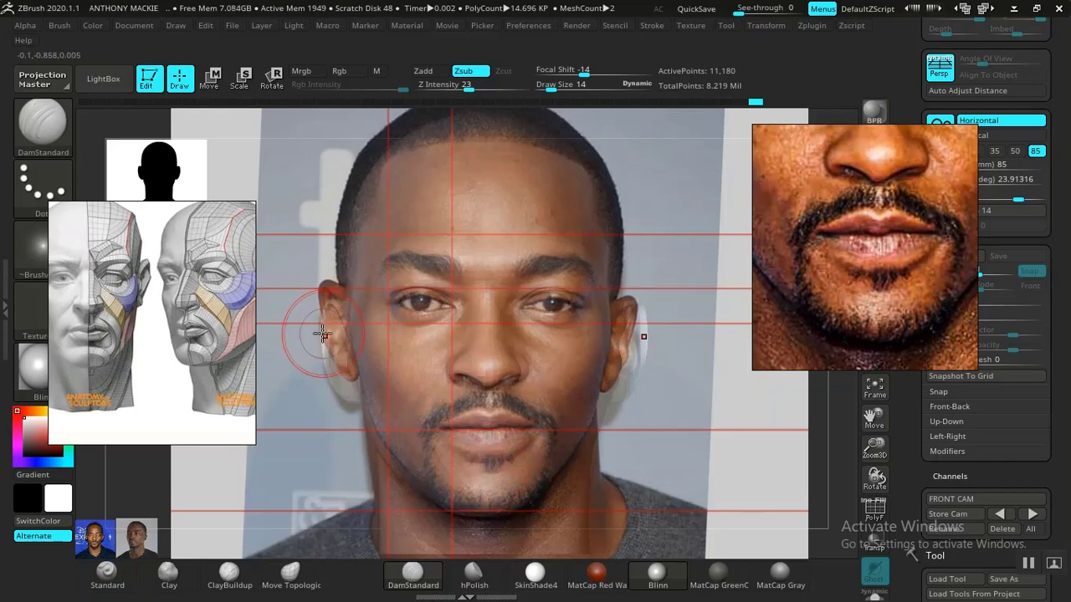
# Find the lid-cheek, nasolabial and malar diagram on the anatomy reference board and examine the forms around the mouth
pyautogui.scroll(-5, 200, 306)
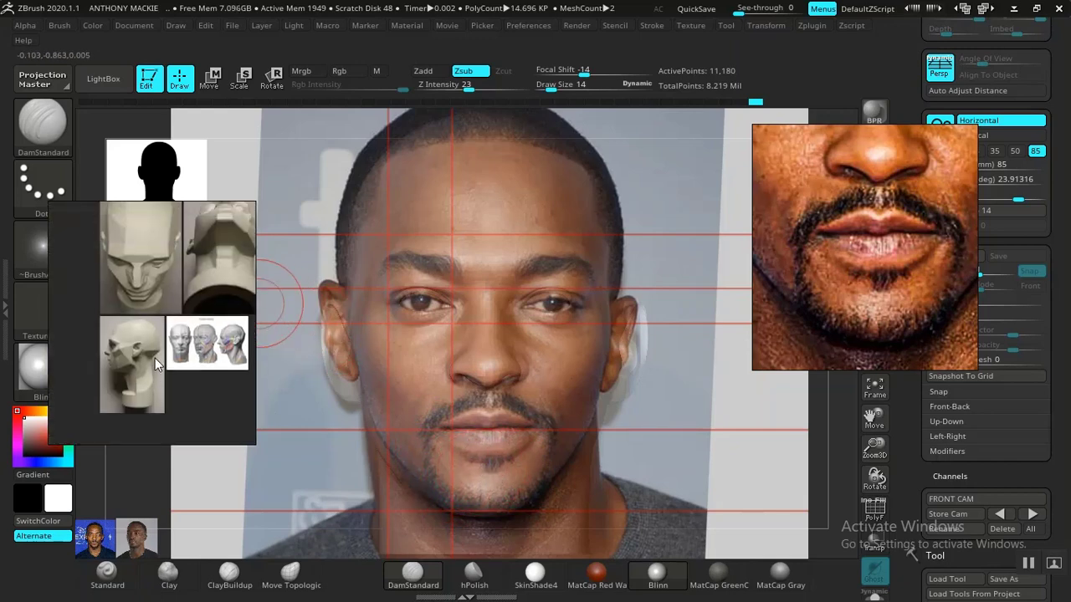
pyautogui.scroll(-5, 155, 359)
pyautogui.scroll(4, 155, 359)
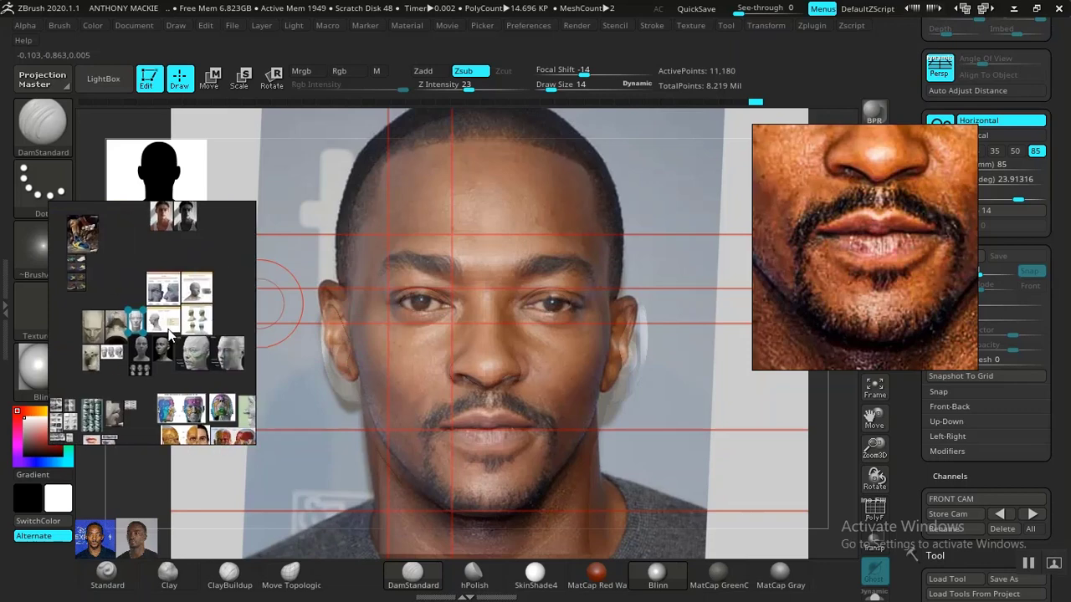
pyautogui.scroll(6, 167, 366)
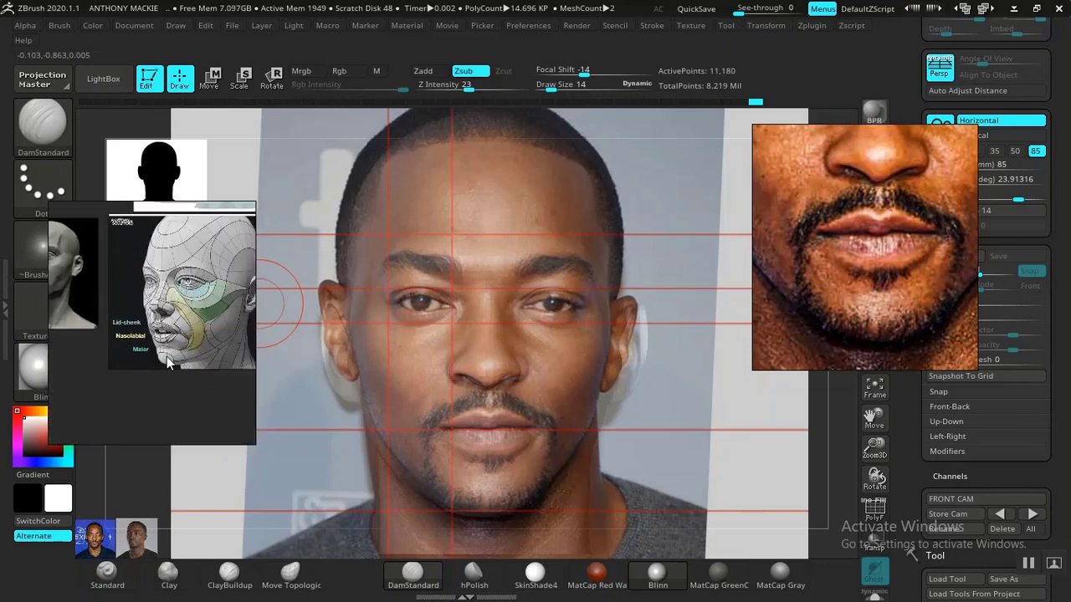
pyautogui.scroll(6, 222, 353)
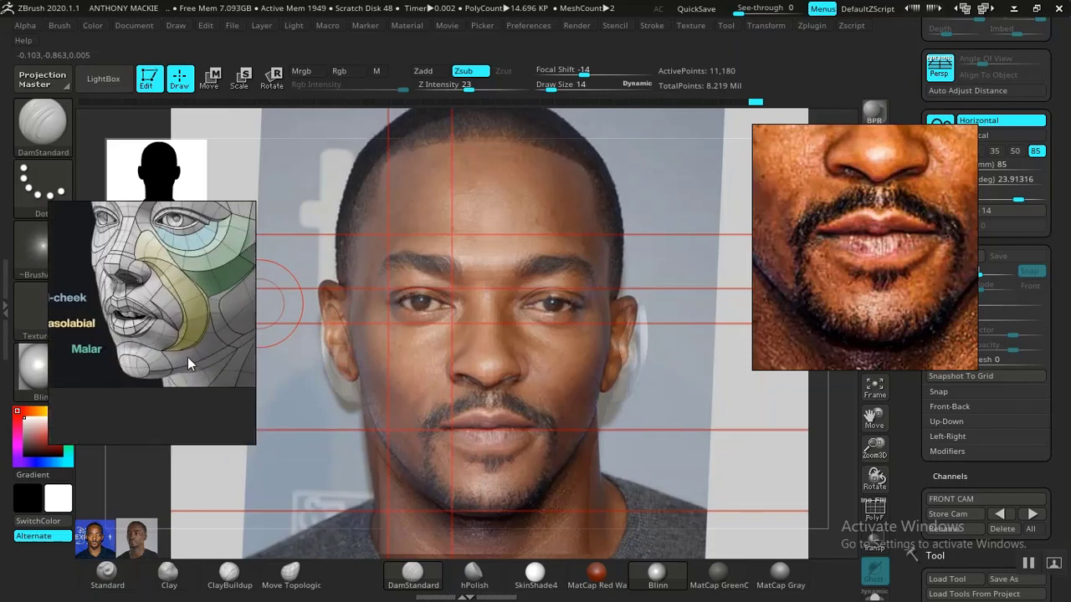
pyautogui.scroll(-3, 245, 362)
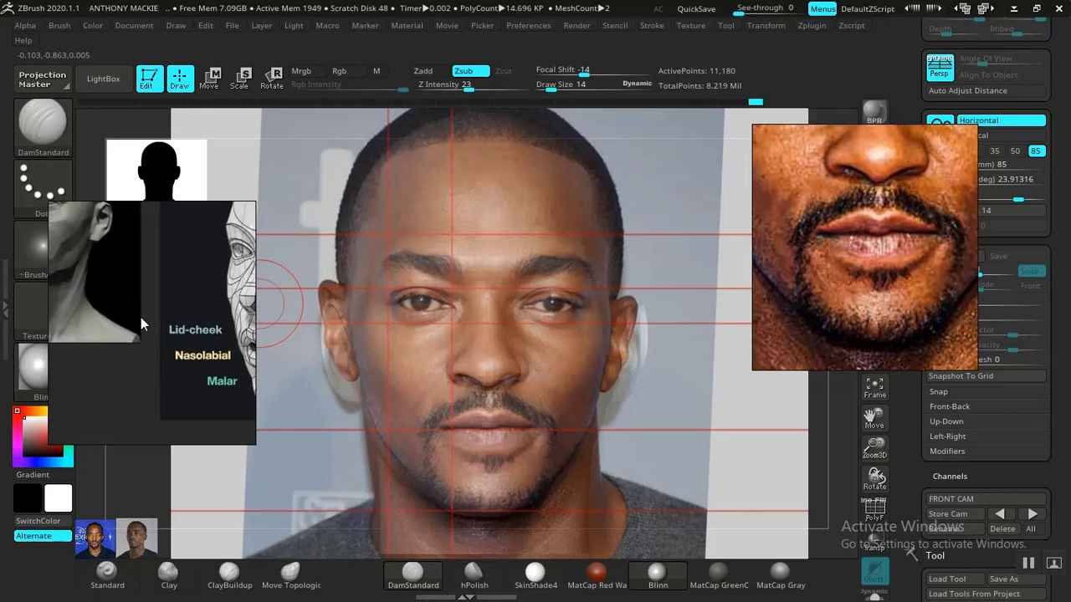
pyautogui.scroll(3, 168, 334)
pyautogui.scroll(-2, 167, 334)
pyautogui.scroll(2, 178, 334)
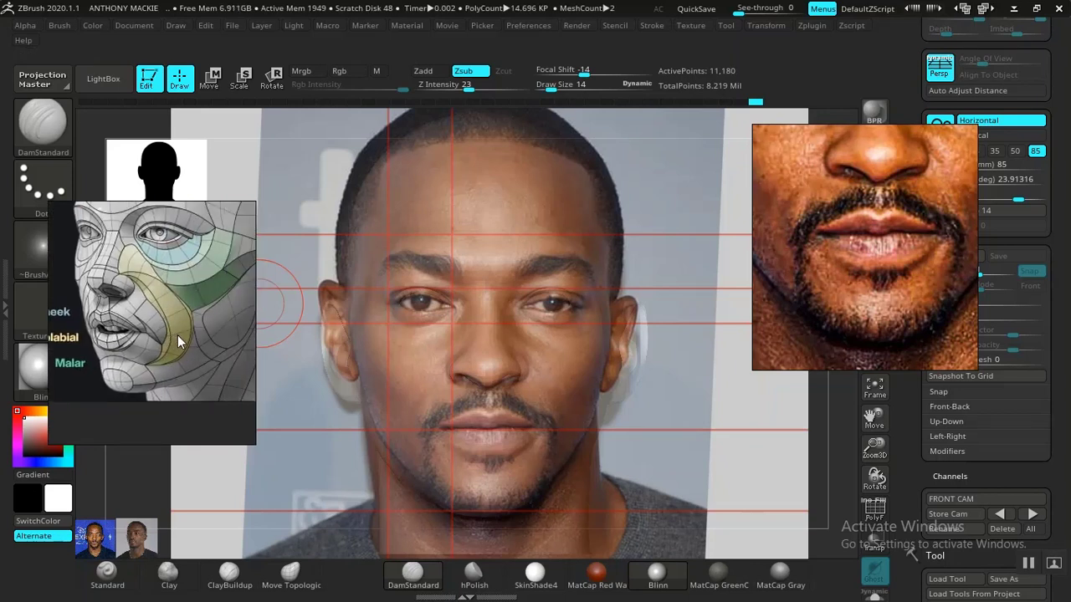
pyautogui.scroll(-1, 200, 351)
pyautogui.scroll(1, 178, 339)
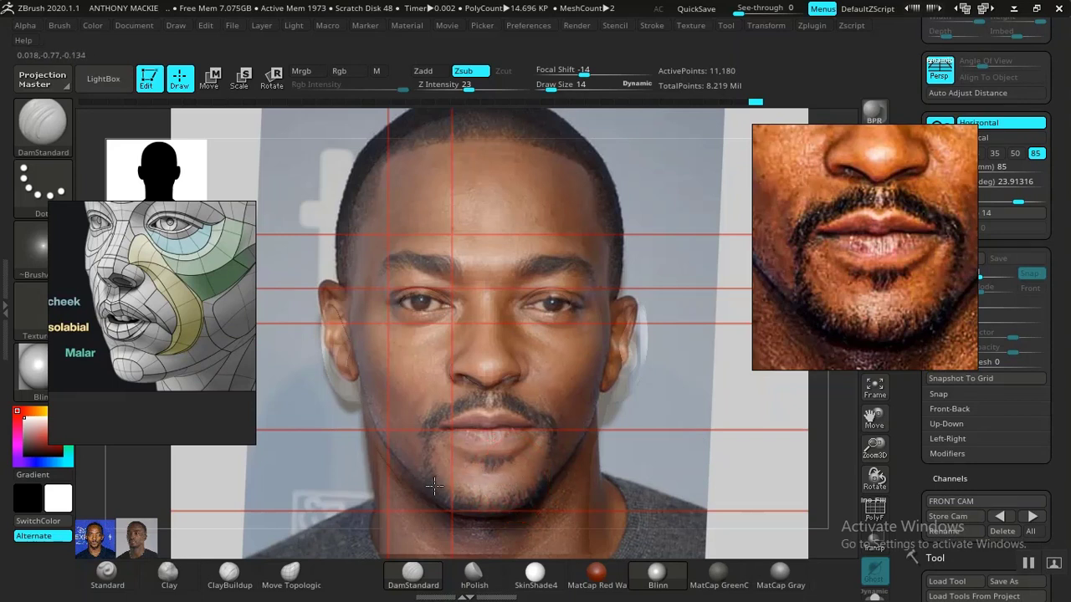
# Work on the mouth and chin forms from the side with the ClayBuildup brush, without the portrait overlay
pyautogui.hotkey('alt', 'Tab')
pyautogui.moveTo(667, 449)
pyautogui.mouseDown()
pyautogui.moveTo(734, 447)
pyautogui.moveTo(612, 450)
pyautogui.moveTo(615, 467)
pyautogui.moveTo(694, 455)
pyautogui.moveTo(662, 438)
pyautogui.moveTo(673, 409)
pyautogui.moveTo(695, 490)
pyautogui.moveTo(717, 438)
pyautogui.moveTo(674, 453)
pyautogui.moveTo(416, 454)
pyautogui.moveTo(420, 473)
pyautogui.moveTo(466, 481)
pyautogui.mouseUp()
pyautogui.click(230, 576)
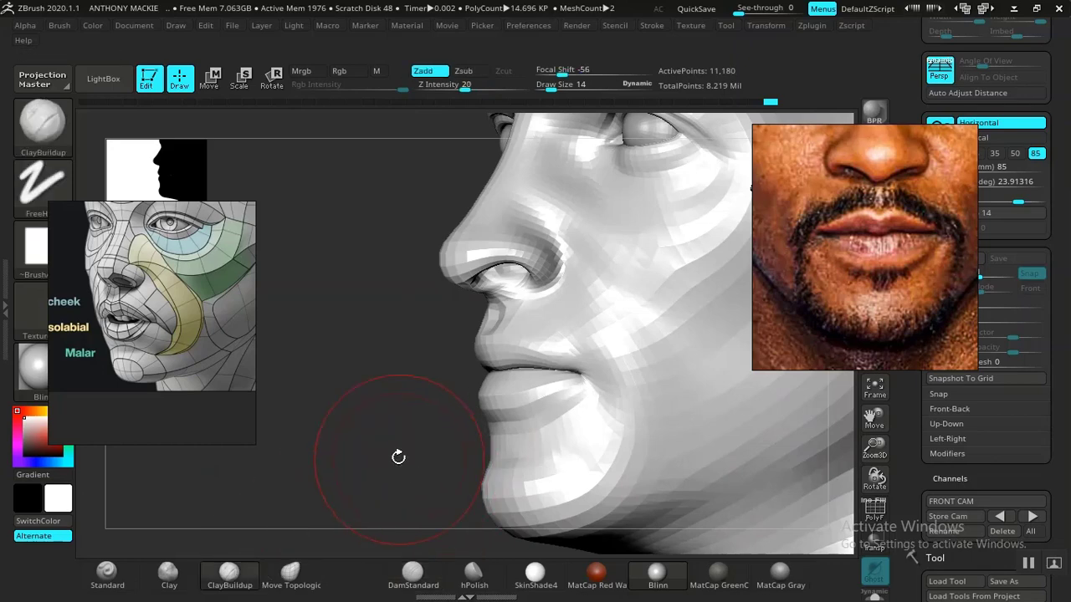
pyautogui.moveTo(398, 456)
pyautogui.mouseDown()
pyautogui.moveTo(414, 449)
pyautogui.moveTo(378, 457)
pyautogui.mouseUp()
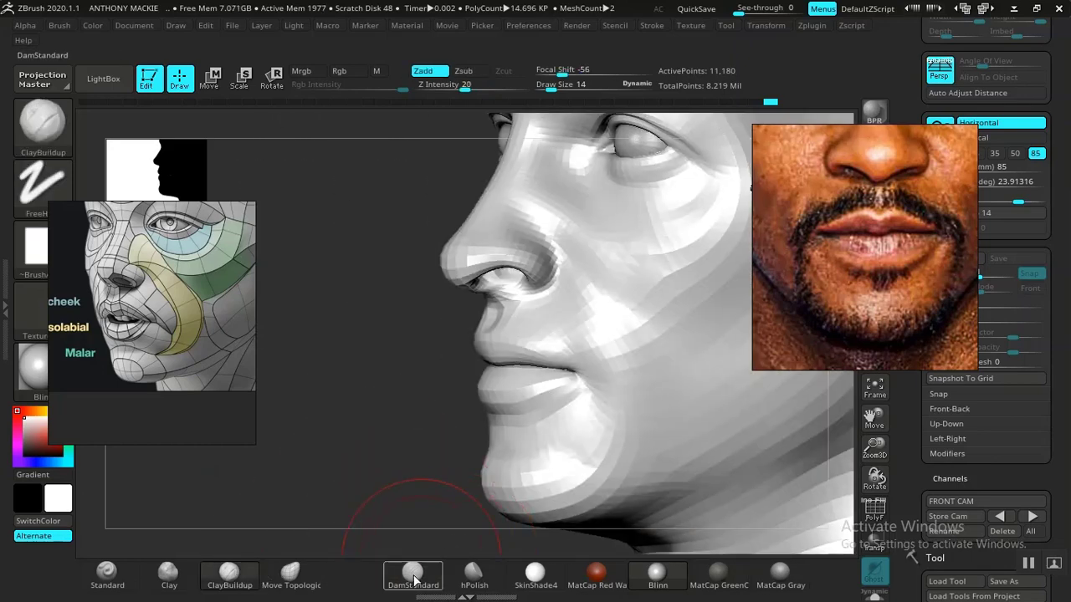
# Refine and smooth the forms around the mouth corners and chin with the DamStandard brush at draw size 7
pyautogui.click(414, 575)
pyautogui.moveTo(456, 483)
pyautogui.mouseDown()
pyautogui.moveTo(398, 487)
pyautogui.moveTo(401, 502)
pyautogui.mouseUp()
pyautogui.press('space')
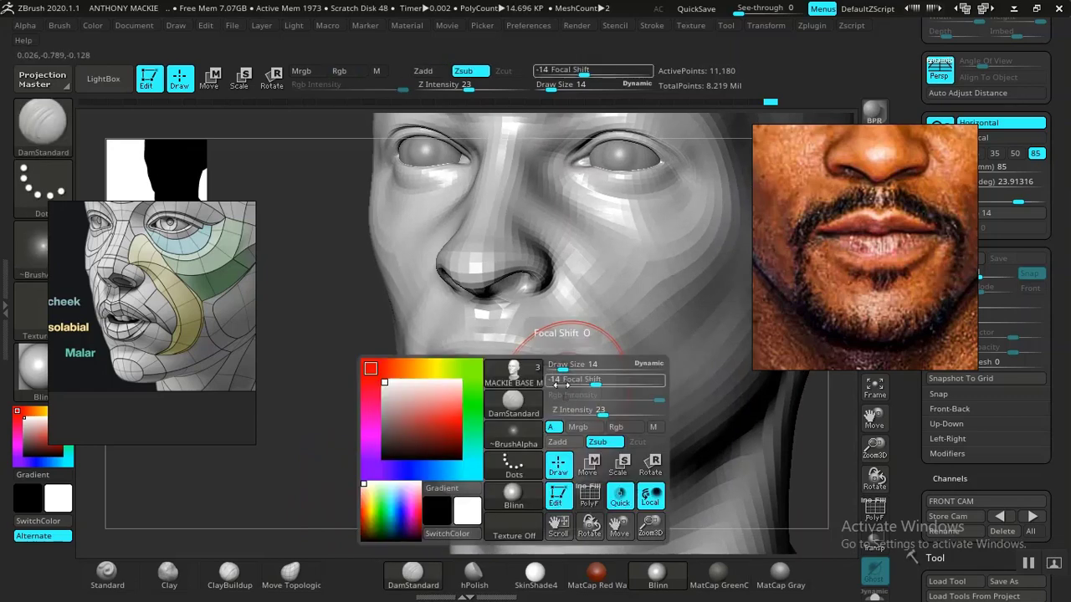
pyautogui.moveTo(561, 368); pyautogui.dragTo(555, 368)
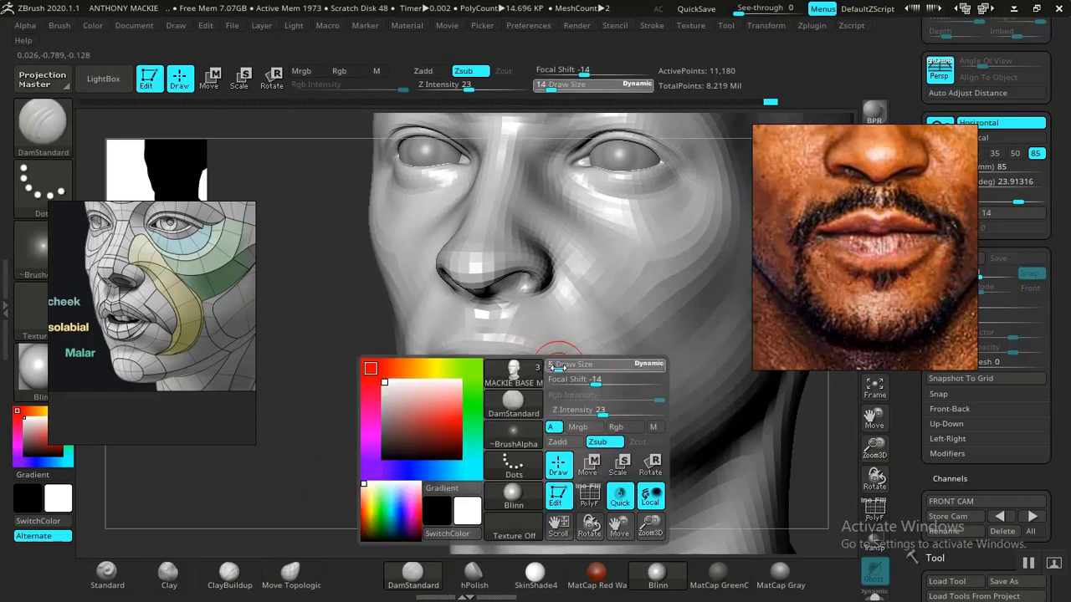
pyautogui.moveTo(559, 366); pyautogui.dragTo(563, 366)
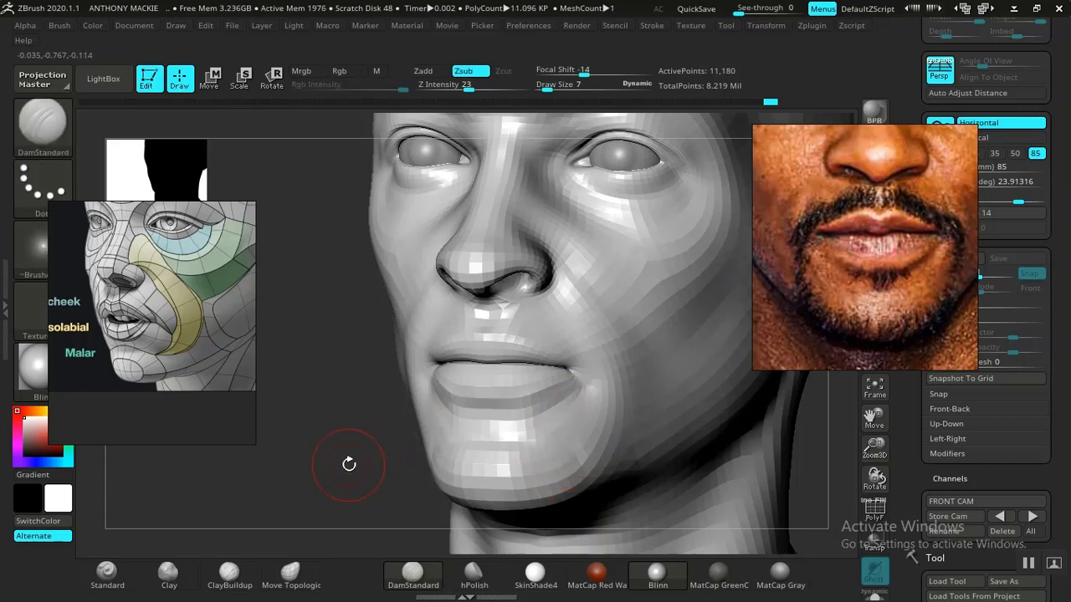
pyautogui.moveTo(348, 462)
pyautogui.mouseDown()
pyautogui.moveTo(415, 464)
pyautogui.moveTo(562, 430)
pyautogui.mouseUp()
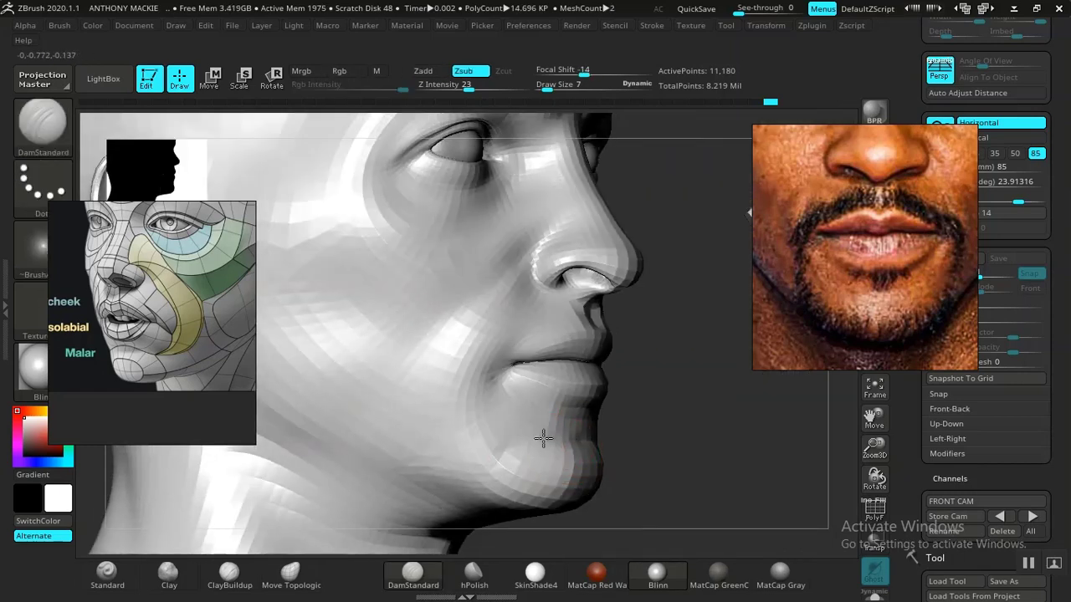
pyautogui.press('shift')
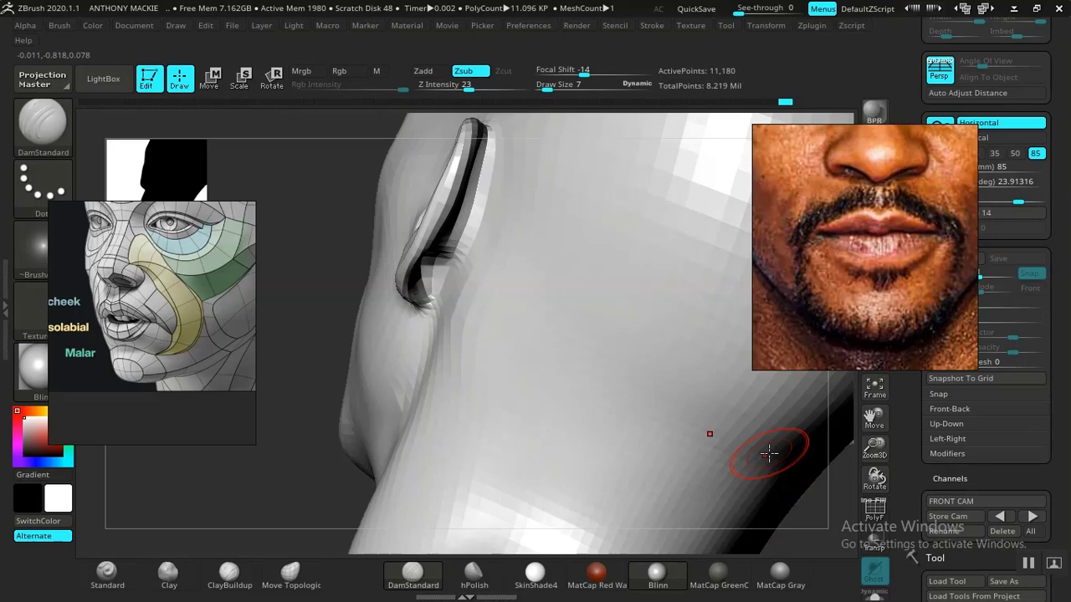
# Reshape the ear in profile with the Move Topological brush at draw size 14, undoing the unwanted stroke
pyautogui.moveTo(301, 461); pyautogui.dragTo(510, 490)
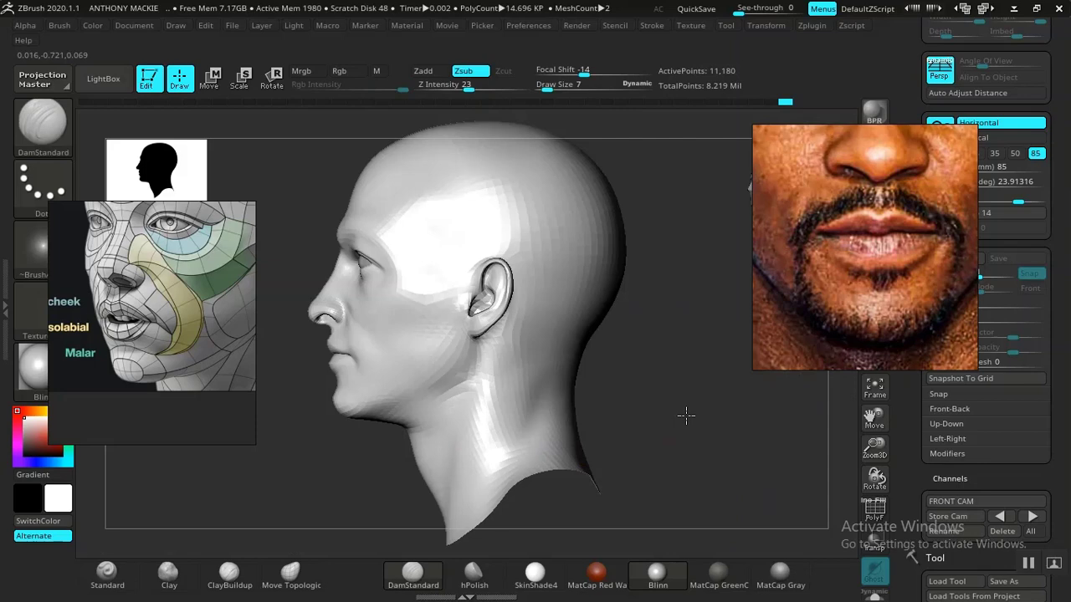
pyautogui.moveTo(686, 415)
pyautogui.mouseDown()
pyautogui.moveTo(703, 419)
pyautogui.moveTo(691, 388)
pyautogui.moveTo(674, 390)
pyautogui.moveTo(701, 382)
pyautogui.moveTo(714, 392)
pyautogui.moveTo(574, 323)
pyautogui.mouseUp()
pyautogui.press('space')
pyautogui.moveTo(507, 282); pyautogui.dragTo(518, 283)
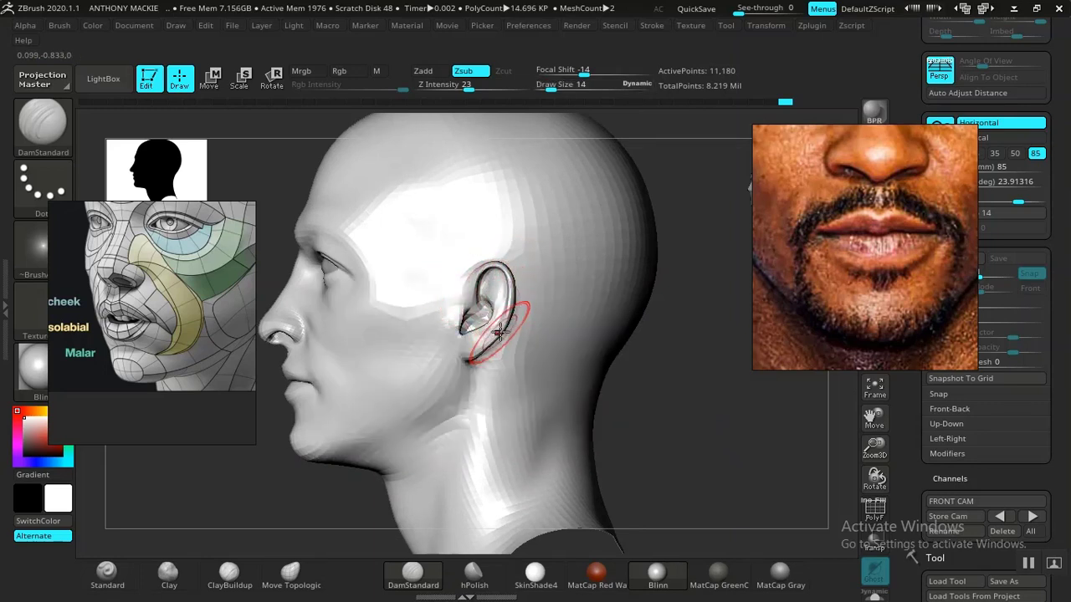
pyautogui.click(291, 575)
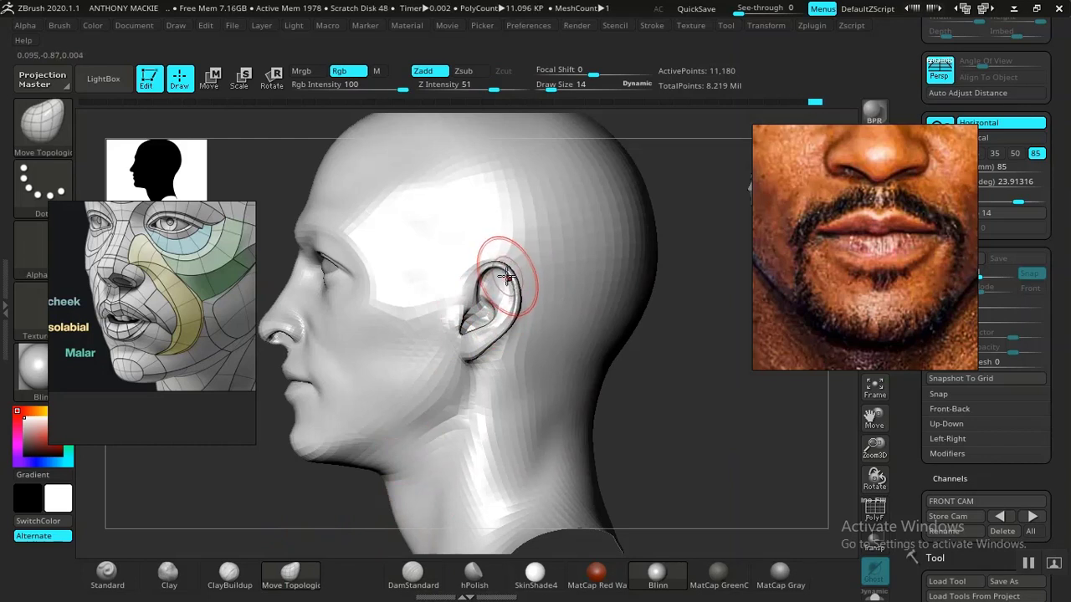
pyautogui.hotkey('ctrl', 'z')
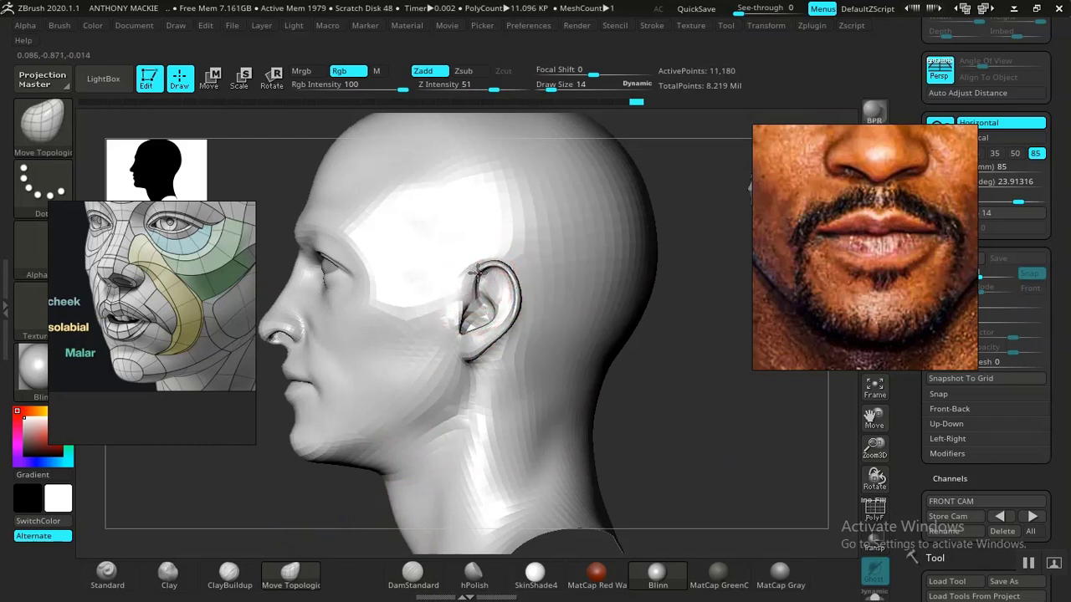
# Adjust the ear and the side of the face with the Move Topological brush, checking profile, front and angled views
pyautogui.moveTo(661, 360); pyautogui.dragTo(717, 366)
pyautogui.keyDown('alt'); pyautogui.moveTo(611, 374); pyautogui.dragTo(711, 410); pyautogui.keyUp('alt')
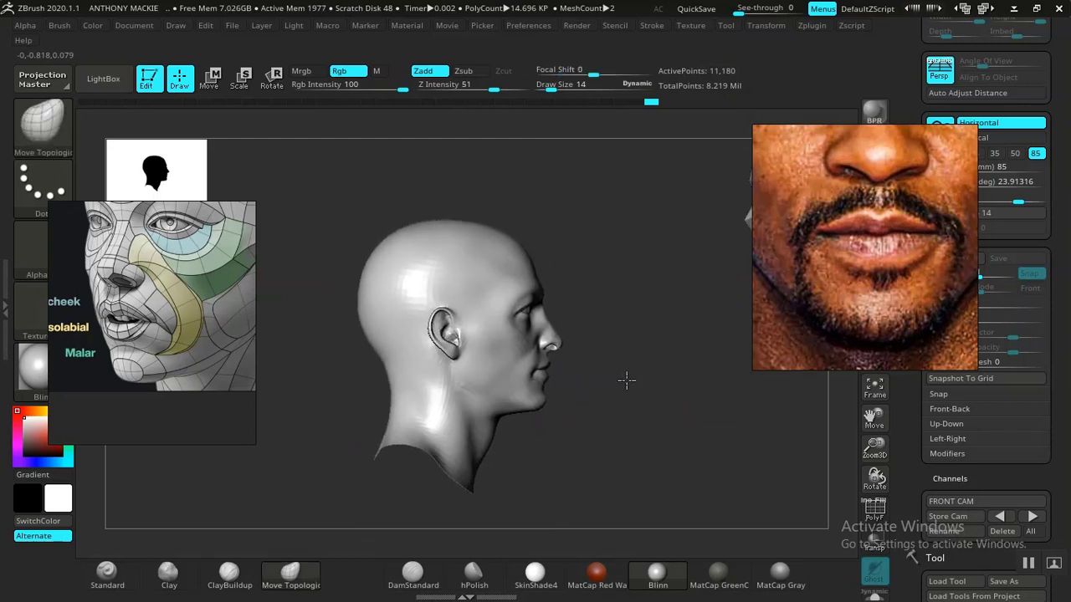
pyautogui.moveTo(626, 380); pyautogui.dragTo(601, 373)
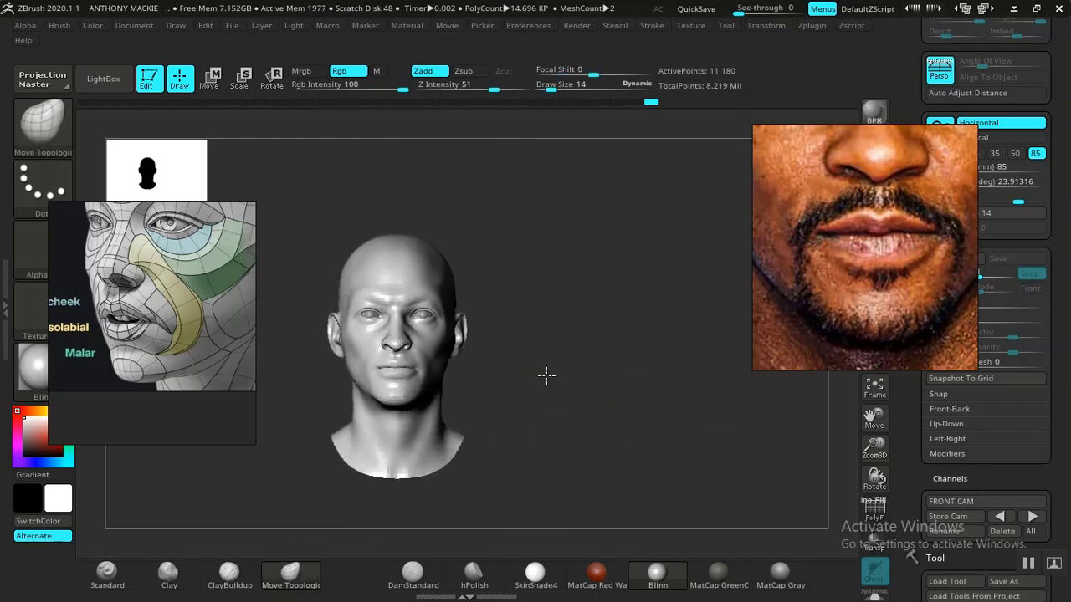
pyautogui.keyDown('alt'); pyautogui.moveTo(628, 413); pyautogui.dragTo(830, 482); pyautogui.keyUp('alt')
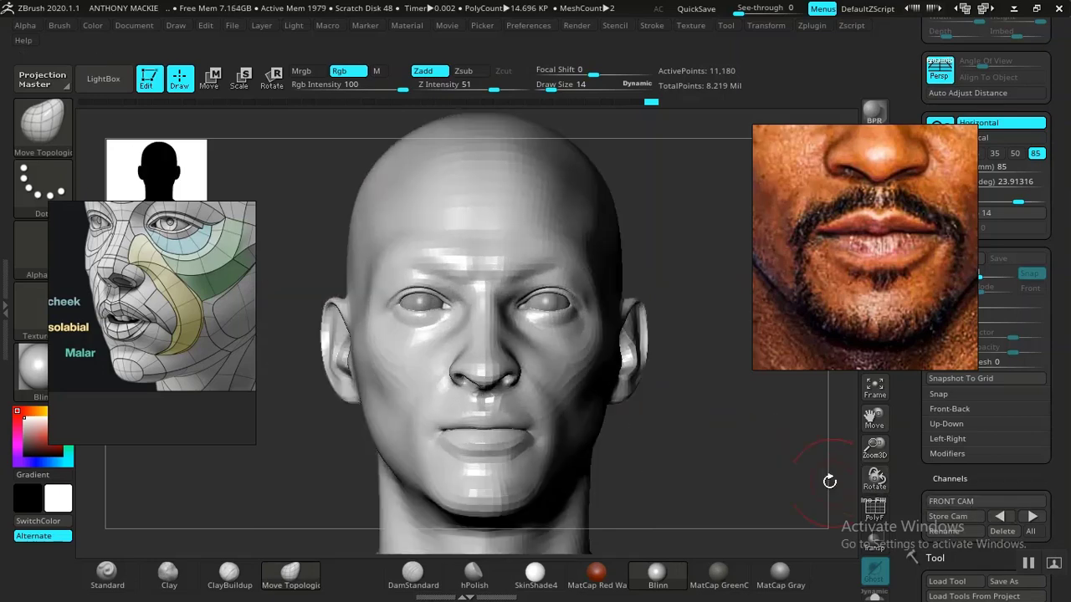
pyautogui.moveTo(685, 444); pyautogui.dragTo(727, 503)
pyautogui.moveTo(732, 431); pyautogui.dragTo(382, 513)
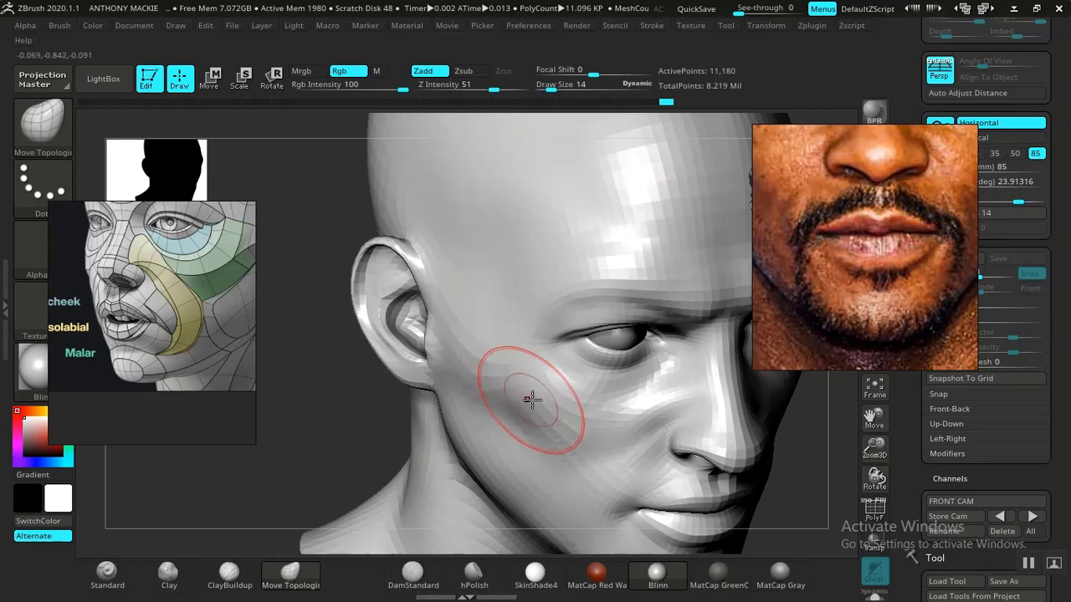
pyautogui.moveTo(326, 439); pyautogui.dragTo(408, 437)
# Compare the head's cheek, nose and mouth forms from a raised front view with the close-up portrait reference
pyautogui.moveTo(862, 250); pyautogui.dragTo(932, 312, button='middle')
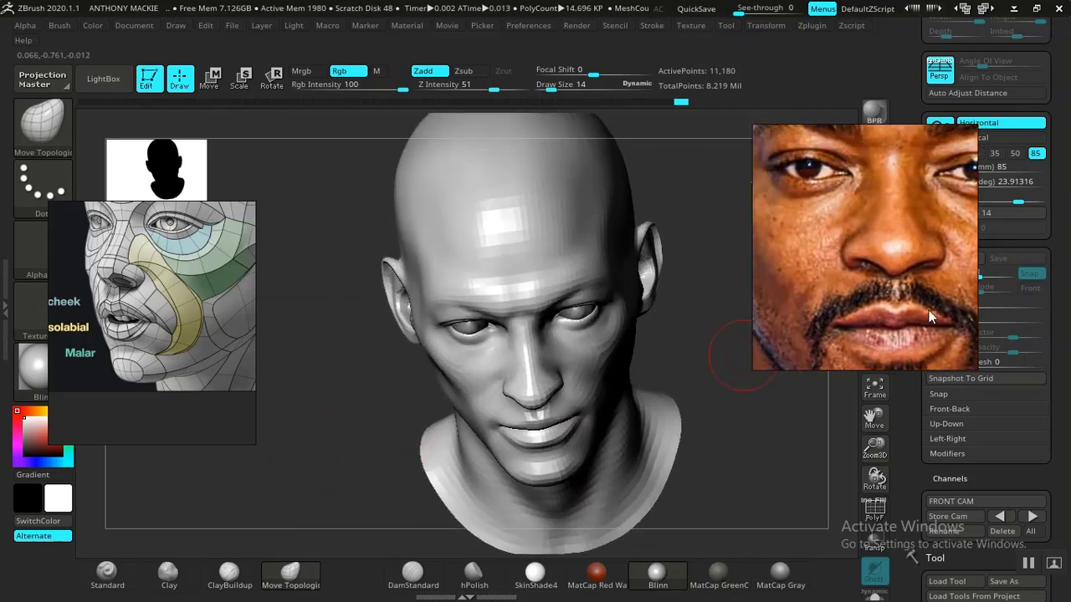
pyautogui.moveTo(767, 330); pyautogui.dragTo(796, 338, button='middle')
pyautogui.moveTo(717, 378); pyautogui.dragTo(678, 349)
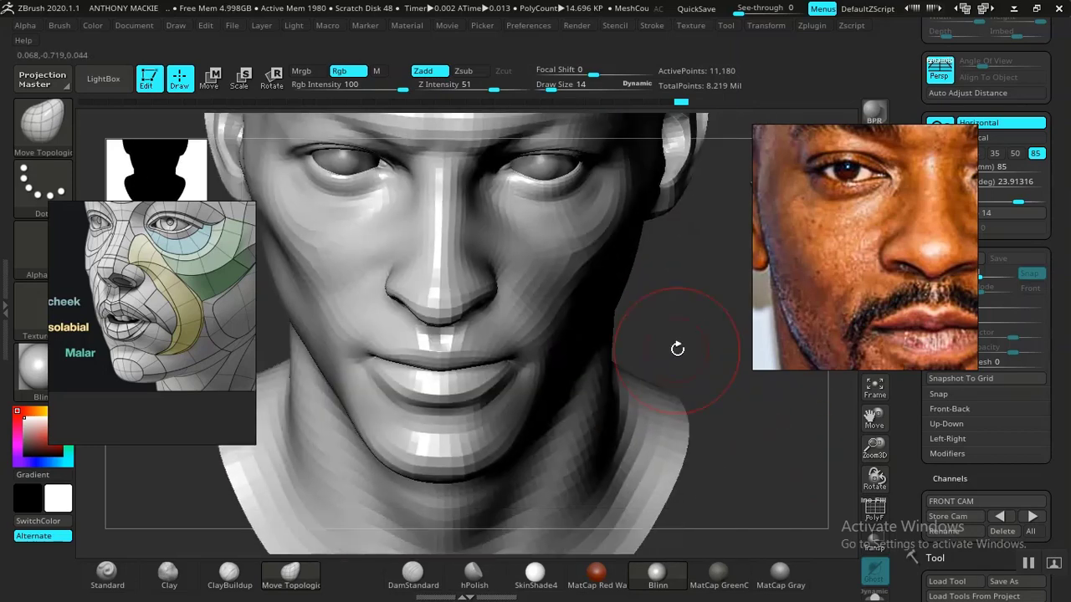
pyautogui.press('f')
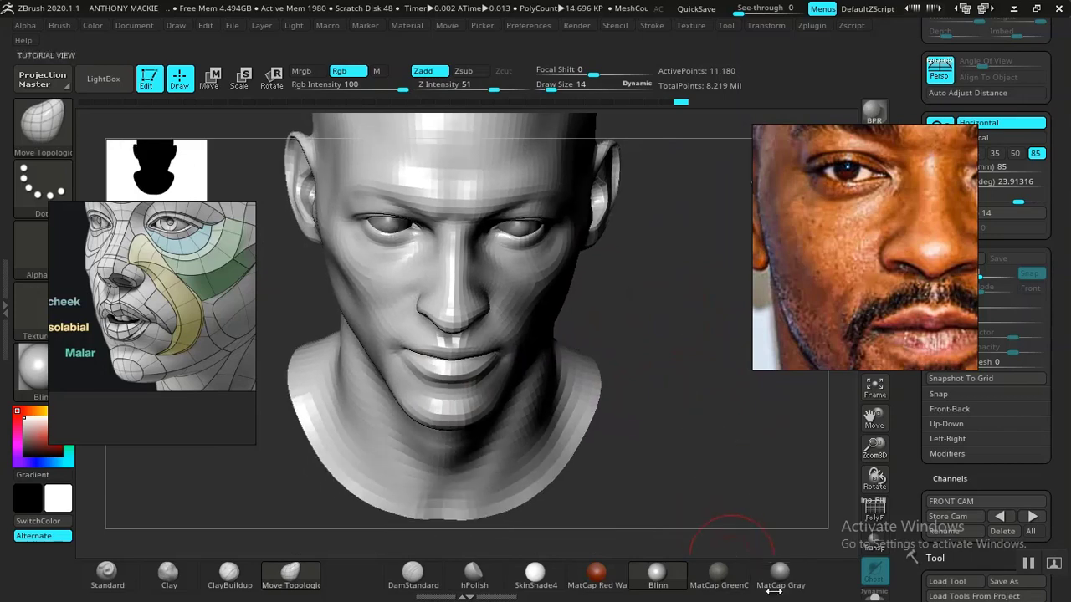
# Show the head in the MatCap Gray material and compare its overall face shape with the full portrait reference
pyautogui.click(774, 571)
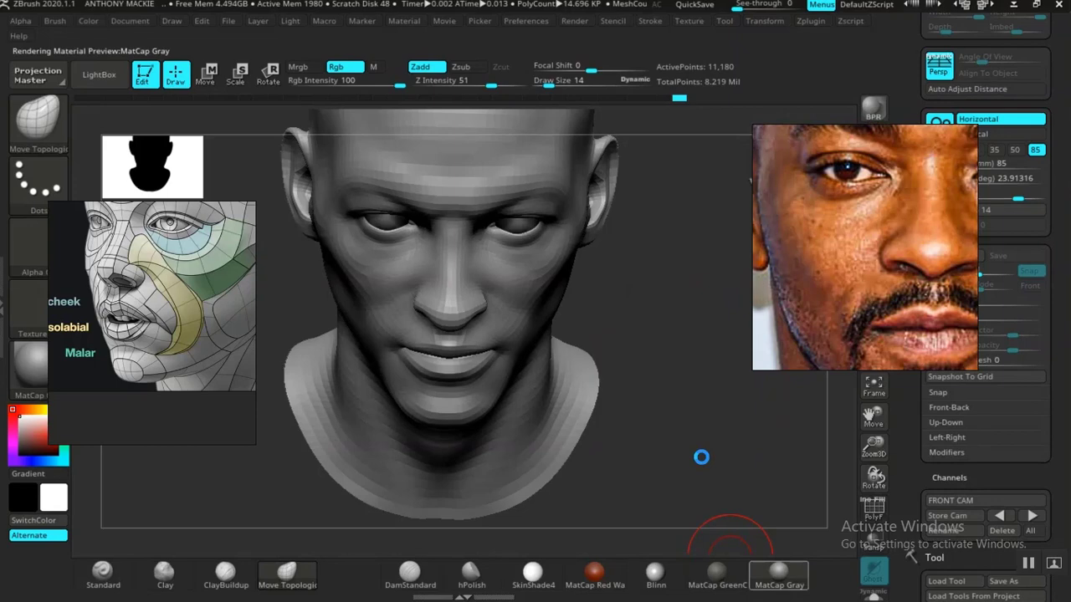
pyautogui.moveTo(701, 457); pyautogui.dragTo(726, 386)
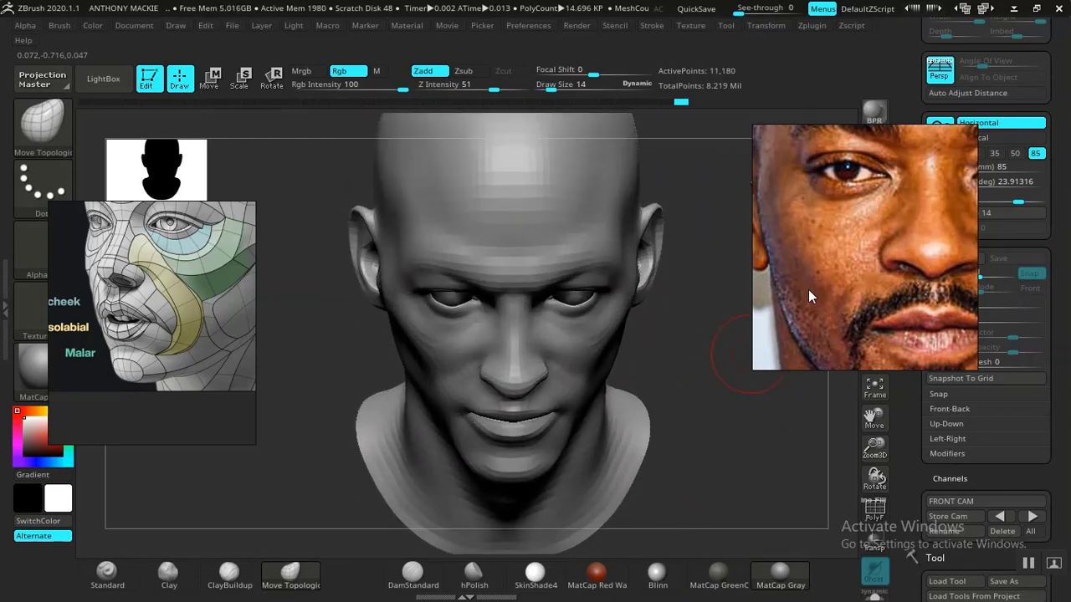
pyautogui.scroll(-3, 917, 260)
pyautogui.moveTo(912, 259); pyautogui.dragTo(864, 248, button='middle')
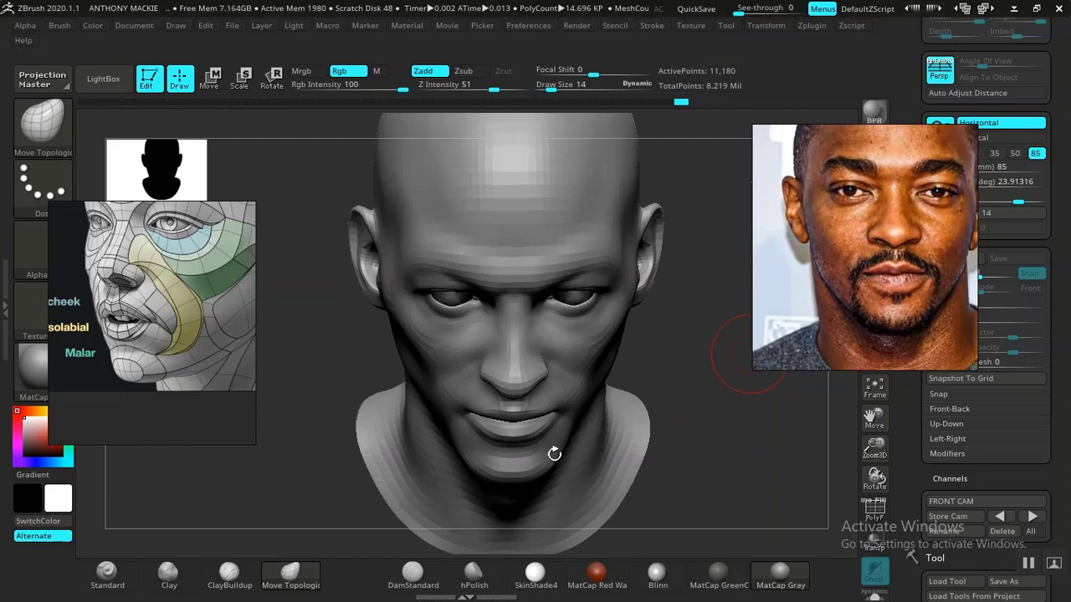
pyautogui.moveTo(685, 457)
pyautogui.mouseDown()
pyautogui.moveTo(722, 430)
pyautogui.moveTo(674, 402)
pyautogui.moveTo(653, 372)
pyautogui.moveTo(627, 382)
pyautogui.moveTo(660, 426)
pyautogui.moveTo(741, 442)
pyautogui.moveTo(741, 471)
pyautogui.moveTo(684, 402)
pyautogui.moveTo(722, 474)
pyautogui.moveTo(772, 411)
pyautogui.moveTo(702, 410)
pyautogui.mouseUp()
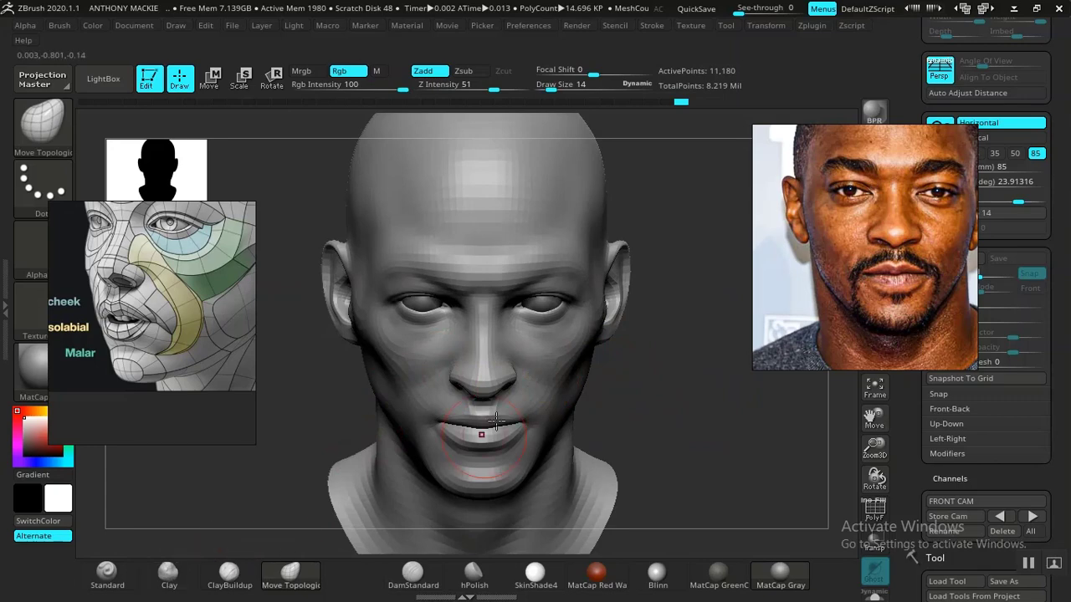
# Restore the Blinn material and reshape the lower cheeks and jaw with the Move Topological brush at draw size 18
pyautogui.press('space')
pyautogui.moveTo(580, 330); pyautogui.dragTo(584, 328)
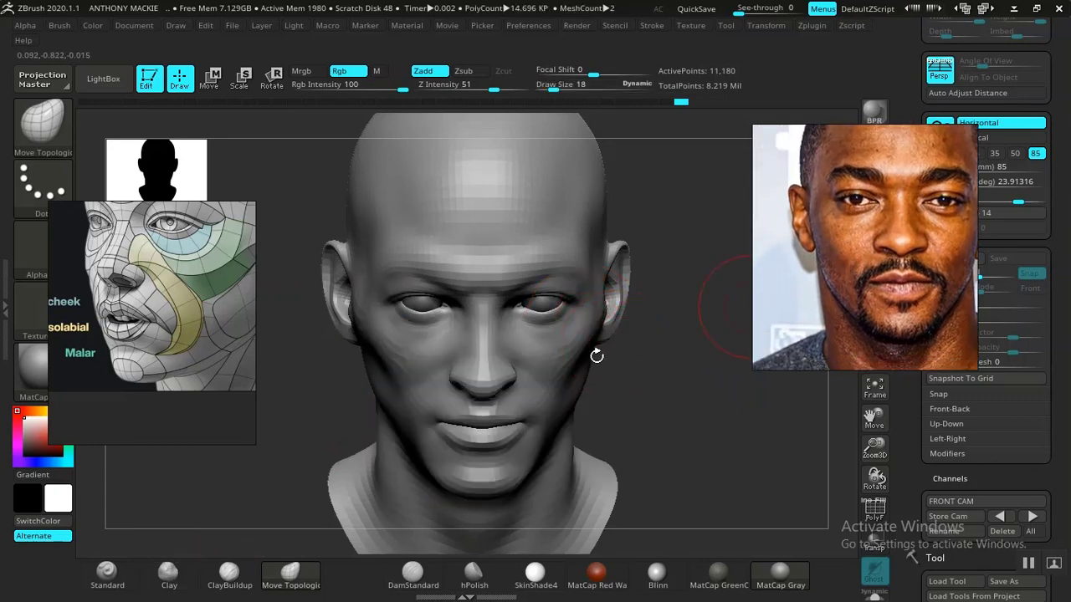
pyautogui.keyDown('alt'); pyautogui.moveTo(646, 369); pyautogui.dragTo(649, 341); pyautogui.keyUp('alt')
pyautogui.moveTo(649, 342)
pyautogui.mouseDown()
pyautogui.moveTo(653, 351)
pyautogui.moveTo(660, 334)
pyautogui.moveTo(647, 317)
pyautogui.mouseUp()
pyautogui.moveTo(702, 452)
pyautogui.keyDown('alt'); pyautogui.mouseDown()
pyautogui.moveTo(727, 500)
pyautogui.moveTo(693, 433)
pyautogui.moveTo(602, 421)
pyautogui.mouseUp(); pyautogui.keyUp('alt')
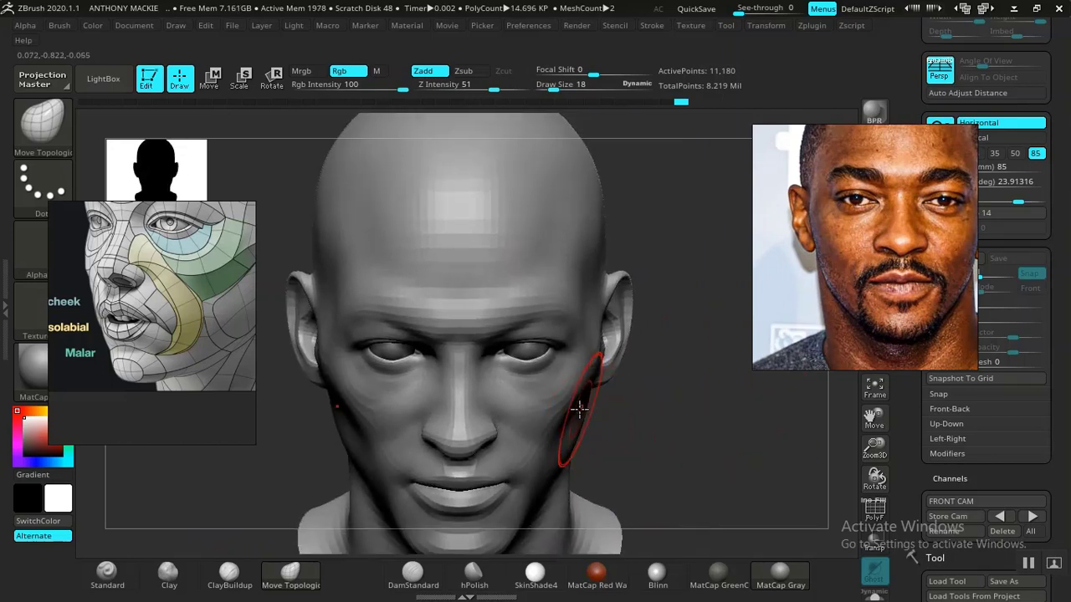
pyautogui.click(656, 576)
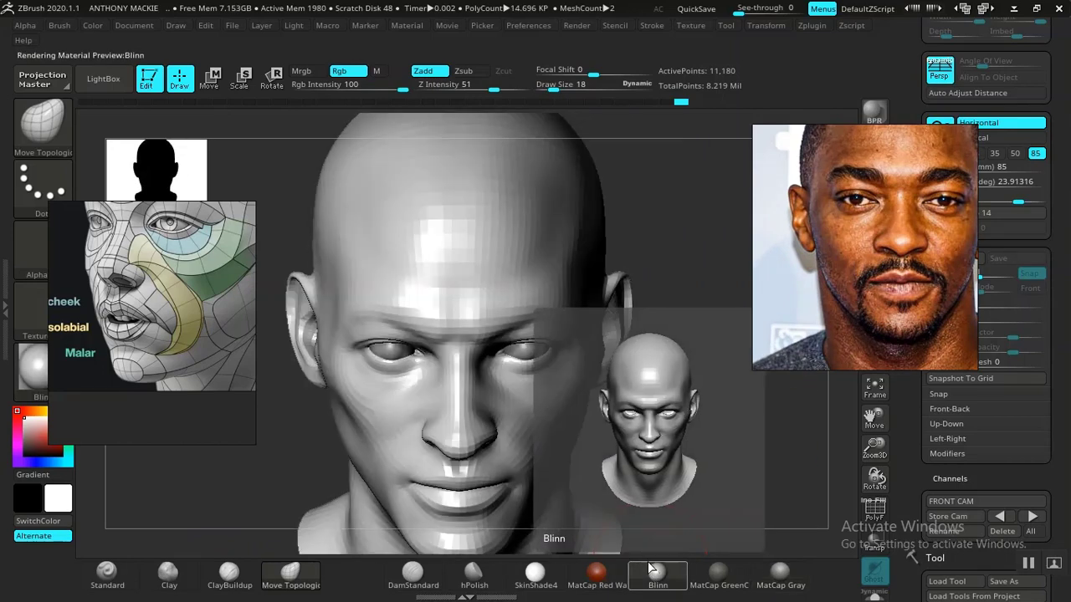
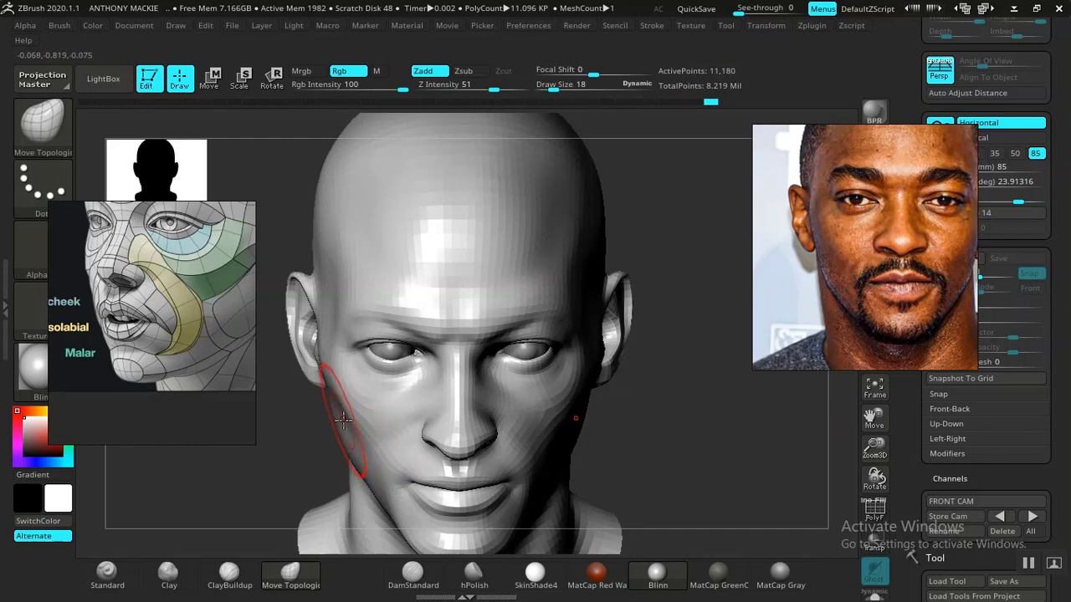
pyautogui.moveTo(662, 354); pyautogui.dragTo(635, 394)
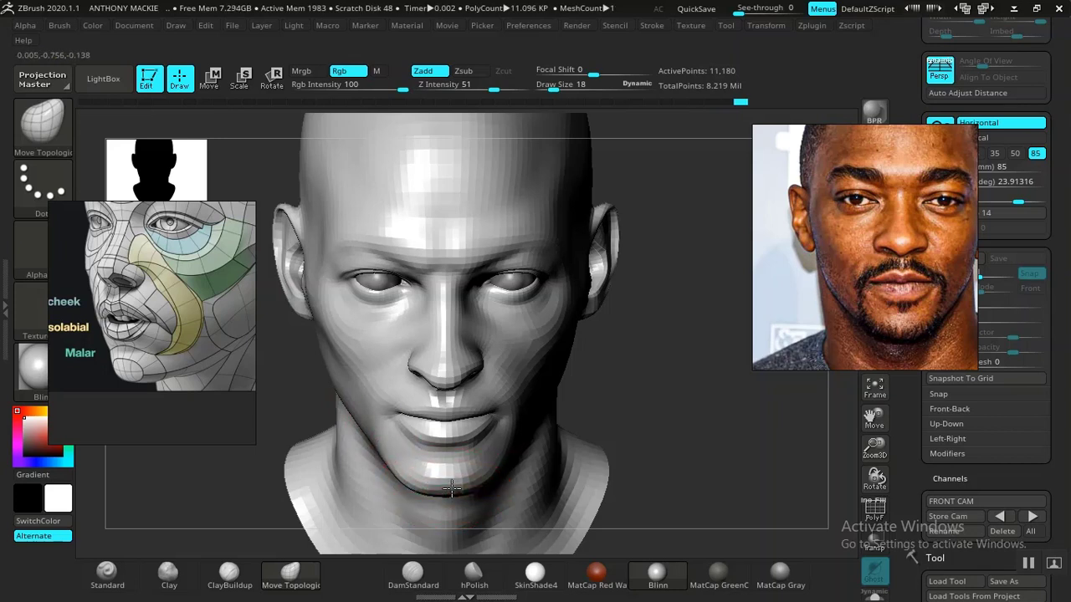
# Adjust the underside of the chin in front and profile views using the Move Topological brush, reducing its draw size to 14
pyautogui.moveTo(450, 492); pyautogui.dragTo(451, 489)
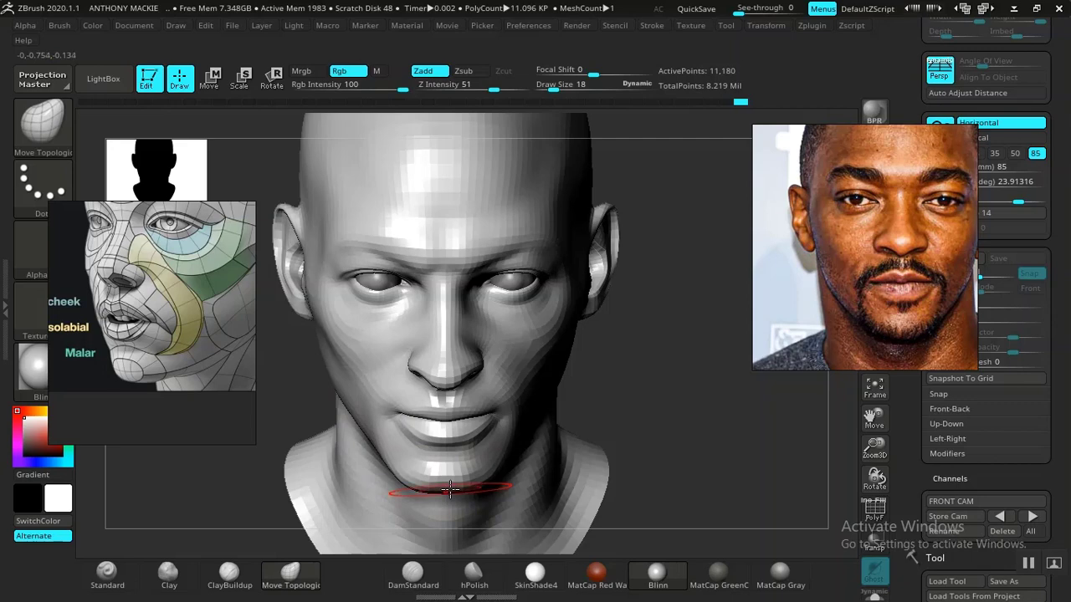
pyautogui.moveTo(683, 414)
pyautogui.keyDown('shift'); pyautogui.mouseDown()
pyautogui.moveTo(621, 365)
pyautogui.moveTo(604, 420)
pyautogui.moveTo(626, 432)
pyautogui.moveTo(681, 415)
pyautogui.moveTo(577, 377)
pyautogui.moveTo(593, 332)
pyautogui.moveTo(531, 444)
pyautogui.moveTo(524, 504)
pyautogui.moveTo(490, 481)
pyautogui.mouseUp(); pyautogui.keyUp('shift')
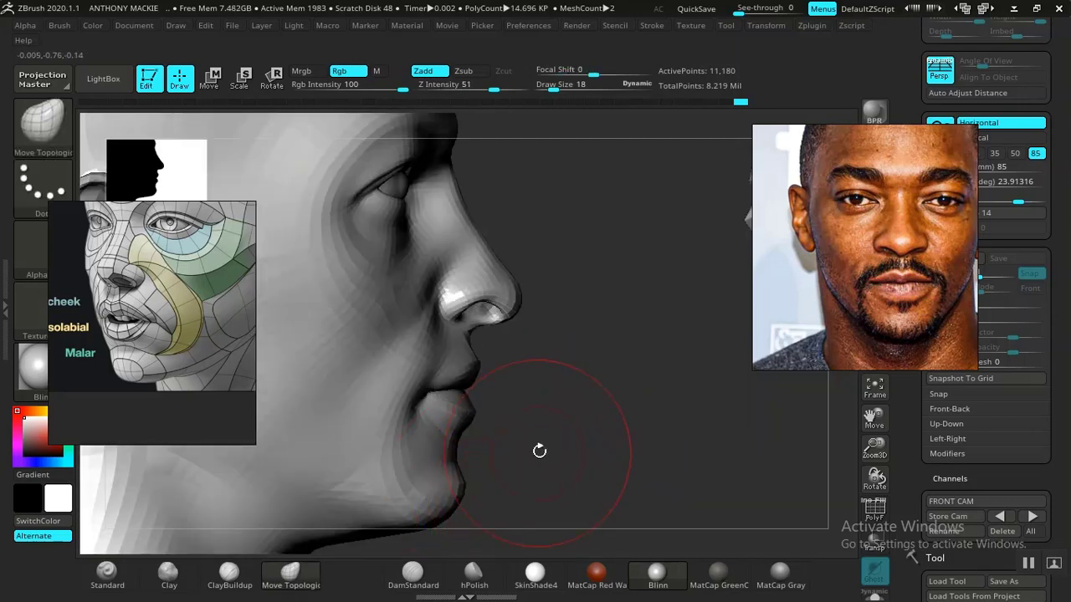
pyautogui.moveTo(567, 417); pyautogui.dragTo(597, 350)
pyautogui.press('space')
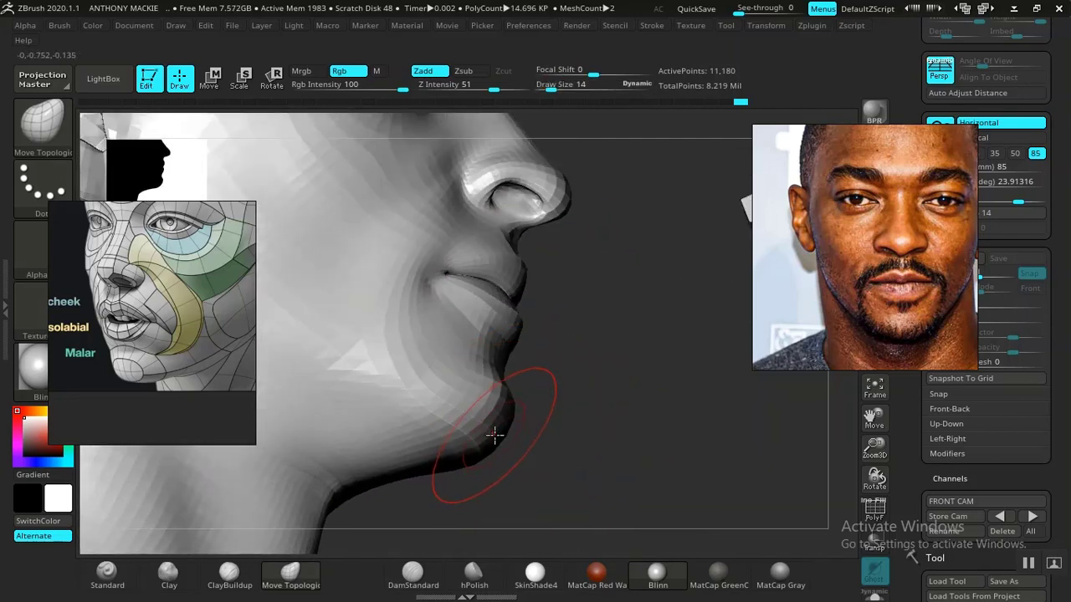
# Build up the side of the chin with the Clay brush and smooth the surface there
pyautogui.click(168, 573)
pyautogui.moveTo(603, 485); pyautogui.dragTo(489, 421)
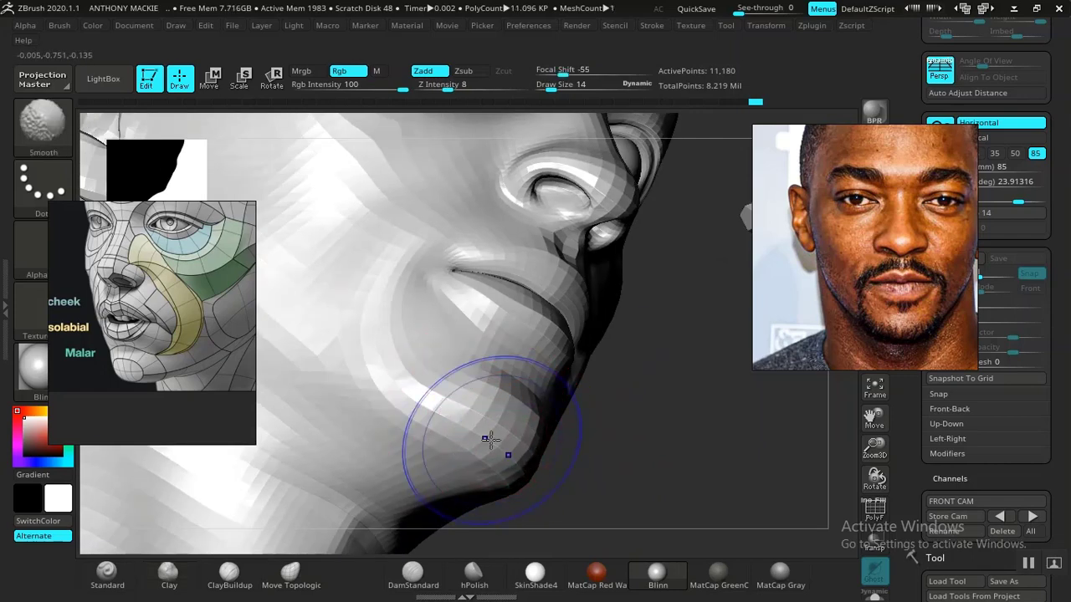
pyautogui.moveTo(598, 447)
pyautogui.keyDown('shift'); pyautogui.mouseDown()
pyautogui.moveTo(617, 488)
pyautogui.moveTo(566, 468)
pyautogui.moveTo(543, 424)
pyautogui.moveTo(497, 436)
pyautogui.mouseUp(); pyautogui.keyUp('shift')
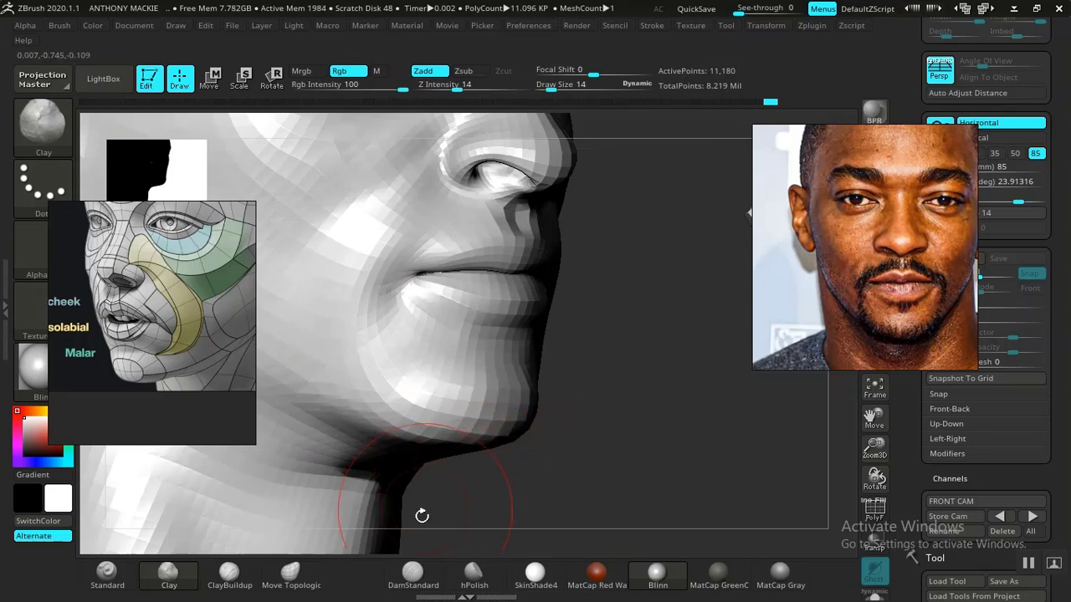
# Pull the chin's lower edge into shape with the Move Topological brush, judging the jawline from the front
pyautogui.click(290, 574)
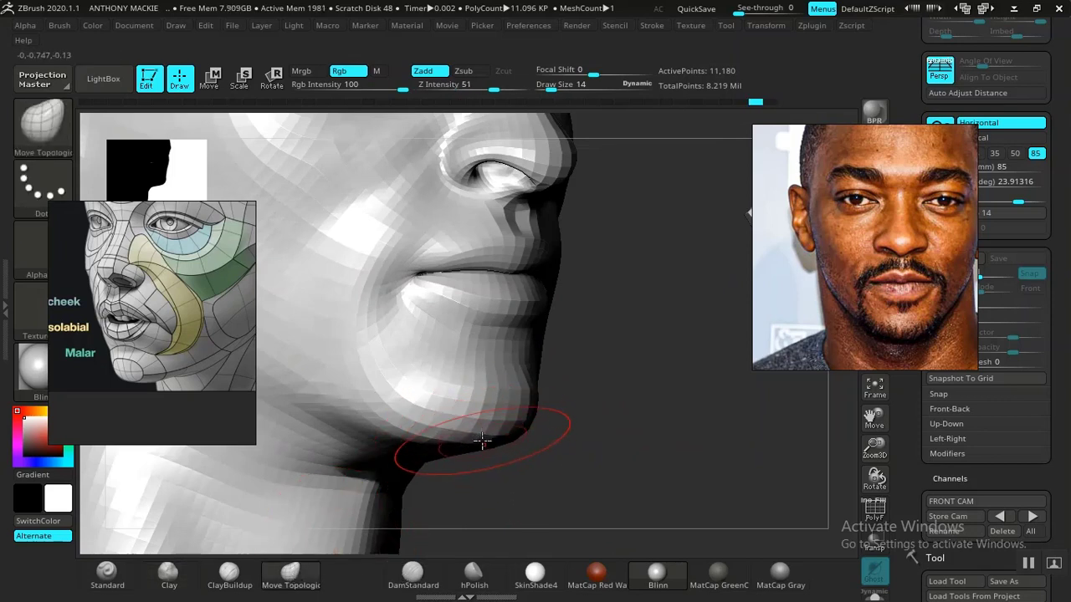
pyautogui.moveTo(485, 443)
pyautogui.mouseDown()
pyautogui.moveTo(600, 394)
pyautogui.moveTo(453, 454)
pyautogui.moveTo(526, 469)
pyautogui.moveTo(507, 457)
pyautogui.mouseUp()
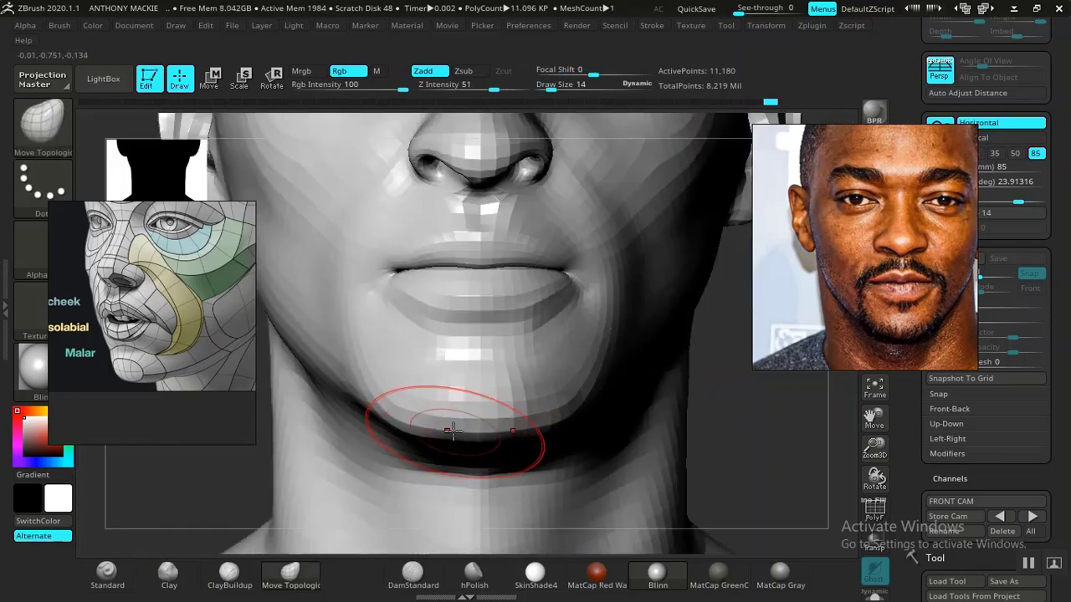
pyautogui.keyDown('alt'); pyautogui.moveTo(751, 410); pyautogui.dragTo(641, 389); pyautogui.keyUp('alt')
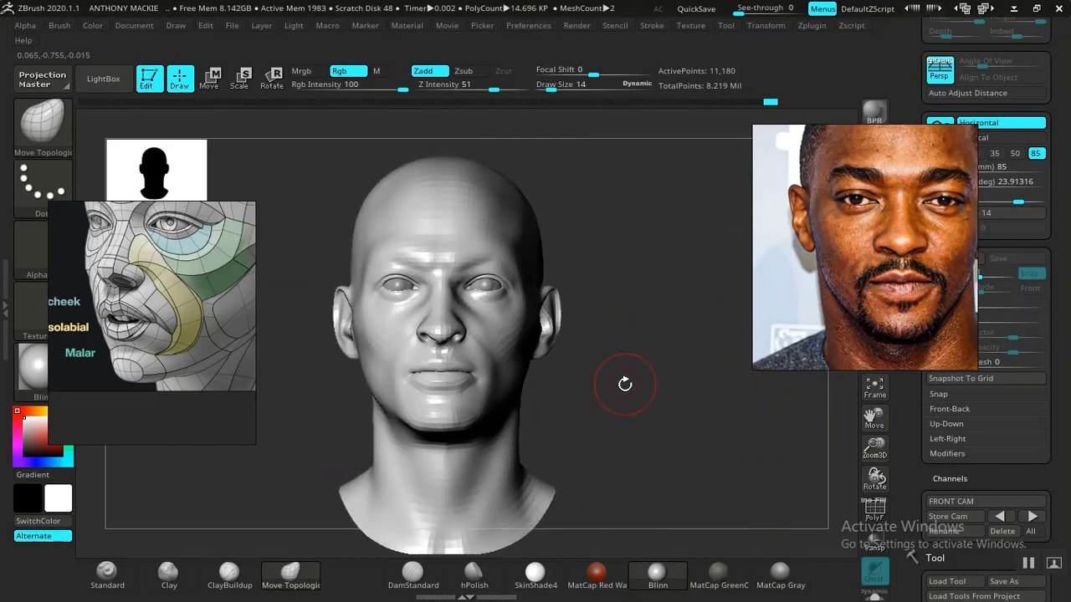
pyautogui.moveTo(620, 389); pyautogui.dragTo(735, 430)
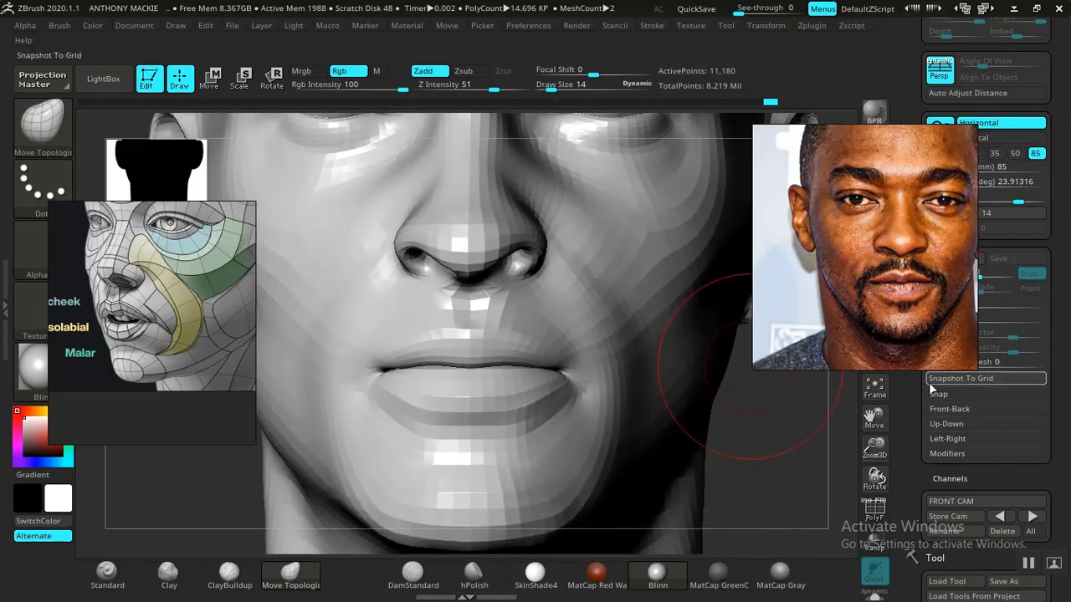
# Compare the head with the front reference photo from the stored front camera view
pyautogui.click(999, 518)
pyautogui.press('shift')
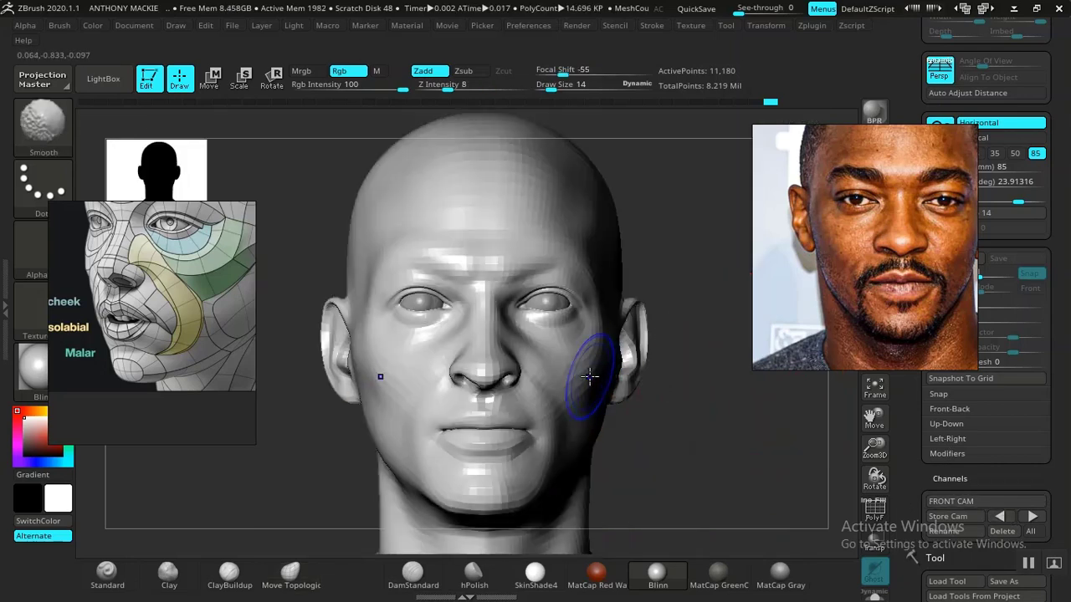
pyautogui.hotkey('shift', 'z')
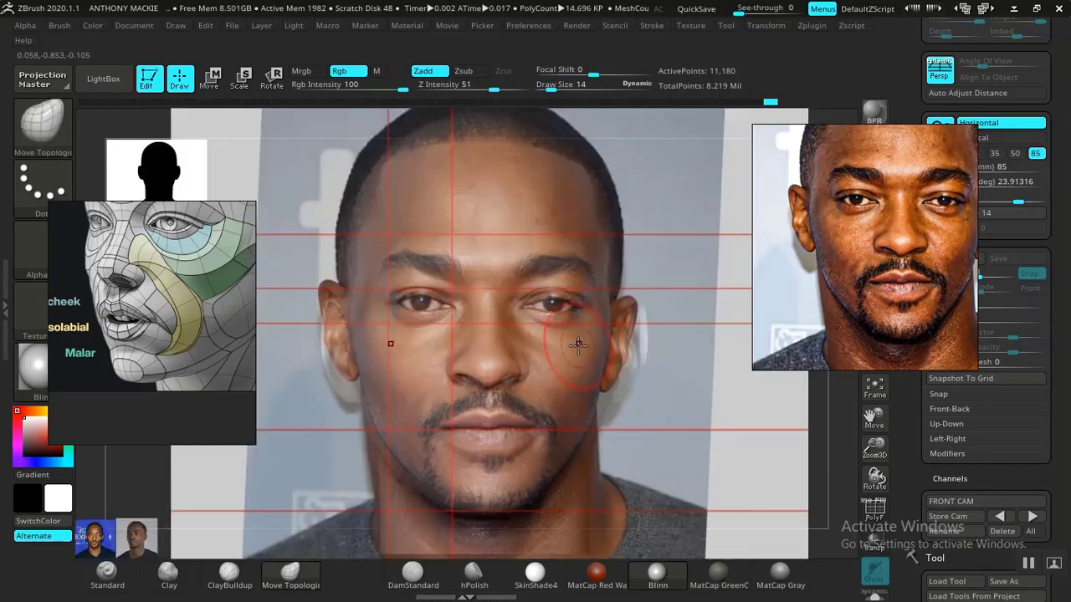
pyautogui.hotkey('shift', 'z')
# Refine the nose bridge and profile with the Move Topological brush, reducing its draw size to 7
pyautogui.moveTo(683, 402); pyautogui.dragTo(756, 396)
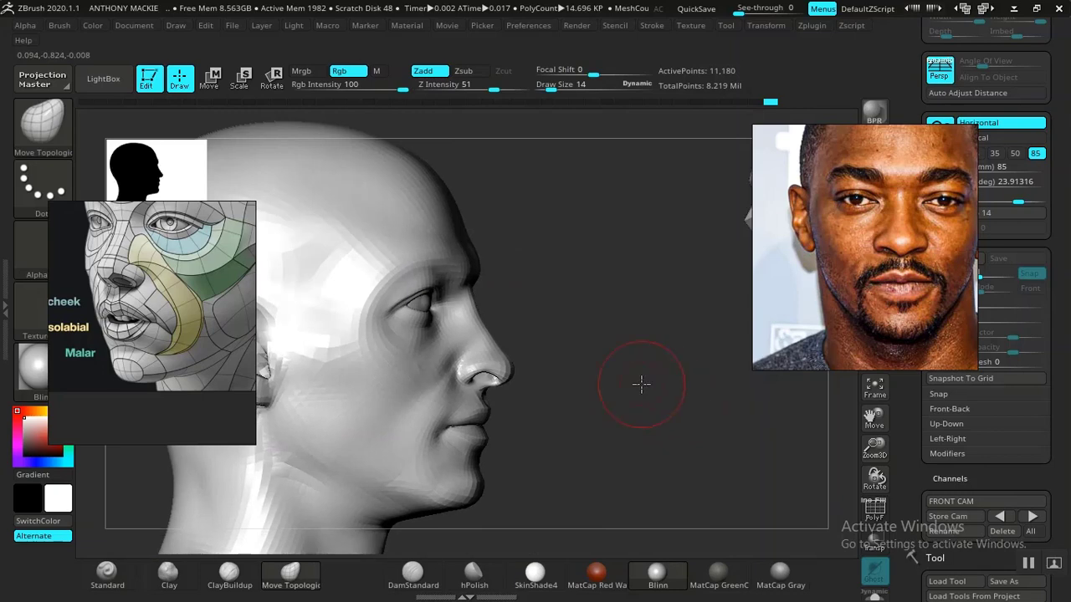
pyautogui.moveTo(641, 382)
pyautogui.mouseDown()
pyautogui.moveTo(660, 473)
pyautogui.moveTo(655, 395)
pyautogui.moveTo(650, 406)
pyautogui.moveTo(676, 344)
pyautogui.moveTo(645, 365)
pyautogui.moveTo(665, 427)
pyautogui.moveTo(680, 373)
pyautogui.mouseUp()
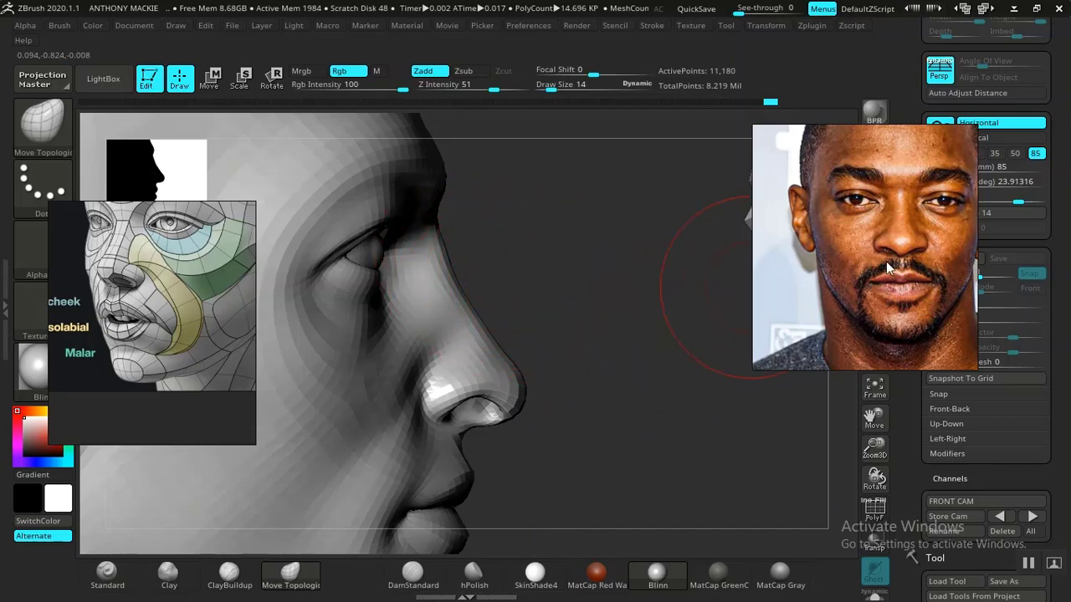
pyautogui.keyDown('alt'); pyautogui.moveTo(636, 395); pyautogui.dragTo(507, 345); pyautogui.keyUp('alt')
pyautogui.moveTo(643, 378)
pyautogui.keyDown('shift'); pyautogui.mouseDown()
pyautogui.moveTo(698, 416)
pyautogui.moveTo(674, 416)
pyautogui.moveTo(690, 455)
pyautogui.moveTo(697, 437)
pyautogui.moveTo(660, 383)
pyautogui.moveTo(672, 442)
pyautogui.moveTo(705, 391)
pyautogui.moveTo(677, 454)
pyautogui.moveTo(672, 430)
pyautogui.moveTo(683, 427)
pyautogui.moveTo(658, 387)
pyautogui.moveTo(664, 418)
pyautogui.moveTo(653, 401)
pyautogui.mouseUp(); pyautogui.keyUp('shift')
pyautogui.press('space')
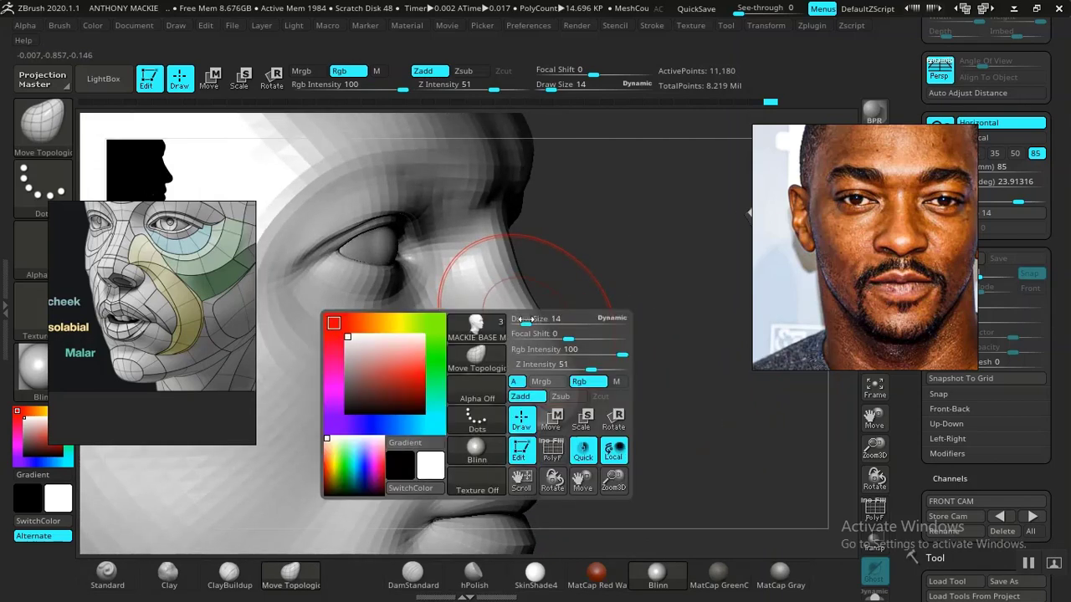
pyautogui.moveTo(526, 322); pyautogui.dragTo(522, 321)
pyautogui.moveTo(705, 374); pyautogui.dragTo(620, 378)
pyautogui.keyDown('alt'); pyautogui.moveTo(823, 481); pyautogui.dragTo(725, 365); pyautogui.keyUp('alt')
# Check the nose against the front reference photo from the stored camera and set up the Clay brush with draw size 11
pyautogui.click(1000, 517)
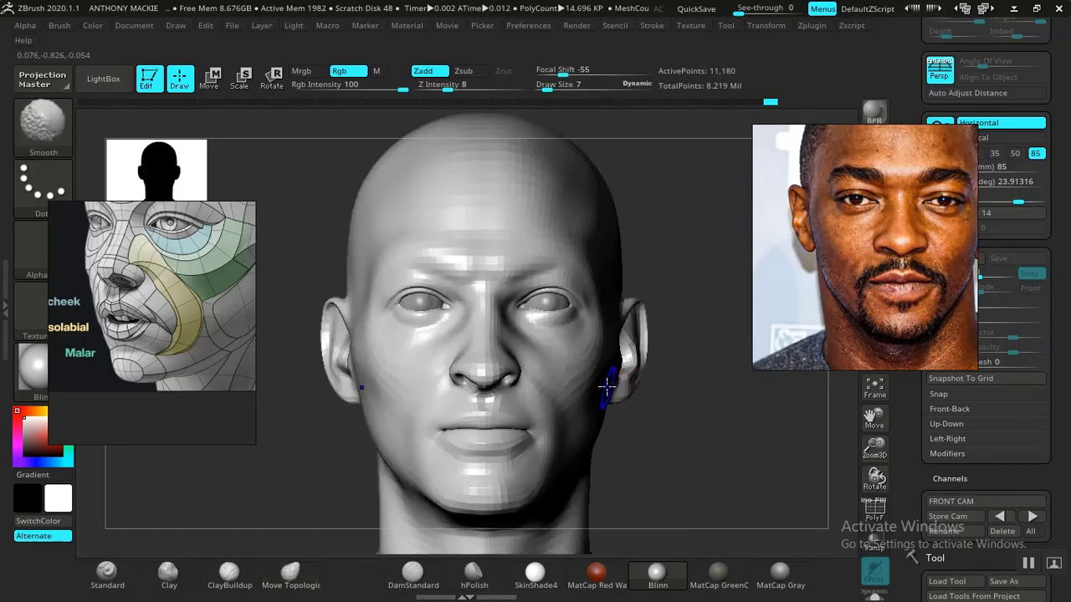
pyautogui.hotkey('shift', 'z')
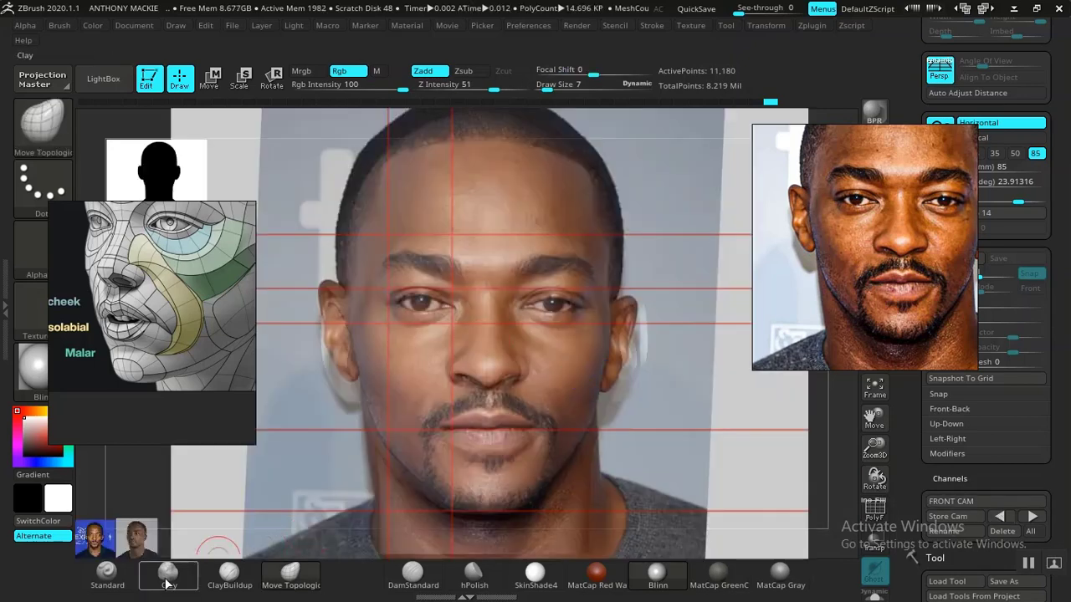
pyautogui.click(168, 585)
pyautogui.press('space')
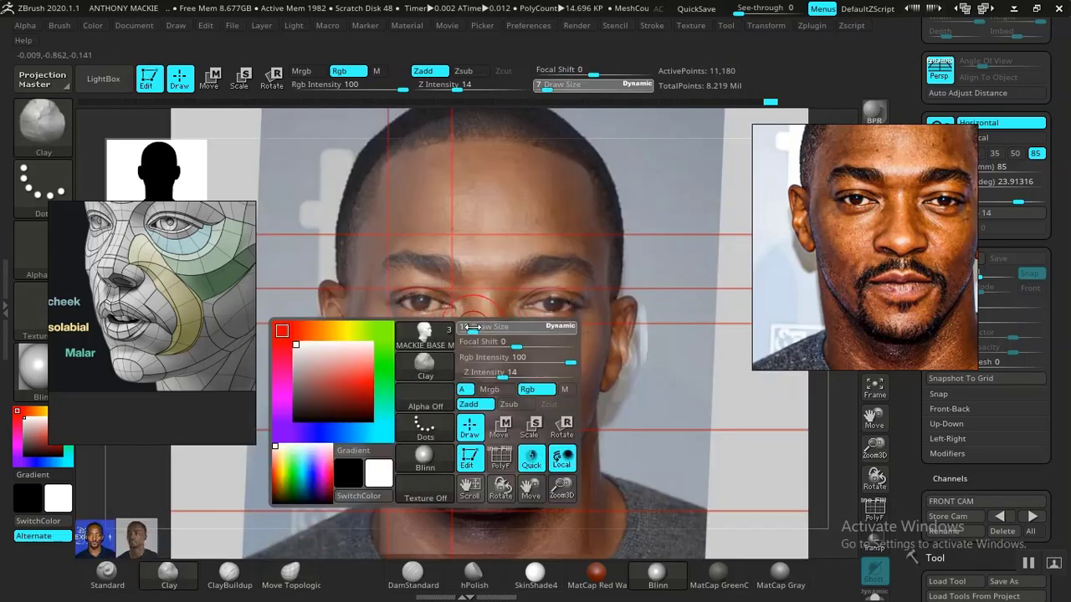
pyautogui.moveTo(472, 328); pyautogui.dragTo(473, 328)
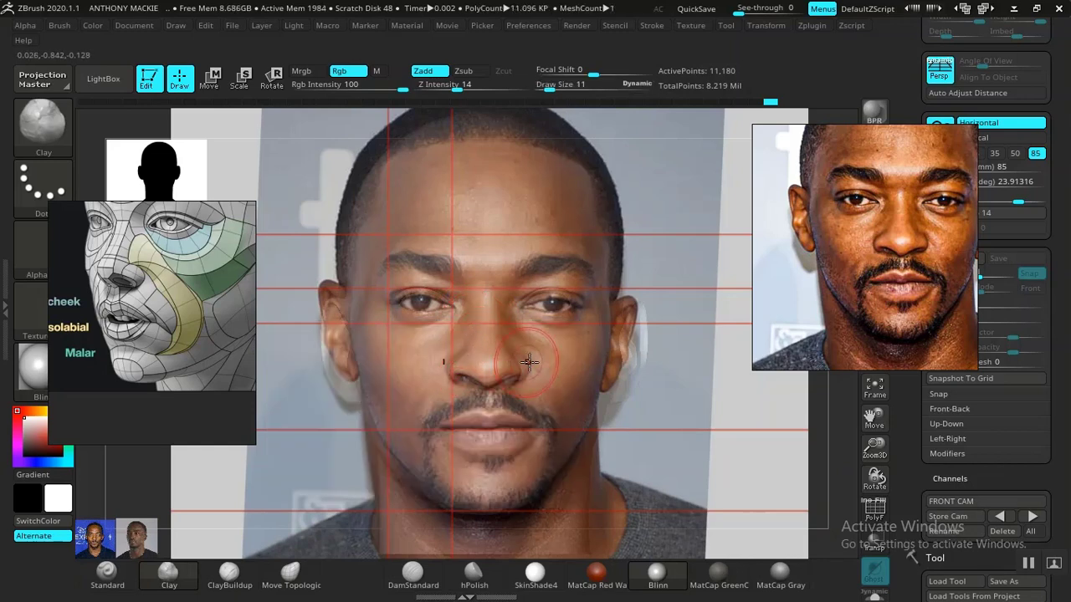
pyautogui.hotkey('shift', 'z')
# Sculpt the side planes of the nose with the Clay brush, smooth them, and switch the material to MatCap Gray
pyautogui.moveTo(673, 404)
pyautogui.keyDown('alt'); pyautogui.mouseDown()
pyautogui.moveTo(724, 485)
pyautogui.moveTo(767, 476)
pyautogui.moveTo(718, 457)
pyautogui.moveTo(727, 480)
pyautogui.moveTo(665, 507)
pyautogui.moveTo(725, 505)
pyautogui.moveTo(603, 490)
pyautogui.moveTo(708, 443)
pyautogui.moveTo(691, 383)
pyautogui.moveTo(706, 484)
pyautogui.moveTo(586, 431)
pyautogui.mouseUp(); pyautogui.keyUp('alt')
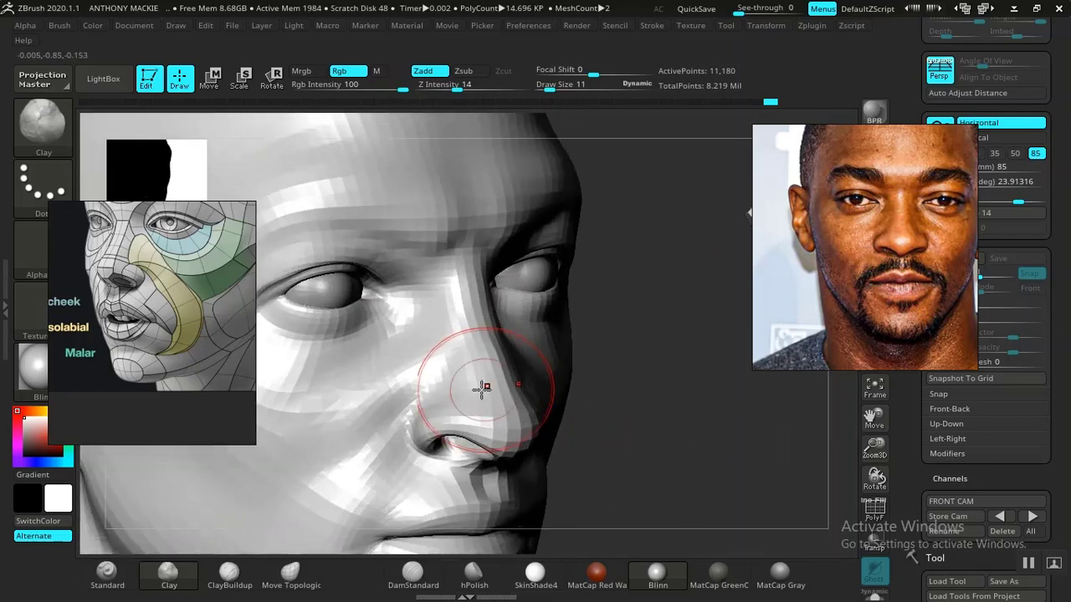
pyautogui.click(768, 585)
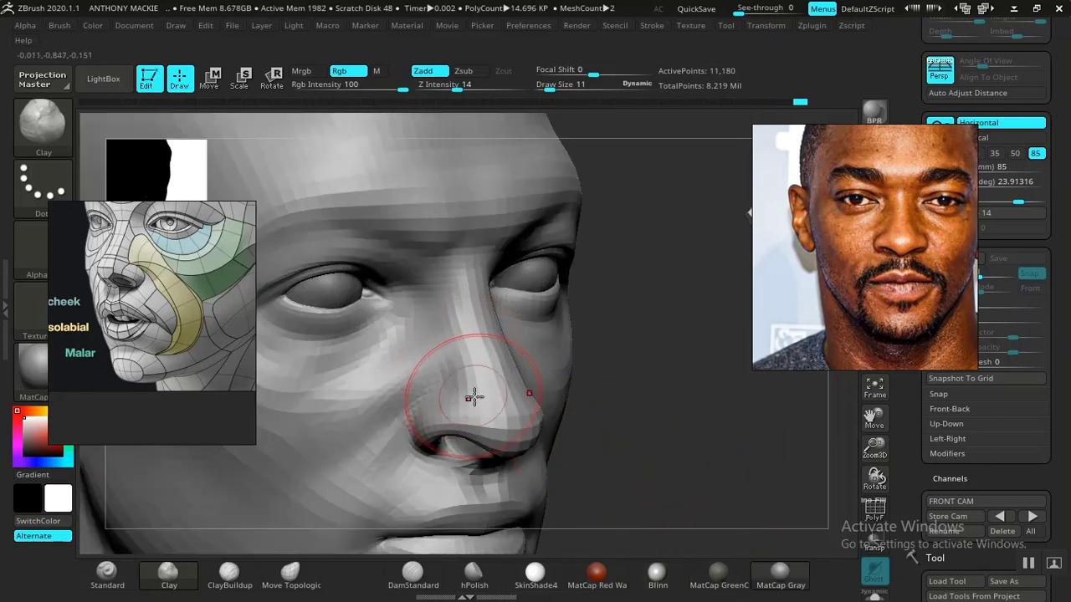
pyautogui.press('shift')
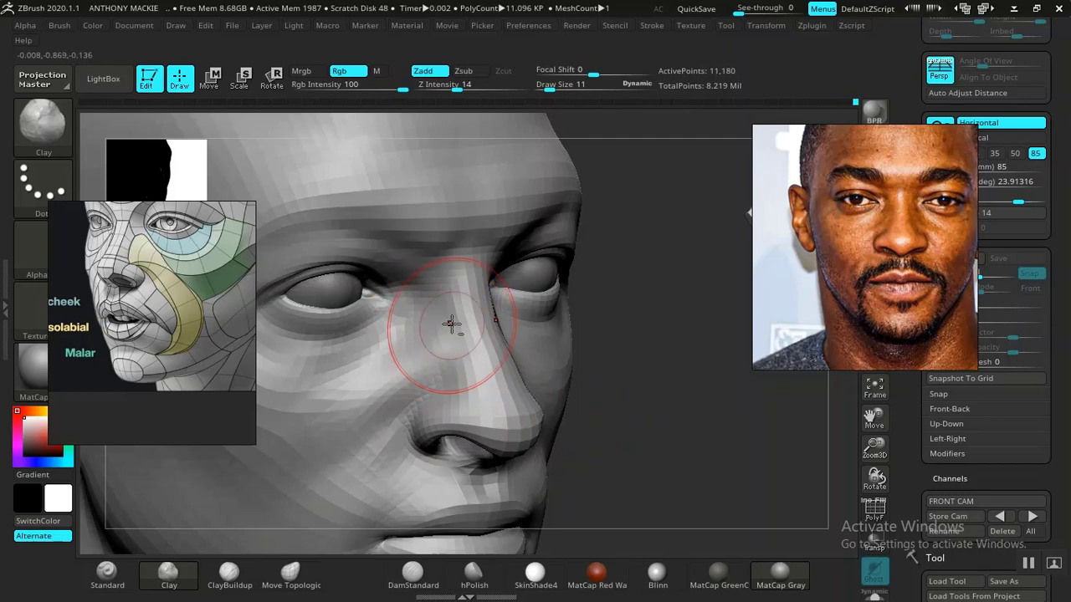
pyautogui.press('shift')
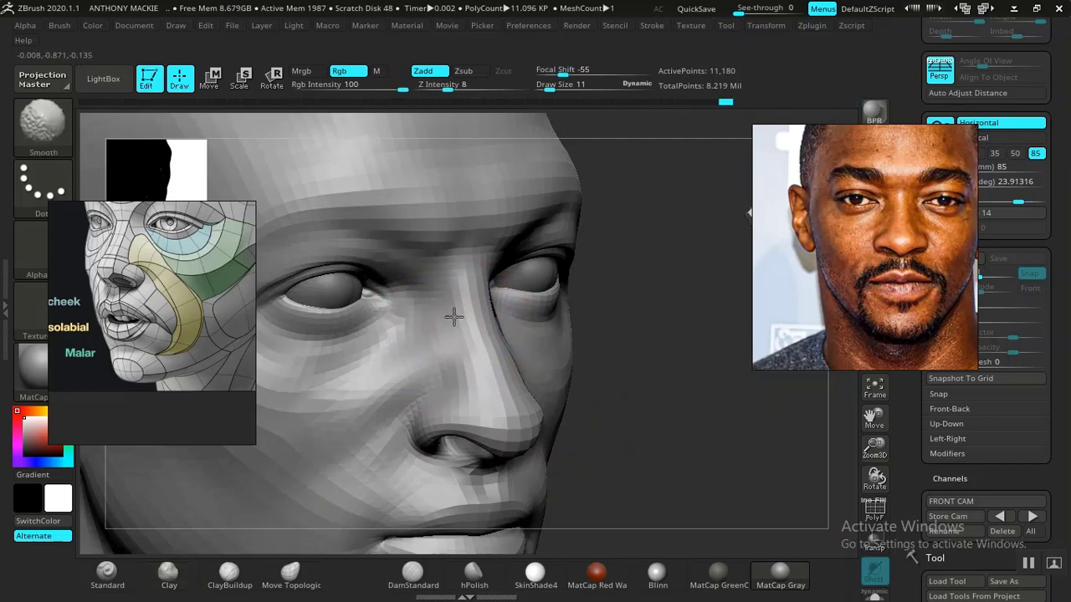
pyautogui.moveTo(685, 430)
pyautogui.mouseDown()
pyautogui.moveTo(686, 447)
pyautogui.moveTo(674, 402)
pyautogui.moveTo(674, 449)
pyautogui.moveTo(717, 469)
pyautogui.moveTo(725, 430)
pyautogui.moveTo(739, 421)
pyautogui.moveTo(686, 425)
pyautogui.mouseUp()
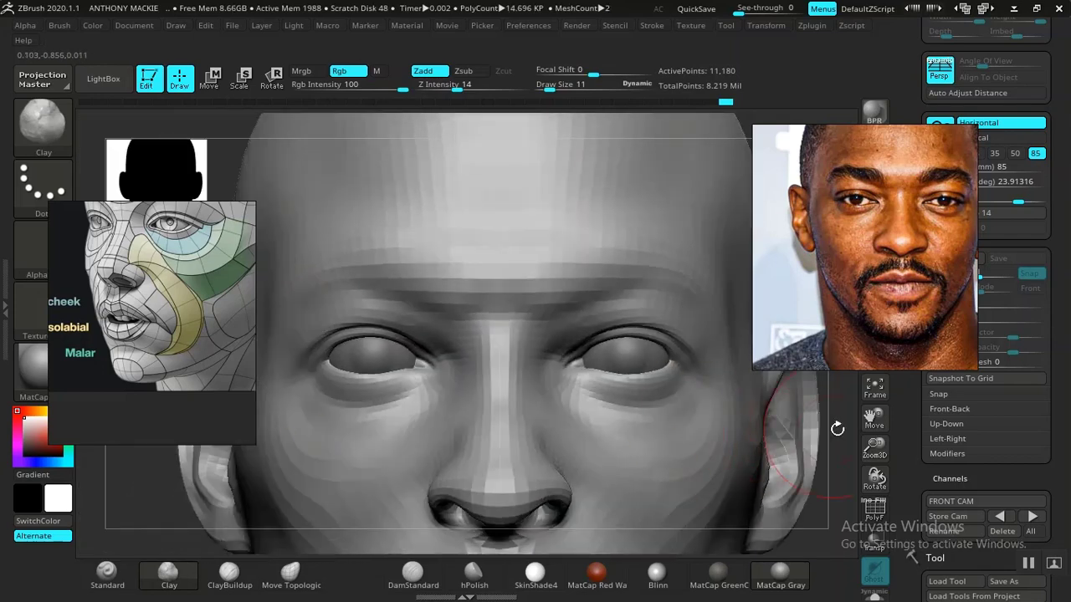
# Examine the nose, ears and overall head shape from the front and in profile
pyautogui.moveTo(842, 428)
pyautogui.mouseDown()
pyautogui.moveTo(789, 371)
pyautogui.moveTo(737, 382)
pyautogui.moveTo(740, 504)
pyautogui.mouseUp()
pyautogui.moveTo(209, 473)
pyautogui.mouseDown()
pyautogui.moveTo(223, 495)
pyautogui.moveTo(256, 478)
pyautogui.moveTo(275, 510)
pyautogui.moveTo(395, 412)
pyautogui.mouseUp()
pyautogui.moveTo(203, 495); pyautogui.dragTo(305, 508)
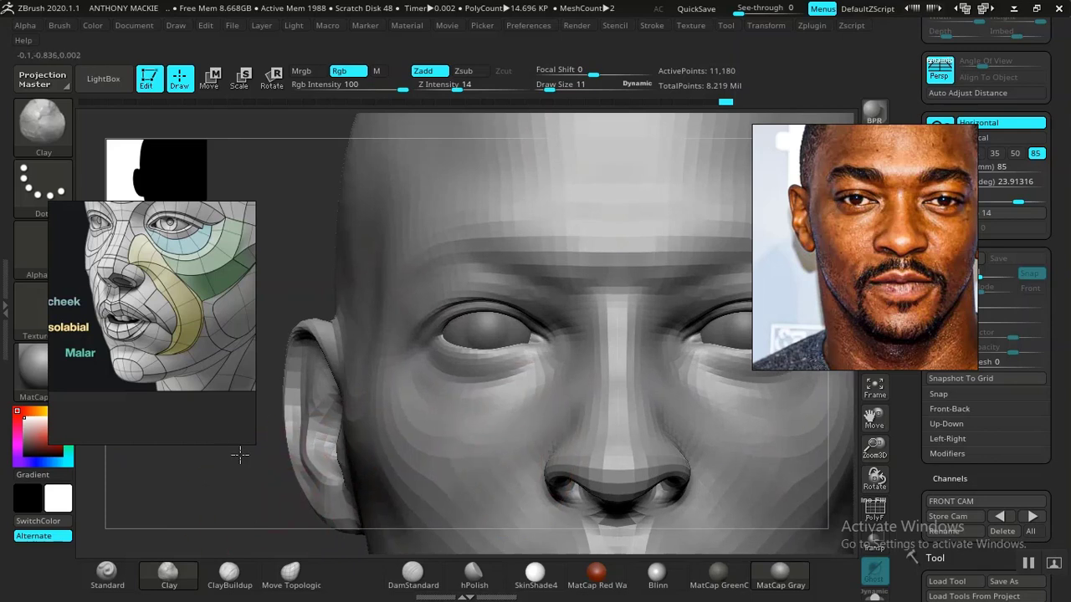
pyautogui.press('f')
pyautogui.moveTo(407, 445); pyautogui.dragTo(335, 441)
pyautogui.moveTo(679, 455); pyautogui.dragTo(593, 441)
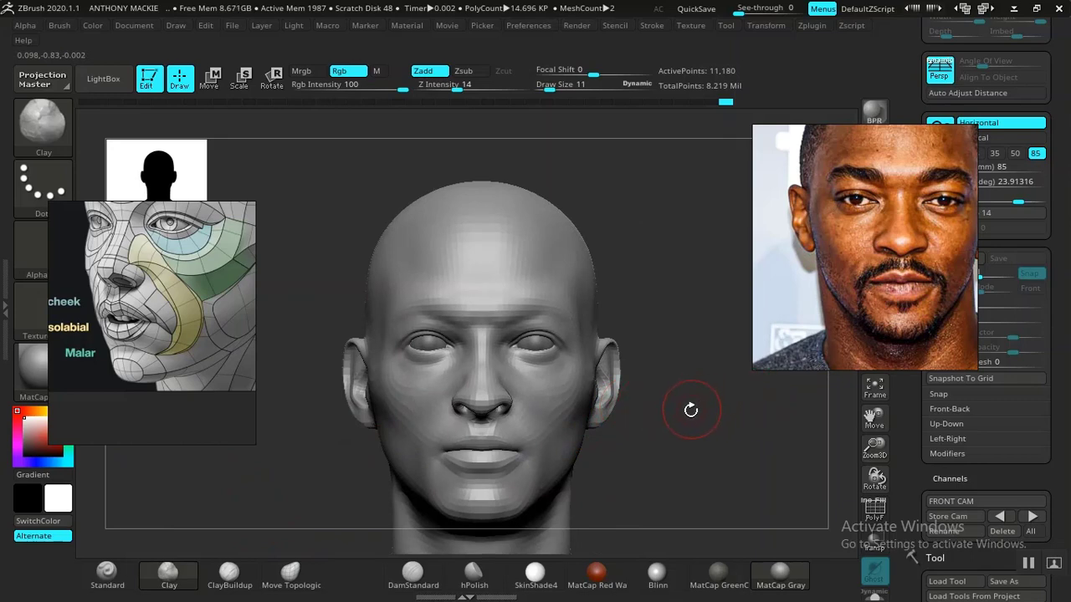
pyautogui.moveTo(690, 409); pyautogui.dragTo(648, 426)
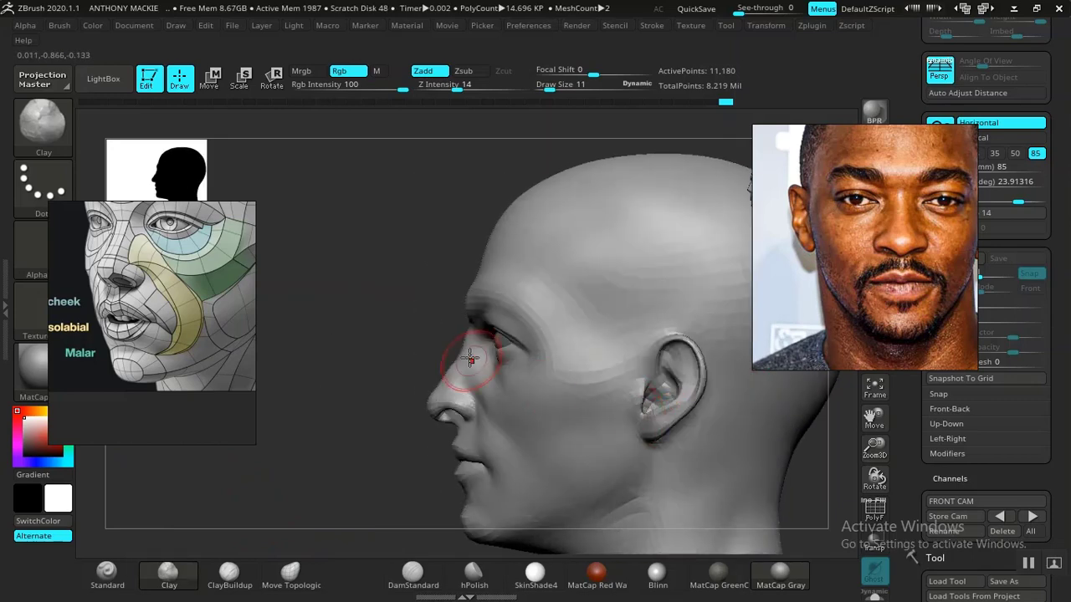
pyautogui.moveTo(373, 332); pyautogui.dragTo(435, 338)
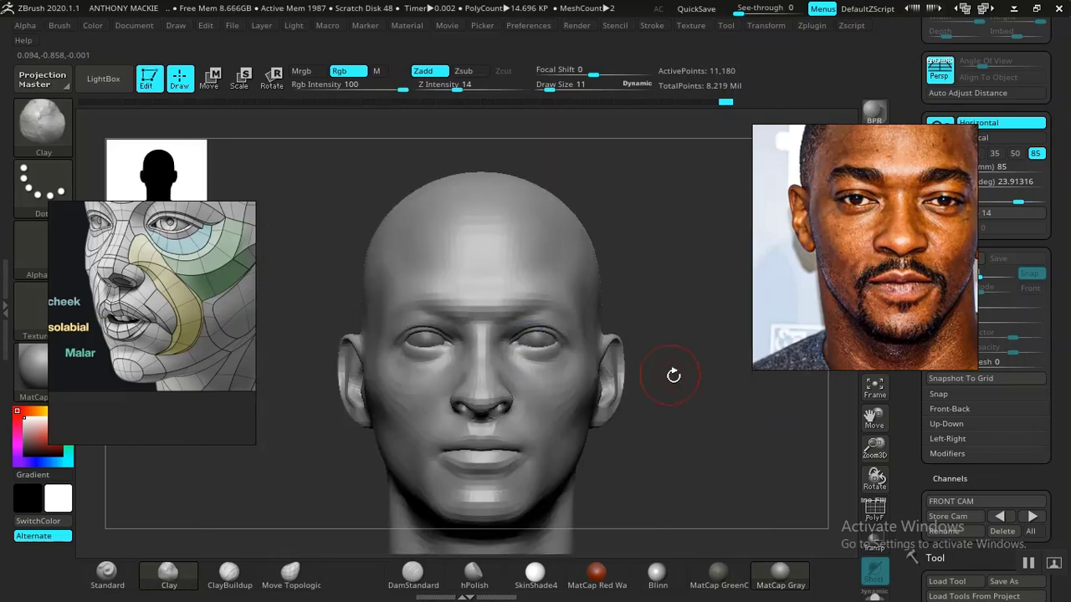
# Compare the forehead and brow with the front reference photo and set the Clay brush's draw size to 24
pyautogui.click(1005, 517)
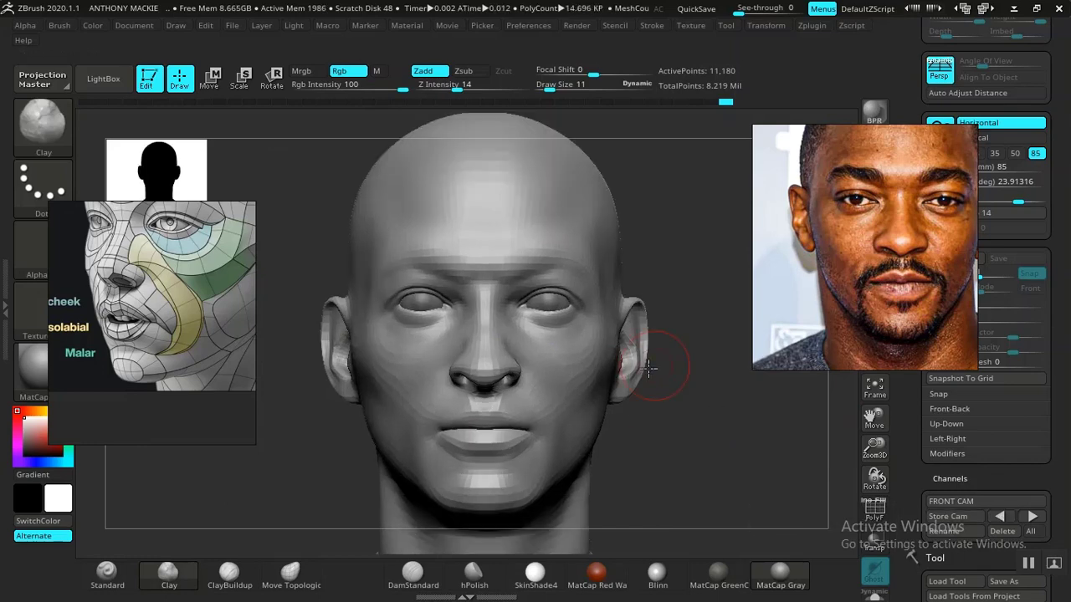
pyautogui.hotkey('shift', 'z')
pyautogui.press('space')
pyautogui.click(486, 242)
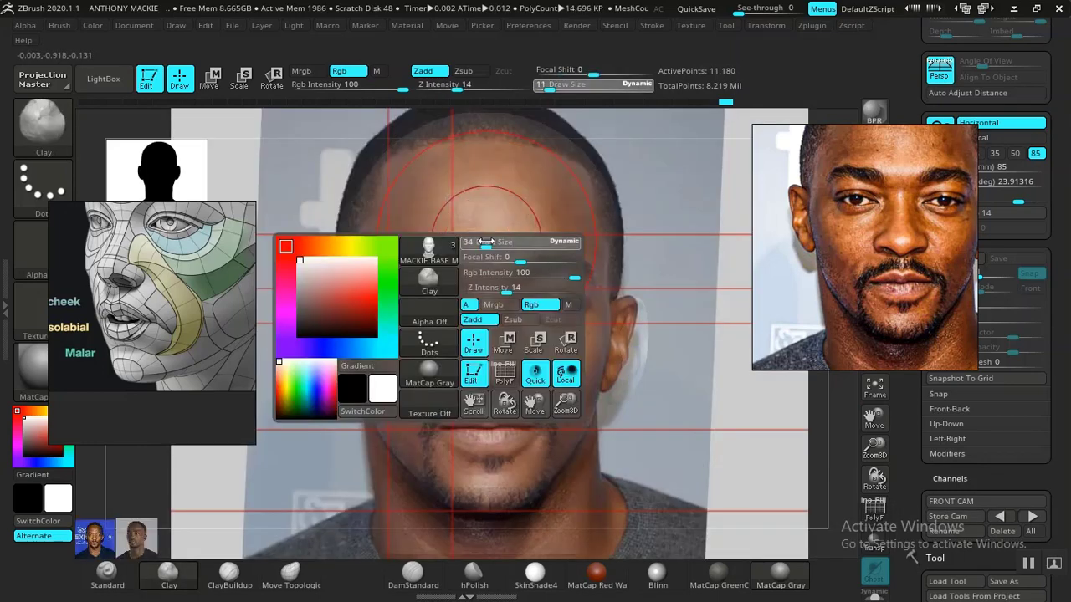
pyautogui.moveTo(481, 241); pyautogui.dragTo(484, 242)
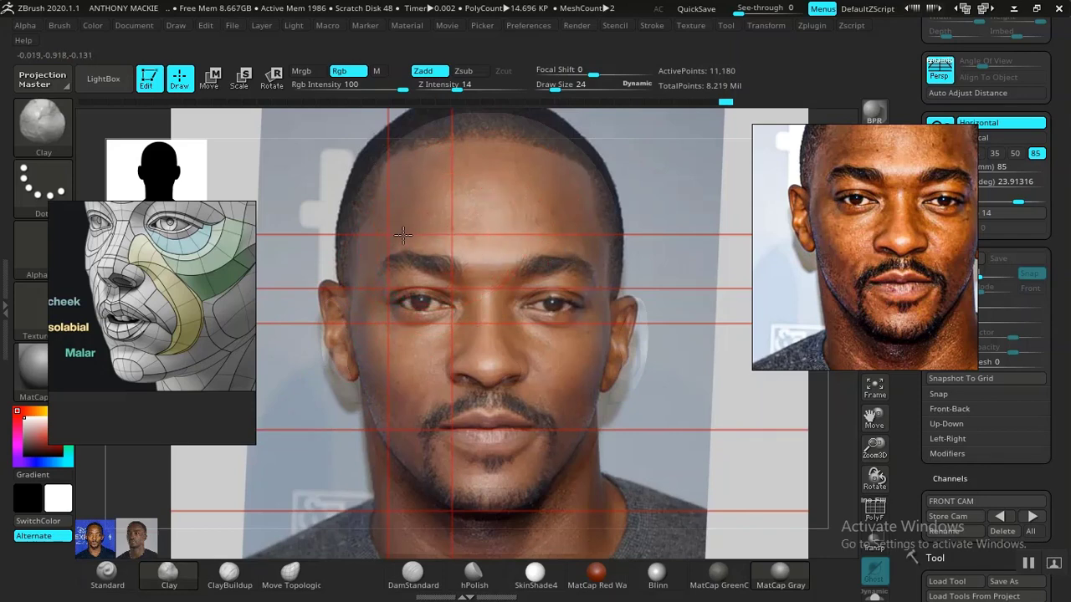
pyautogui.hotkey('shift', 'z')
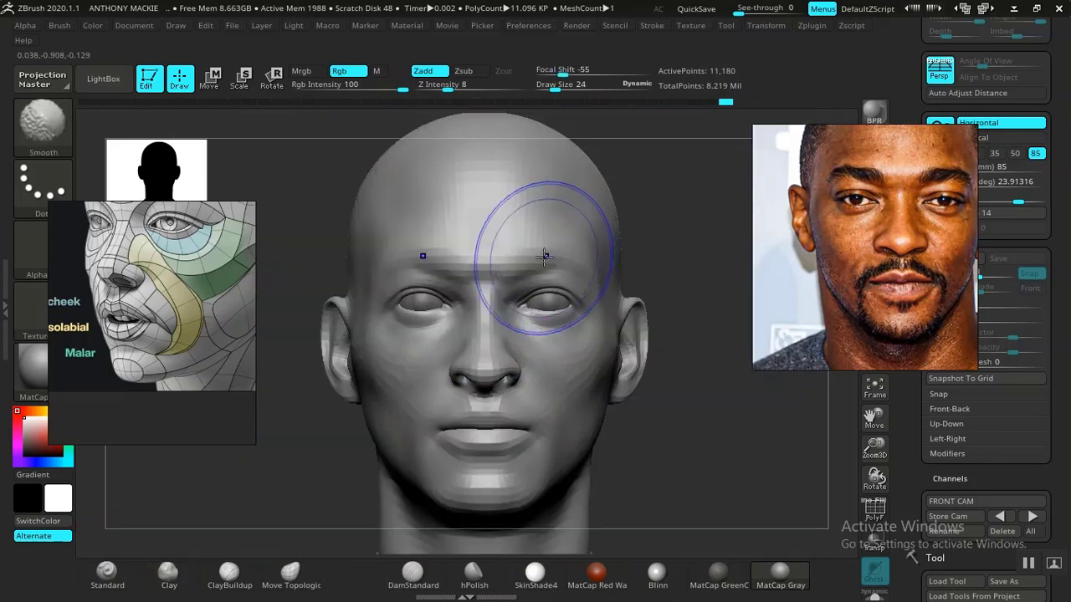
# Review the forehead and head proportions, return to the stored front view, and set the Clay brush's draw size to 14
pyautogui.moveTo(661, 303)
pyautogui.mouseDown()
pyautogui.moveTo(726, 337)
pyautogui.moveTo(722, 351)
pyautogui.moveTo(674, 315)
pyautogui.moveTo(680, 384)
pyautogui.moveTo(660, 375)
pyautogui.moveTo(675, 391)
pyautogui.mouseUp()
pyautogui.press('ctrl')
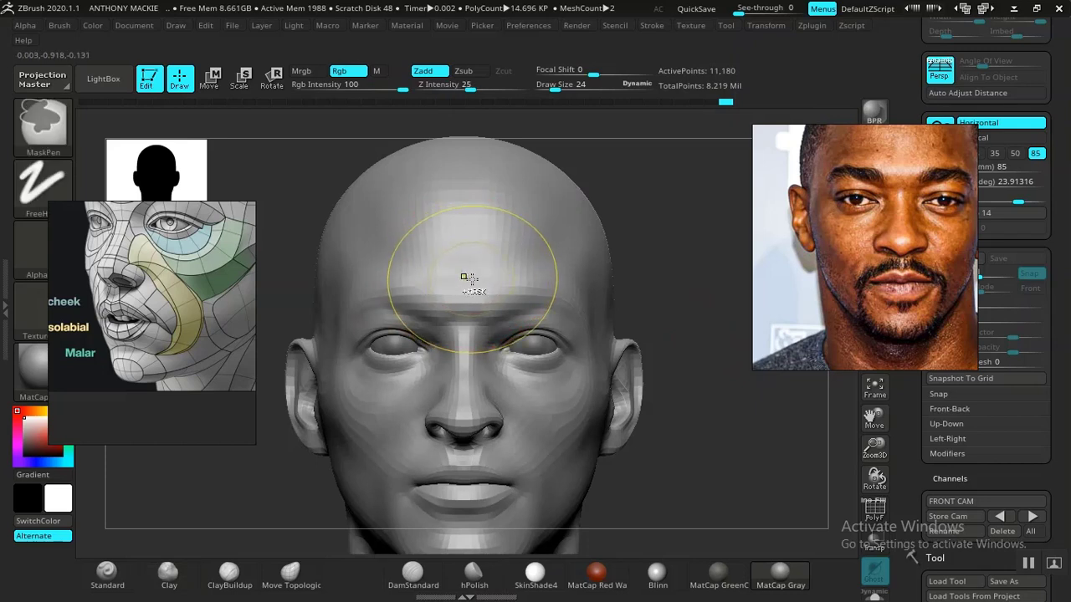
pyautogui.keyDown('alt'); pyautogui.moveTo(688, 385); pyautogui.dragTo(612, 381); pyautogui.keyUp('alt')
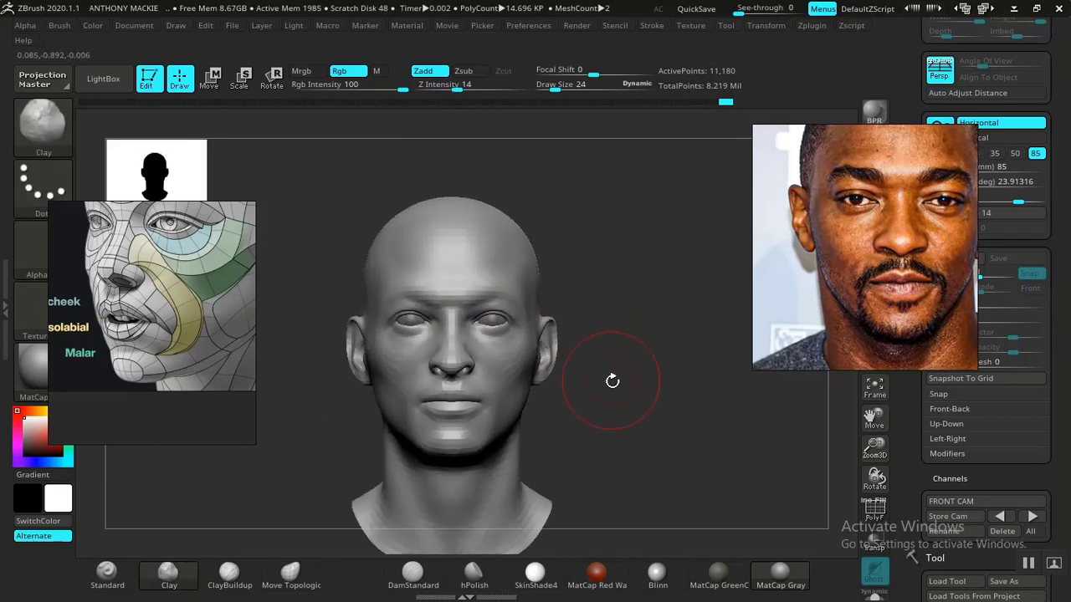
pyautogui.keyDown('alt'); pyautogui.moveTo(686, 389); pyautogui.dragTo(661, 359); pyautogui.keyUp('alt')
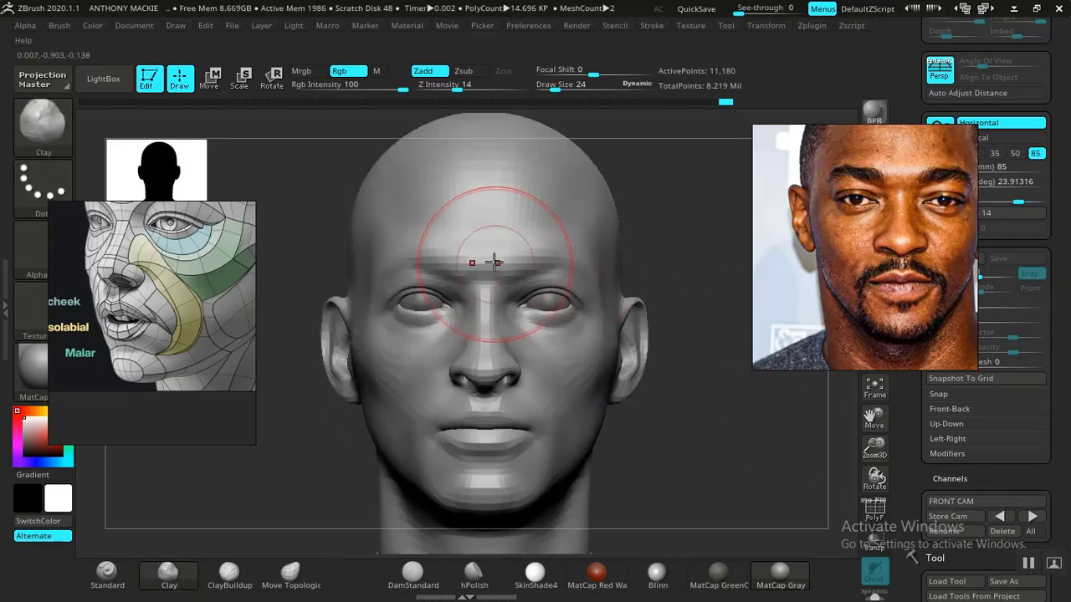
pyautogui.press('space')
pyautogui.moveTo(488, 245); pyautogui.dragTo(479, 245)
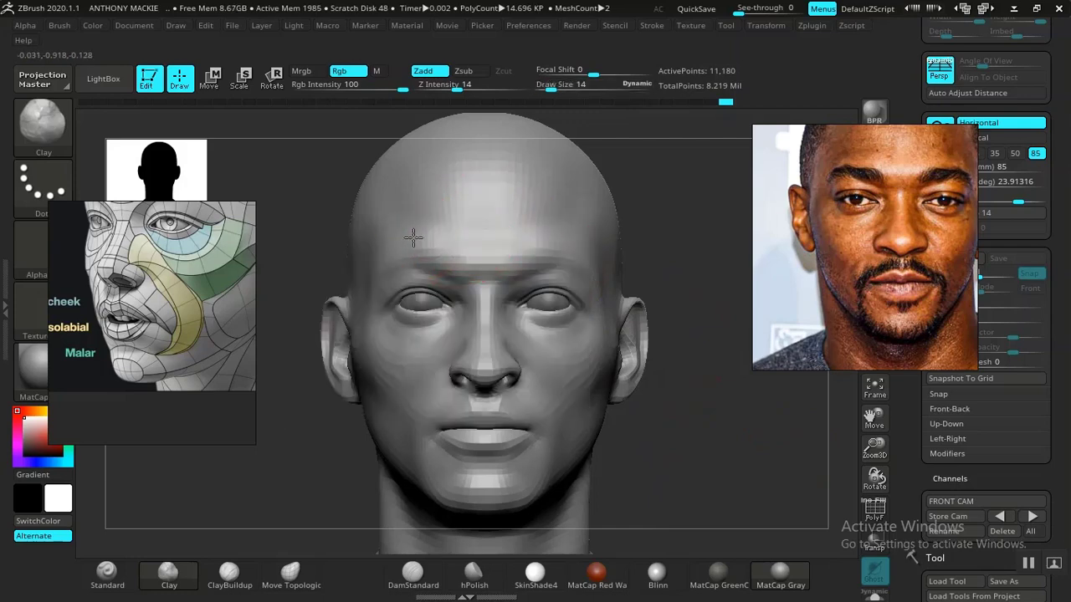
# Compare the head with the front reference photo, reframe the floating portrait to show the full hairline, and restore the stored front view
pyautogui.press('ctrl')
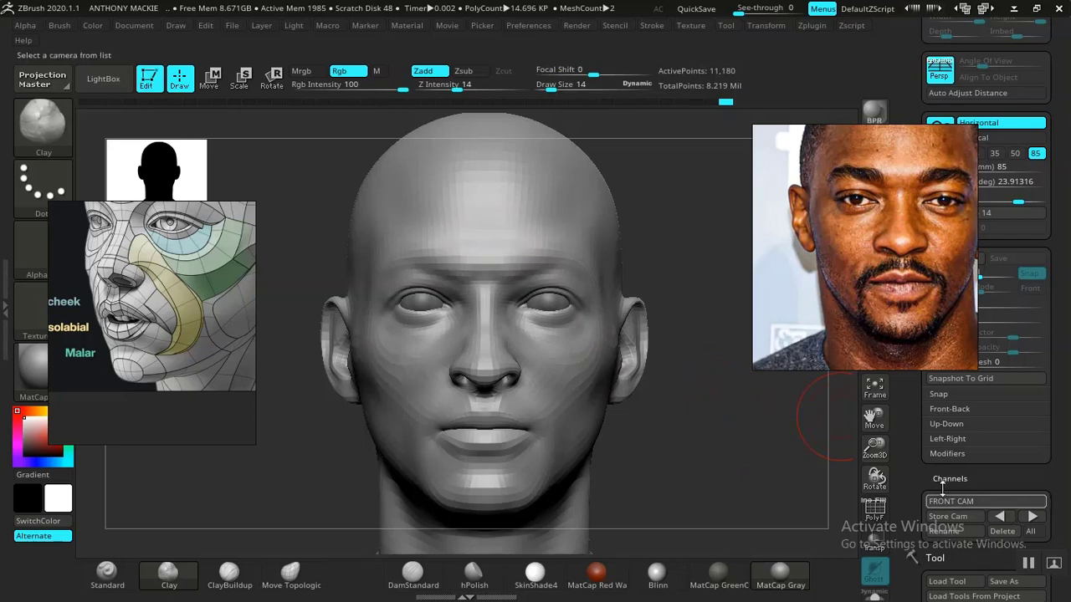
pyautogui.hotkey('shift', 'z')
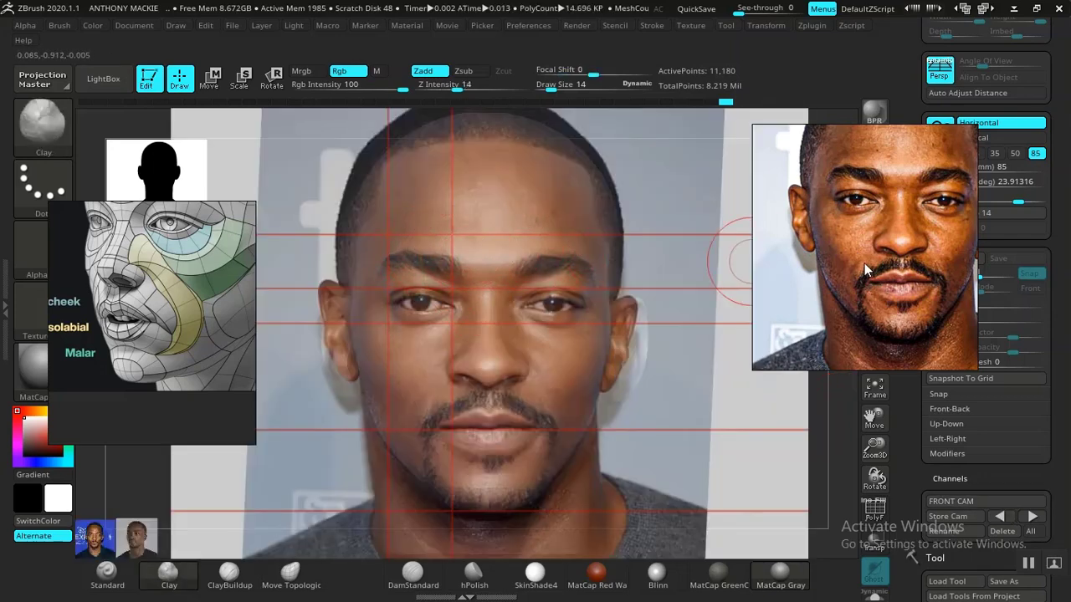
pyautogui.moveTo(864, 263); pyautogui.dragTo(863, 308)
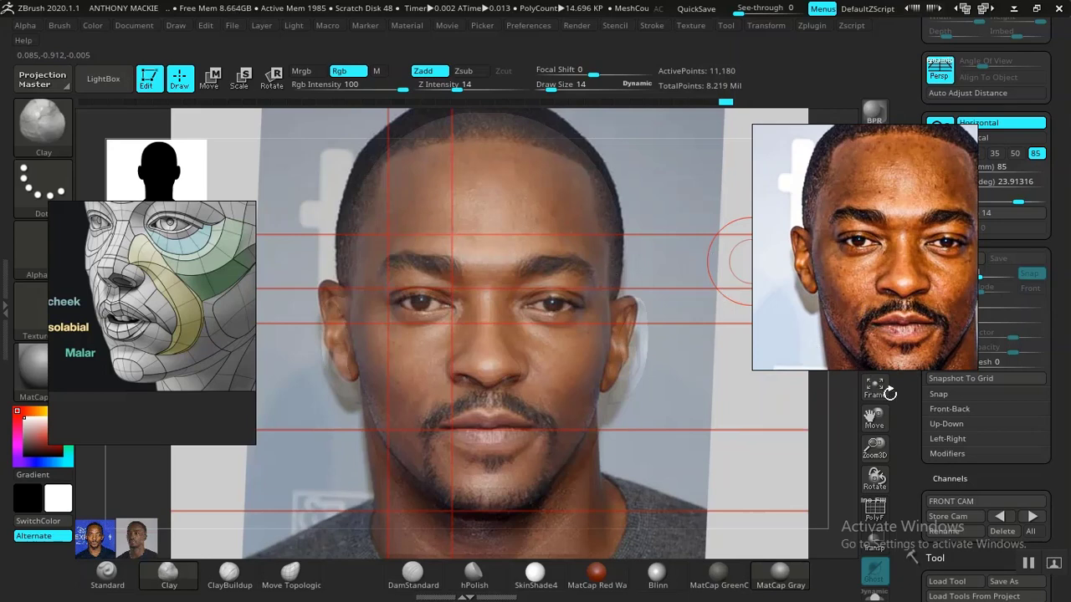
pyautogui.moveTo(911, 396); pyautogui.dragTo(912, 408)
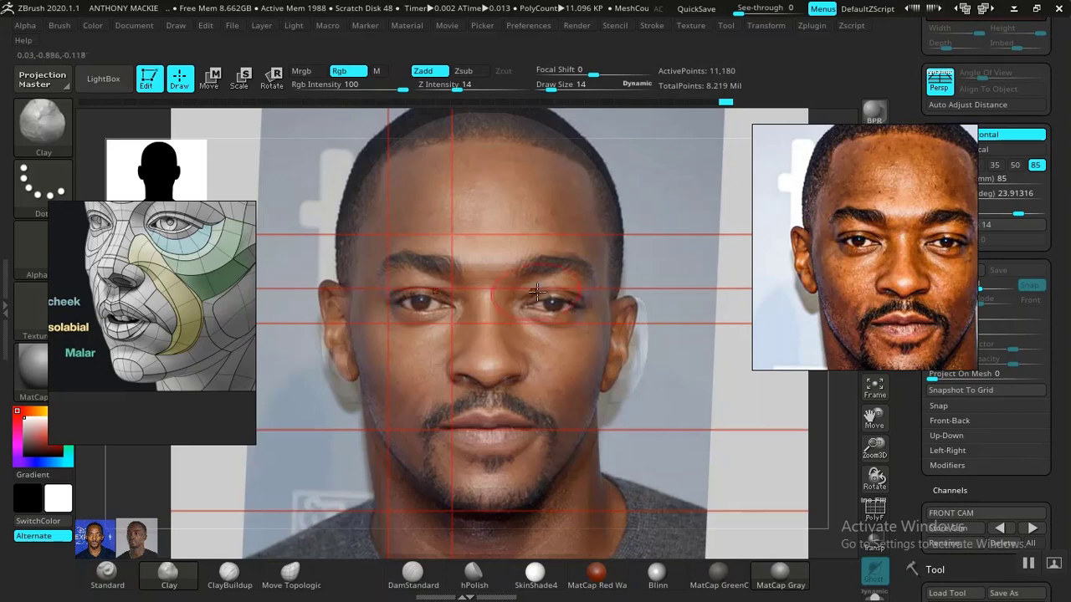
pyautogui.hotkey('shift', 'z')
pyautogui.moveTo(656, 272)
pyautogui.mouseDown()
pyautogui.moveTo(743, 293)
pyautogui.moveTo(647, 313)
pyautogui.moveTo(614, 277)
pyautogui.moveTo(679, 312)
pyautogui.moveTo(636, 284)
pyautogui.moveTo(663, 336)
pyautogui.mouseUp()
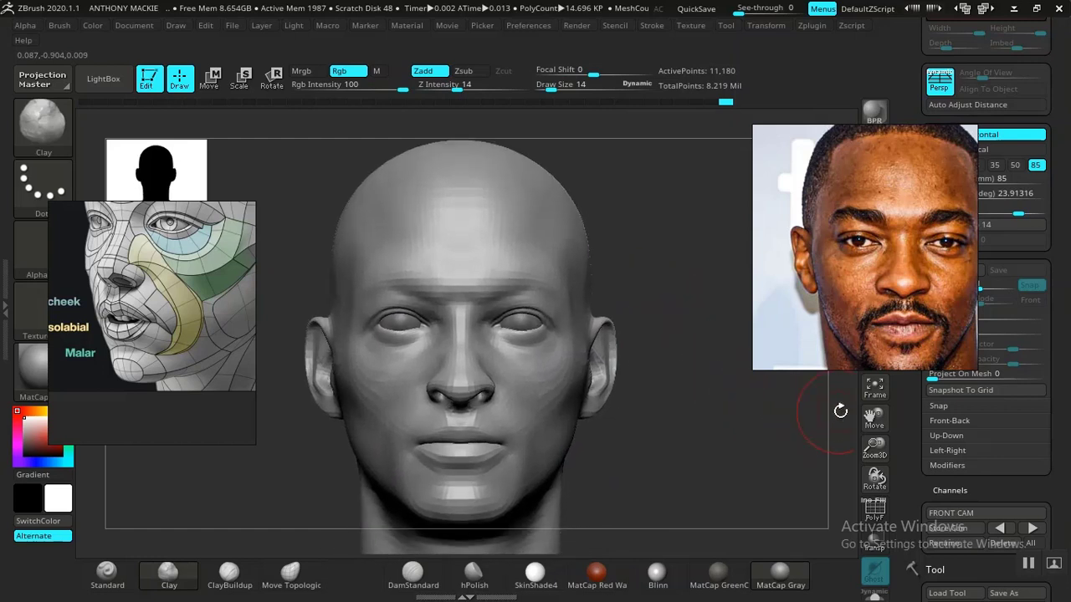
pyautogui.click(1001, 528)
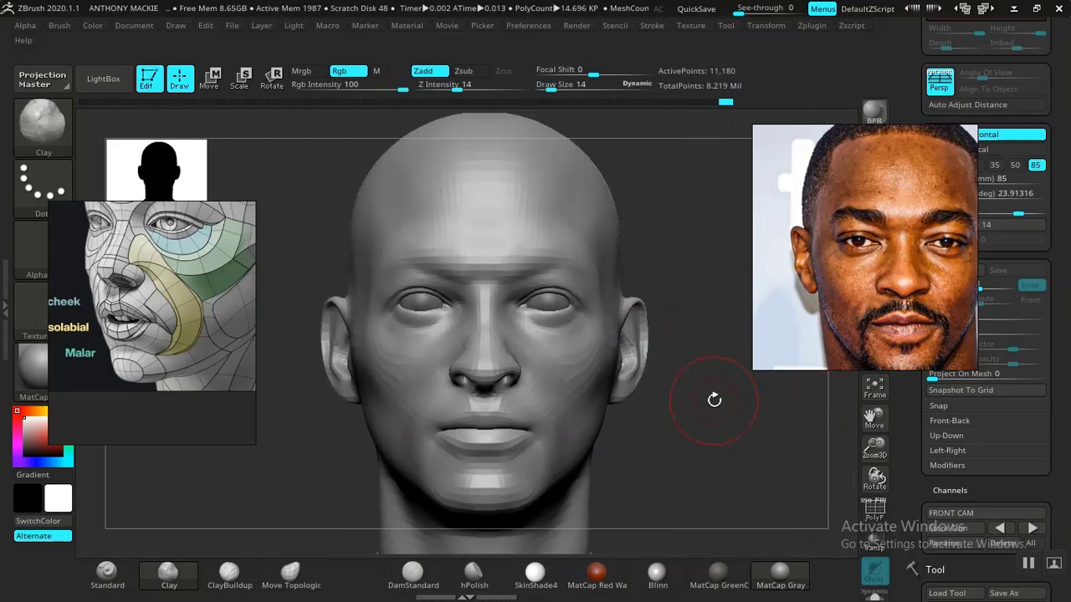
# Refine the brow ridge with the DamStandard brush against the front reference photo and smooth its transition into the forehead
pyautogui.click(413, 583)
pyautogui.hotkey('shift', 'z')
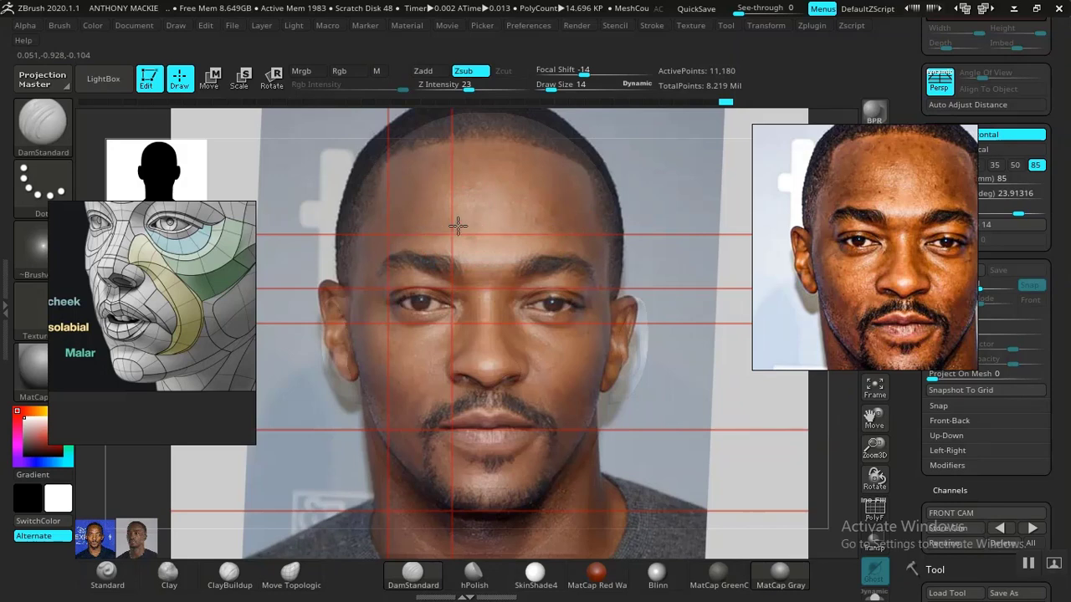
pyautogui.hotkey('shift', 'z')
pyautogui.moveTo(676, 290)
pyautogui.mouseDown()
pyautogui.moveTo(729, 305)
pyautogui.moveTo(702, 272)
pyautogui.moveTo(665, 326)
pyautogui.moveTo(507, 335)
pyautogui.mouseUp()
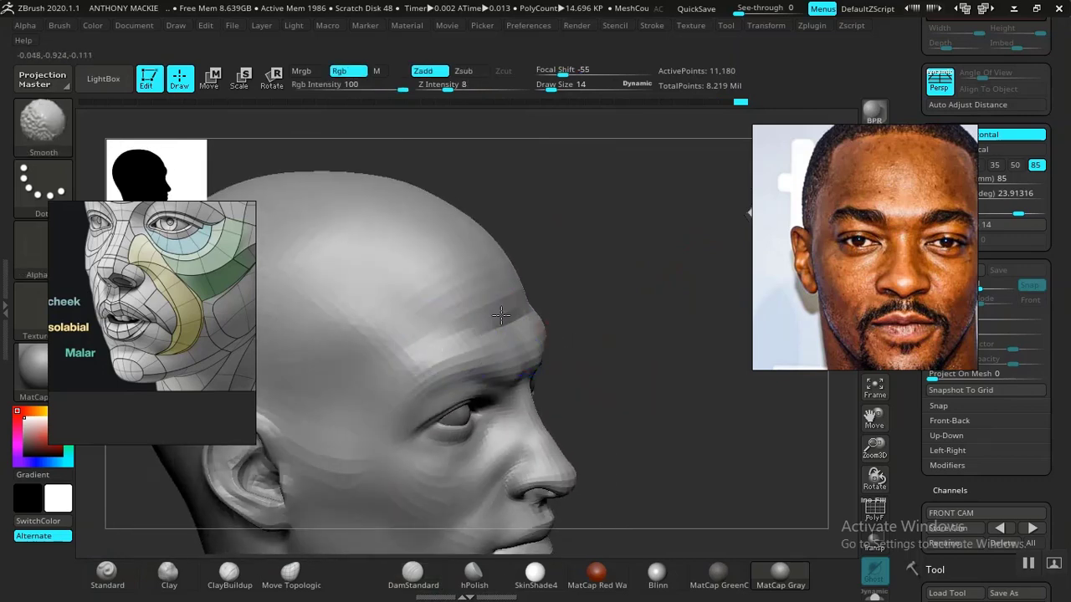
pyautogui.keyDown('alt'); pyautogui.moveTo(669, 337); pyautogui.dragTo(659, 318); pyautogui.keyUp('alt')
pyautogui.moveTo(659, 318); pyautogui.dragTo(622, 309)
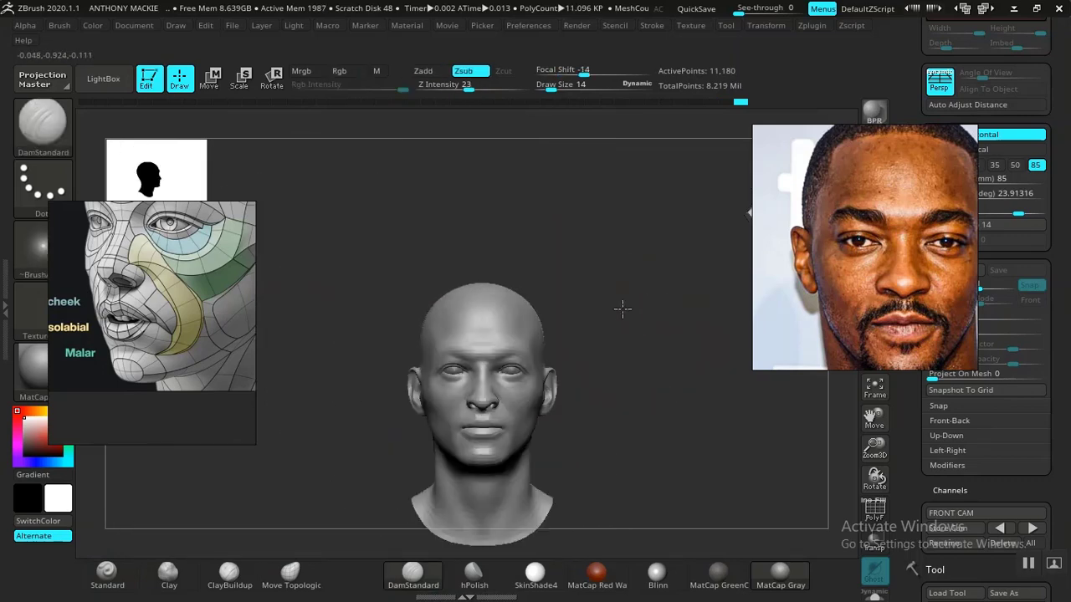
# Choose the Move Topological brush and examine the mouth, jaw and chin from the front and at an angle
pyautogui.moveTo(645, 344); pyautogui.dragTo(652, 452)
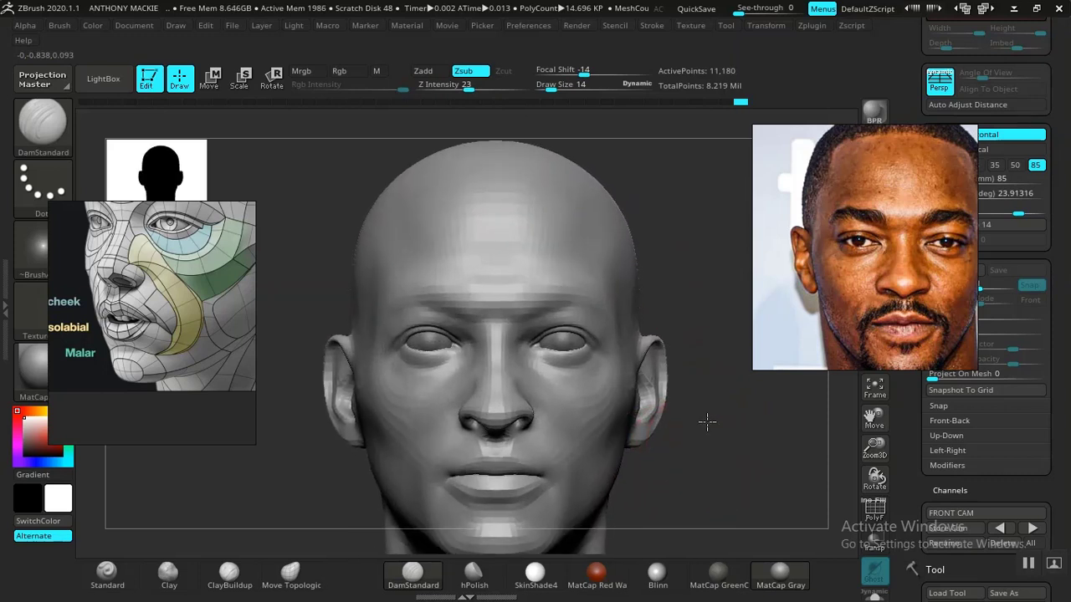
pyautogui.keyDown('alt'); pyautogui.moveTo(707, 420); pyautogui.dragTo(691, 390); pyautogui.keyUp('alt')
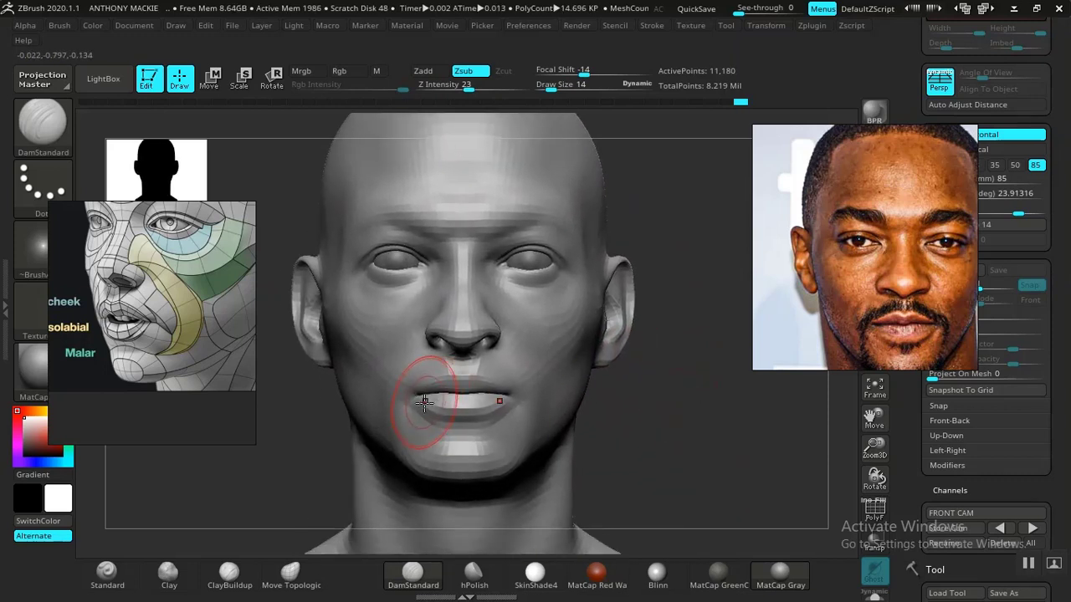
pyautogui.click(293, 578)
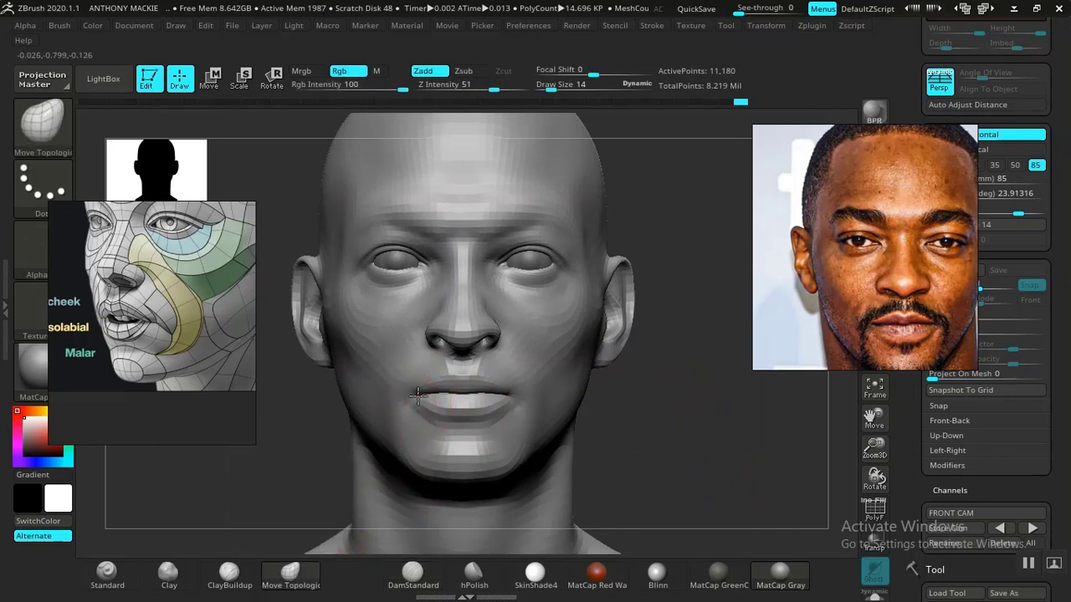
pyautogui.moveTo(638, 379)
pyautogui.mouseDown()
pyautogui.moveTo(689, 402)
pyautogui.moveTo(693, 445)
pyautogui.moveTo(686, 406)
pyautogui.moveTo(729, 402)
pyautogui.moveTo(667, 401)
pyautogui.moveTo(655, 358)
pyautogui.mouseUp()
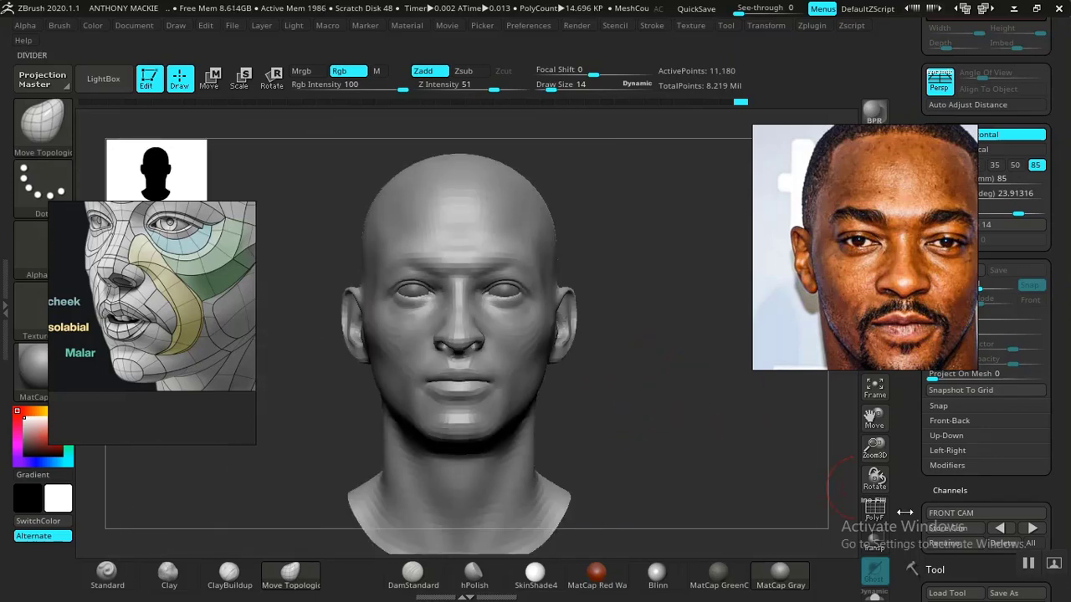
pyautogui.moveTo(629, 402)
pyautogui.mouseDown()
pyautogui.moveTo(680, 415)
pyautogui.moveTo(681, 483)
pyautogui.moveTo(697, 486)
pyautogui.moveTo(695, 466)
pyautogui.moveTo(546, 416)
pyautogui.mouseUp()
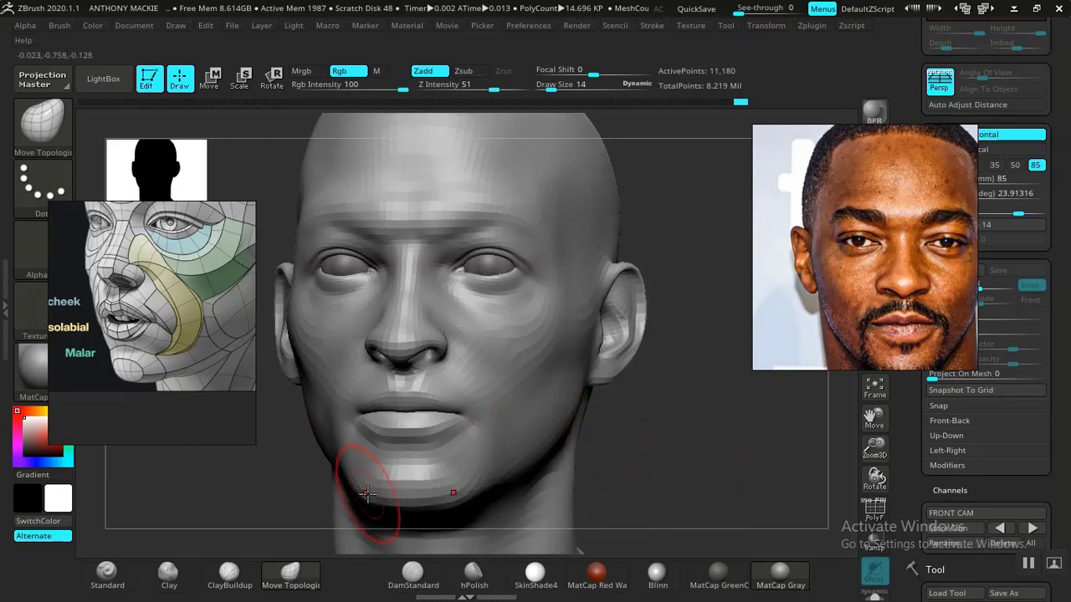
# Smooth the lower cheek between the mouth corner and the jaw in near-profile view
pyautogui.click(102, 581)
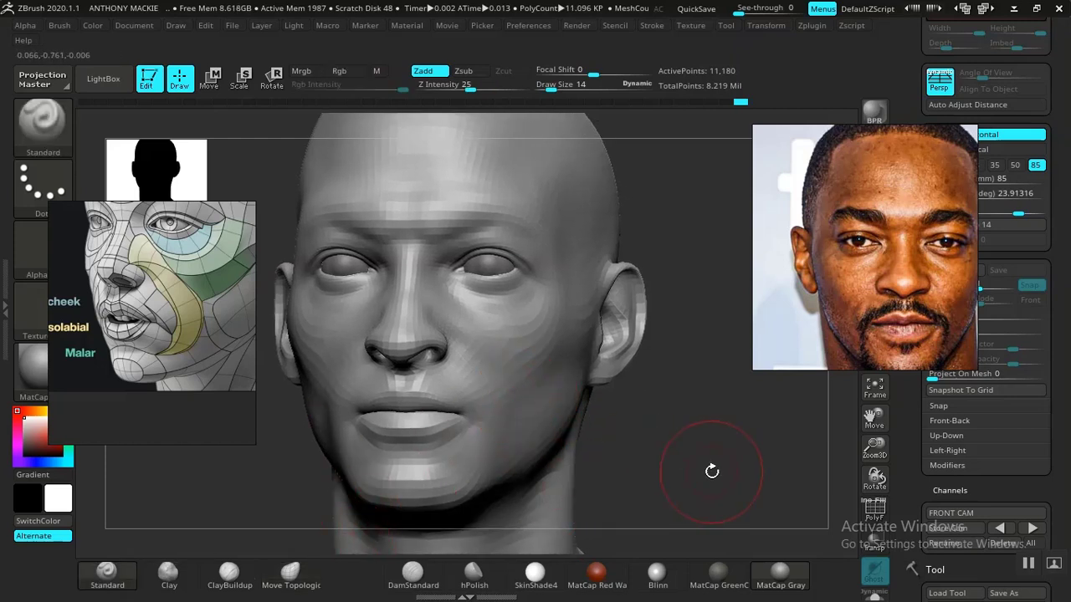
pyautogui.moveTo(712, 472)
pyautogui.mouseDown()
pyautogui.moveTo(641, 402)
pyautogui.moveTo(638, 432)
pyautogui.moveTo(614, 401)
pyautogui.moveTo(634, 464)
pyautogui.moveTo(677, 444)
pyautogui.moveTo(676, 428)
pyautogui.mouseUp()
pyautogui.press('shift')
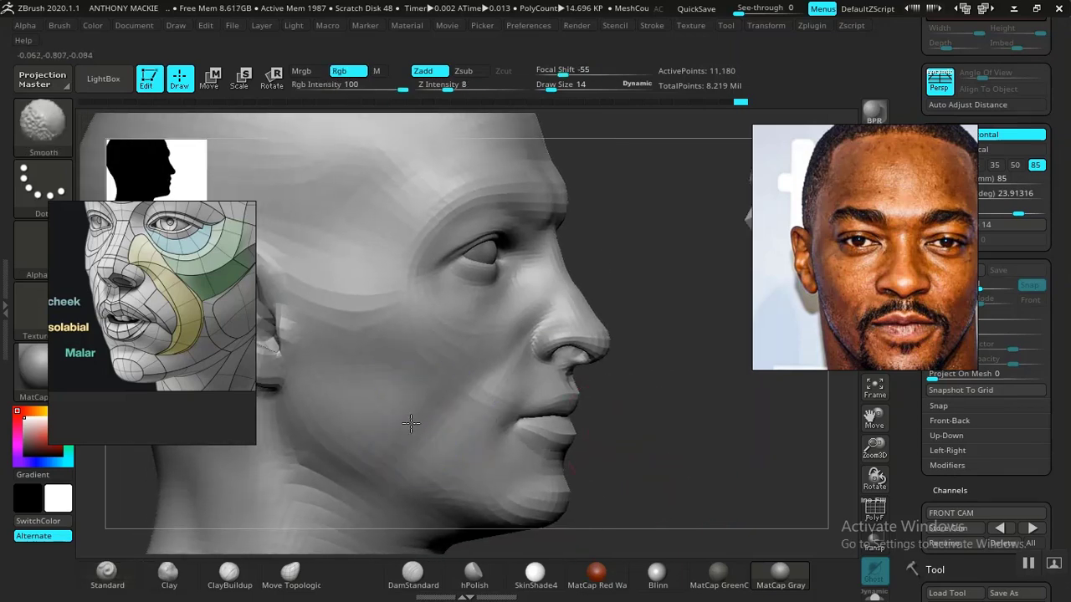
pyautogui.keyDown('shift'); pyautogui.moveTo(427, 454); pyautogui.dragTo(433, 431); pyautogui.keyUp('shift')
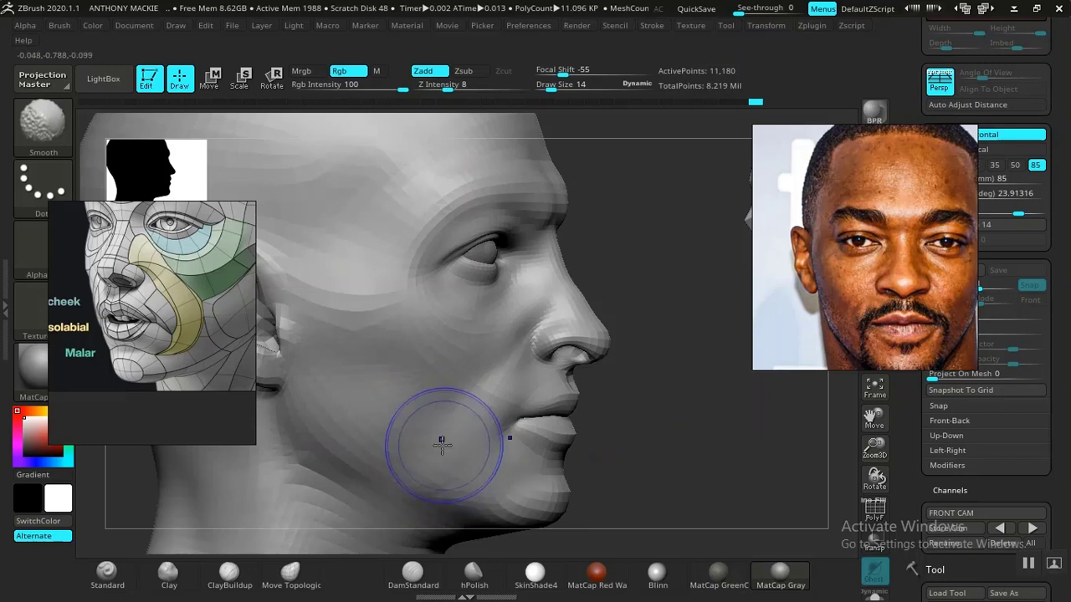
# Build up and smooth the lower cheek and jaw area with the Clay and ClayBuildup brushes
pyautogui.click(168, 573)
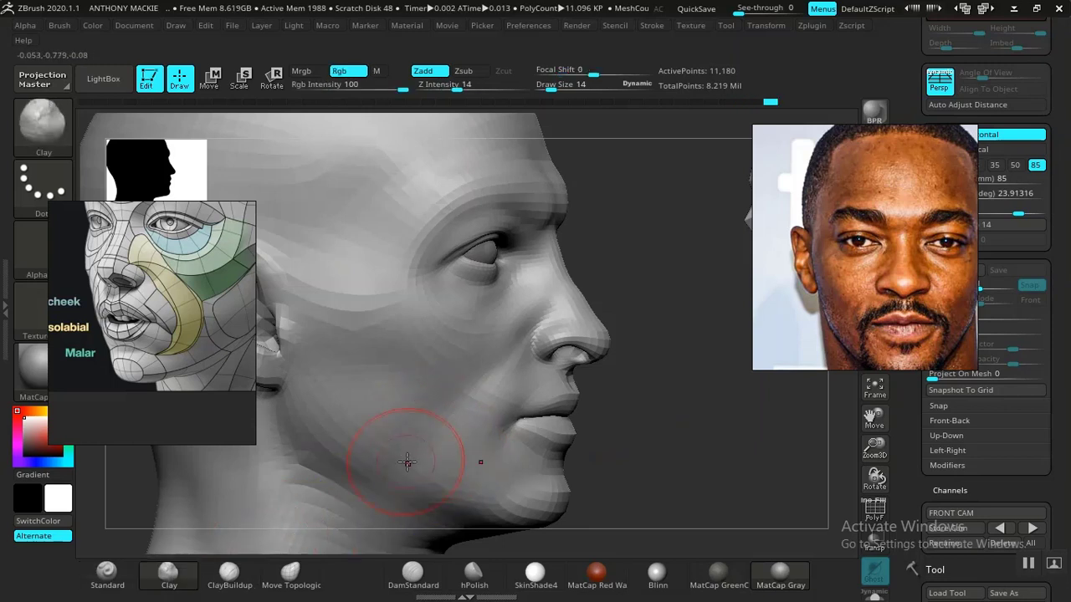
pyautogui.press('shift')
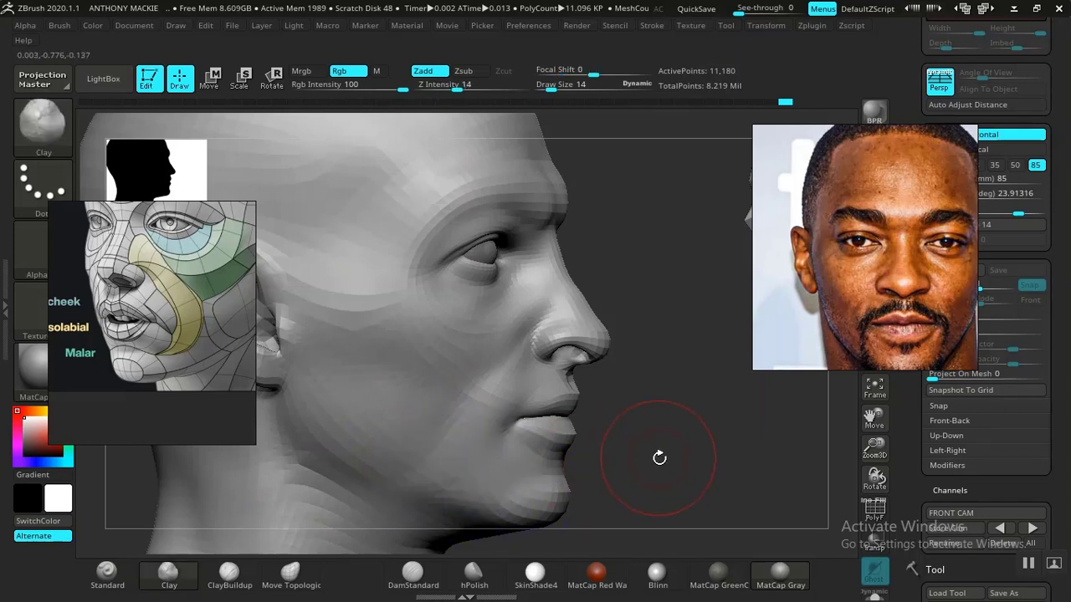
pyautogui.moveTo(662, 454)
pyautogui.keyDown('shift'); pyautogui.mouseDown()
pyautogui.moveTo(633, 435)
pyautogui.moveTo(658, 464)
pyautogui.mouseUp(); pyautogui.keyUp('shift')
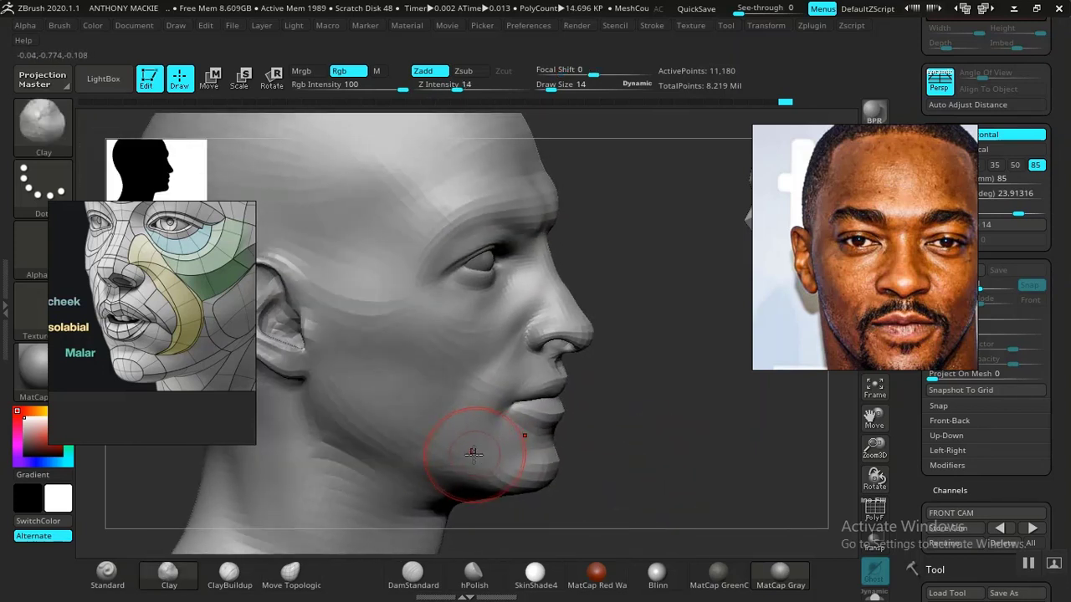
pyautogui.click(229, 574)
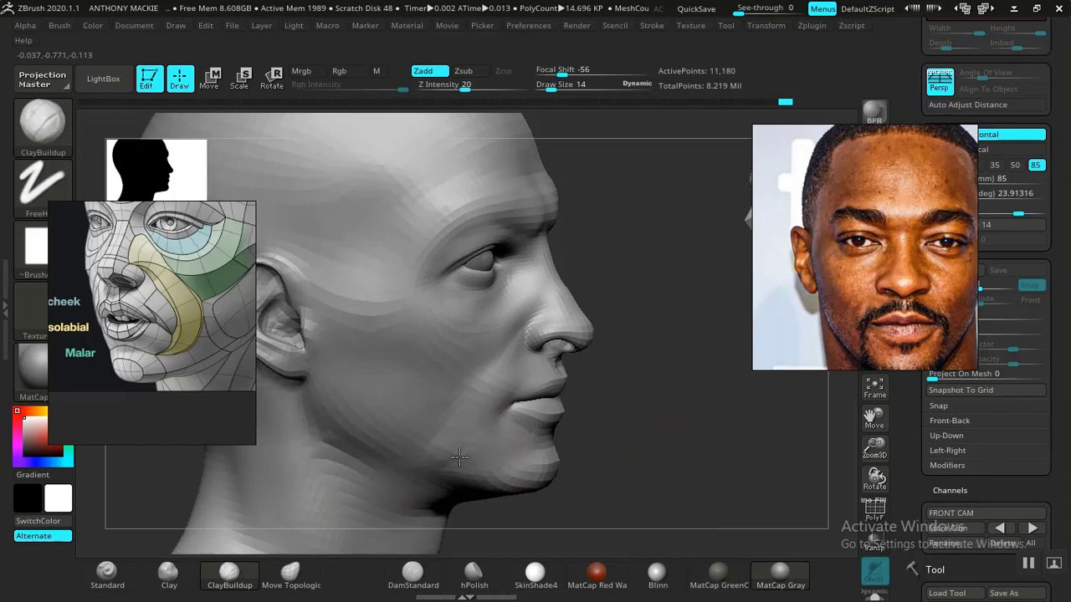
pyautogui.press('shift')
pyautogui.moveTo(619, 424)
pyautogui.keyDown('alt'); pyautogui.mouseDown()
pyautogui.moveTo(552, 399)
pyautogui.moveTo(621, 409)
pyautogui.moveTo(708, 452)
pyautogui.moveTo(693, 426)
pyautogui.moveTo(661, 439)
pyautogui.moveTo(756, 435)
pyautogui.moveTo(711, 426)
pyautogui.moveTo(717, 469)
pyautogui.moveTo(693, 459)
pyautogui.moveTo(708, 455)
pyautogui.moveTo(695, 445)
pyautogui.moveTo(672, 442)
pyautogui.moveTo(693, 446)
pyautogui.moveTo(694, 430)
pyautogui.moveTo(650, 423)
pyautogui.moveTo(669, 410)
pyautogui.moveTo(674, 419)
pyautogui.mouseUp(); pyautogui.keyUp('alt')
pyautogui.press('shift')
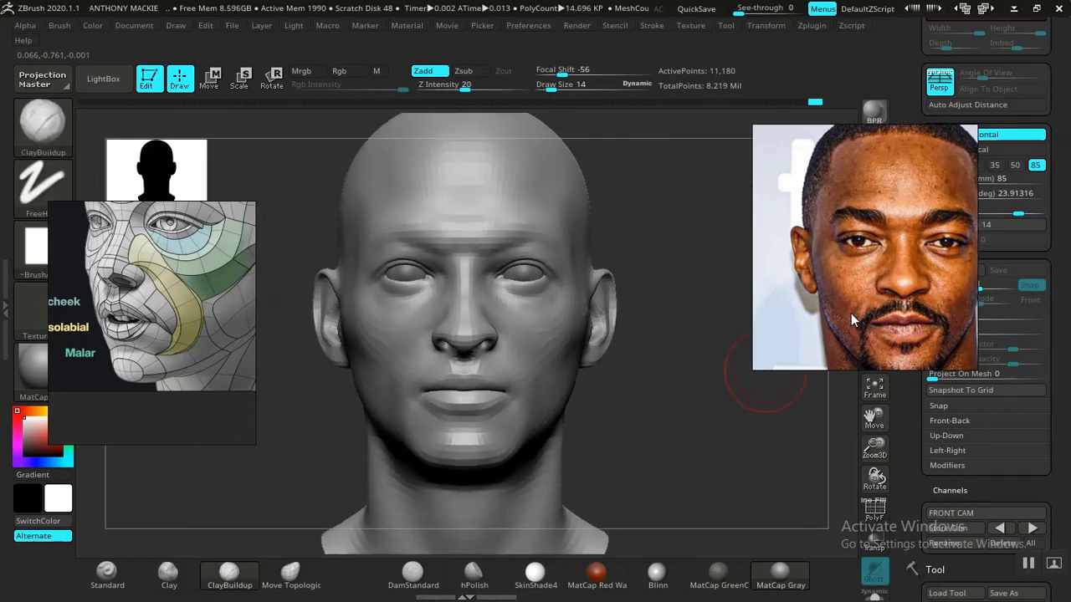
# Reframe the floating portrait to show the whole face and carve a crease below the cheekbone toward the ear with DamStandard
pyautogui.moveTo(851, 312); pyautogui.dragTo(828, 307, button='middle')
pyautogui.moveTo(616, 396); pyautogui.dragTo(662, 483)
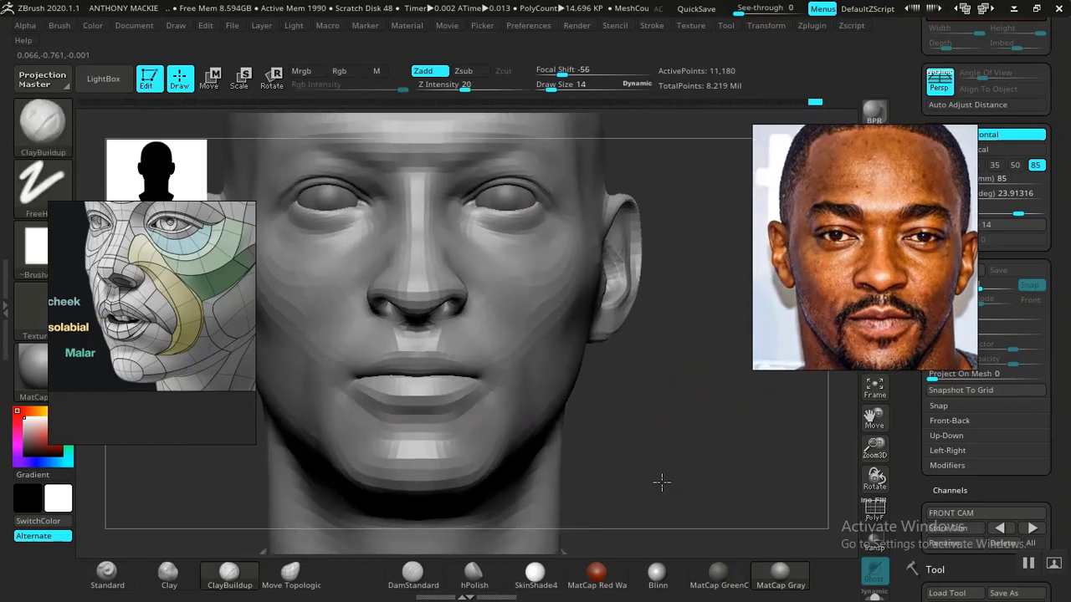
pyautogui.click(413, 575)
pyautogui.moveTo(662, 454)
pyautogui.mouseDown()
pyautogui.moveTo(712, 446)
pyautogui.moveTo(693, 426)
pyautogui.moveTo(697, 438)
pyautogui.moveTo(633, 408)
pyautogui.mouseUp()
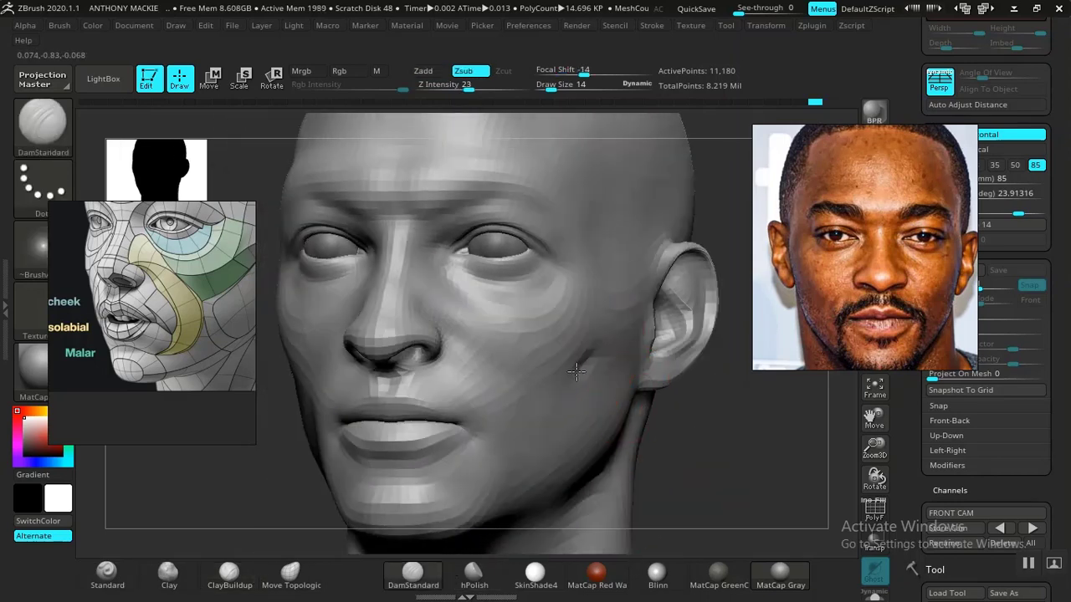
pyautogui.moveTo(600, 360); pyautogui.dragTo(582, 359, button='right')
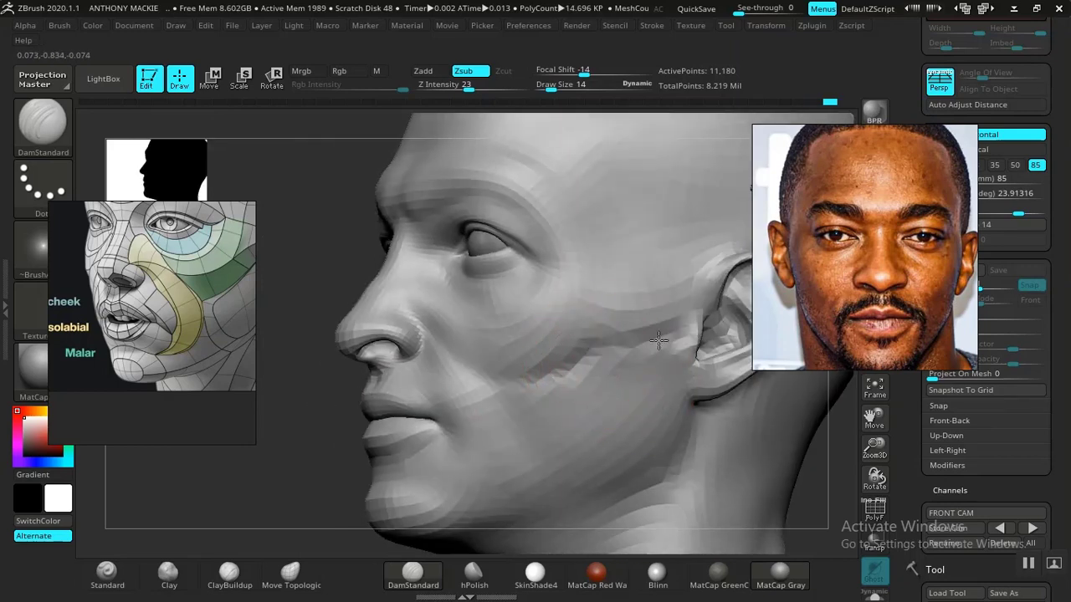
# Reframe the facial anatomy reference on the cheek planes and check the cheekbone crease against it from the front and at an angle
pyautogui.moveTo(833, 463); pyautogui.dragTo(723, 453)
pyautogui.moveTo(152, 318); pyautogui.dragTo(81, 366, button='middle')
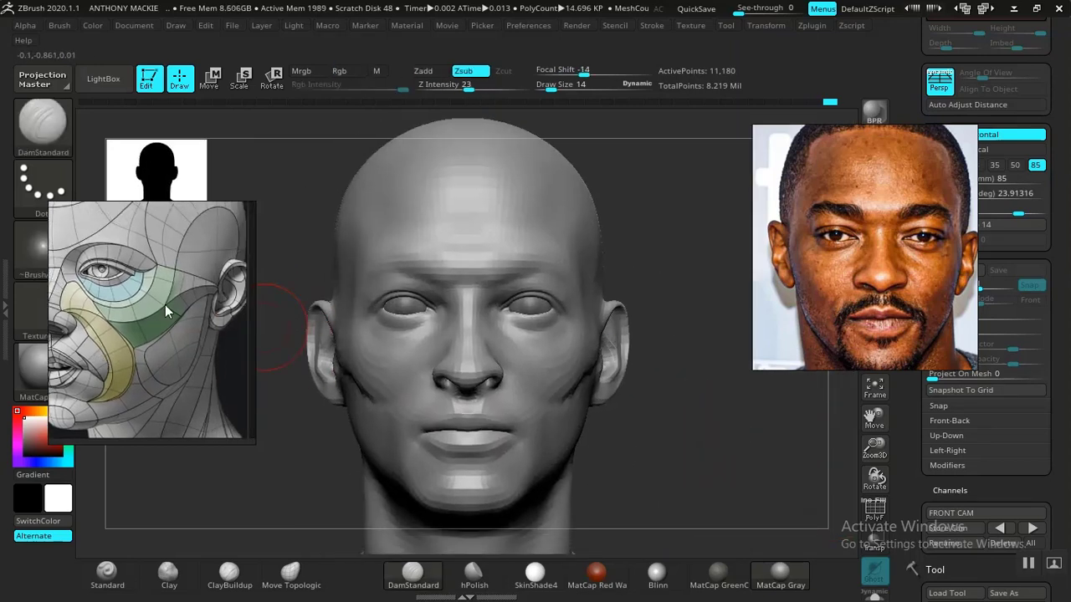
pyautogui.keyDown('alt'); pyautogui.moveTo(615, 438); pyautogui.dragTo(539, 331); pyautogui.keyUp('alt')
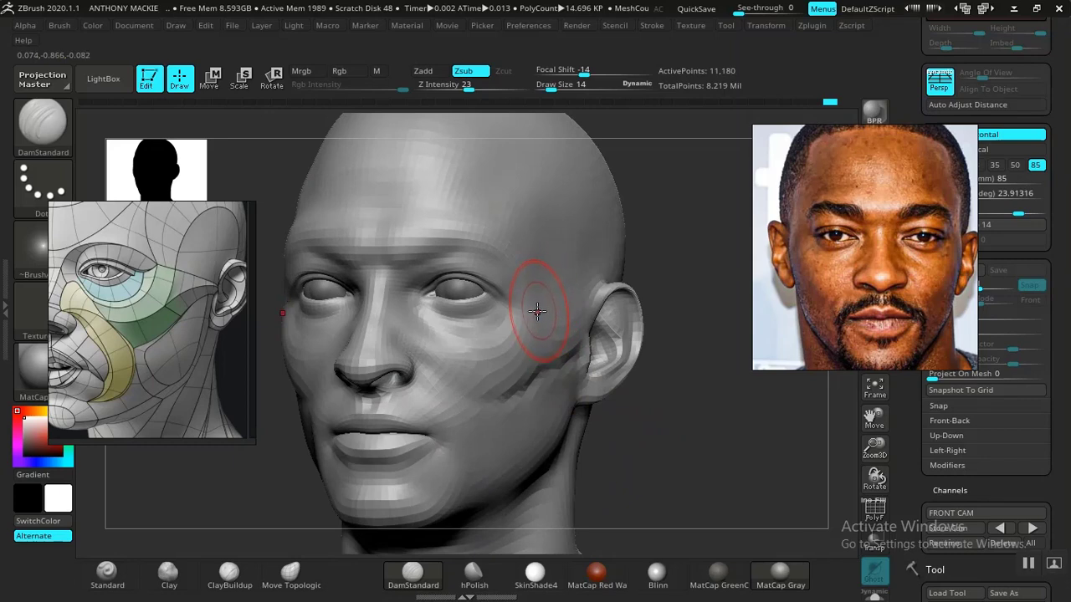
# Smooth the carved crease below the cheekbone into the surrounding cheek surface
pyautogui.keyDown('shift'); pyautogui.moveTo(641, 436); pyautogui.dragTo(633, 433); pyautogui.keyUp('shift')
pyautogui.keyDown('alt'); pyautogui.moveTo(700, 465); pyautogui.dragTo(679, 385); pyautogui.keyUp('alt')
pyautogui.moveTo(679, 385)
pyautogui.mouseDown()
pyautogui.moveTo(686, 412)
pyautogui.moveTo(689, 377)
pyautogui.moveTo(675, 346)
pyautogui.moveTo(695, 444)
pyautogui.moveTo(535, 420)
pyautogui.mouseUp()
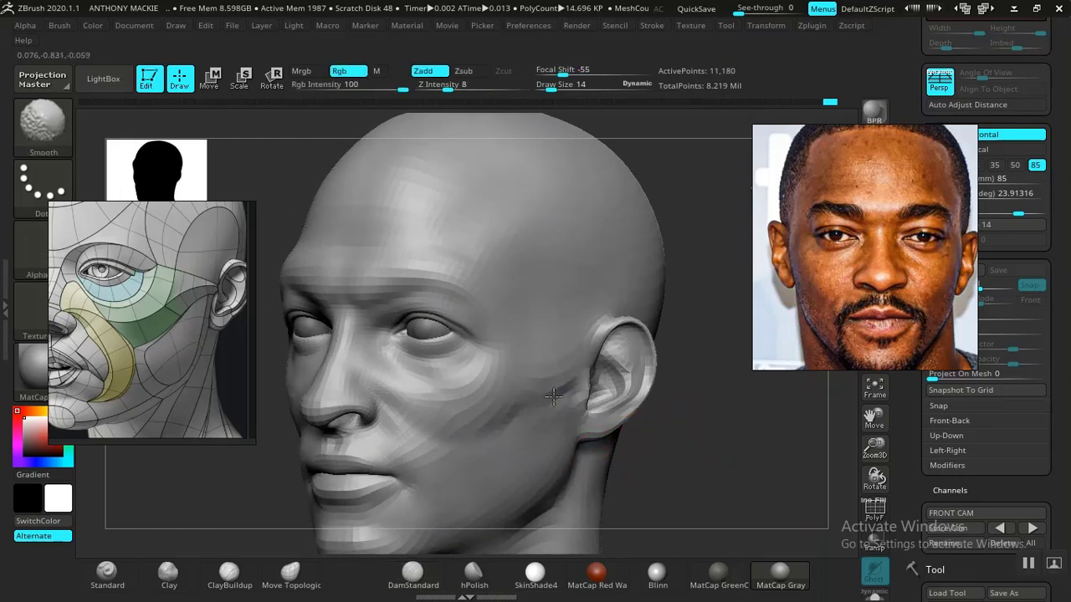
pyautogui.keyDown('shift'); pyautogui.moveTo(469, 439); pyautogui.dragTo(503, 425); pyautogui.keyUp('shift')
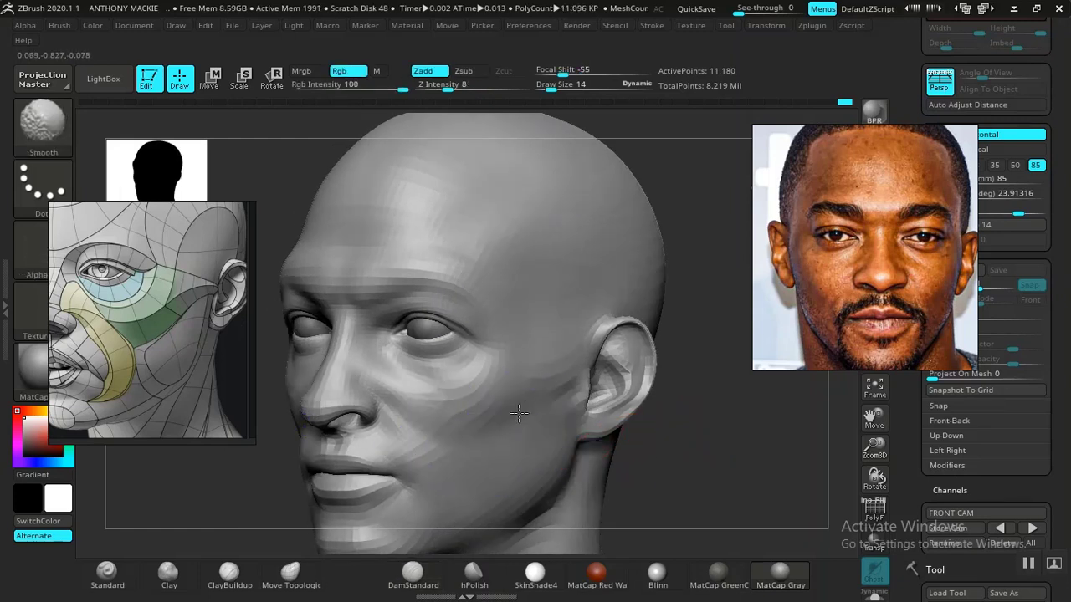
pyautogui.hotkey('ctrl', 'z')
# Refine the hollow below the cheekbone with DamStandard, soften it with smoothing, and switch to the ClayBuildup brush
pyautogui.press('b')
pyautogui.press('d')
pyautogui.press('s')
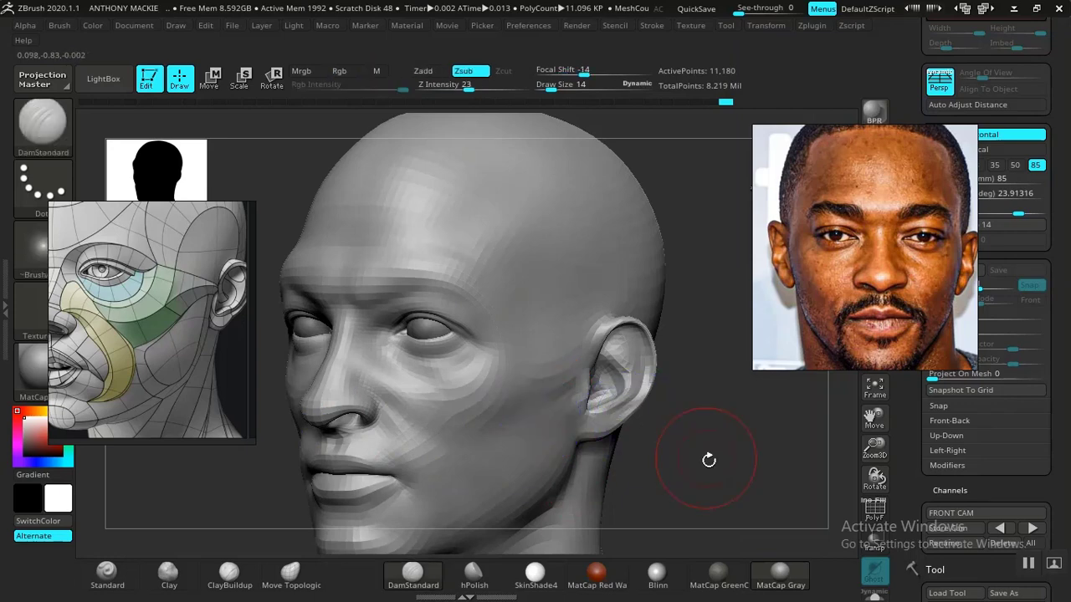
pyautogui.moveTo(708, 461)
pyautogui.mouseDown()
pyautogui.moveTo(694, 444)
pyautogui.moveTo(669, 444)
pyautogui.moveTo(689, 478)
pyautogui.moveTo(655, 432)
pyautogui.moveTo(661, 447)
pyautogui.moveTo(583, 431)
pyautogui.mouseUp()
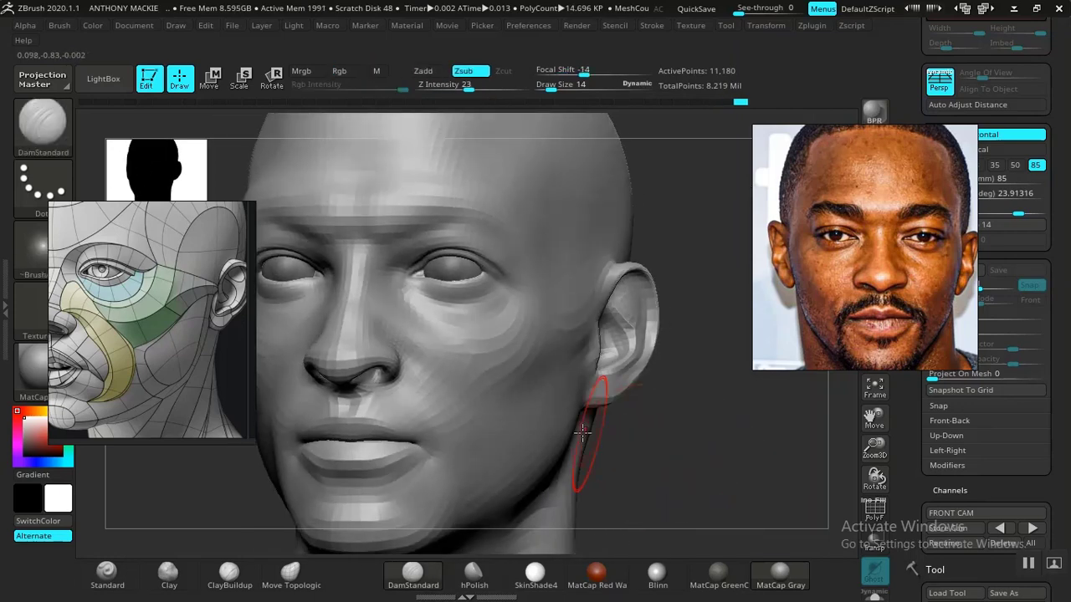
pyautogui.click(229, 576)
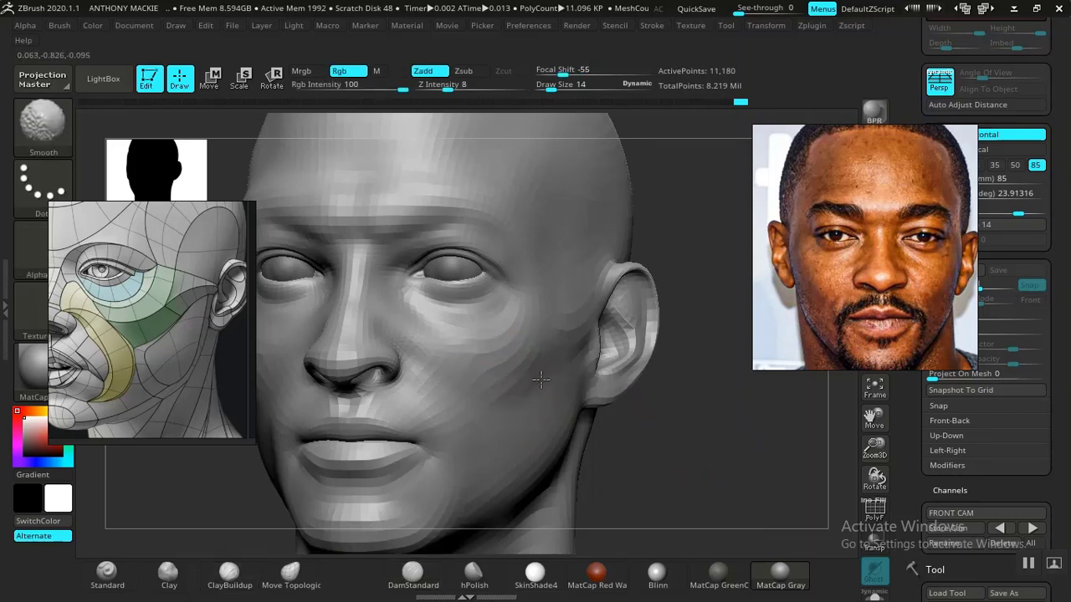
# Review the head from the front, restore the stored front camera view, and compare the face with the overlaid reference photo
pyautogui.moveTo(669, 443)
pyautogui.mouseDown()
pyautogui.moveTo(706, 460)
pyautogui.moveTo(679, 435)
pyautogui.moveTo(694, 441)
pyautogui.mouseUp()
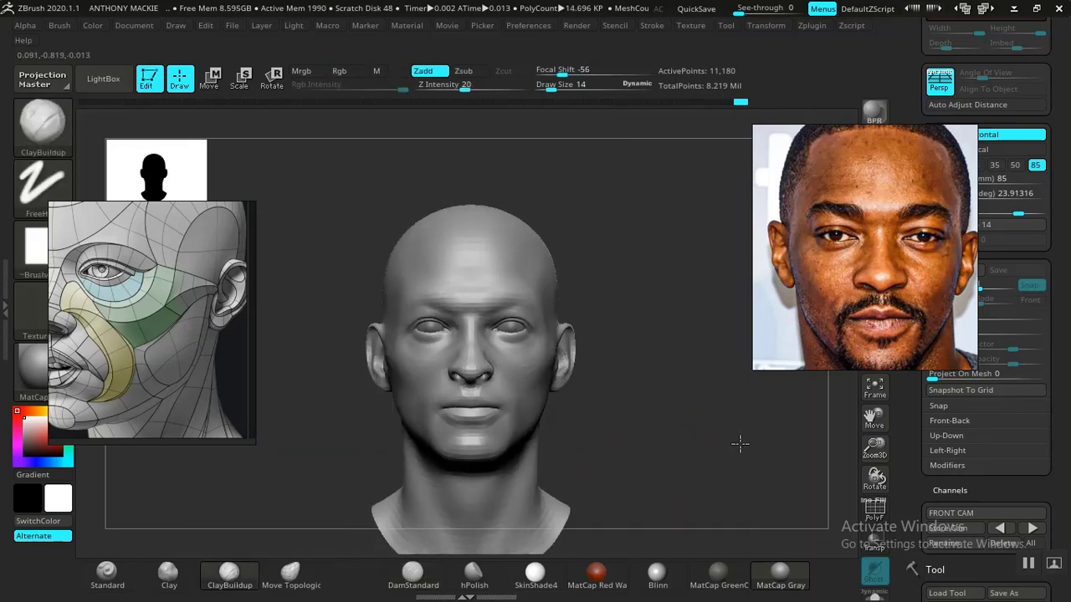
pyautogui.click(985, 523)
pyautogui.moveTo(645, 405)
pyautogui.mouseDown()
pyautogui.moveTo(695, 454)
pyautogui.moveTo(703, 437)
pyautogui.moveTo(695, 471)
pyautogui.moveTo(699, 456)
pyautogui.mouseUp()
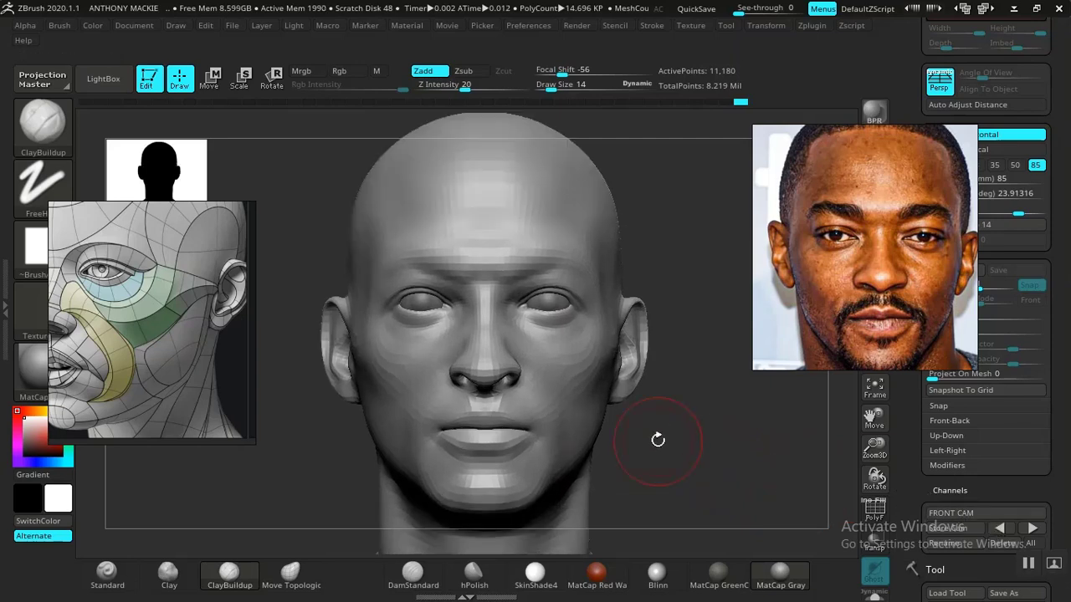
pyautogui.hotkey('shift', 'z')
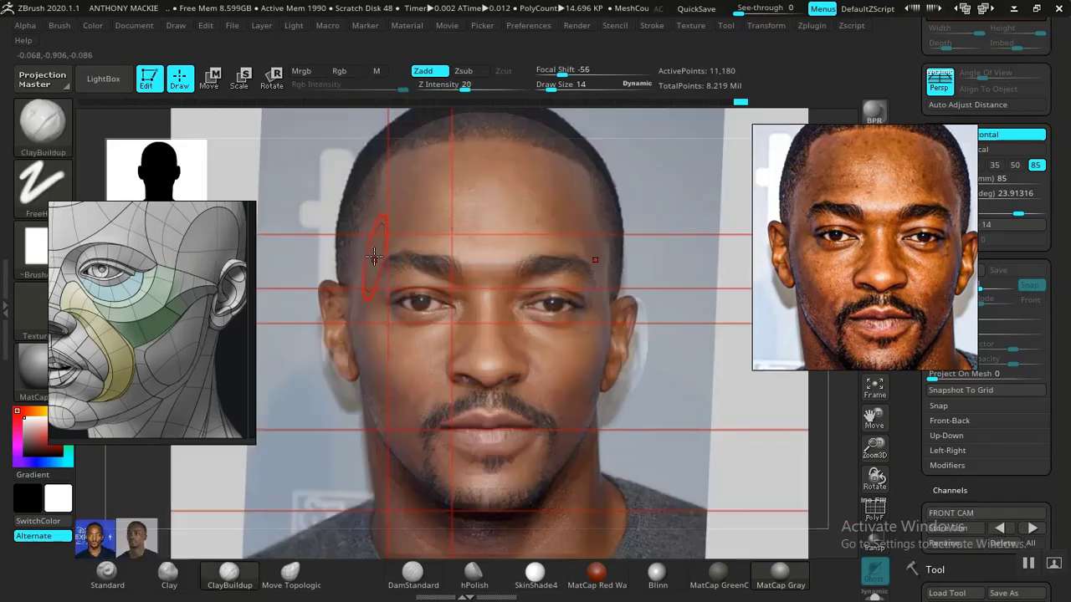
# Hide the reference overlay, set the draw size to 13, and smooth the temple surface above the ear
pyautogui.press('space')
pyautogui.moveTo(358, 244); pyautogui.dragTo(363, 243)
pyautogui.press('space')
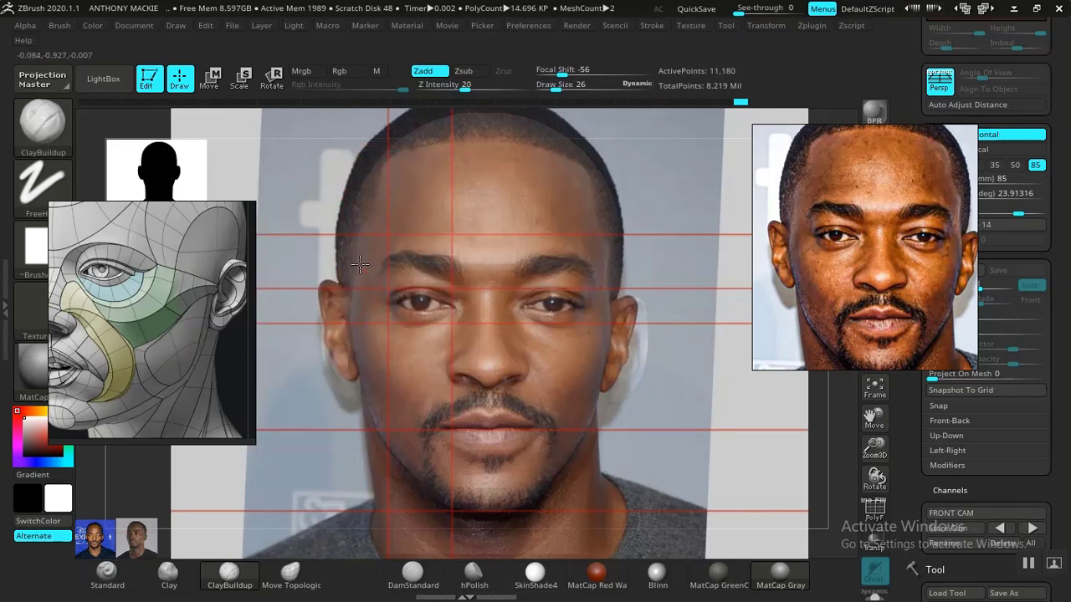
pyautogui.hotkey('shift', 'z')
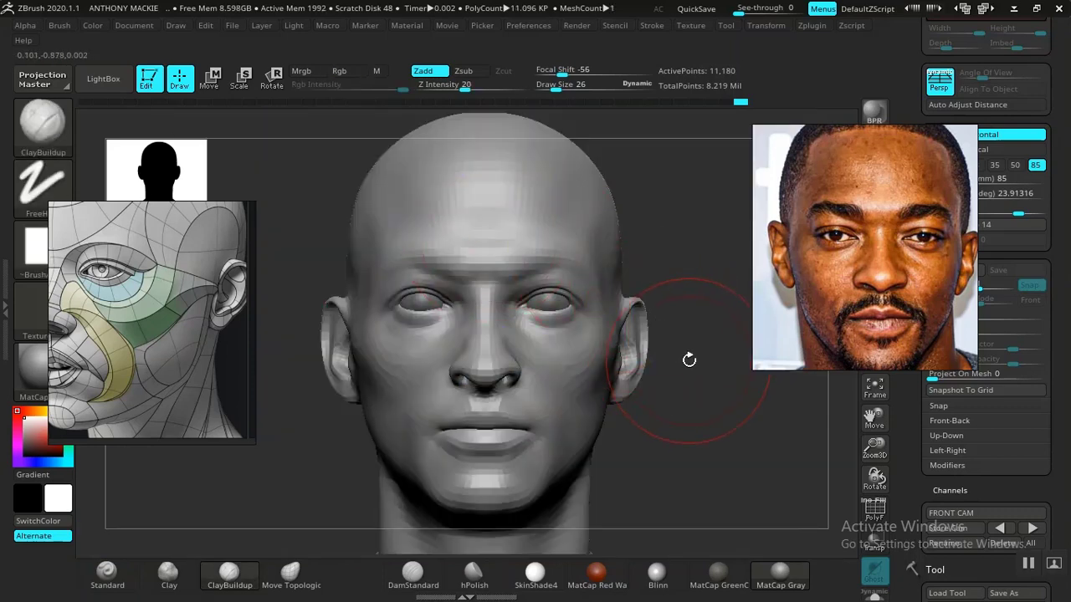
pyautogui.moveTo(653, 382)
pyautogui.mouseDown()
pyautogui.moveTo(686, 390)
pyautogui.moveTo(664, 399)
pyautogui.moveTo(700, 381)
pyautogui.moveTo(717, 327)
pyautogui.moveTo(665, 335)
pyautogui.moveTo(633, 277)
pyautogui.moveTo(591, 294)
pyautogui.mouseUp()
pyautogui.press('space')
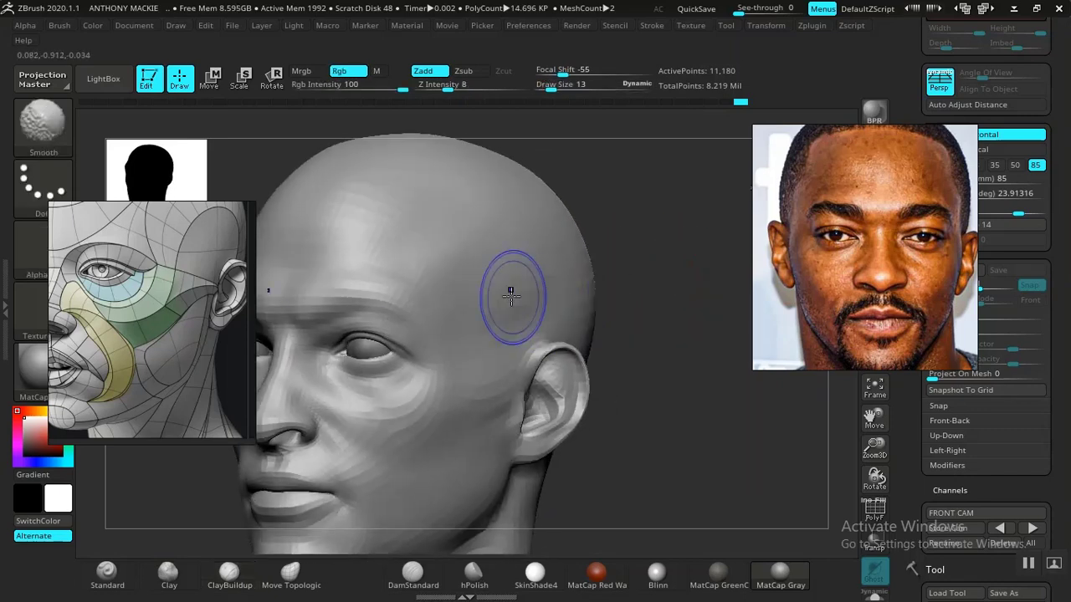
pyautogui.keyDown('shift'); pyautogui.moveTo(494, 300); pyautogui.dragTo(485, 323); pyautogui.keyUp('shift')
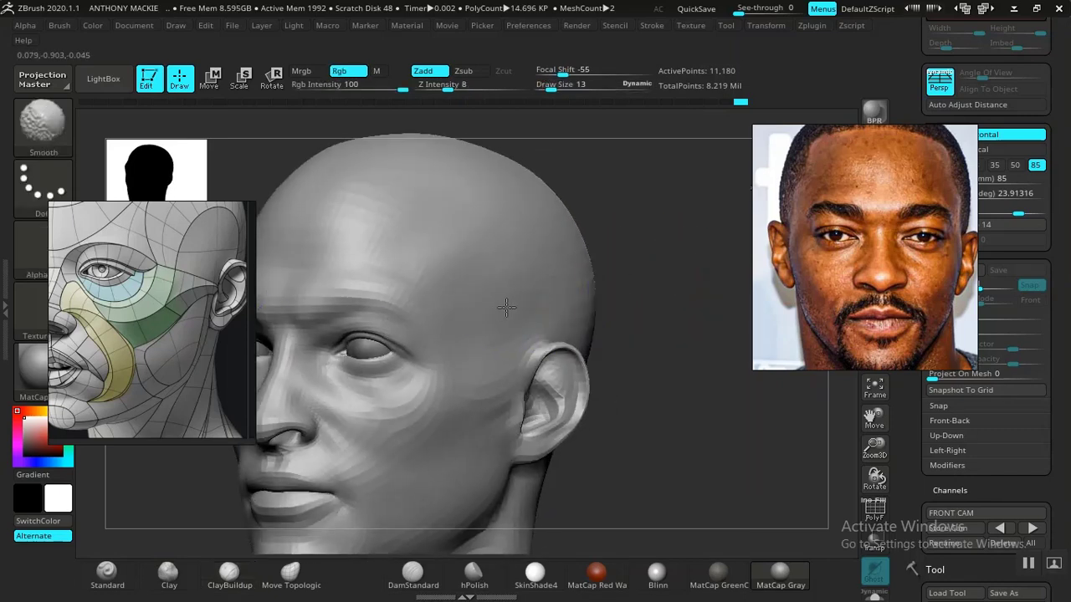
# Restore the stored front camera, compare the brow and temples with the overlaid reference photo, and switch to the Standard brush
pyautogui.moveTo(689, 365)
pyautogui.mouseDown()
pyautogui.moveTo(643, 350)
pyautogui.moveTo(678, 354)
pyautogui.moveTo(679, 371)
pyautogui.moveTo(667, 312)
pyautogui.mouseUp()
pyautogui.click(1001, 530)
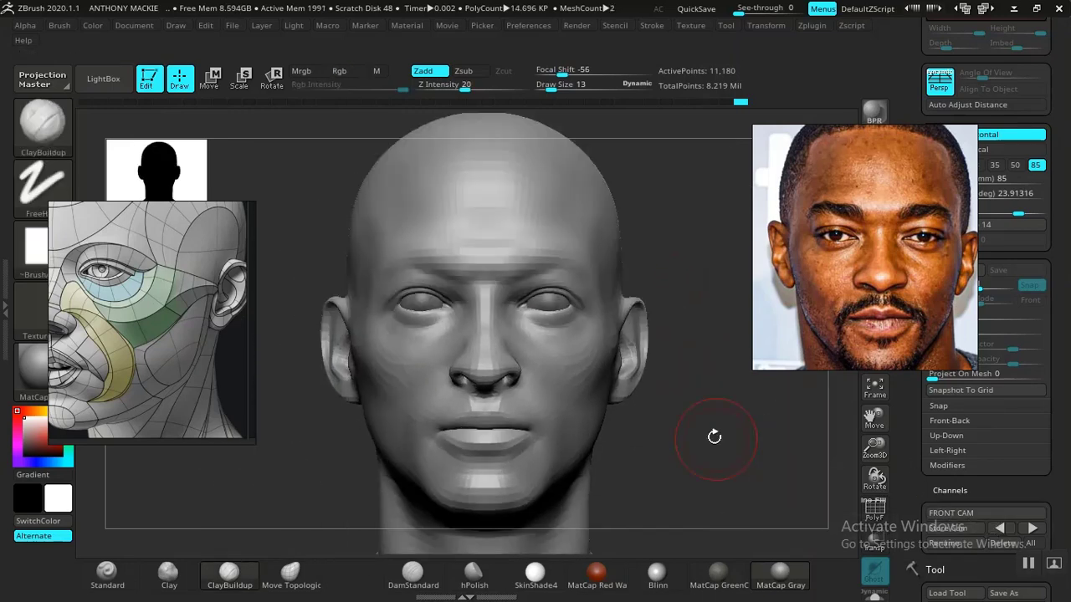
pyautogui.hotkey('shift', 'z')
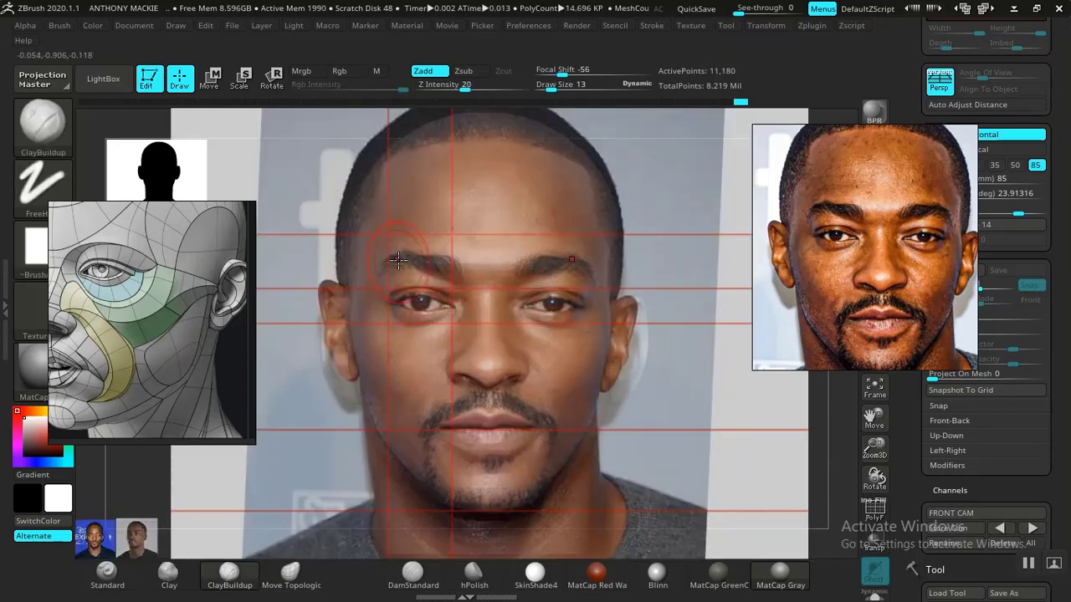
pyautogui.click(107, 572)
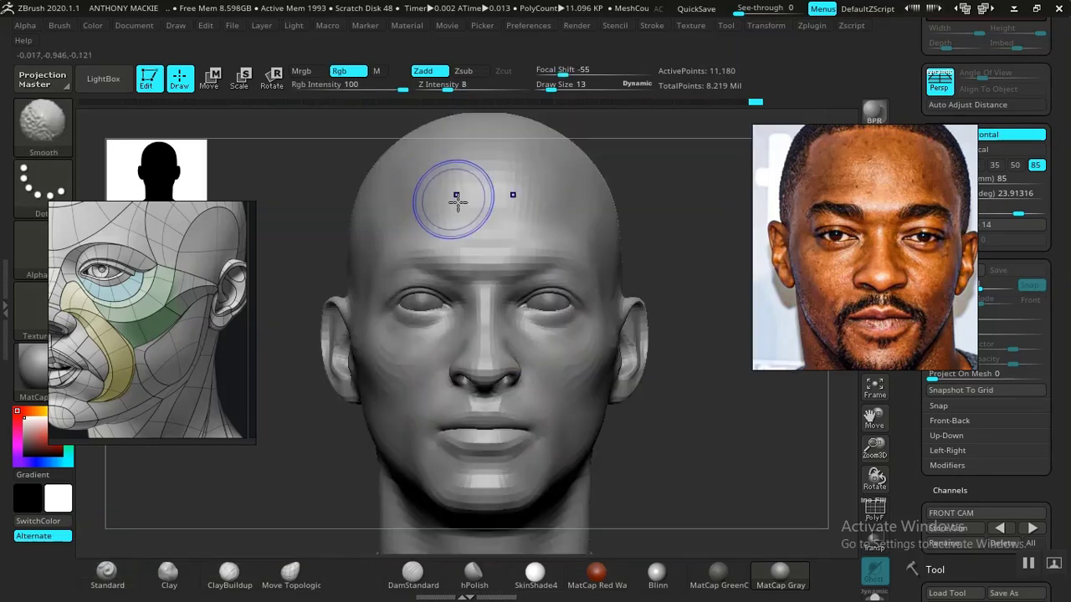
pyautogui.hotkey('shift', 'z')
# Review the head at an angle and from the front, and compare it with the reference photo in the stored front camera
pyautogui.moveTo(672, 310)
pyautogui.mouseDown()
pyautogui.moveTo(632, 330)
pyautogui.moveTo(641, 323)
pyautogui.moveTo(626, 347)
pyautogui.moveTo(627, 296)
pyautogui.mouseUp()
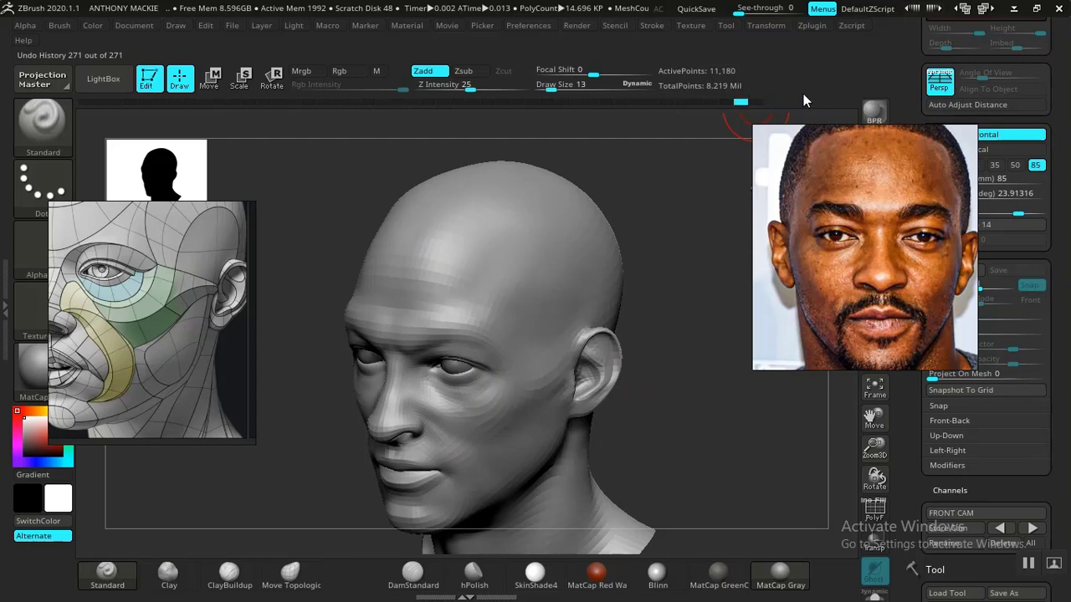
pyautogui.moveTo(662, 336)
pyautogui.keyDown('shift'); pyautogui.mouseDown()
pyautogui.moveTo(614, 337)
pyautogui.moveTo(631, 325)
pyautogui.moveTo(637, 338)
pyautogui.moveTo(579, 343)
pyautogui.moveTo(621, 357)
pyautogui.mouseUp(); pyautogui.keyUp('shift')
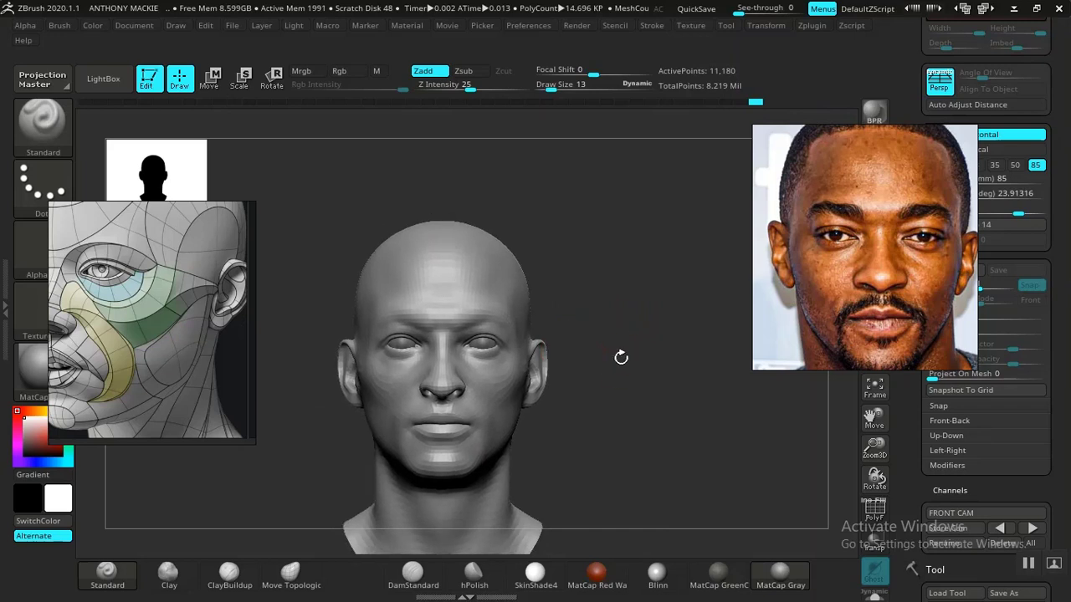
pyautogui.click(1000, 529)
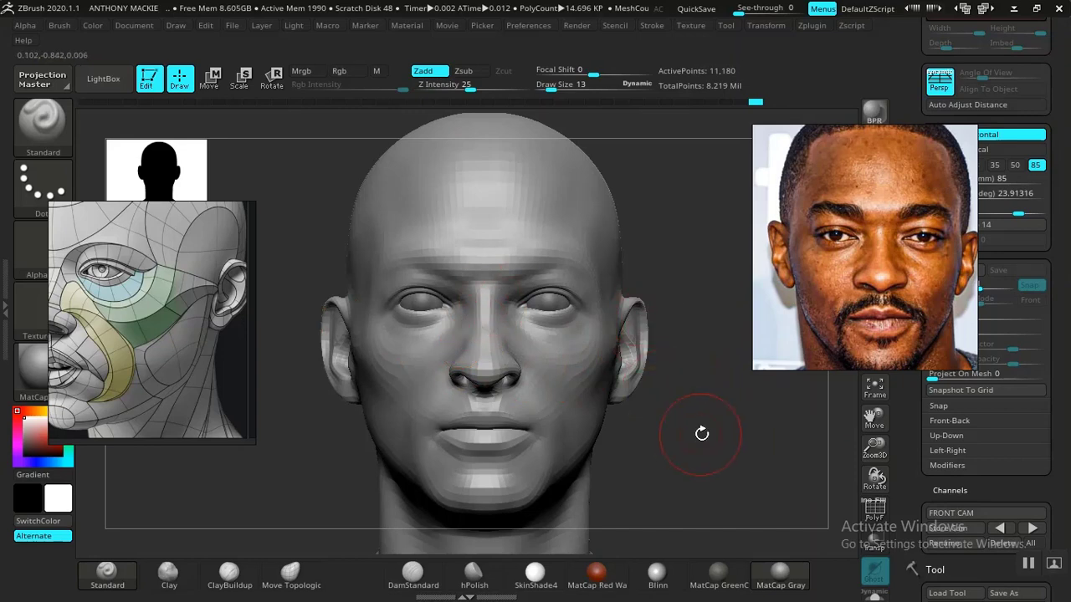
pyautogui.hotkey('shift', 'z')
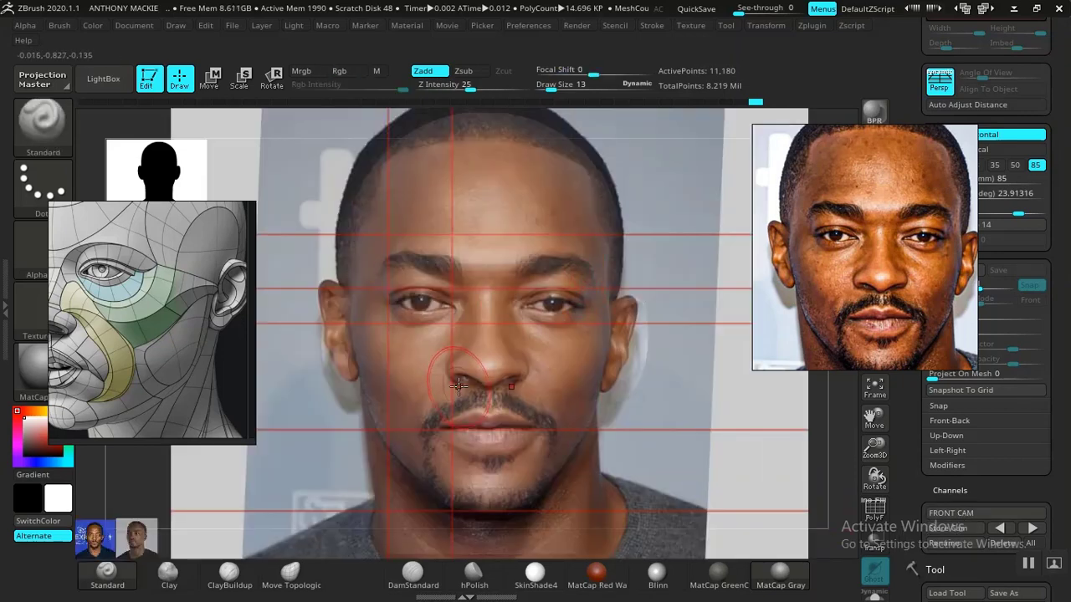
pyautogui.hotkey('shift', 'z')
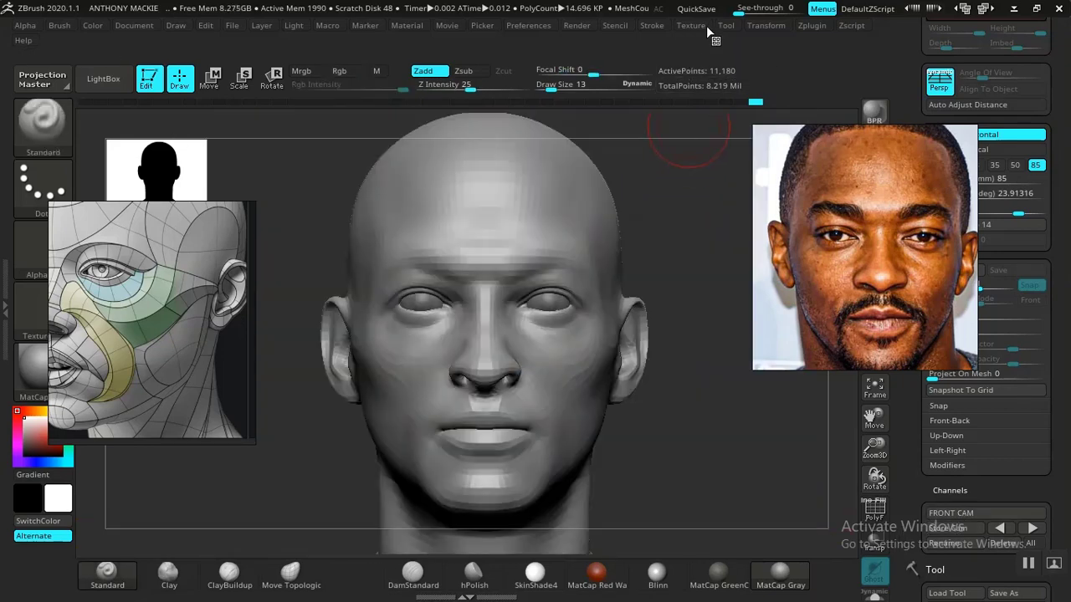
# Turn off LazyMouse for the Standard brush and try an inward carving stroke on the side of the forehead
pyautogui.click(660, 29)
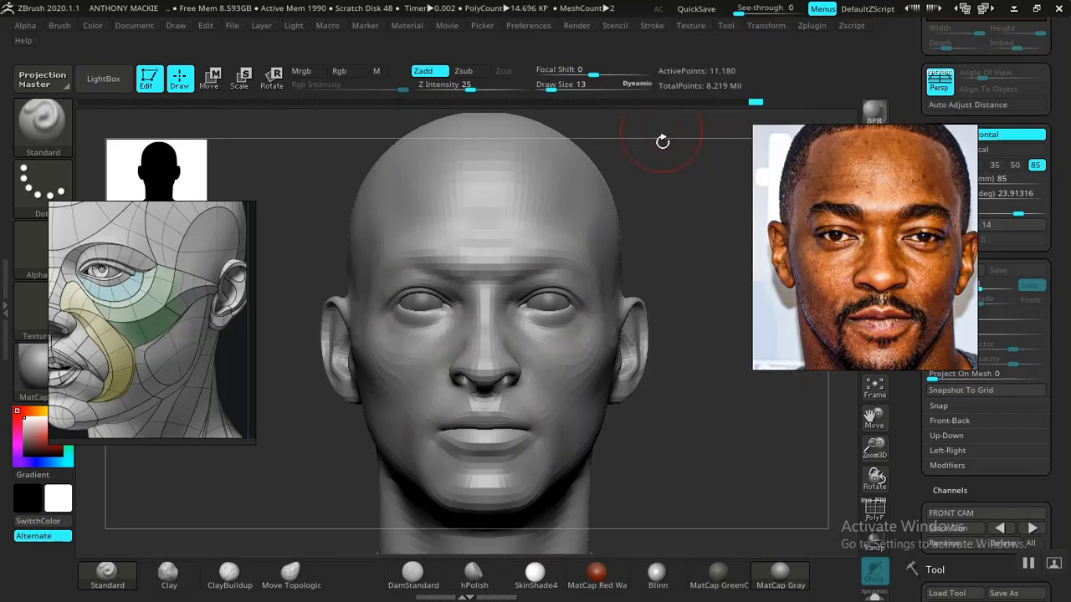
pyautogui.click(659, 29)
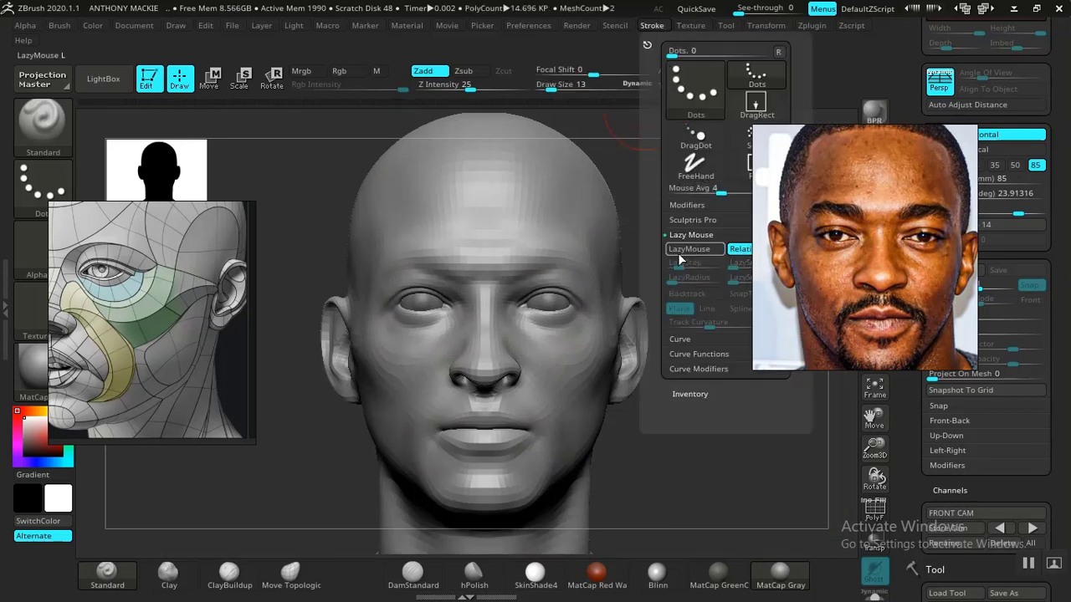
pyautogui.keyDown('alt'); pyautogui.moveTo(564, 232); pyautogui.dragTo(594, 196); pyautogui.keyUp('alt')
pyautogui.hotkey('ctrl', 'z')
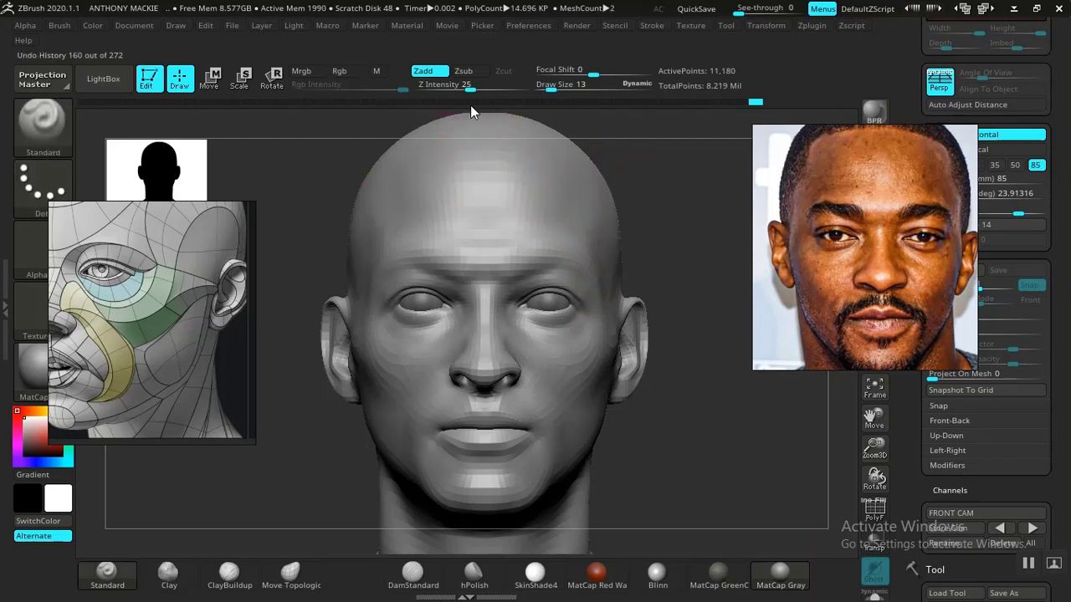
# Set the Standard brush to Z Intensity 11 and draw size 18, and smooth the side of the forehead after checking the reference overlay
pyautogui.moveTo(469, 87); pyautogui.dragTo(459, 85)
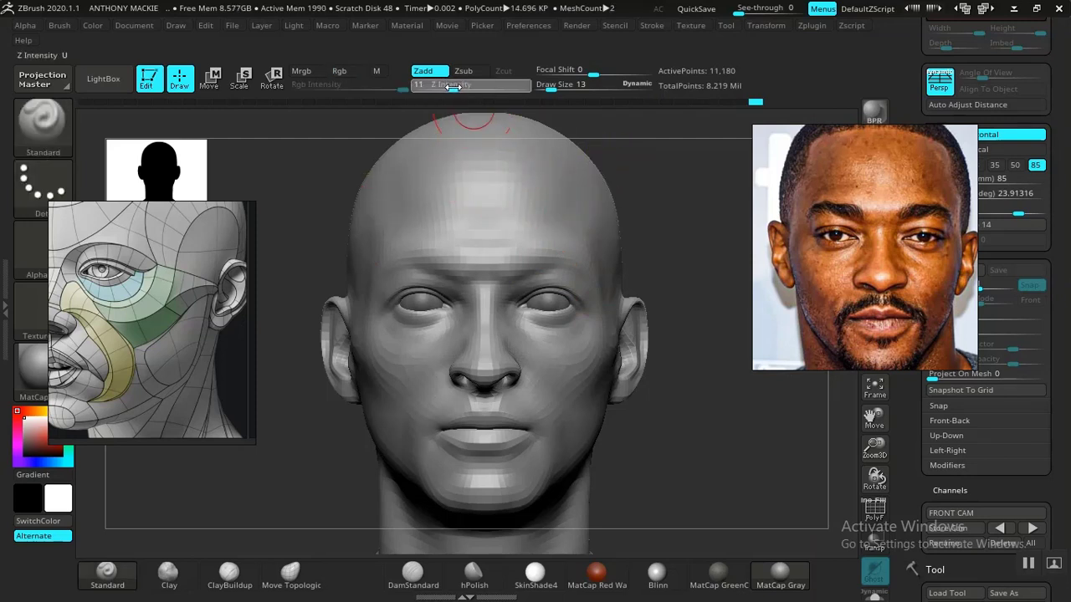
pyautogui.press('space')
pyautogui.moveTo(528, 176); pyautogui.dragTo(533, 177)
pyautogui.hotkey('shift', 'z')
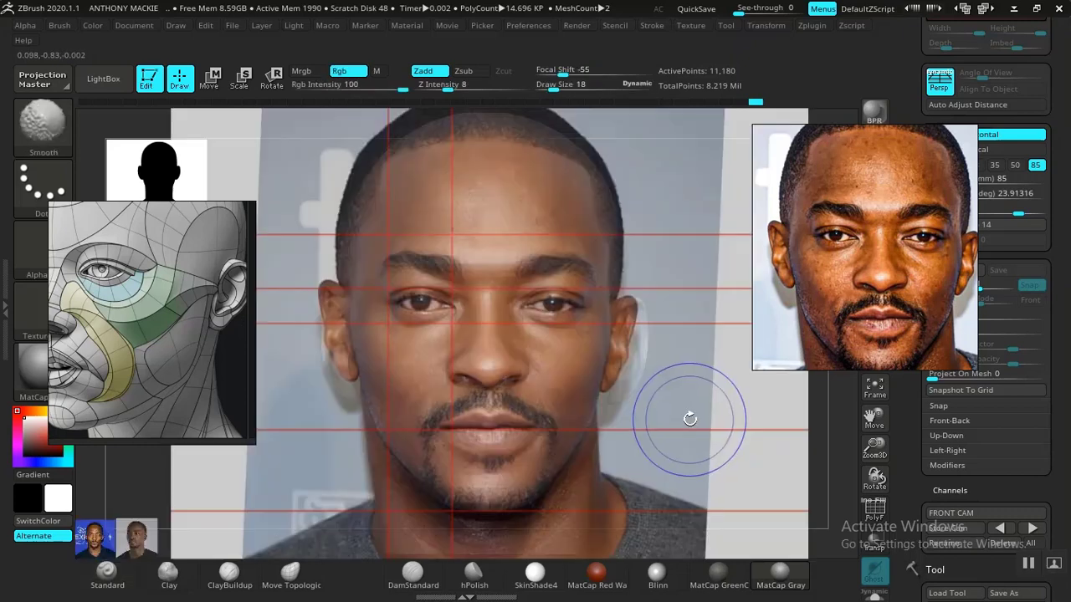
pyautogui.press('z')
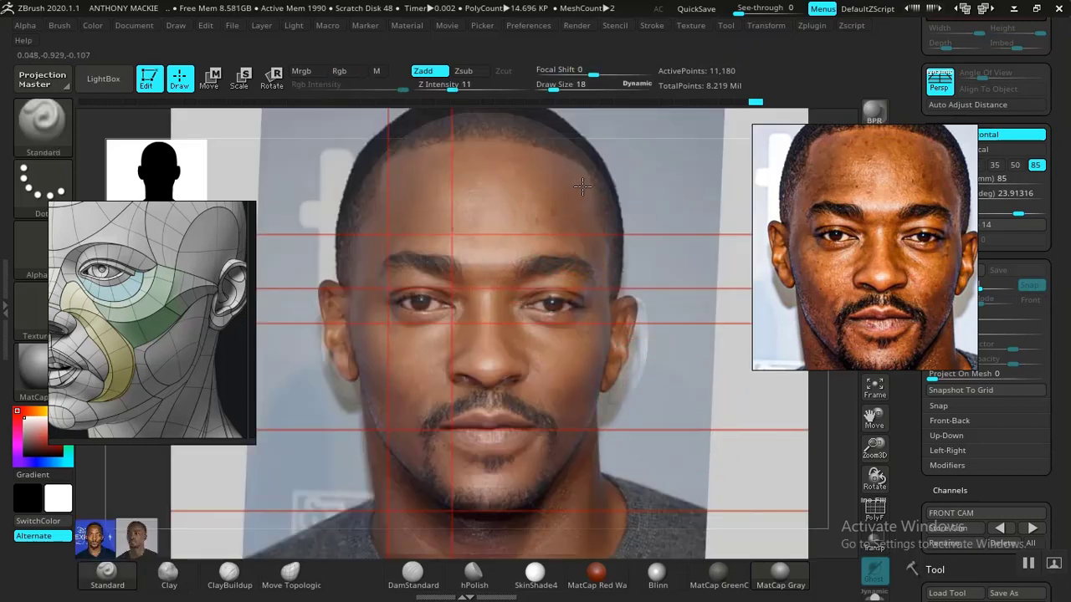
pyautogui.hotkey('shift', 'z')
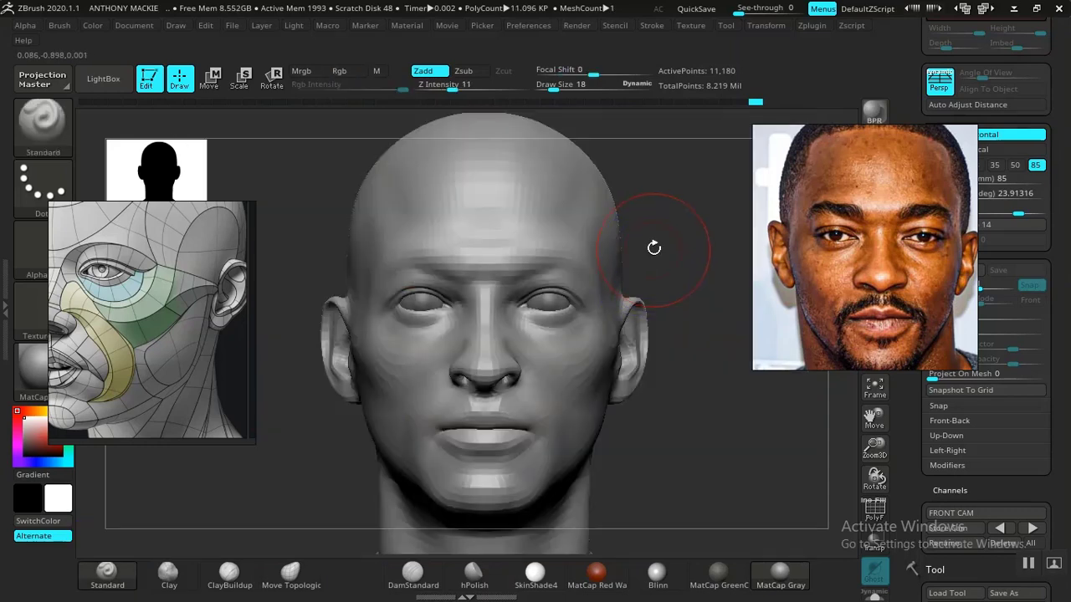
pyautogui.press('shift')
pyautogui.moveTo(577, 197)
pyautogui.keyDown('shift'); pyautogui.mouseDown()
pyautogui.moveTo(595, 163)
pyautogui.moveTo(619, 222)
pyautogui.mouseUp(); pyautogui.keyUp('shift')
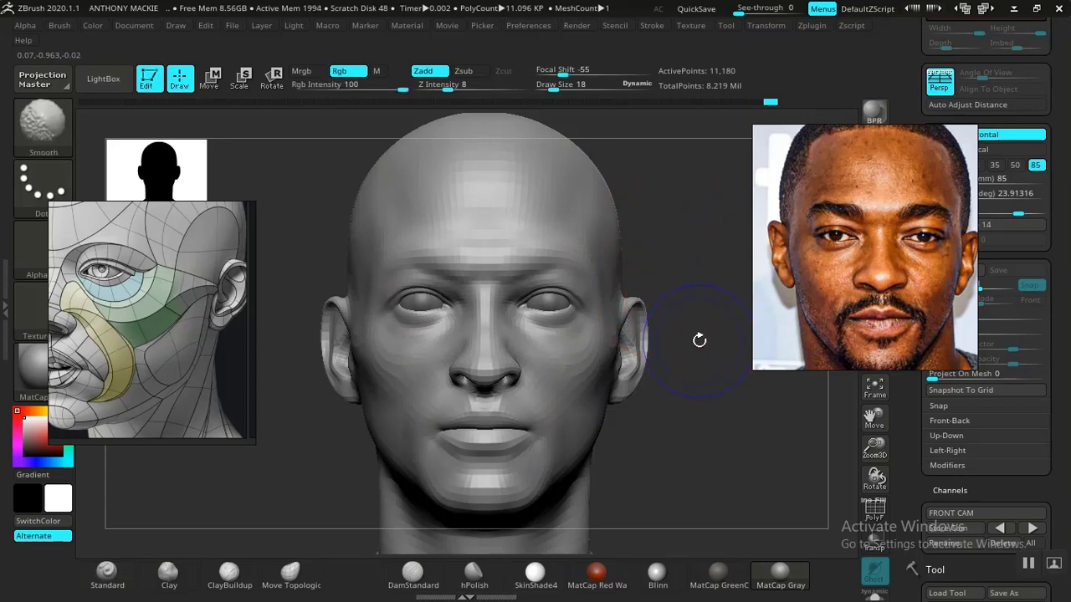
# Compare the sculpted nose, cheeks and face outline with the front reference photo by repeatedly showing and hiding the overlay
pyautogui.hotkey('shift', 'z')
pyautogui.hotkey('shift', 'z')
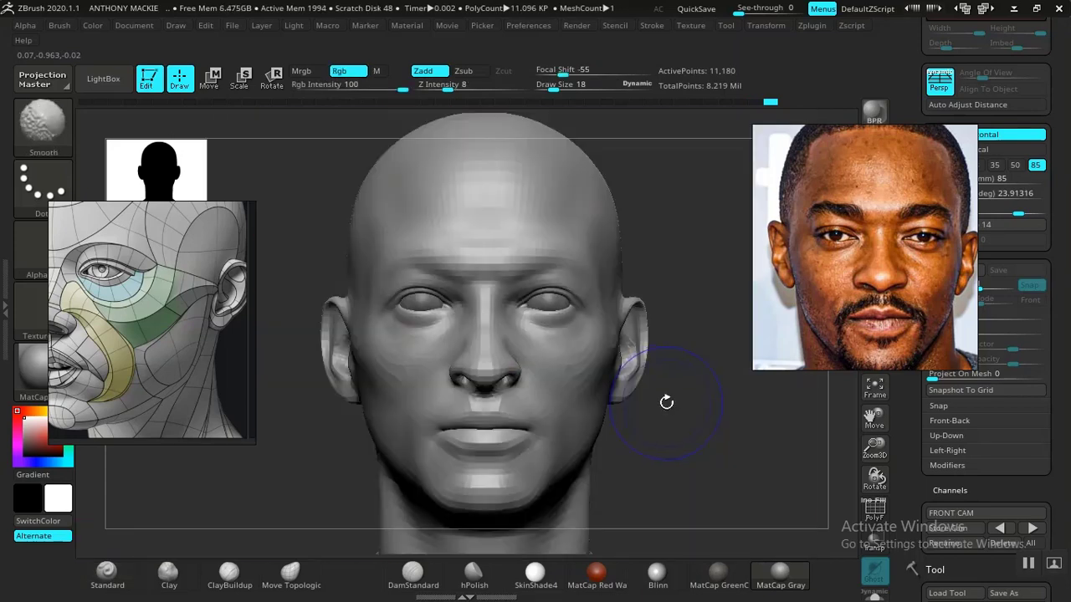
pyautogui.hotkey('shift', 'z')
pyautogui.hotkey('shift', 'z')
pyautogui.hotkey('shift', 'z')
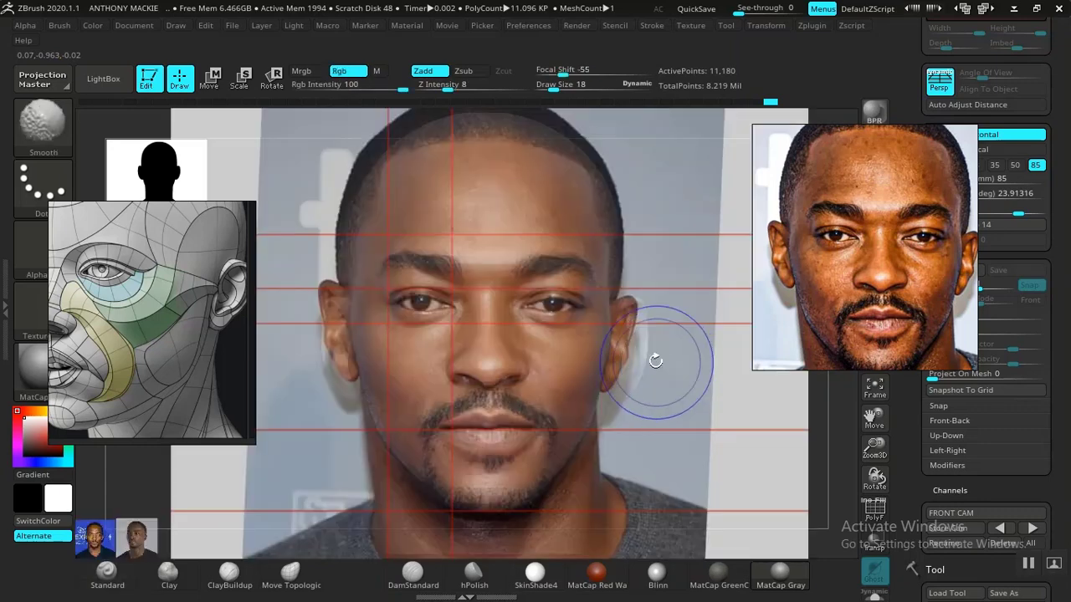
pyautogui.hotkey('shift', 'z')
pyautogui.hotkey('shift', 'z')
pyautogui.hotkey('shift', 'z')
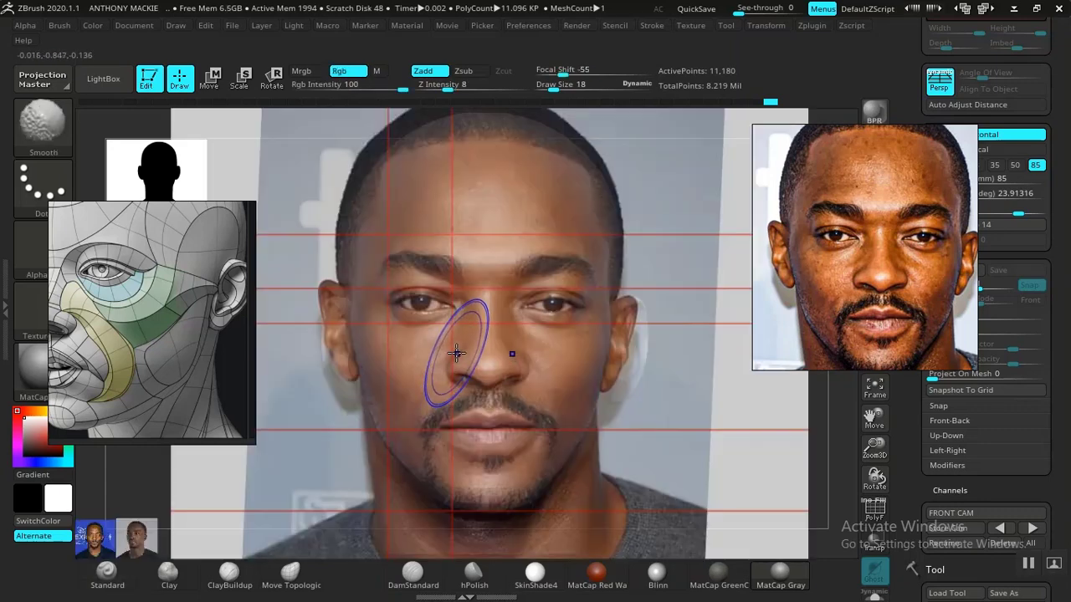
pyautogui.hotkey('shift', 'z')
pyautogui.hotkey('shift', 'z')
pyautogui.hotkey('shift', 'z')
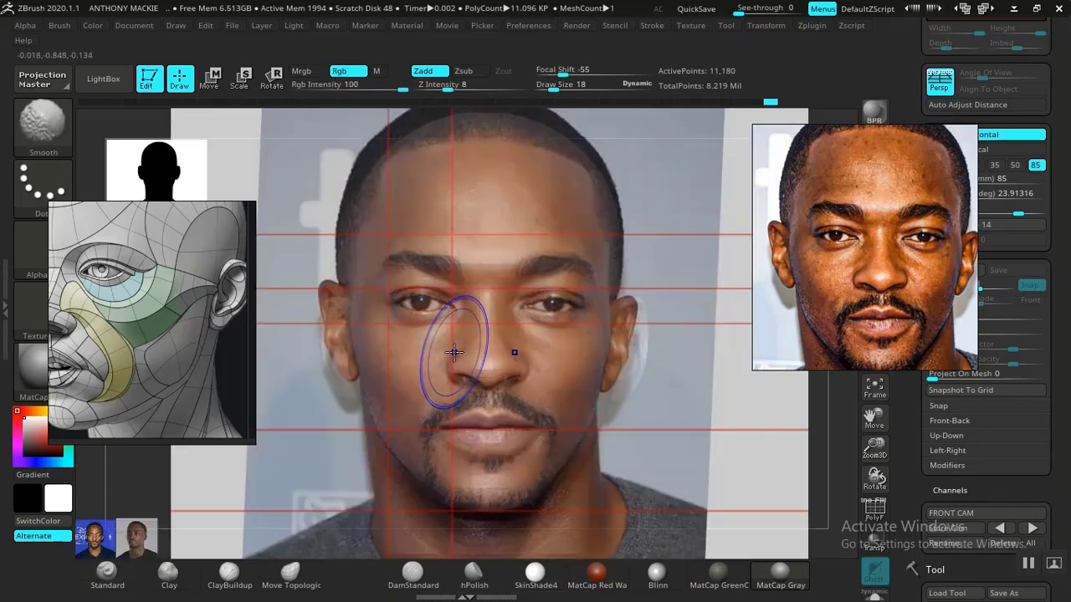
pyautogui.hotkey('shift', 'z')
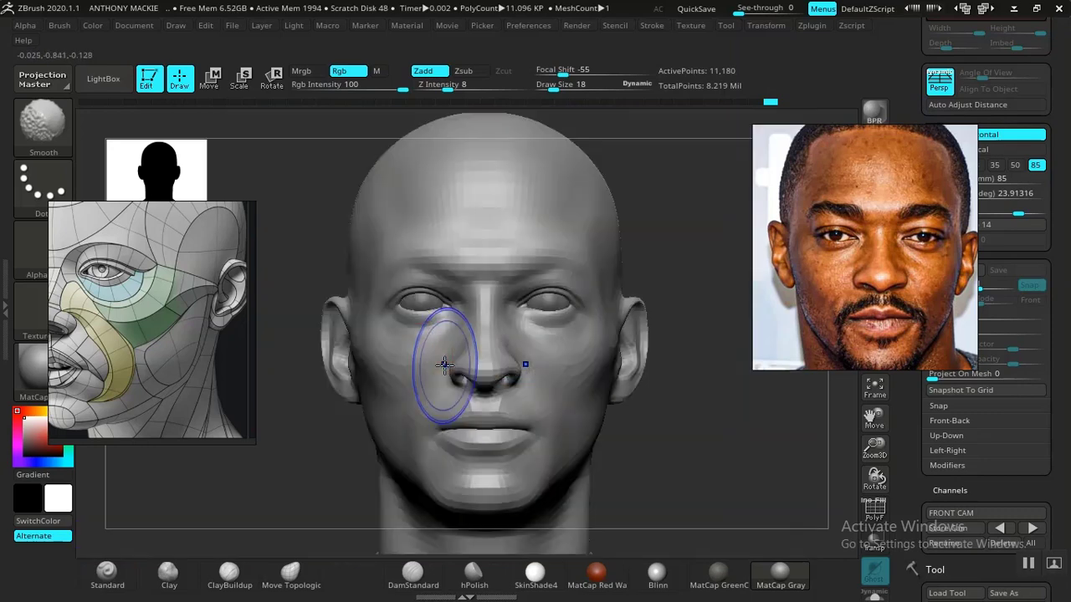
pyautogui.hotkey('shift', 'z')
pyautogui.hotkey('shift', 'z')
pyautogui.hotkey('shift', 'z')
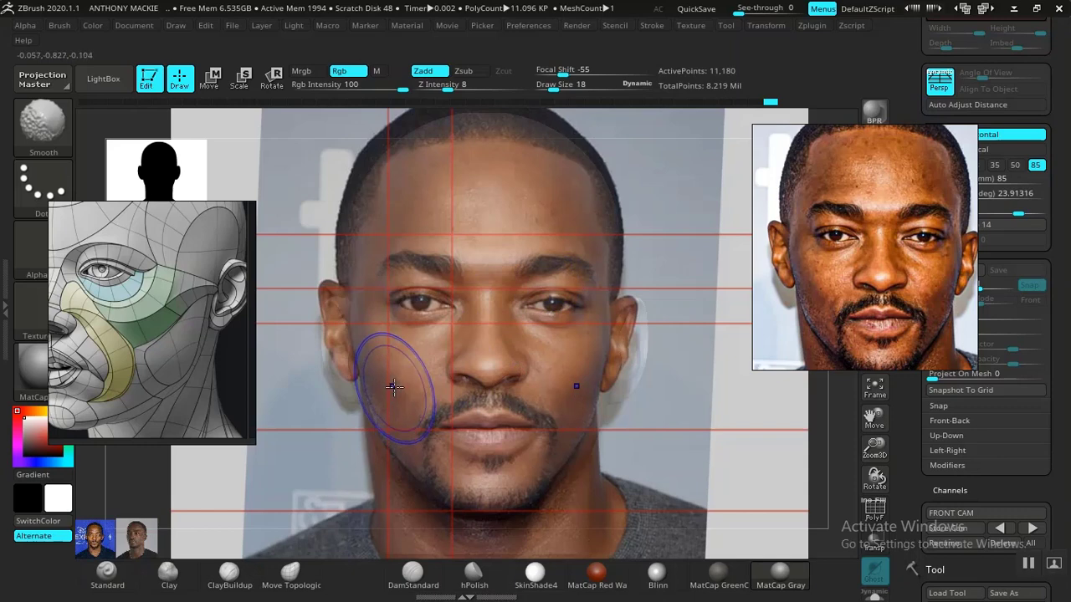
pyautogui.hotkey('shift', 'z')
pyautogui.hotkey('shift', 'z')
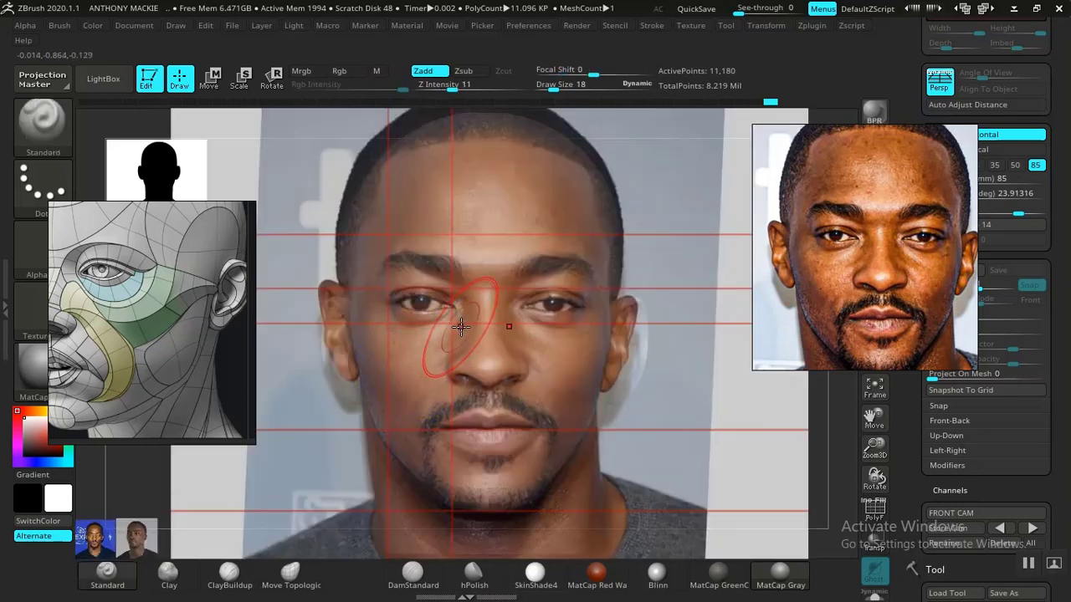
pyautogui.hotkey('shift', 'z')
pyautogui.hotkey('shift', 'z')
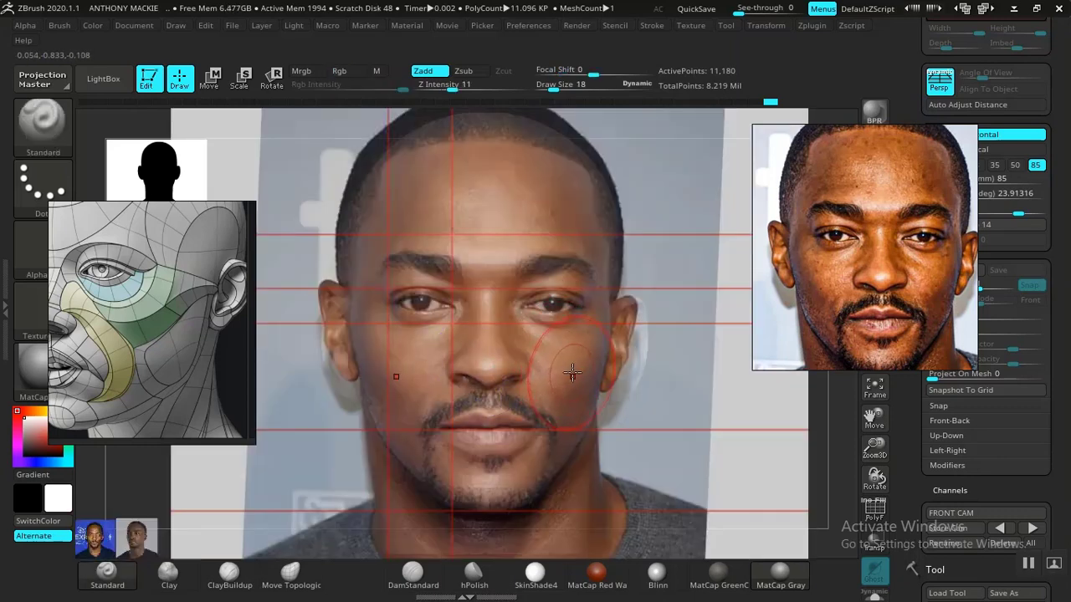
# Select the Move Topological brush with draw size 7 and check the inner eye corners against the front reference overlay
pyautogui.click(303, 583)
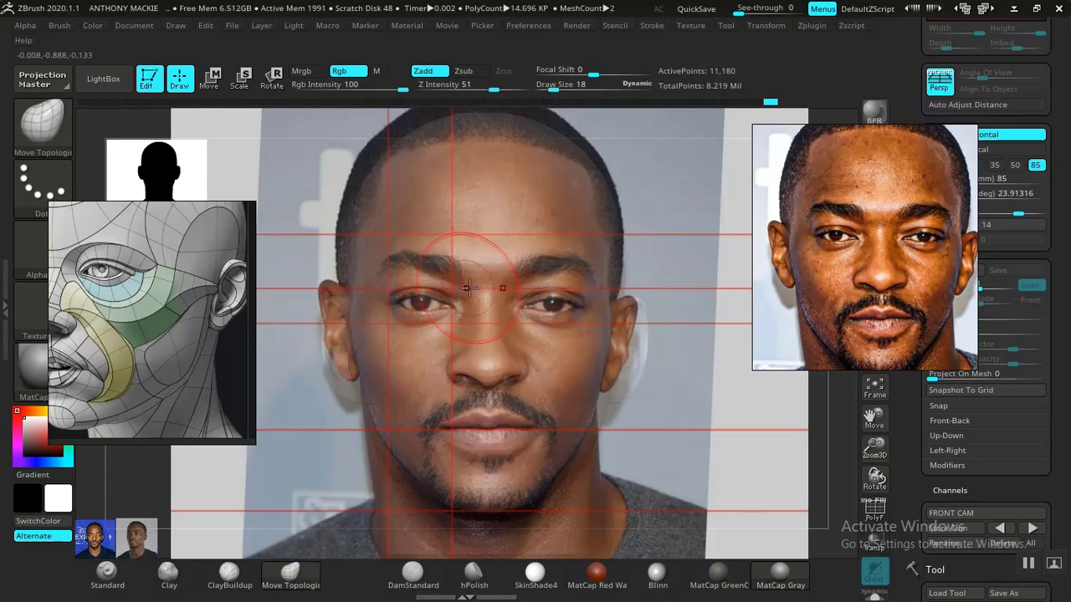
pyautogui.press('shift')
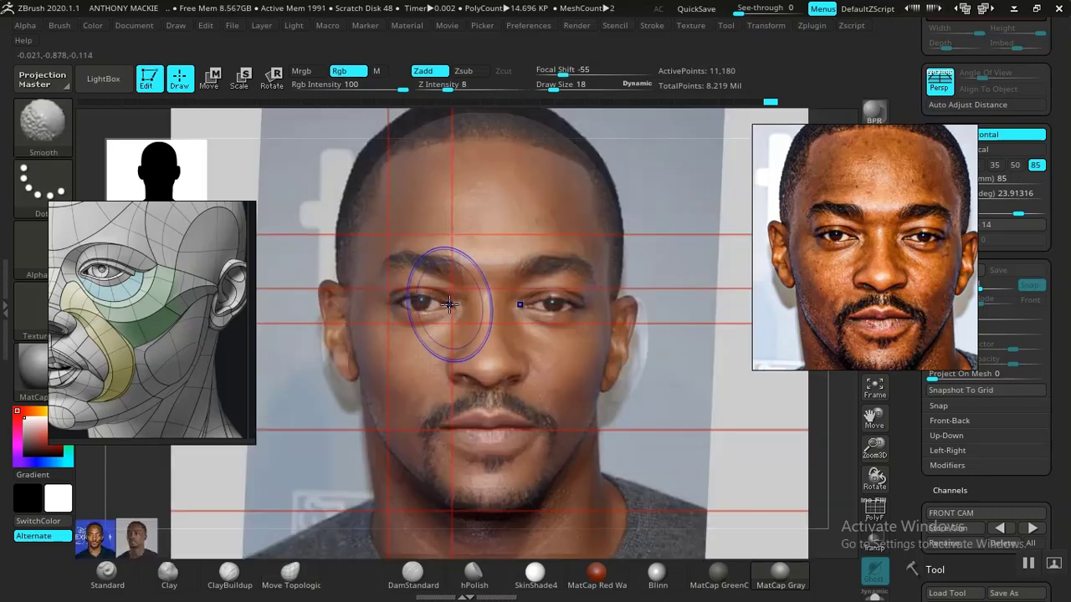
pyautogui.press('space')
pyautogui.moveTo(448, 295); pyautogui.dragTo(454, 294)
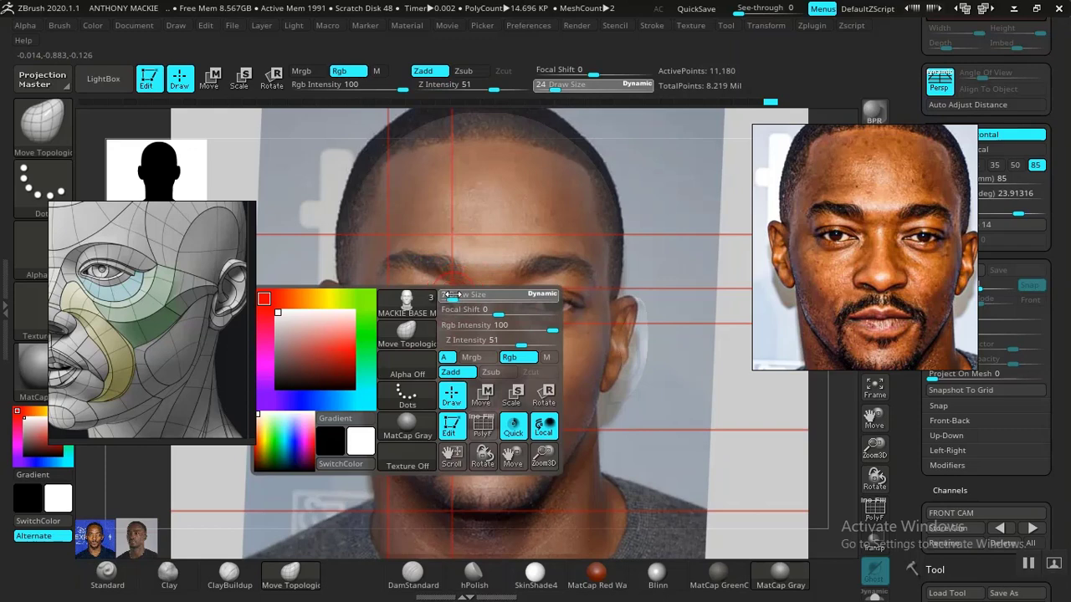
pyautogui.press('shift')
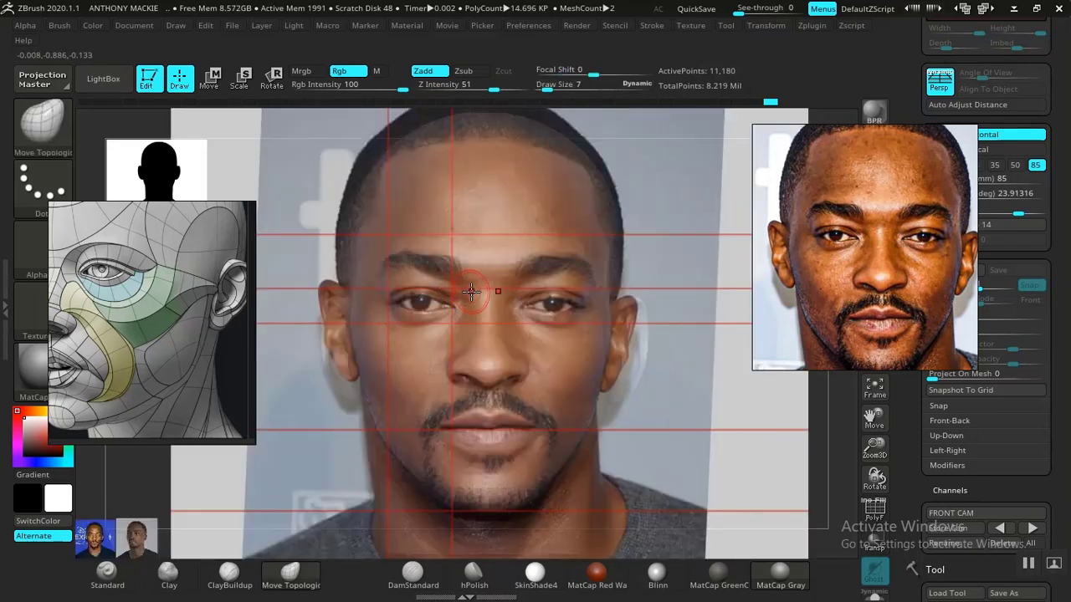
pyautogui.press('shift')
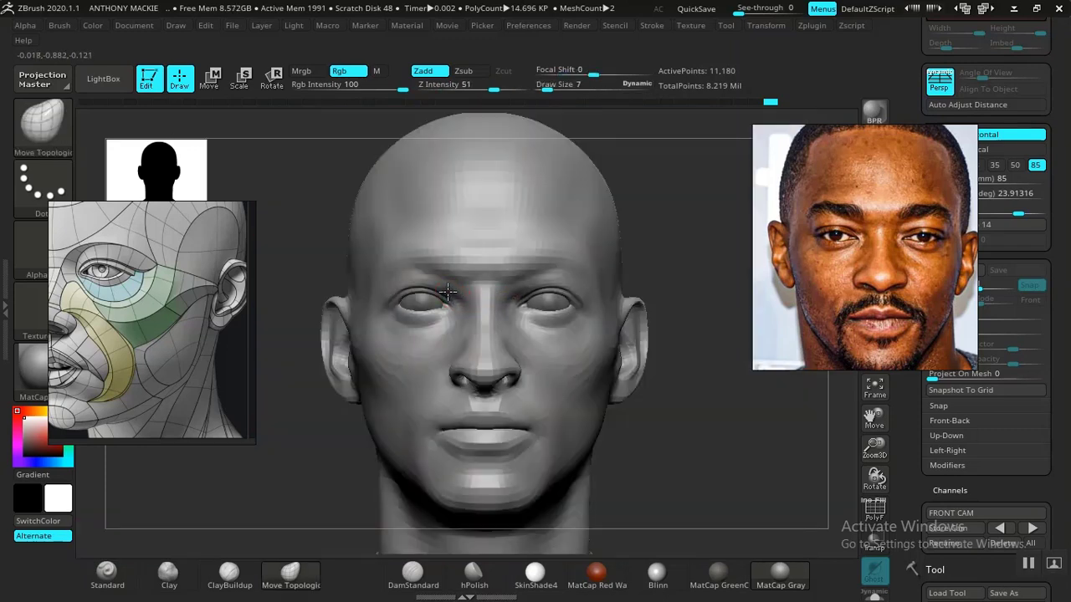
# Switch to the Standard brush and compare the inner eye corners and nose bridge with the front reference photo
pyautogui.press('ctrl')
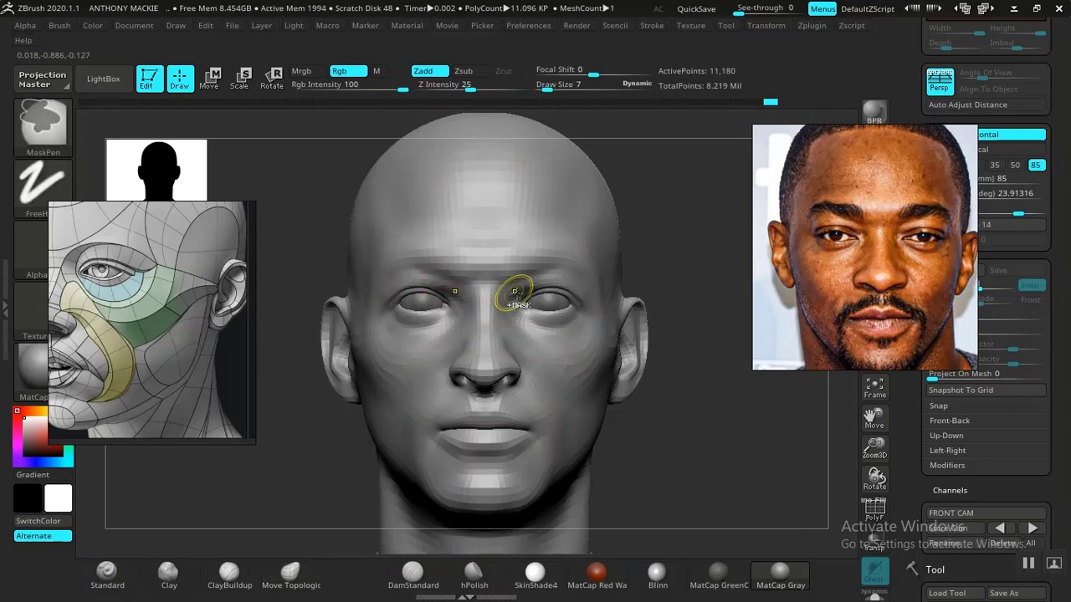
pyautogui.press('ctrl')
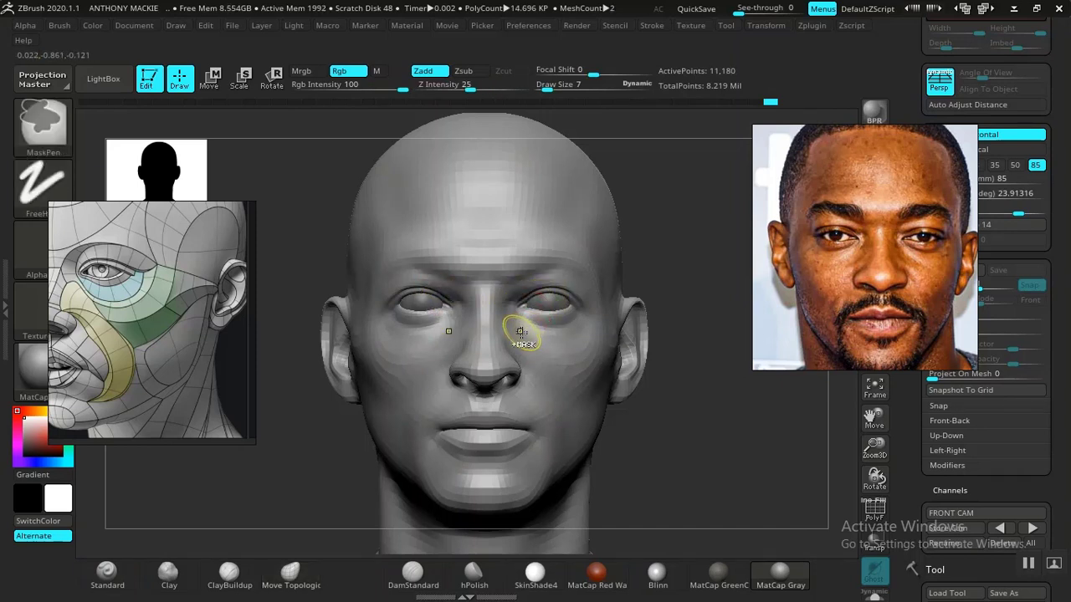
pyautogui.click(120, 575)
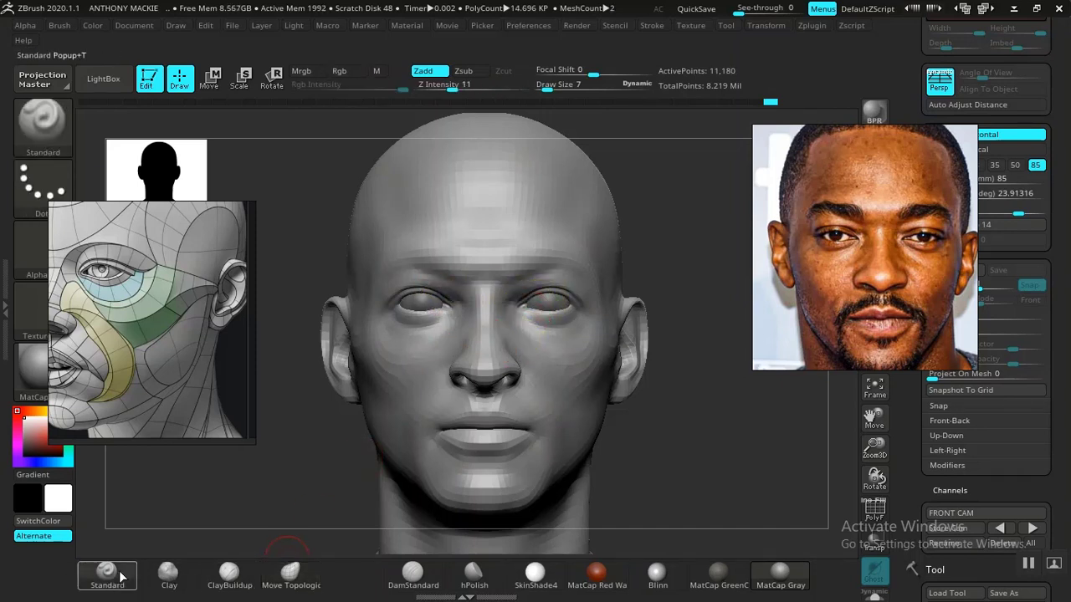
pyautogui.hotkey('shift', 'z')
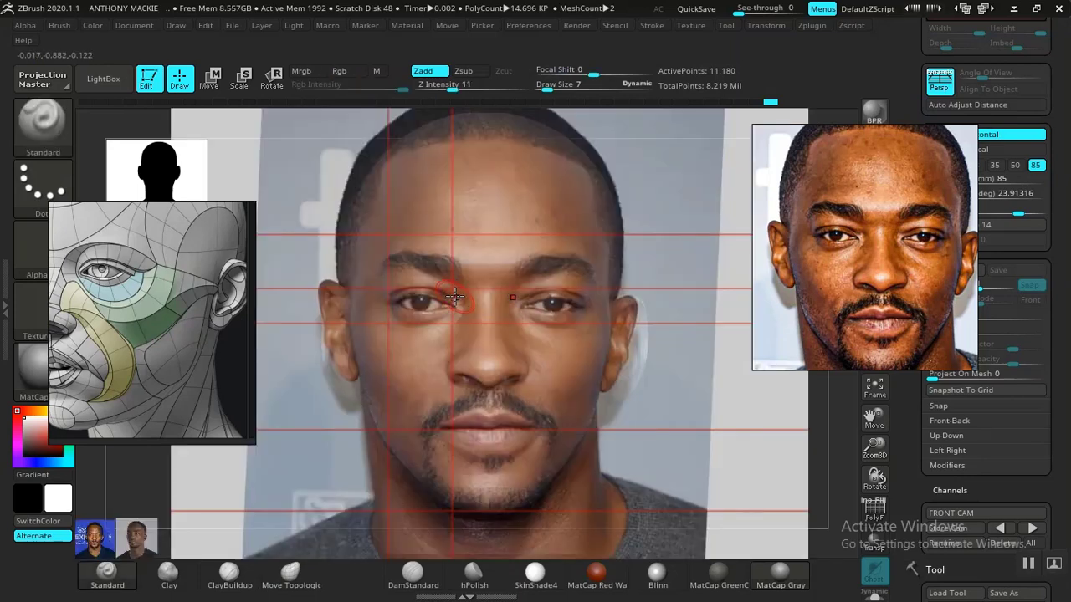
pyautogui.hotkey('shift', 'z')
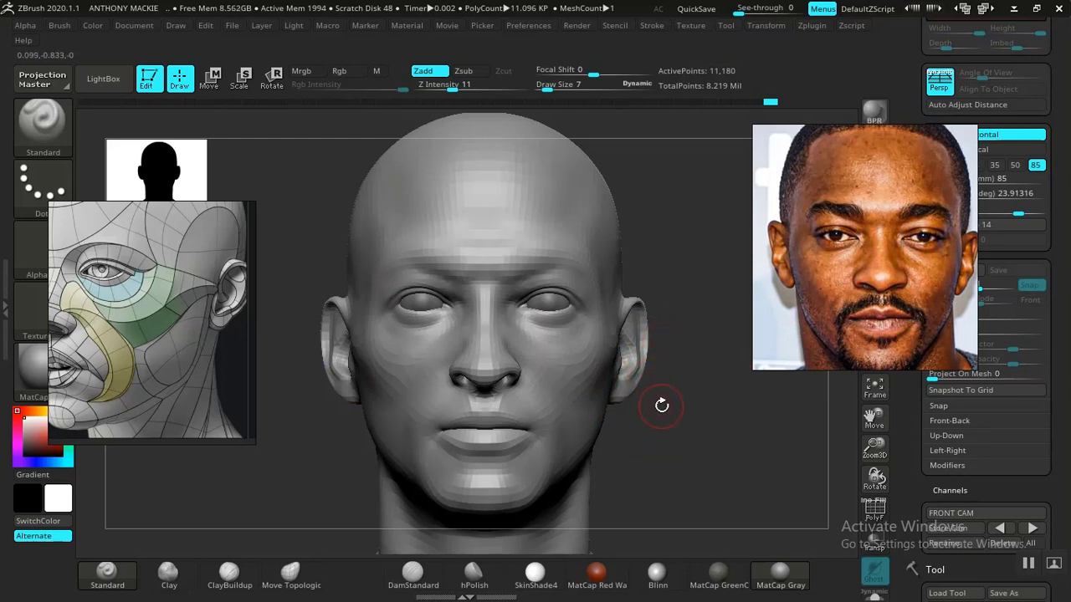
# Carve the crease at the inner eye corner beside the nose bridge with the DamStandard brush
pyautogui.click(413, 574)
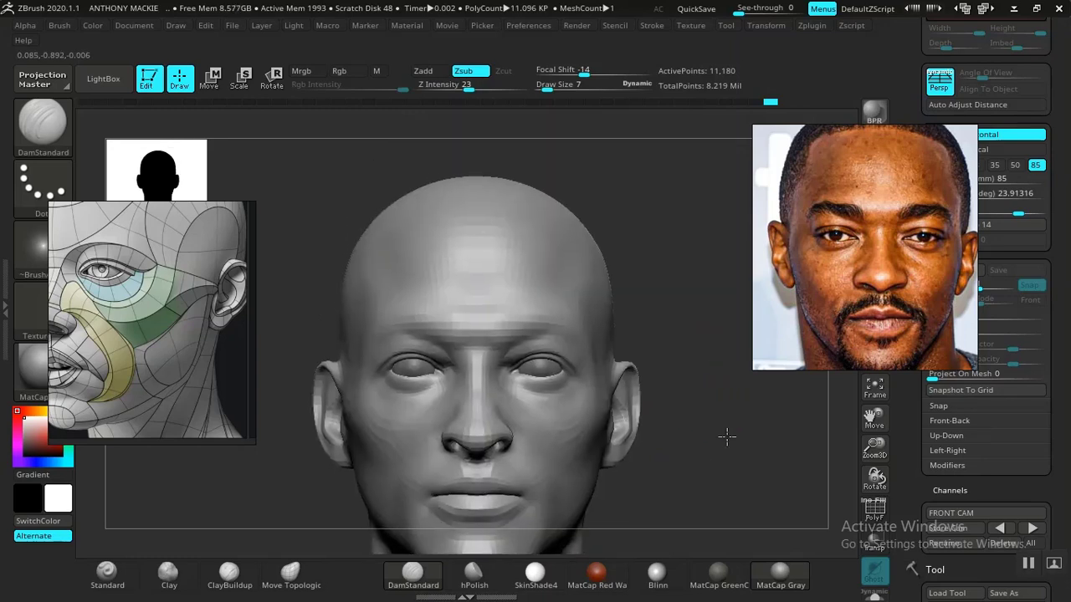
pyautogui.moveTo(727, 432)
pyautogui.keyDown('alt'); pyautogui.mouseDown()
pyautogui.moveTo(780, 376)
pyautogui.moveTo(836, 377)
pyautogui.moveTo(502, 370)
pyautogui.mouseUp(); pyautogui.keyUp('alt')
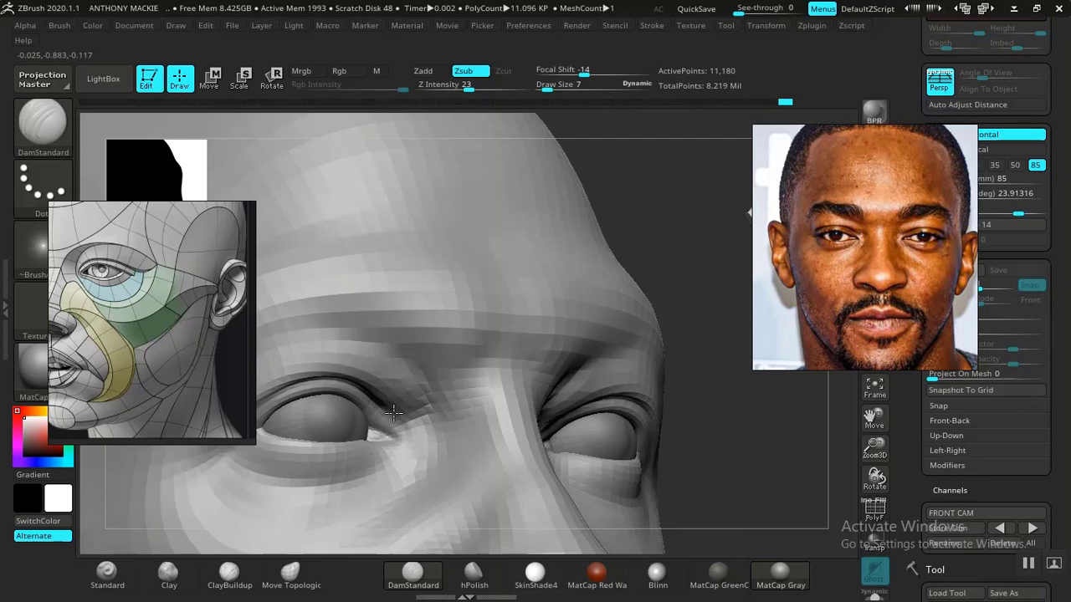
pyautogui.keyDown('alt'); pyautogui.moveTo(674, 333); pyautogui.dragTo(639, 361); pyautogui.keyUp('alt')
pyautogui.moveTo(711, 420); pyautogui.dragTo(722, 410)
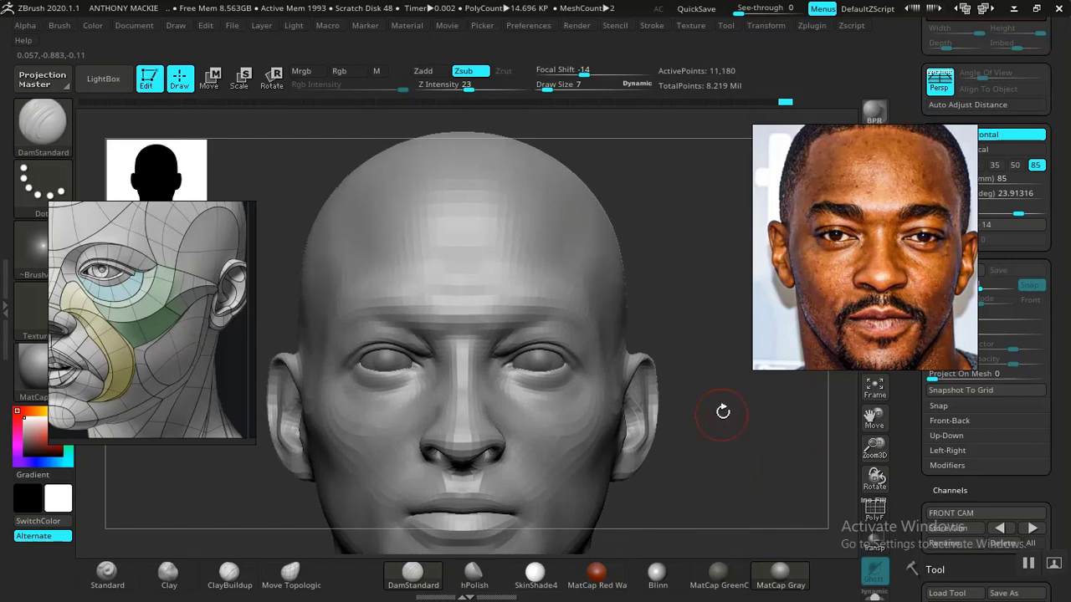
# Smooth the carved area between the inner eye corner and the nose bridge
pyautogui.keyDown('alt'); pyautogui.moveTo(728, 360); pyautogui.dragTo(765, 519); pyautogui.keyUp('alt')
pyautogui.press('shift')
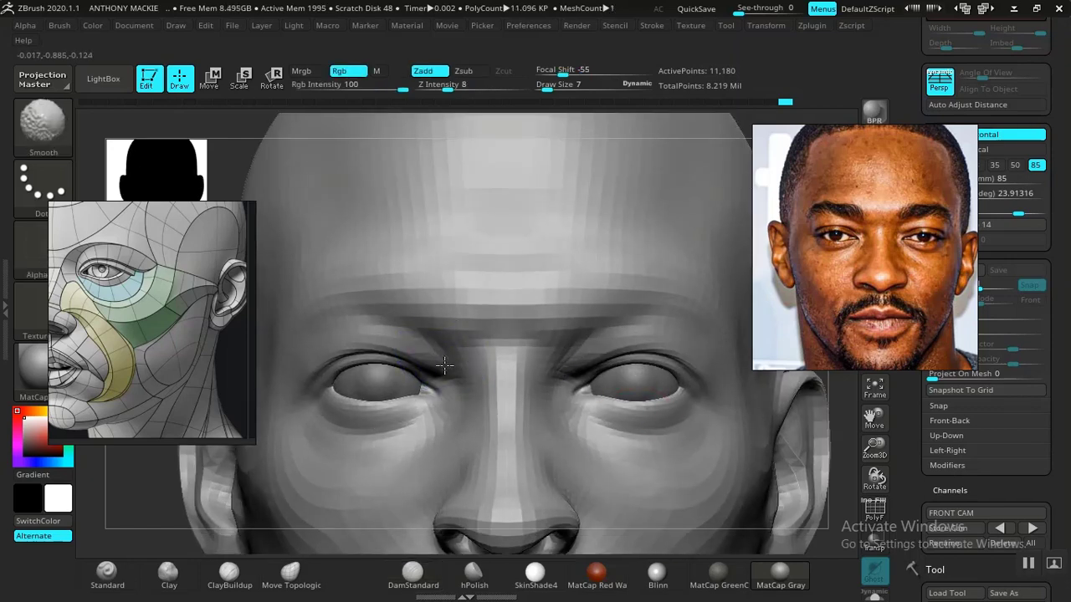
pyautogui.keyDown('shift'); pyautogui.moveTo(444, 365); pyautogui.dragTo(457, 370); pyautogui.keyUp('shift')
pyautogui.moveTo(853, 429)
pyautogui.keyDown('alt'); pyautogui.mouseDown()
pyautogui.moveTo(827, 402)
pyautogui.moveTo(761, 390)
pyautogui.moveTo(808, 423)
pyautogui.moveTo(784, 377)
pyautogui.moveTo(801, 454)
pyautogui.mouseUp(); pyautogui.keyUp('alt')
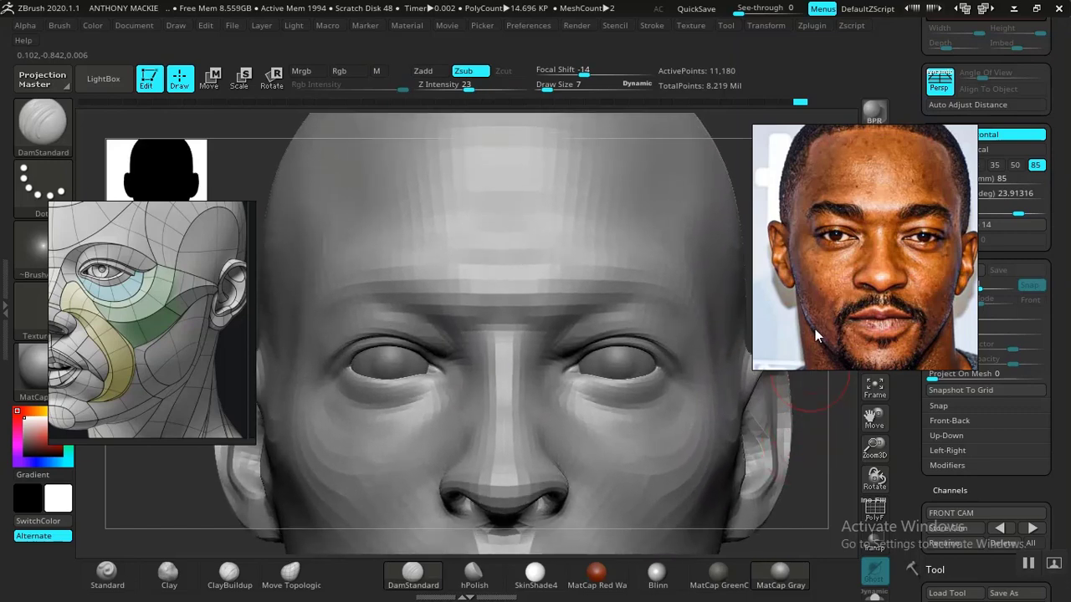
# Enlarge the front reference photo around the eye and the side of the nose
pyautogui.scroll(5, 882, 283)
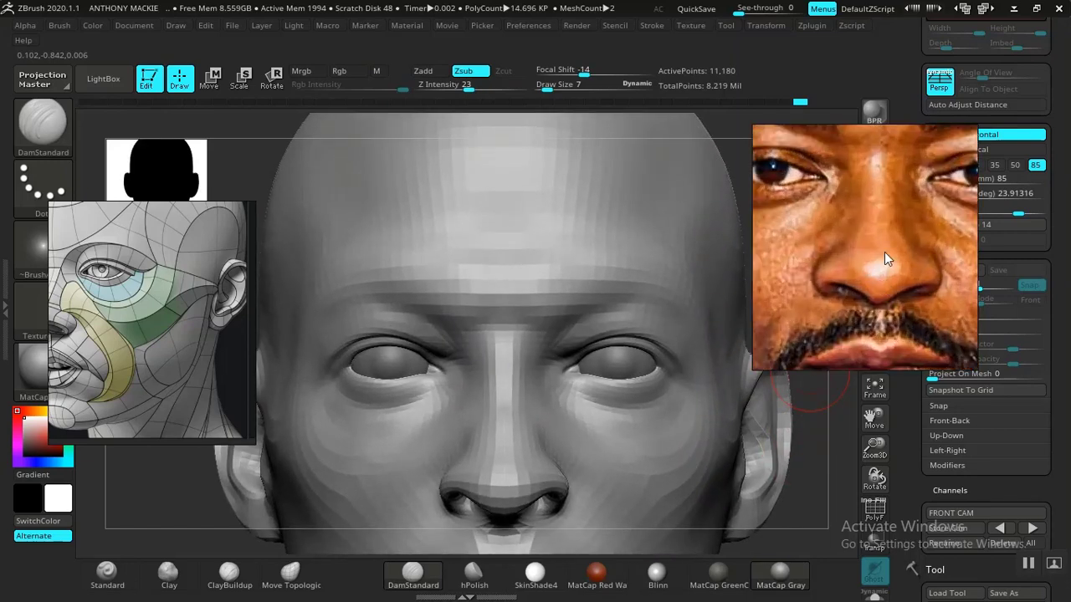
pyautogui.moveTo(885, 252); pyautogui.dragTo(908, 305)
pyautogui.scroll(2, 893, 268)
pyautogui.moveTo(893, 268); pyautogui.dragTo(914, 272)
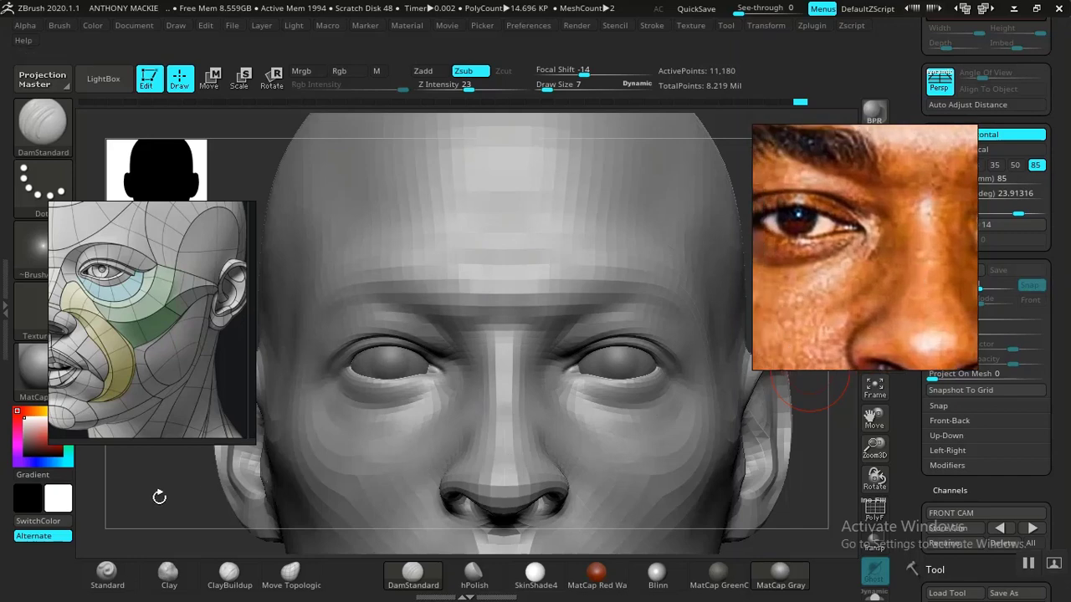
# Restore the stored front camera, set the DamStandard draw size to 4, and compare the inner eye corners with the reference overlay
pyautogui.moveTo(159, 497); pyautogui.dragTo(249, 497)
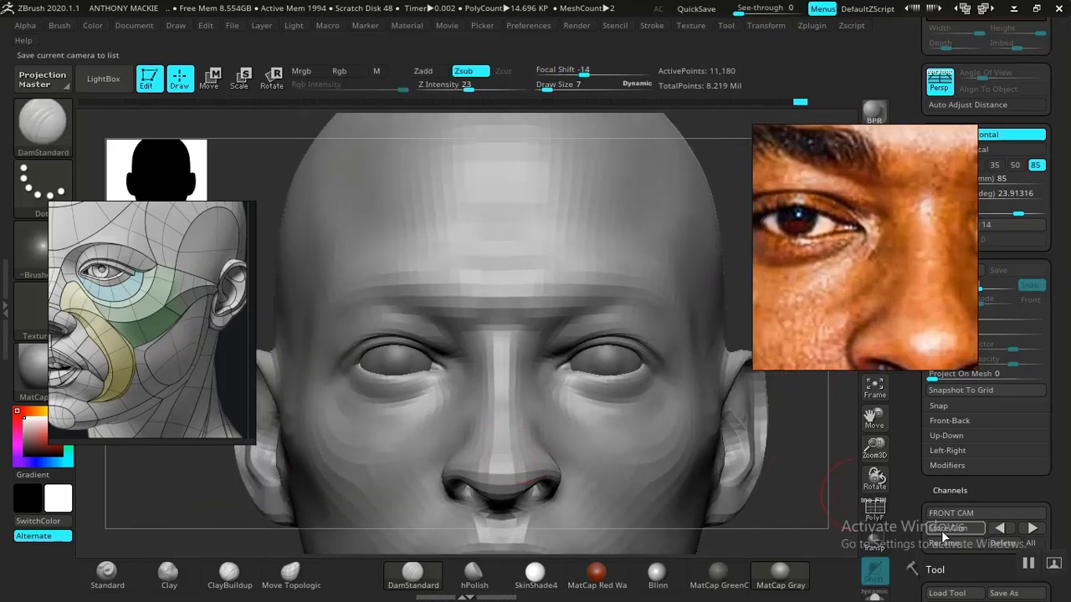
pyautogui.click(1000, 529)
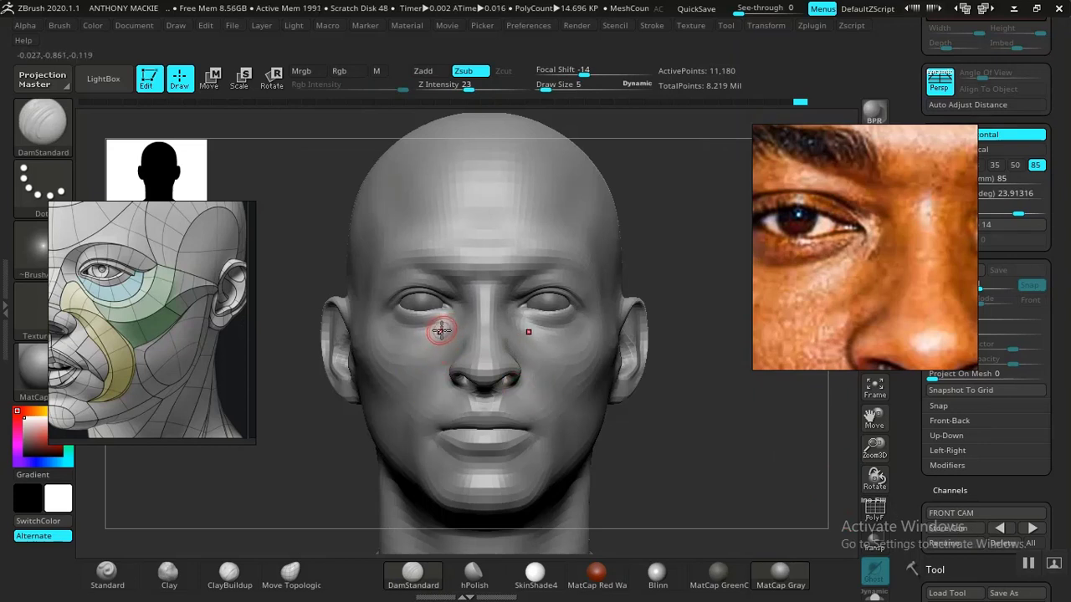
pyautogui.hotkey('shift', 'z')
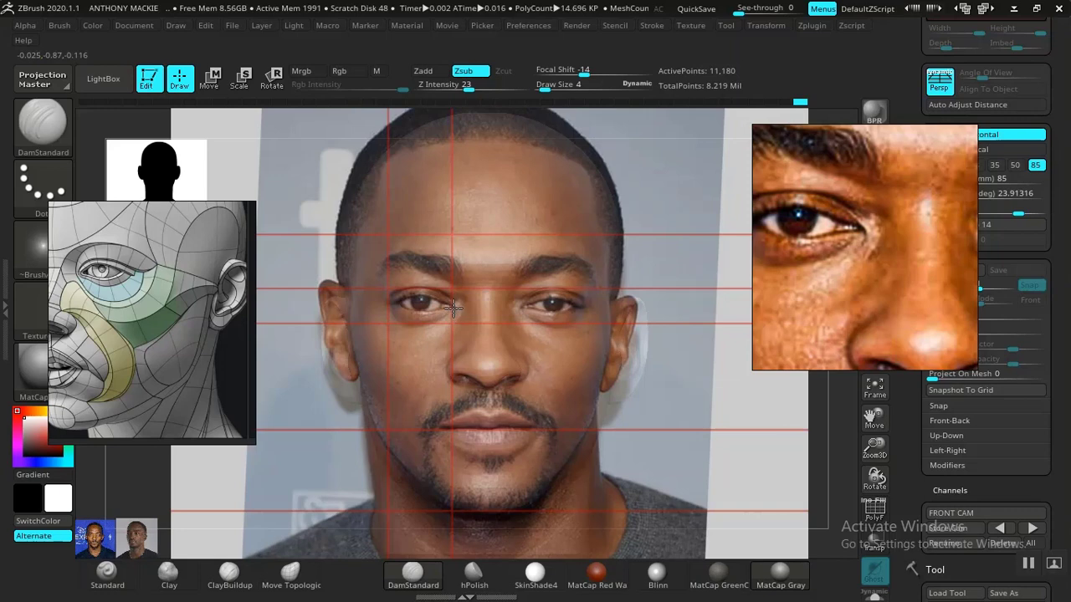
pyautogui.hotkey('shift', 'z')
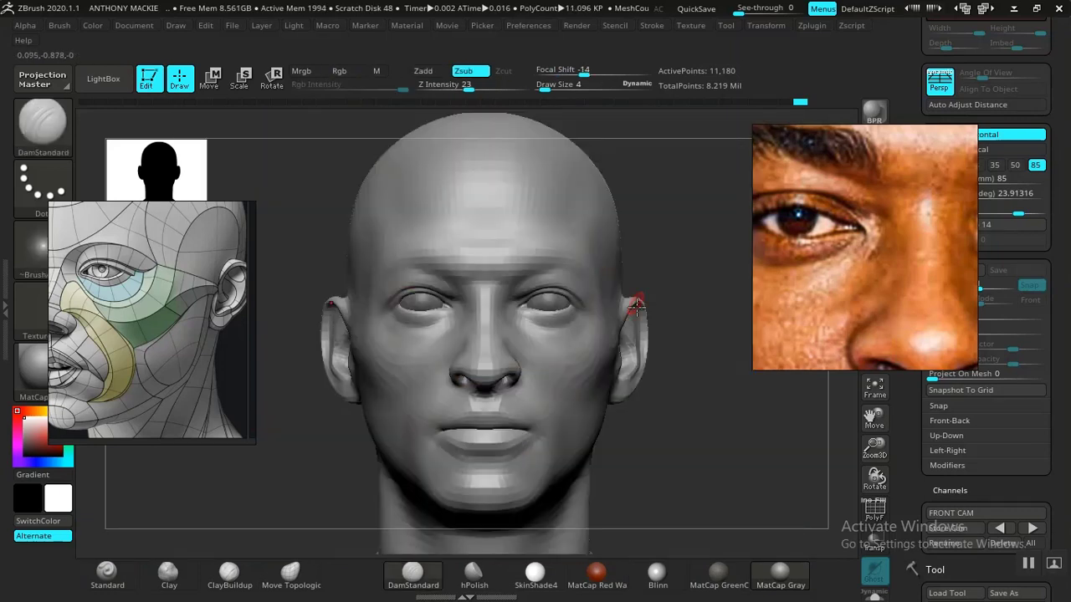
# Examine the eyelids and inner eye corner up close alongside the facial anatomy reference
pyautogui.keyDown('alt'); pyautogui.moveTo(673, 363); pyautogui.dragTo(609, 475); pyautogui.keyUp('alt')
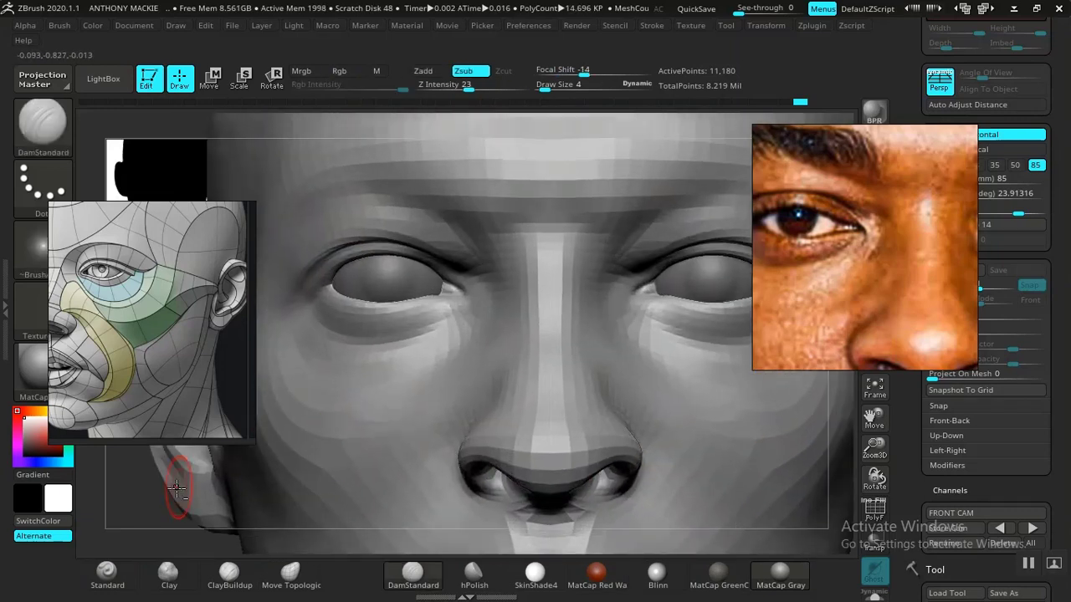
pyautogui.keyDown('alt'); pyautogui.moveTo(177, 487); pyautogui.dragTo(226, 225); pyautogui.keyUp('alt')
pyautogui.keyDown('alt'); pyautogui.moveTo(239, 157); pyautogui.dragTo(274, 189); pyautogui.keyUp('alt')
pyautogui.moveTo(134, 493); pyautogui.dragTo(134, 475)
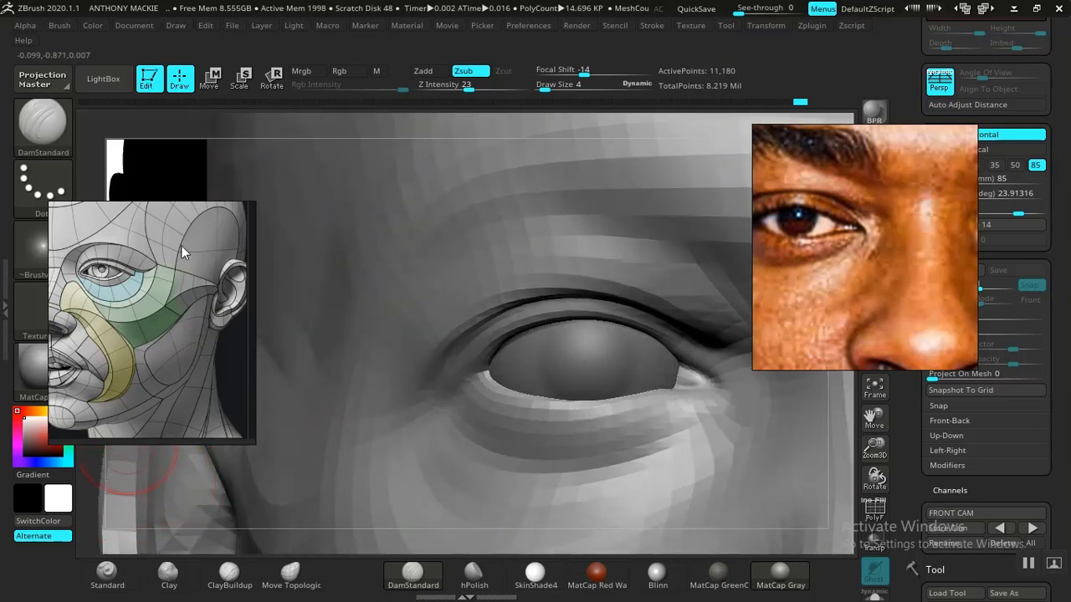
pyautogui.moveTo(219, 128)
pyautogui.mouseDown()
pyautogui.moveTo(149, 139)
pyautogui.moveTo(530, 294)
pyautogui.mouseUp()
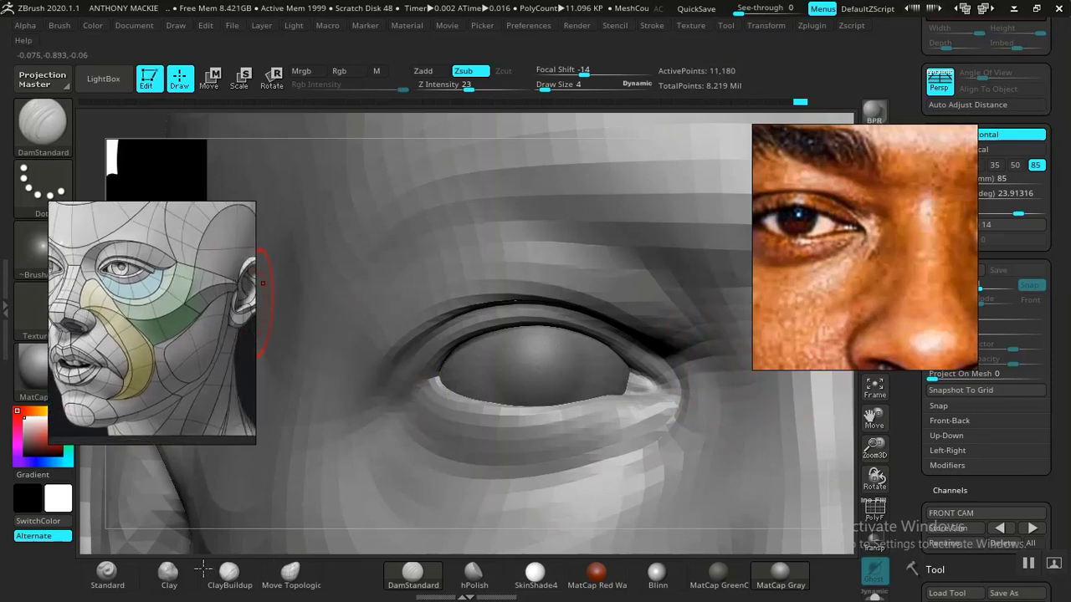
# Build up the surface between the inner eye corner and the nose with the Clay brush at Z Intensity 14
pyautogui.click(167, 576)
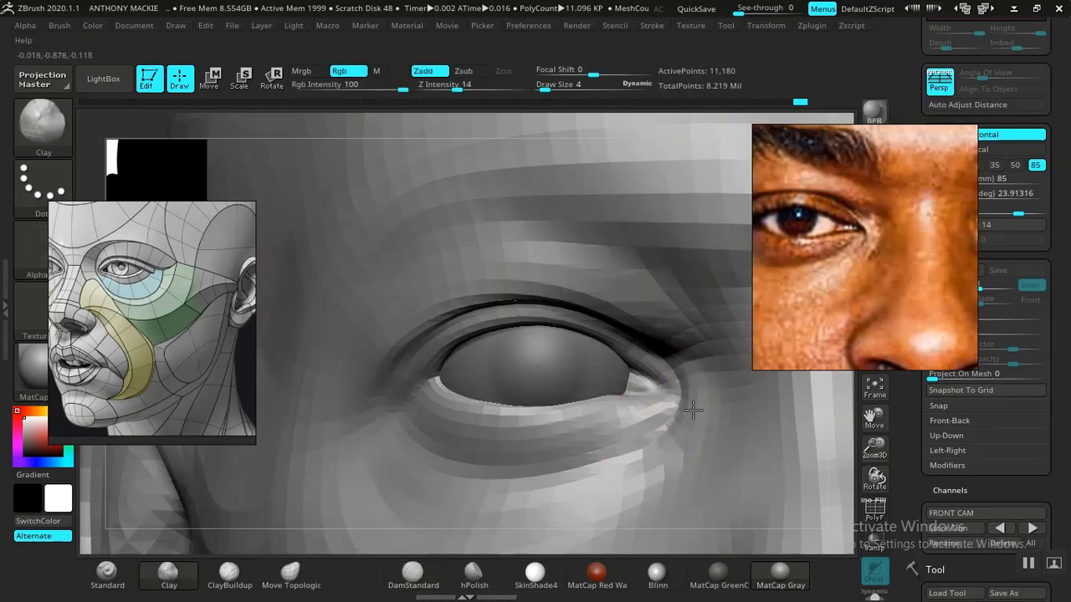
pyautogui.moveTo(655, 361)
pyautogui.mouseDown()
pyautogui.moveTo(650, 433)
pyautogui.moveTo(709, 360)
pyautogui.mouseUp()
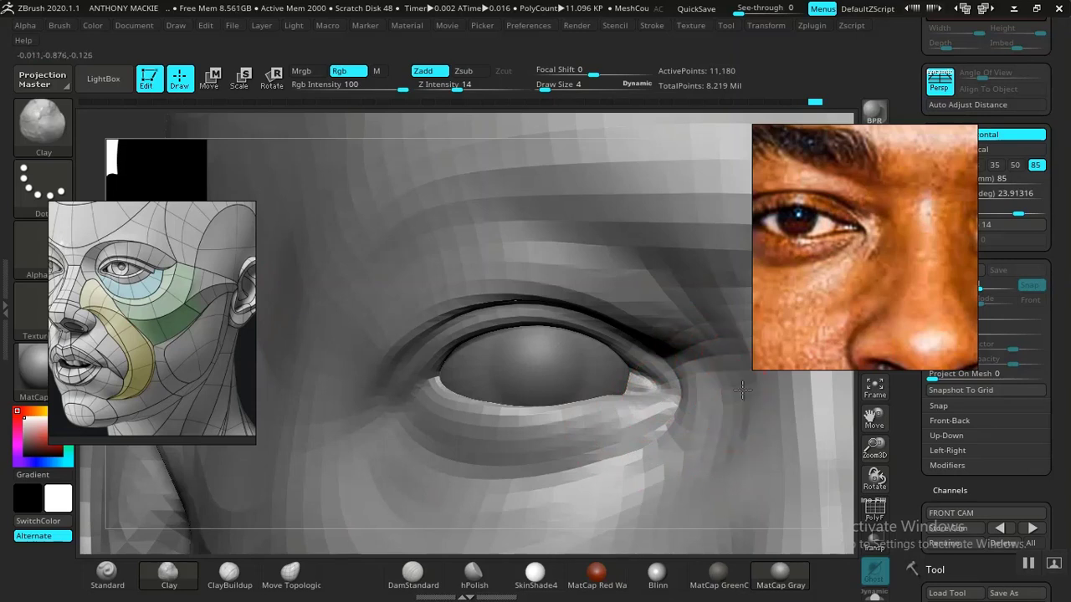
pyautogui.press('f')
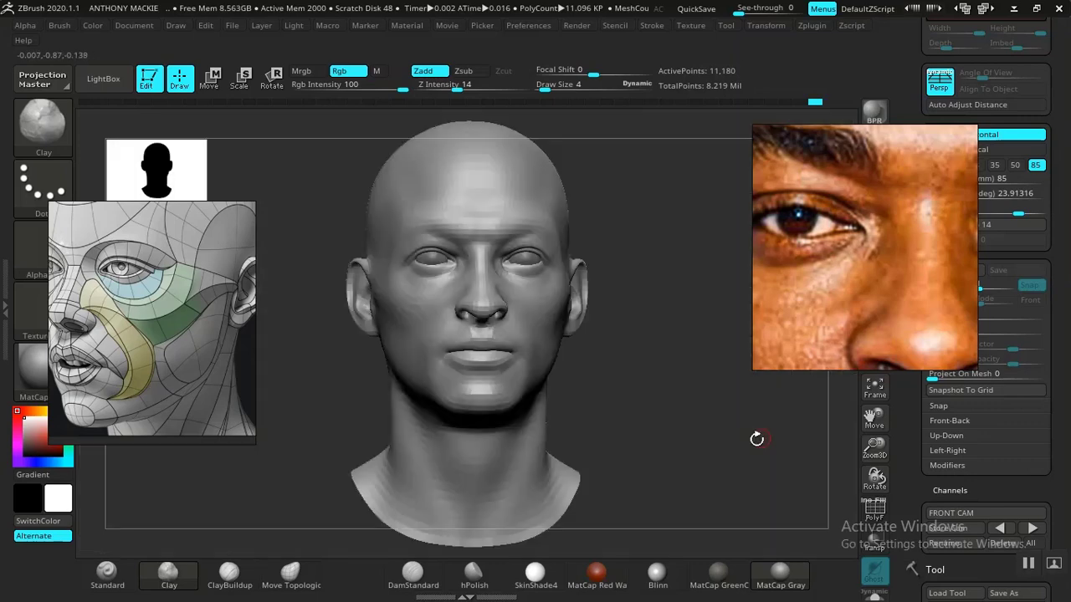
# Sculpt the transition from the inner eye corner down the side of the nose with the Standard brush at Z Intensity 11
pyautogui.moveTo(651, 405)
pyautogui.keyDown('alt'); pyautogui.mouseDown()
pyautogui.moveTo(671, 473)
pyautogui.moveTo(729, 438)
pyautogui.moveTo(732, 481)
pyautogui.moveTo(757, 481)
pyautogui.moveTo(748, 461)
pyautogui.moveTo(789, 461)
pyautogui.moveTo(798, 485)
pyautogui.moveTo(776, 486)
pyautogui.moveTo(784, 491)
pyautogui.mouseUp(); pyautogui.keyUp('alt')
pyautogui.press('ctrl')
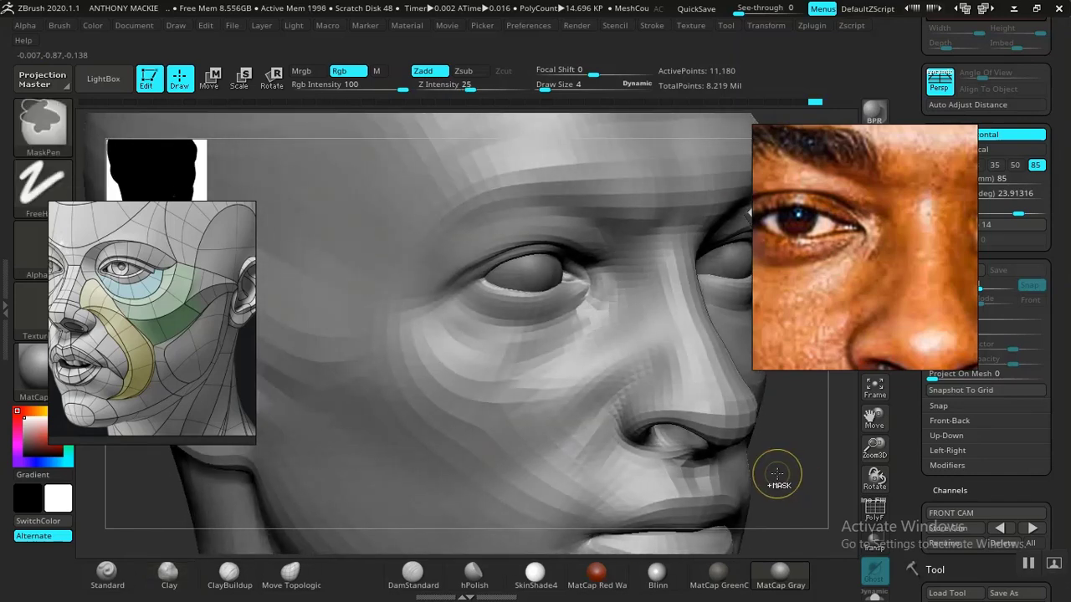
pyautogui.moveTo(760, 491)
pyautogui.mouseDown()
pyautogui.moveTo(761, 461)
pyautogui.moveTo(736, 493)
pyautogui.mouseUp()
pyautogui.click(106, 573)
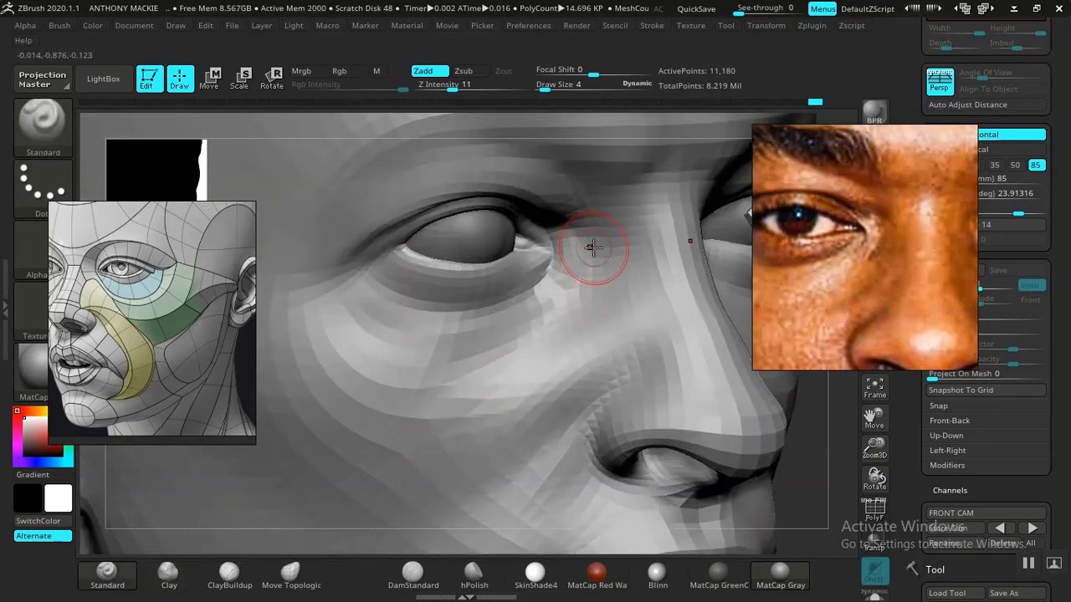
pyautogui.press('space')
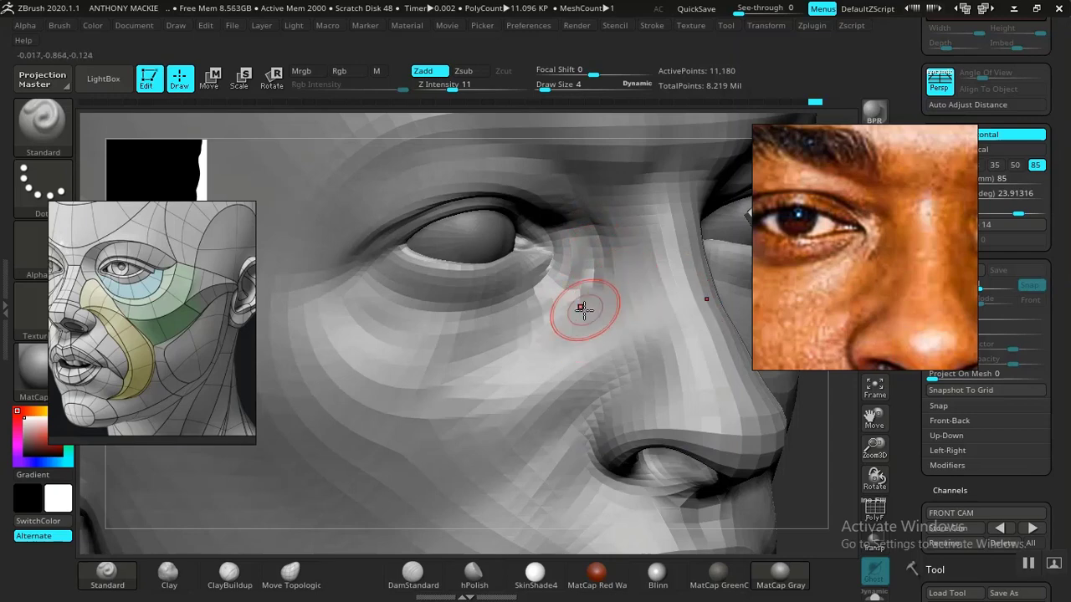
# Set the draw size to 7, add Clay strokes along the side of the nose bridge, and check them in profile
pyautogui.press('space')
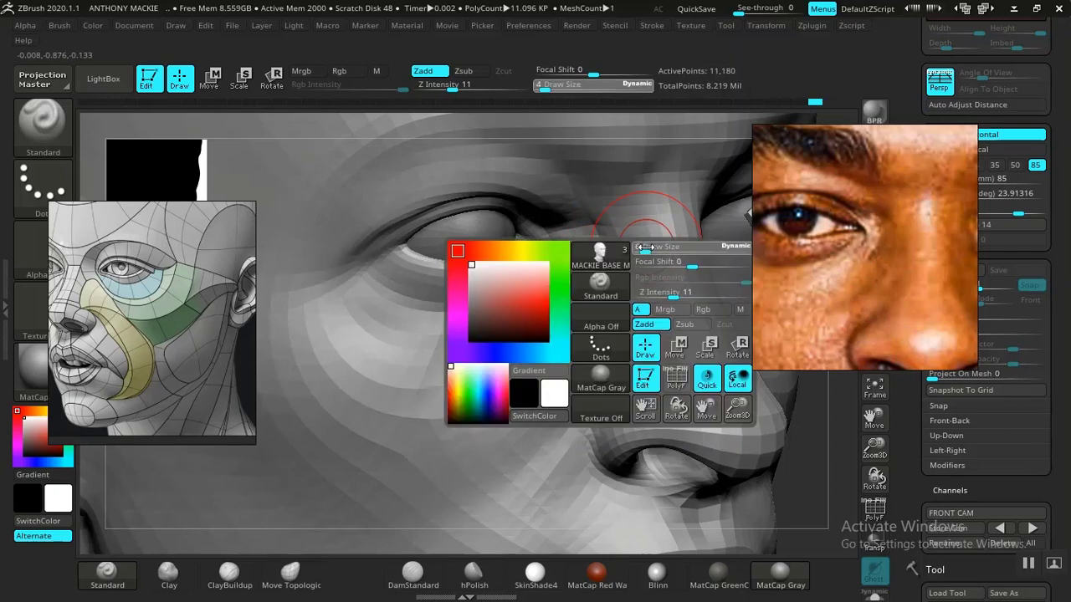
pyautogui.moveTo(642, 248); pyautogui.dragTo(649, 249)
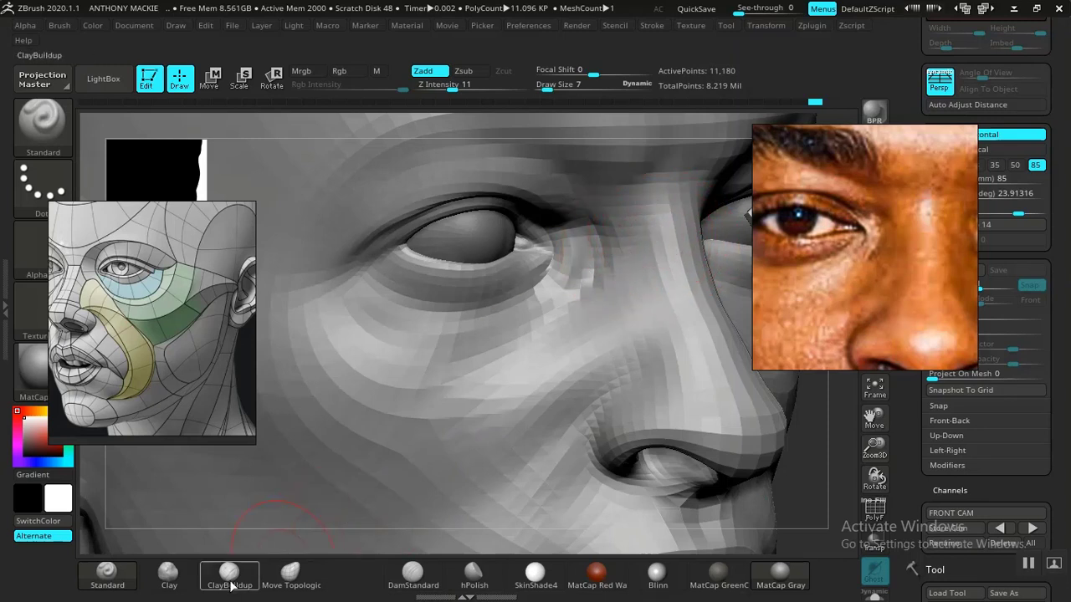
pyautogui.click(168, 576)
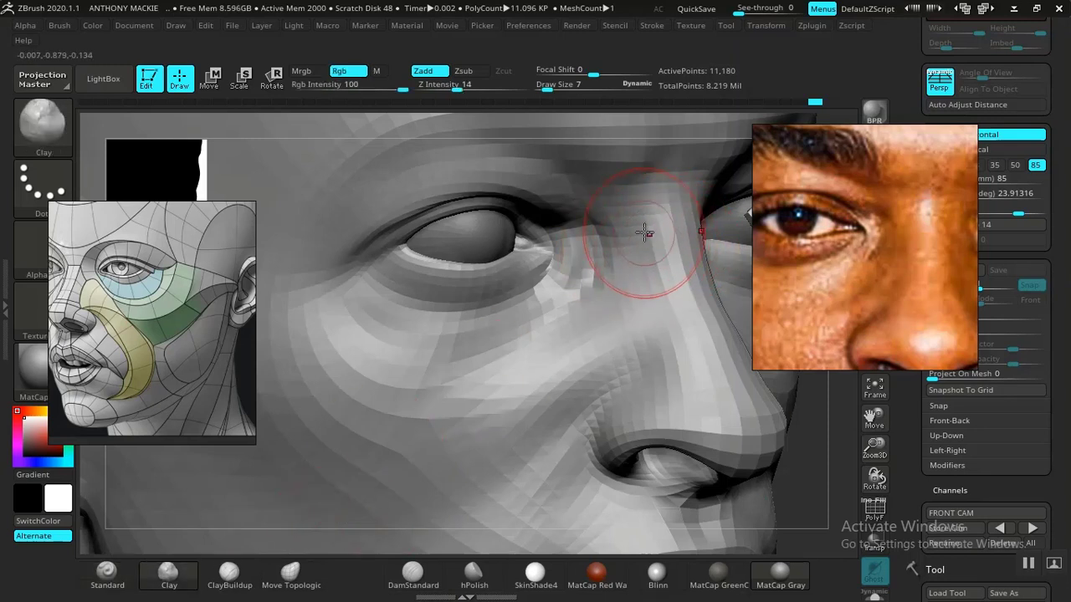
pyautogui.moveTo(678, 267)
pyautogui.mouseDown()
pyautogui.moveTo(661, 261)
pyautogui.moveTo(678, 290)
pyautogui.mouseUp()
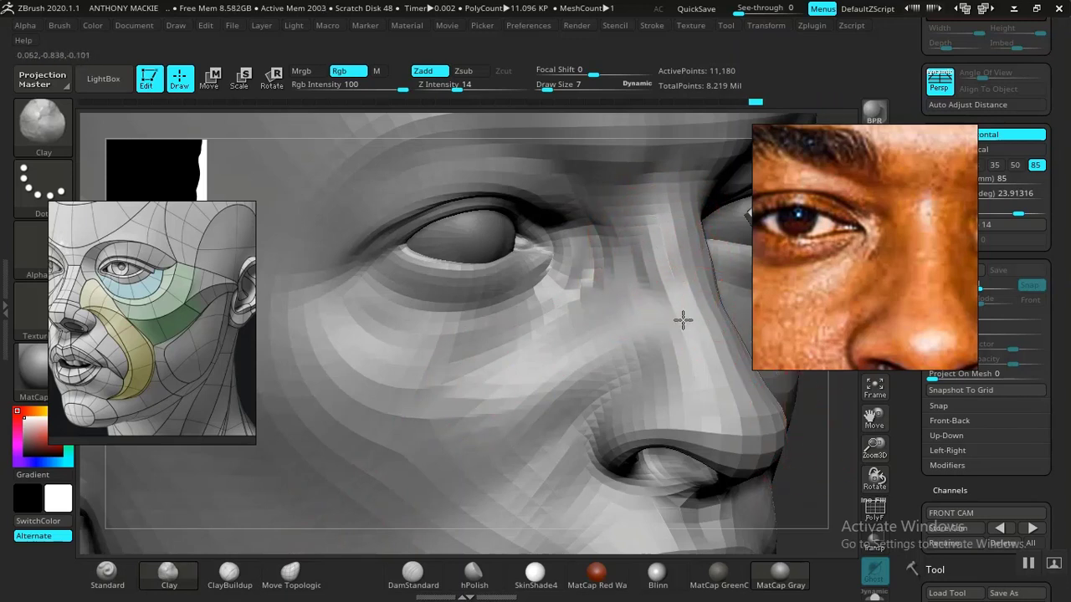
pyautogui.keyDown('ctrl'); pyautogui.moveTo(682, 320); pyautogui.dragTo(651, 436, button='right'); pyautogui.keyUp('ctrl')
pyautogui.keyDown('ctrl'); pyautogui.moveTo(380, 443); pyautogui.dragTo(351, 416, button='right'); pyautogui.keyUp('ctrl')
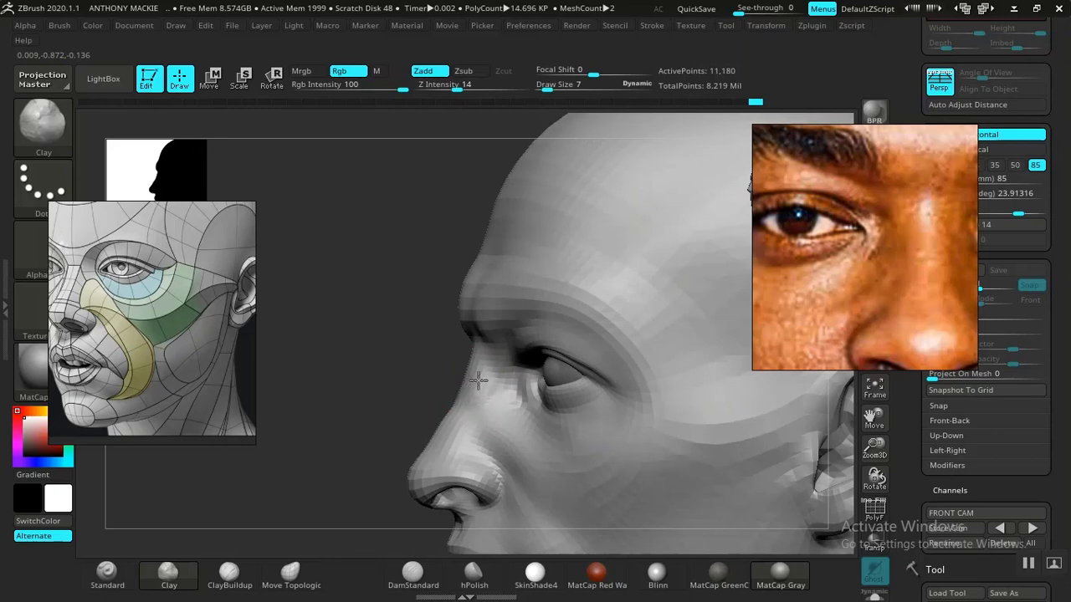
# Compare the head in front and profile views with the reference photo, focusing on the brow and eye area
pyautogui.moveTo(371, 382)
pyautogui.keyDown('shift'); pyautogui.mouseDown(button='right')
pyautogui.moveTo(455, 387)
pyautogui.moveTo(703, 358)
pyautogui.moveTo(634, 426)
pyautogui.moveTo(700, 478)
pyautogui.moveTo(712, 448)
pyautogui.moveTo(717, 493)
pyautogui.moveTo(490, 359)
pyautogui.mouseUp(button='right'); pyautogui.keyUp('shift')
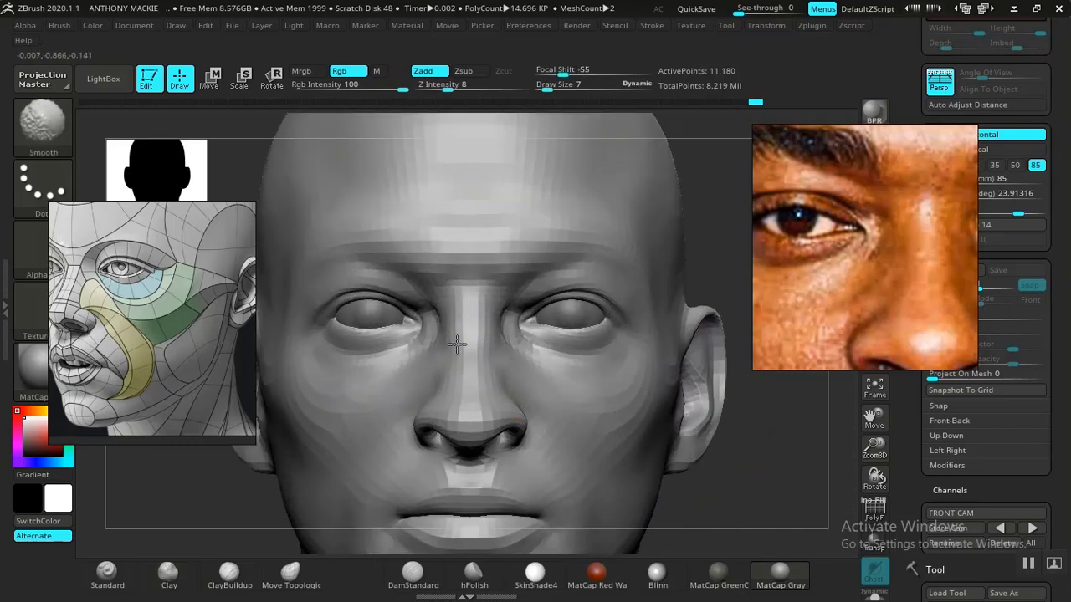
pyautogui.moveTo(695, 425)
pyautogui.keyDown('ctrl'); pyautogui.mouseDown(button='right')
pyautogui.moveTo(728, 419)
pyautogui.moveTo(708, 378)
pyautogui.moveTo(725, 468)
pyautogui.moveTo(742, 443)
pyautogui.moveTo(751, 487)
pyautogui.moveTo(770, 461)
pyautogui.moveTo(753, 435)
pyautogui.moveTo(609, 418)
pyautogui.moveTo(639, 430)
pyautogui.moveTo(611, 390)
pyautogui.moveTo(585, 377)
pyautogui.moveTo(624, 359)
pyautogui.moveTo(664, 430)
pyautogui.moveTo(679, 415)
pyautogui.moveTo(640, 407)
pyautogui.moveTo(366, 410)
pyautogui.moveTo(357, 387)
pyautogui.moveTo(370, 485)
pyautogui.moveTo(377, 459)
pyautogui.mouseUp(button='right'); pyautogui.keyUp('ctrl')
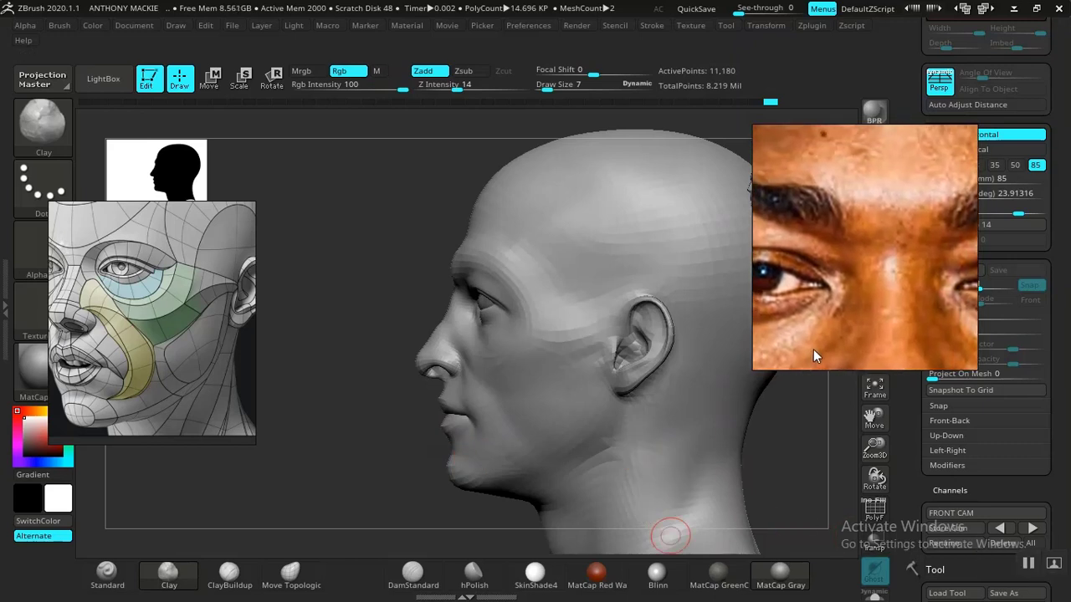
pyautogui.moveTo(376, 426)
pyautogui.keyDown('shift'); pyautogui.mouseDown()
pyautogui.moveTo(700, 365)
pyautogui.moveTo(688, 416)
pyautogui.moveTo(770, 417)
pyautogui.moveTo(789, 430)
pyautogui.moveTo(710, 359)
pyautogui.moveTo(734, 444)
pyautogui.moveTo(810, 381)
pyautogui.mouseUp(); pyautogui.keyUp('shift')
pyautogui.moveTo(829, 287); pyautogui.dragTo(882, 250)
pyautogui.scroll(1, 861, 264)
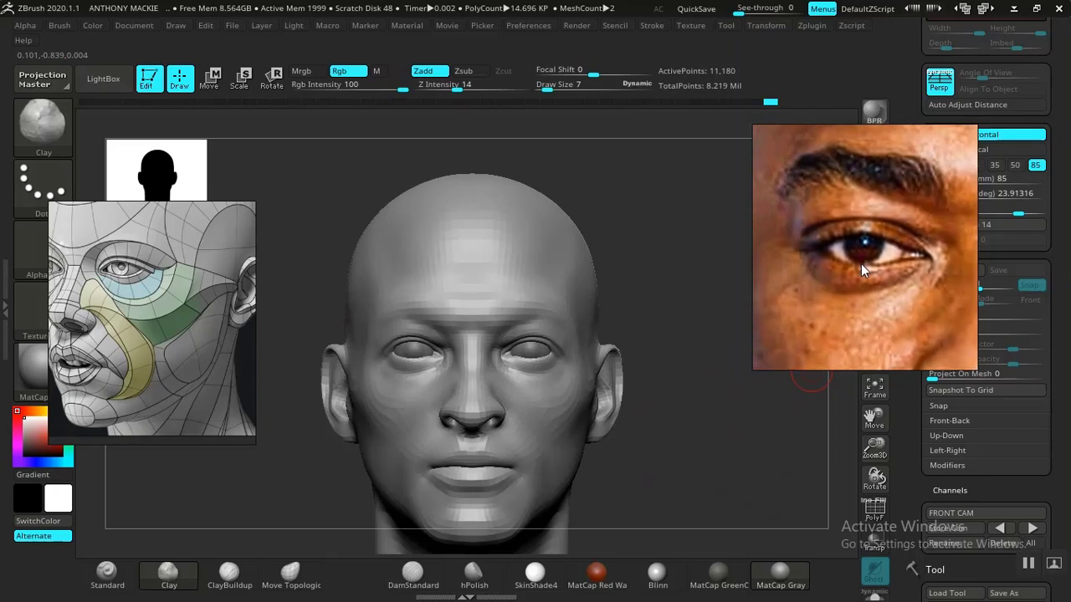
pyautogui.moveTo(697, 435)
pyautogui.mouseDown()
pyautogui.moveTo(677, 445)
pyautogui.moveTo(734, 390)
pyautogui.moveTo(753, 509)
pyautogui.moveTo(787, 475)
pyautogui.moveTo(837, 474)
pyautogui.moveTo(712, 411)
pyautogui.moveTo(720, 382)
pyautogui.moveTo(688, 374)
pyautogui.moveTo(695, 390)
pyautogui.moveTo(674, 398)
pyautogui.moveTo(695, 402)
pyautogui.mouseUp()
pyautogui.keyDown('alt'); pyautogui.moveTo(313, 278); pyautogui.dragTo(240, 424); pyautogui.keyUp('alt')
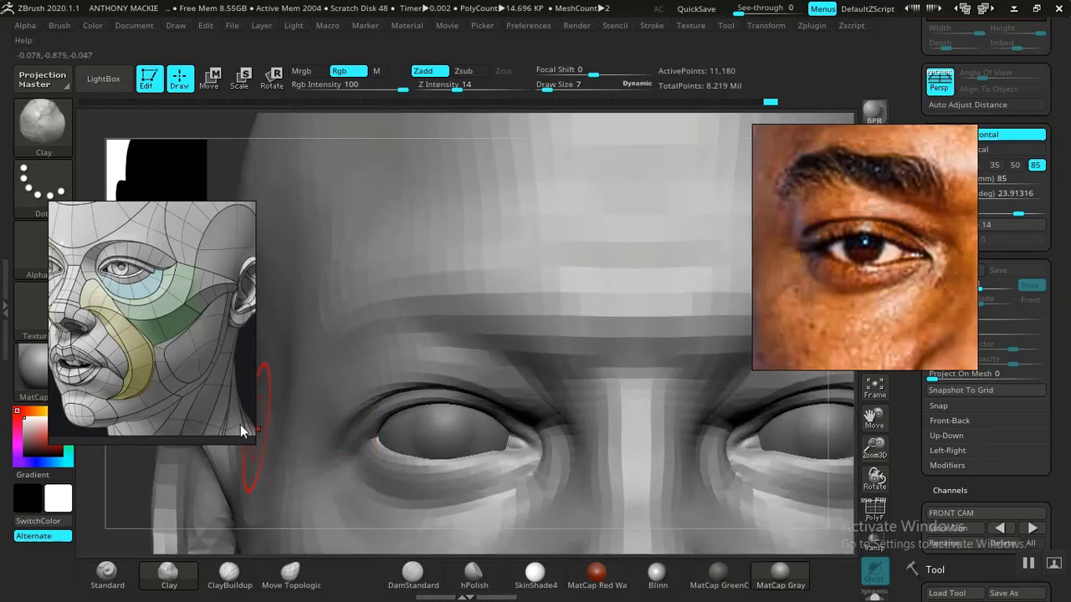
# Set the masking brush to MaskLasso and mask the area around the eye, from brow to upper cheek, in profile
pyautogui.click(299, 583)
pyautogui.moveTo(239, 155)
pyautogui.mouseDown()
pyautogui.moveTo(344, 178)
pyautogui.moveTo(327, 167)
pyautogui.moveTo(327, 126)
pyautogui.mouseUp()
pyautogui.moveTo(203, 511)
pyautogui.mouseDown()
pyautogui.moveTo(261, 455)
pyautogui.moveTo(220, 457)
pyautogui.moveTo(318, 421)
pyautogui.moveTo(261, 444)
pyautogui.mouseUp()
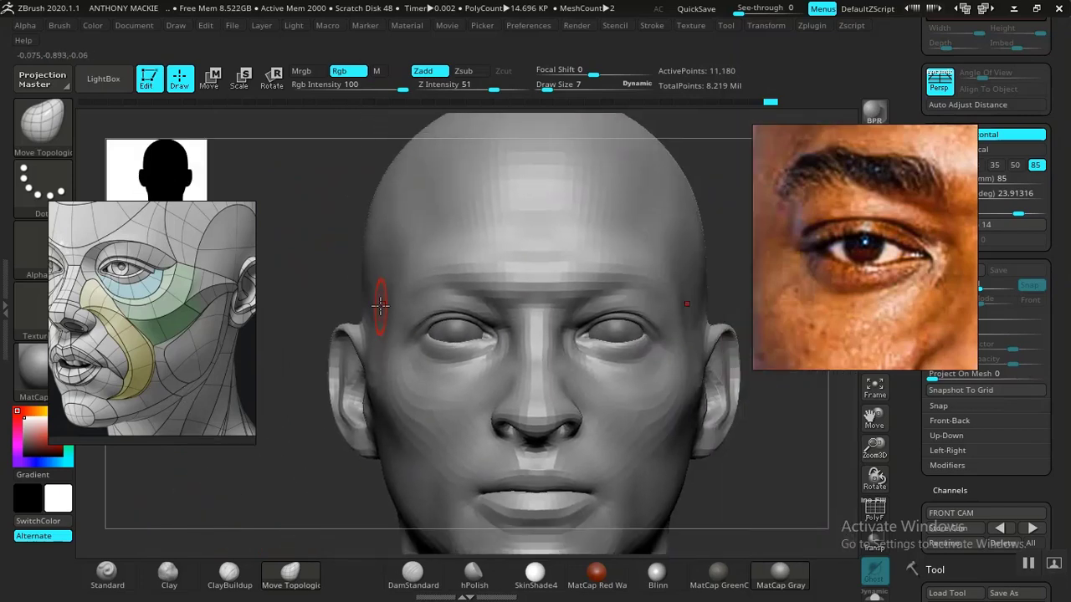
pyautogui.press('ctrl')
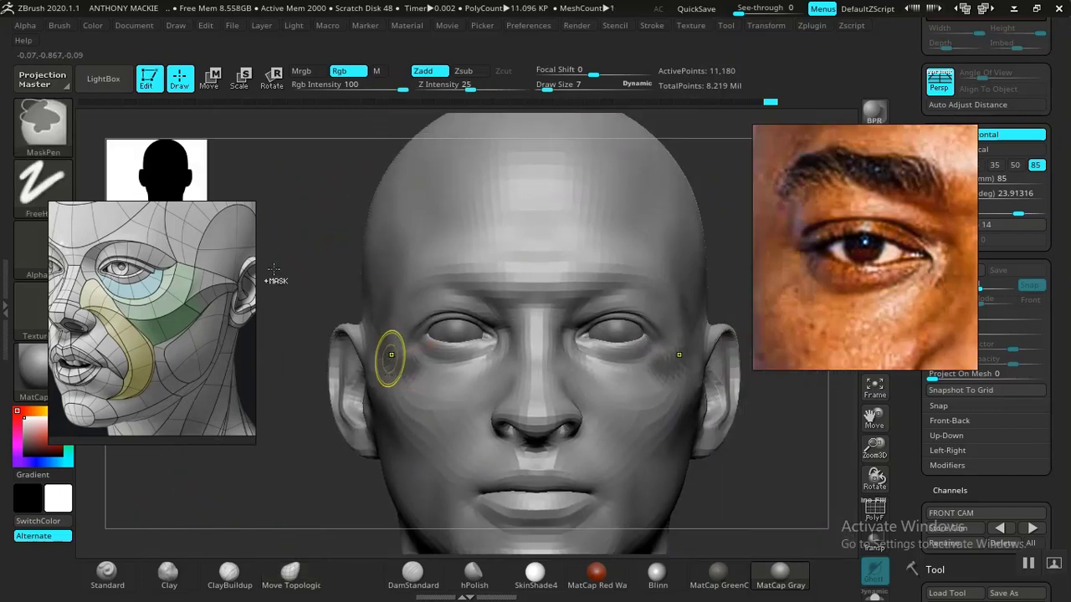
pyautogui.click(44, 125)
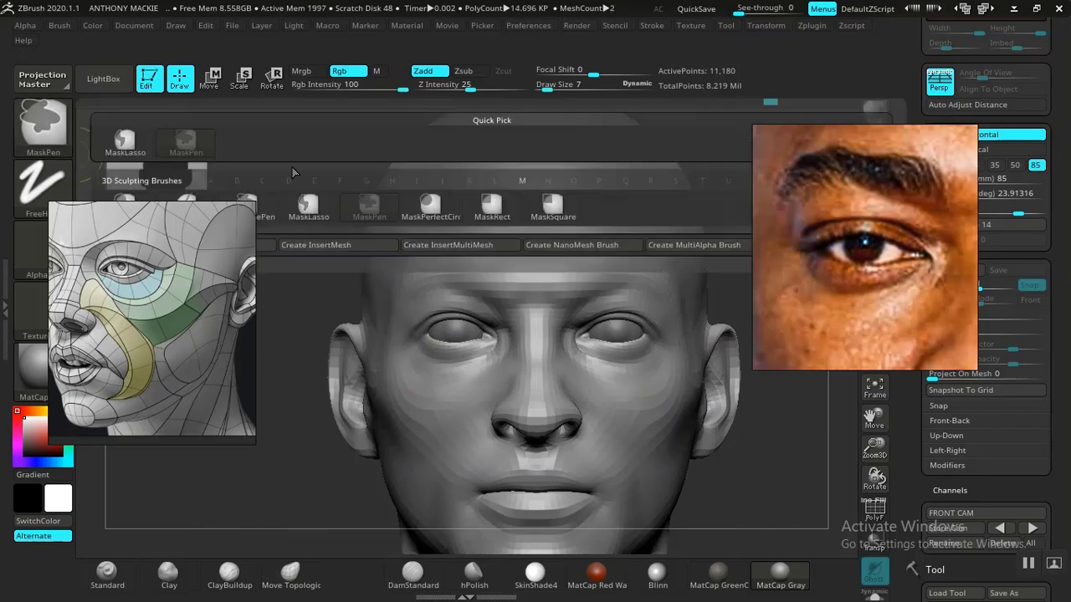
pyautogui.click(311, 211)
pyautogui.moveTo(301, 229); pyautogui.dragTo(349, 234)
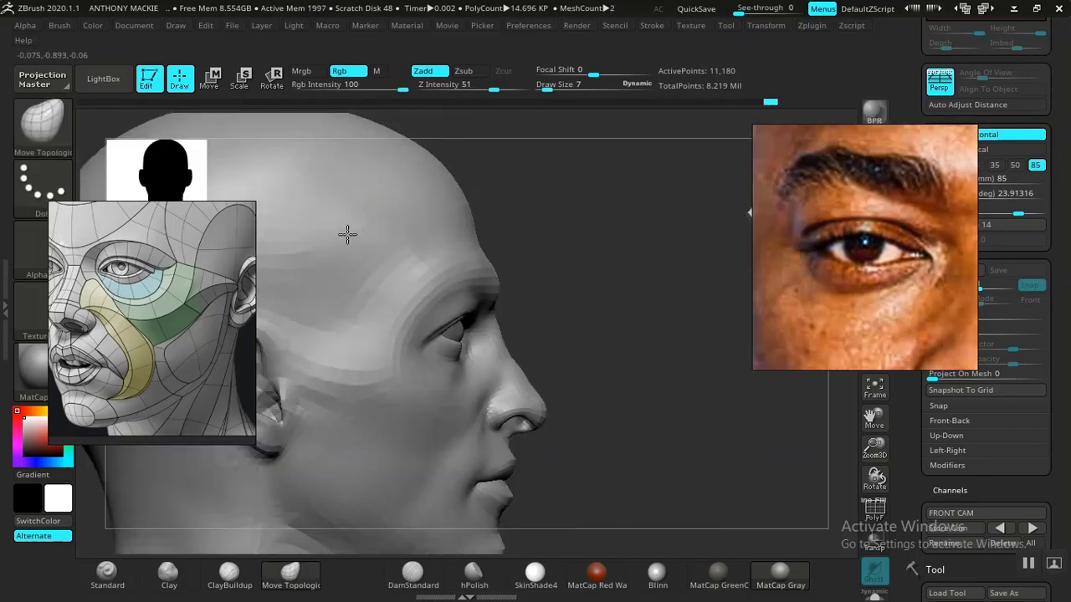
pyautogui.press('ctrl')
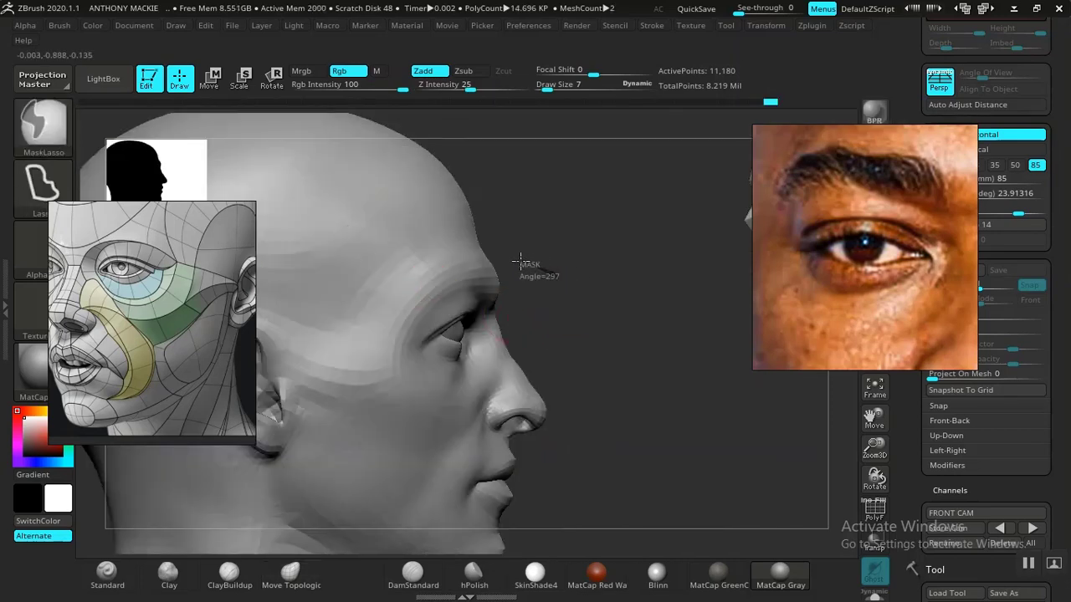
pyautogui.moveTo(444, 253)
pyautogui.keyDown('ctrl'); pyautogui.mouseDown()
pyautogui.moveTo(384, 303)
pyautogui.moveTo(381, 368)
pyautogui.moveTo(411, 390)
pyautogui.moveTo(449, 391)
pyautogui.moveTo(515, 343)
pyautogui.moveTo(536, 281)
pyautogui.mouseUp(); pyautogui.keyUp('ctrl')
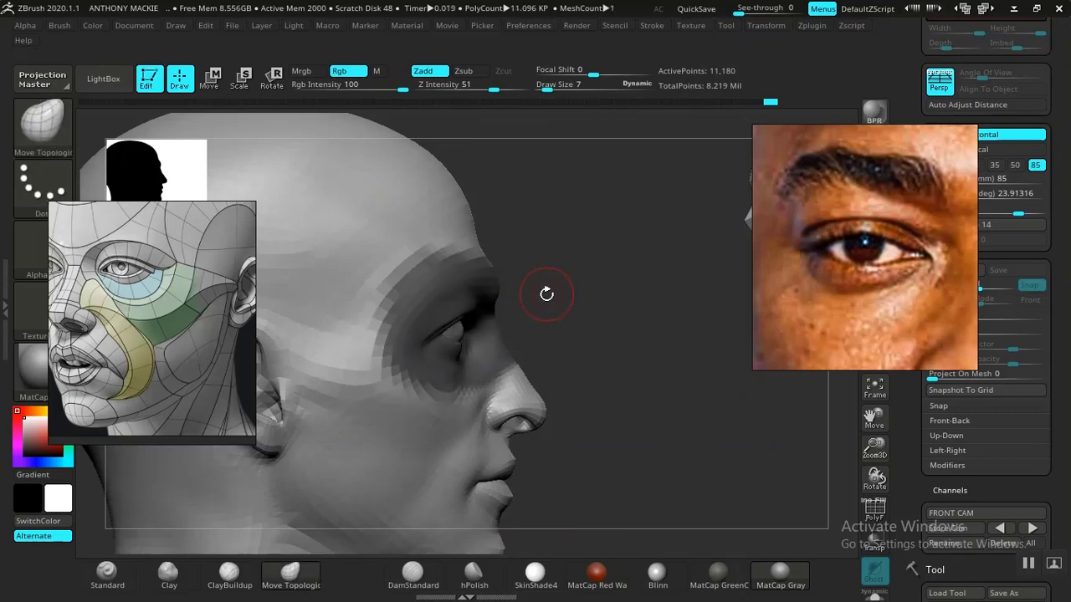
# Turn the masked eye area into its own polygroup and isolate it, framed with the wireframe hidden
pyautogui.hotkey('shift', 'f')
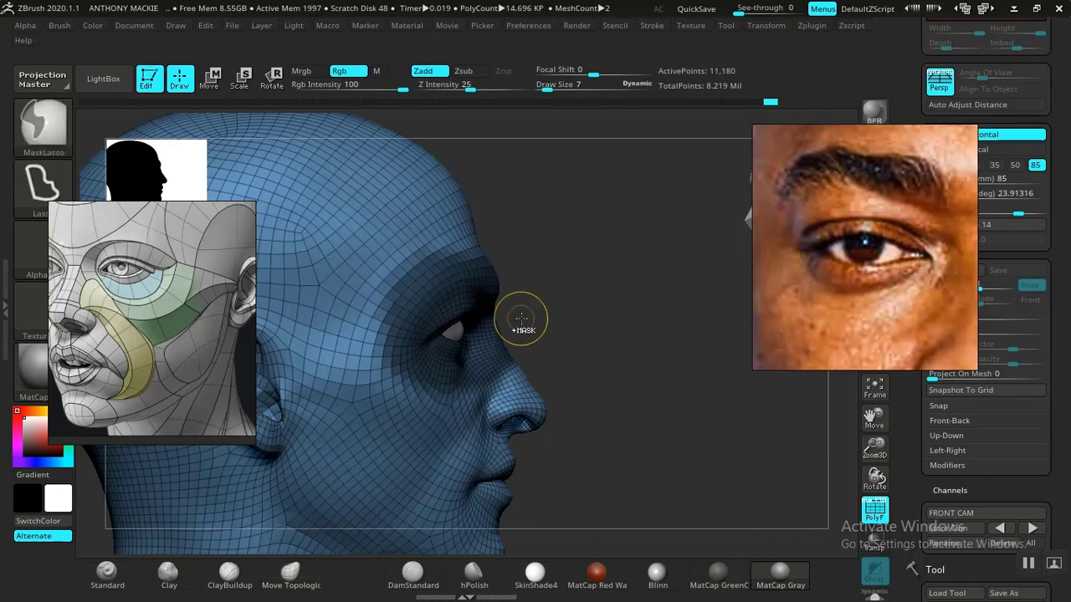
pyautogui.keyDown('shift'); pyautogui.moveTo(521, 318); pyautogui.dragTo(661, 301); pyautogui.keyUp('shift')
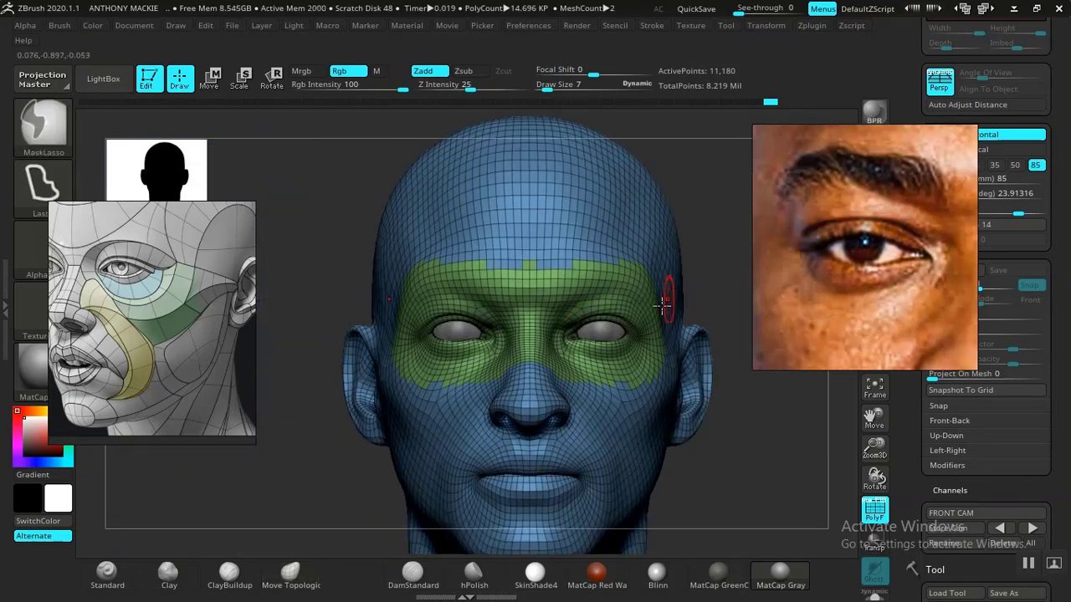
pyautogui.moveTo(436, 355)
pyautogui.keyDown('ctrl'); pyautogui.keyDown('shift'); pyautogui.mouseDown()
pyautogui.moveTo(620, 355)
pyautogui.moveTo(615, 444)
pyautogui.mouseUp(); pyautogui.keyUp('shift'); pyautogui.keyUp('ctrl')
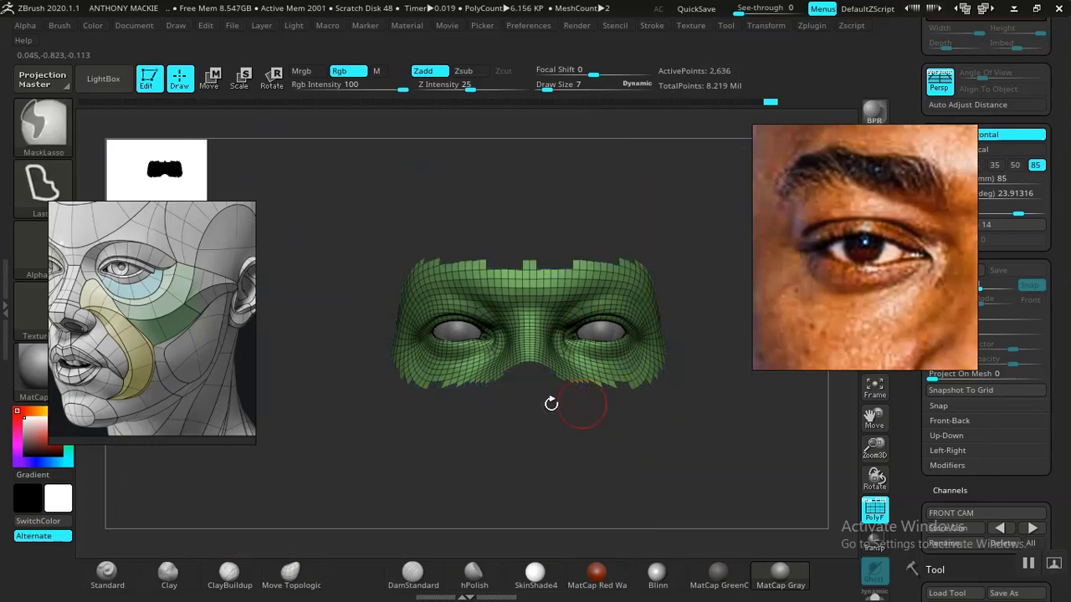
pyautogui.press('f')
pyautogui.hotkey('shift', 'f')
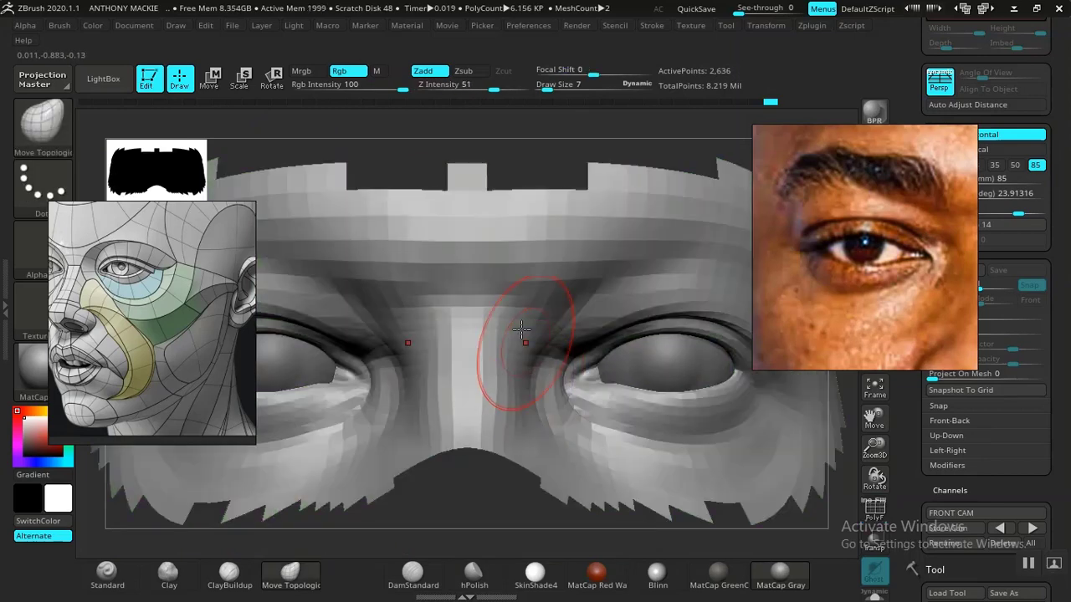
# Smooth the surface beside the outer eye corner with the Smooth brush at Z Intensity 8
pyautogui.moveTo(542, 146); pyautogui.dragTo(527, 206)
pyautogui.moveTo(323, 442)
pyautogui.mouseDown()
pyautogui.moveTo(318, 461)
pyautogui.moveTo(405, 416)
pyautogui.moveTo(396, 488)
pyautogui.moveTo(387, 459)
pyautogui.moveTo(340, 454)
pyautogui.moveTo(365, 494)
pyautogui.moveTo(352, 487)
pyautogui.moveTo(371, 542)
pyautogui.mouseUp()
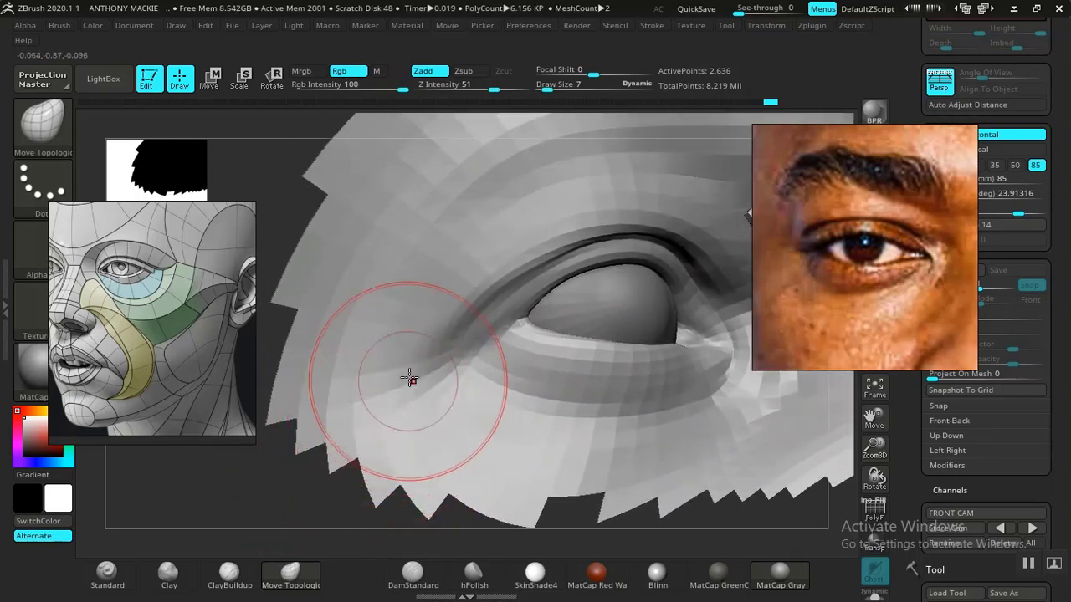
pyautogui.keyDown('shift'); pyautogui.moveTo(471, 281); pyautogui.dragTo(465, 284); pyautogui.keyUp('shift')
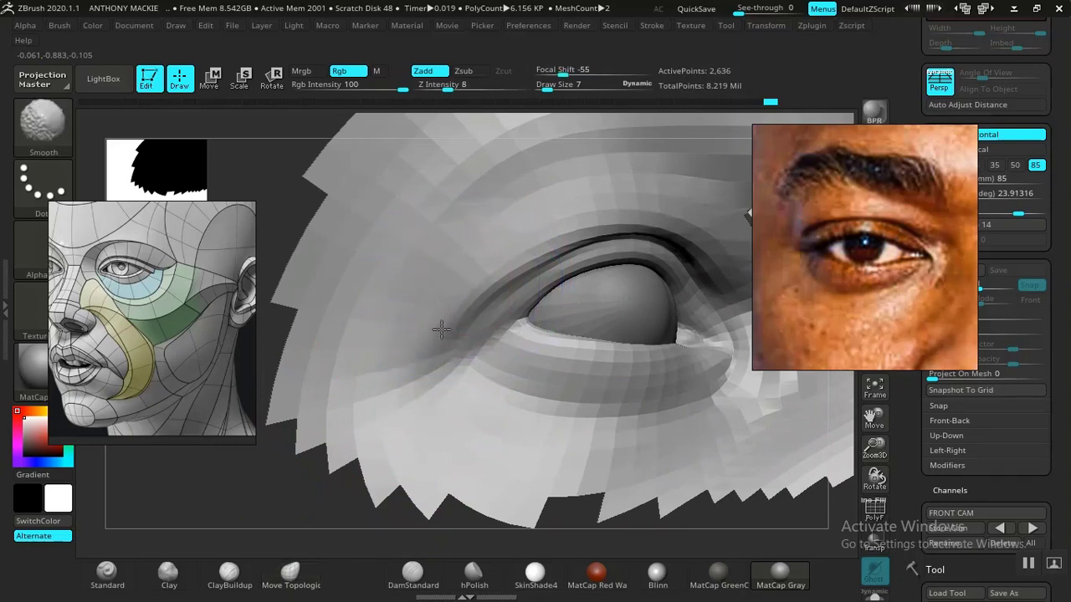
pyautogui.keyDown('shift'); pyautogui.moveTo(441, 330); pyautogui.dragTo(435, 342); pyautogui.keyUp('shift')
pyautogui.moveTo(435, 342)
pyautogui.keyDown('shift'); pyautogui.mouseDown()
pyautogui.moveTo(450, 310)
pyautogui.moveTo(436, 308)
pyautogui.mouseUp(); pyautogui.keyUp('shift')
# Carve the upper eyelid crease toward the outer eye corner with the DamStandard brush at draw size 4 and Z Intensity 23
pyautogui.click(427, 584)
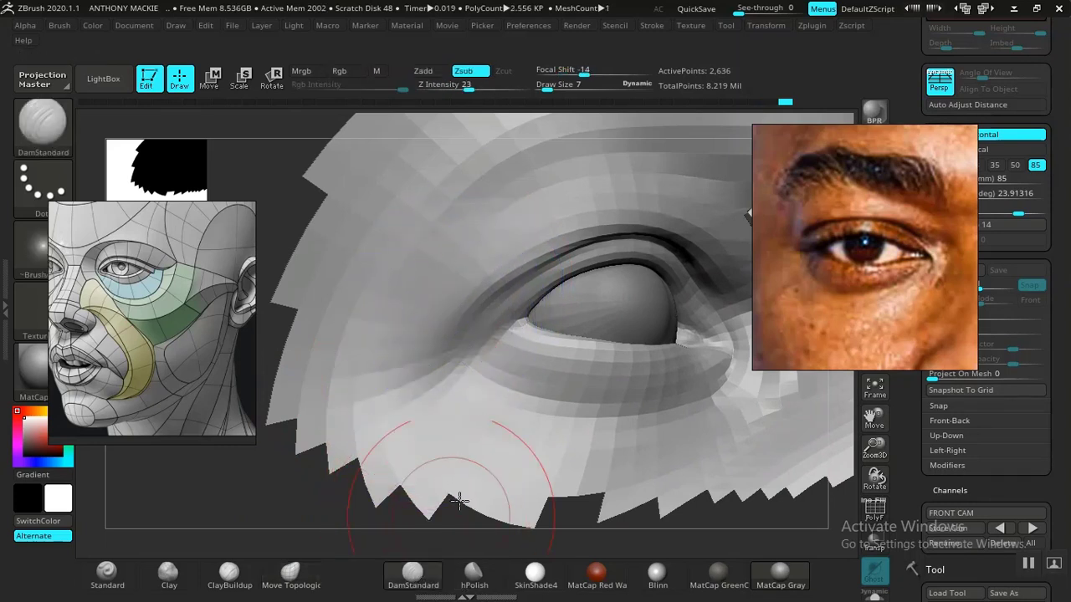
pyautogui.press('space')
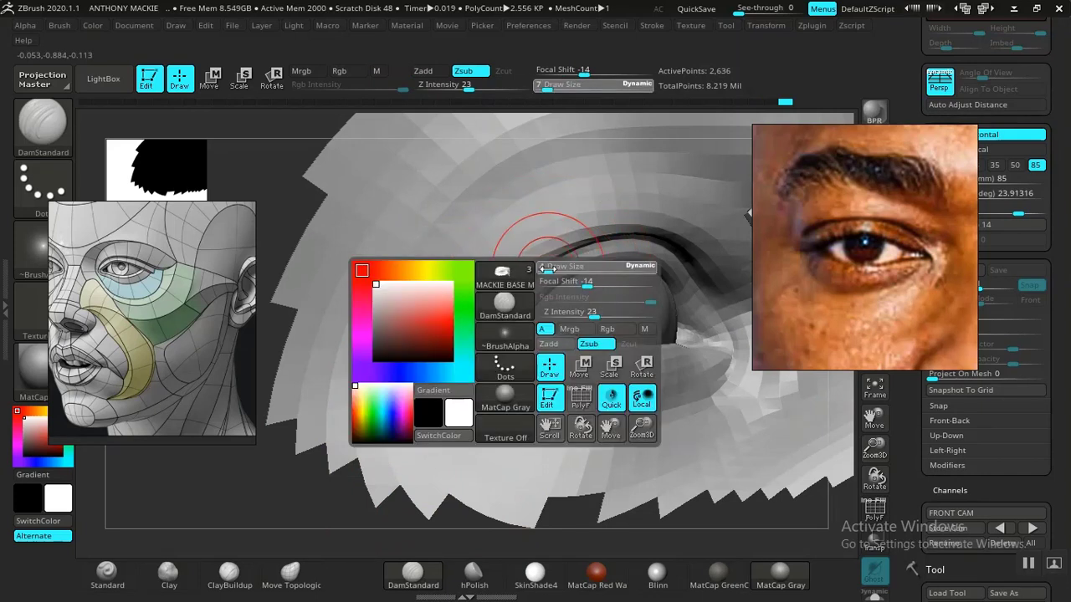
pyautogui.moveTo(547, 268)
pyautogui.mouseDown()
pyautogui.moveTo(578, 240)
pyautogui.moveTo(604, 246)
pyautogui.mouseUp()
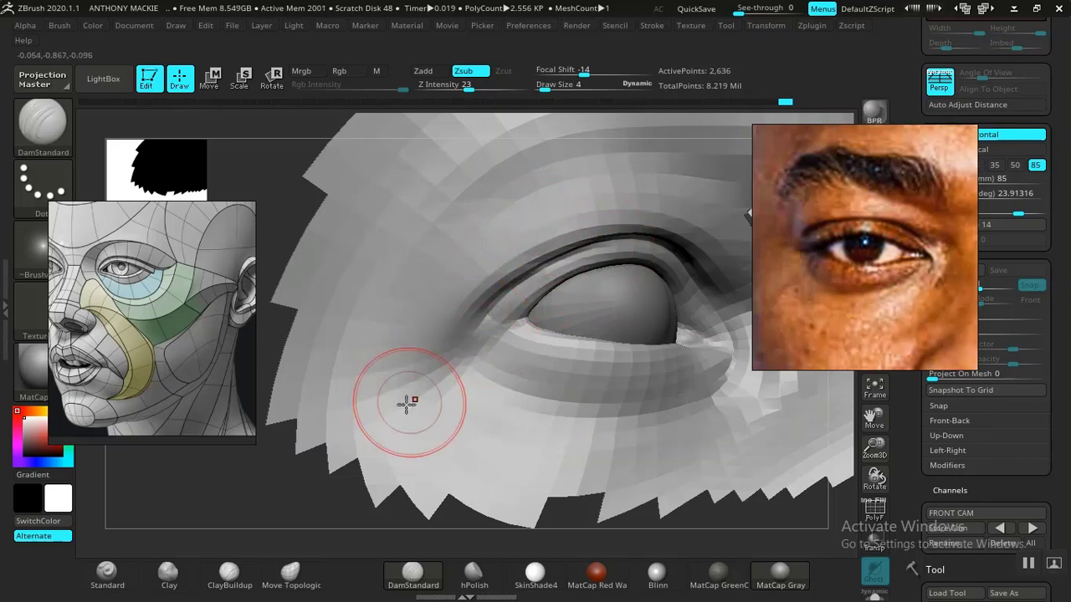
pyautogui.moveTo(245, 523)
pyautogui.mouseDown()
pyautogui.moveTo(268, 502)
pyautogui.moveTo(226, 507)
pyautogui.moveTo(340, 488)
pyautogui.moveTo(240, 527)
pyautogui.mouseUp()
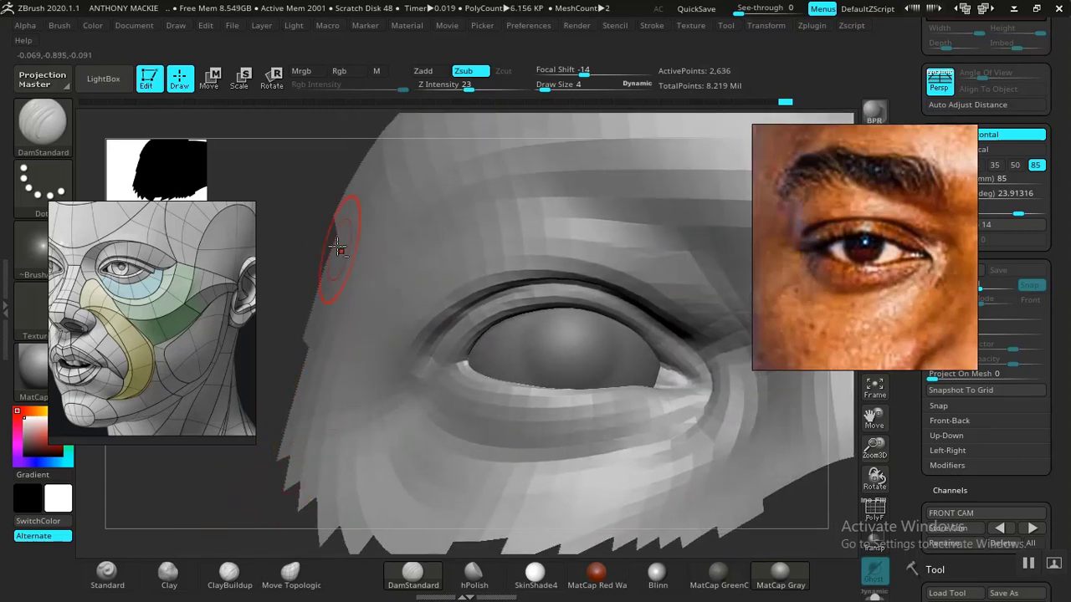
pyautogui.moveTo(343, 226)
pyautogui.mouseDown()
pyautogui.moveTo(306, 246)
pyautogui.moveTo(319, 217)
pyautogui.moveTo(366, 252)
pyautogui.mouseUp()
pyautogui.moveTo(304, 201)
pyautogui.mouseDown()
pyautogui.moveTo(323, 172)
pyautogui.moveTo(343, 197)
pyautogui.mouseUp()
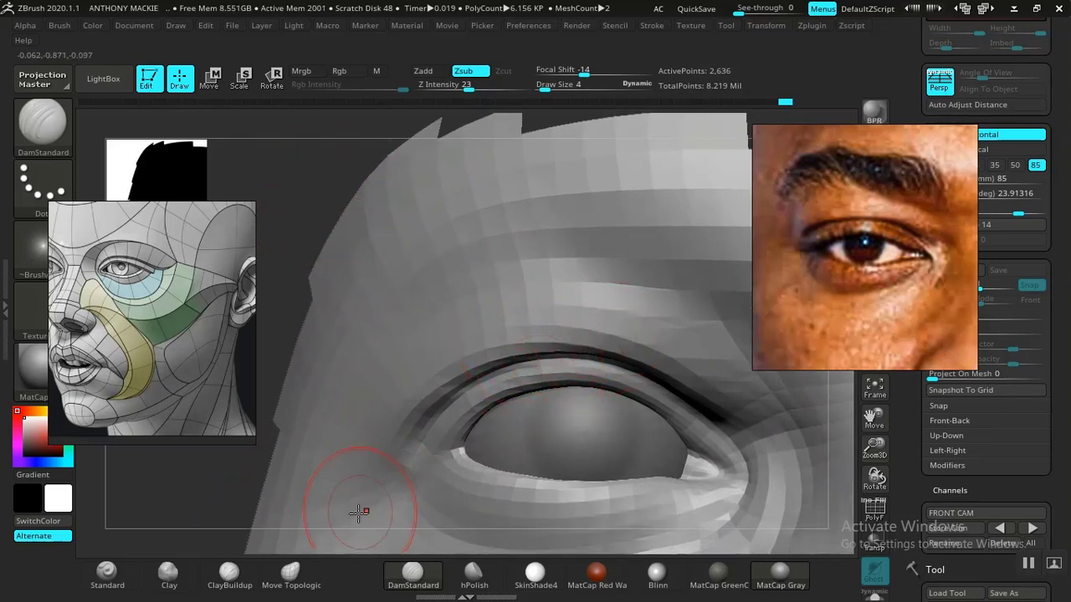
# Select the Move Topological brush and lasso-mask the eyelids and under-eye area, checking the mask by inverting it and back
pyautogui.click(291, 575)
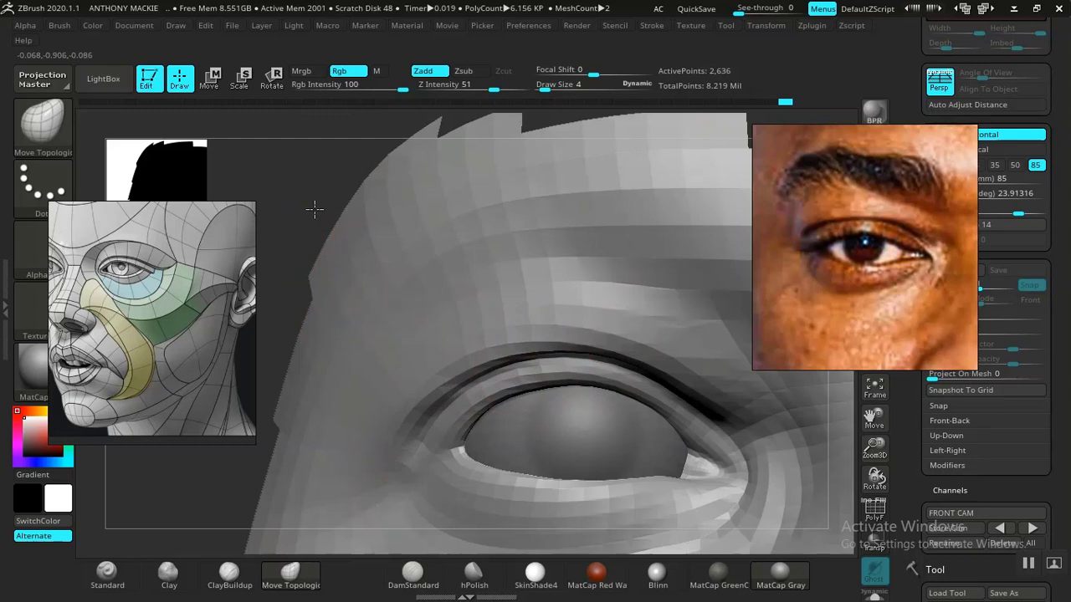
pyautogui.moveTo(313, 208); pyautogui.dragTo(454, 271)
pyautogui.press('ctrl')
pyautogui.moveTo(397, 441)
pyautogui.keyDown('ctrl'); pyautogui.mouseDown()
pyautogui.moveTo(577, 536)
pyautogui.moveTo(786, 510)
pyautogui.moveTo(766, 395)
pyautogui.moveTo(747, 376)
pyautogui.moveTo(649, 311)
pyautogui.moveTo(507, 302)
pyautogui.mouseUp(); pyautogui.keyUp('ctrl')
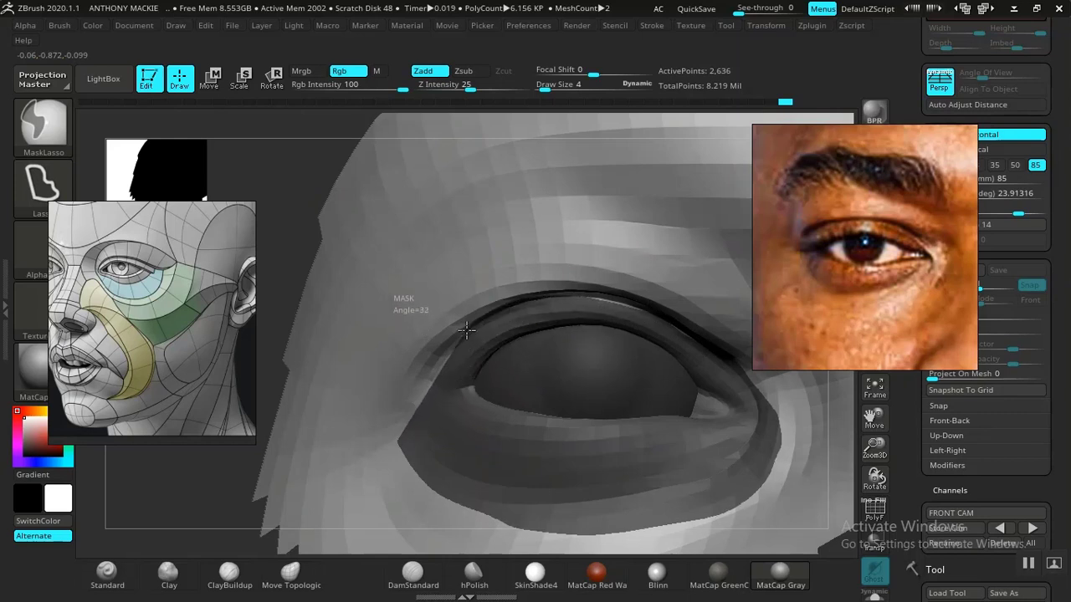
pyautogui.keyDown('ctrl'); pyautogui.moveTo(466, 330); pyautogui.dragTo(459, 338); pyautogui.keyUp('ctrl')
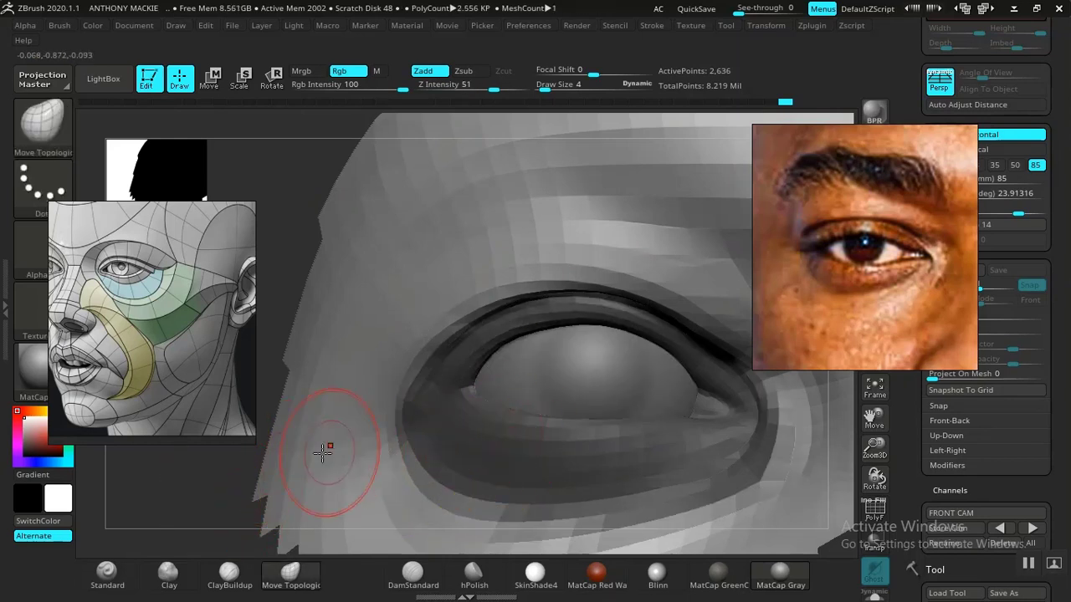
pyautogui.keyDown('ctrl'); pyautogui.click(309, 182); pyautogui.keyUp('ctrl')
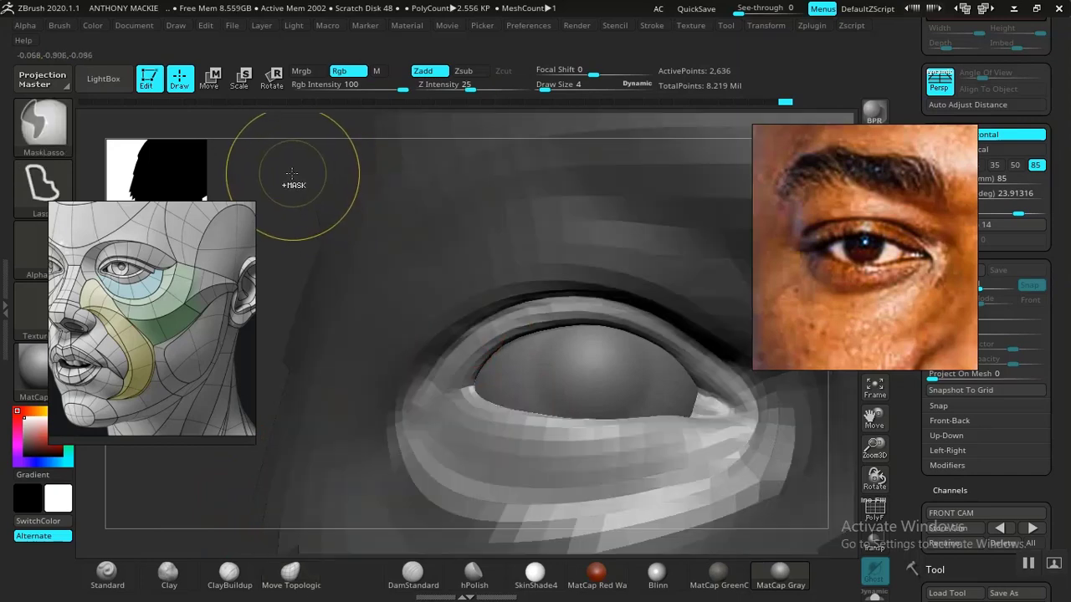
pyautogui.keyDown('ctrl'); pyautogui.click(274, 167); pyautogui.keyUp('ctrl')
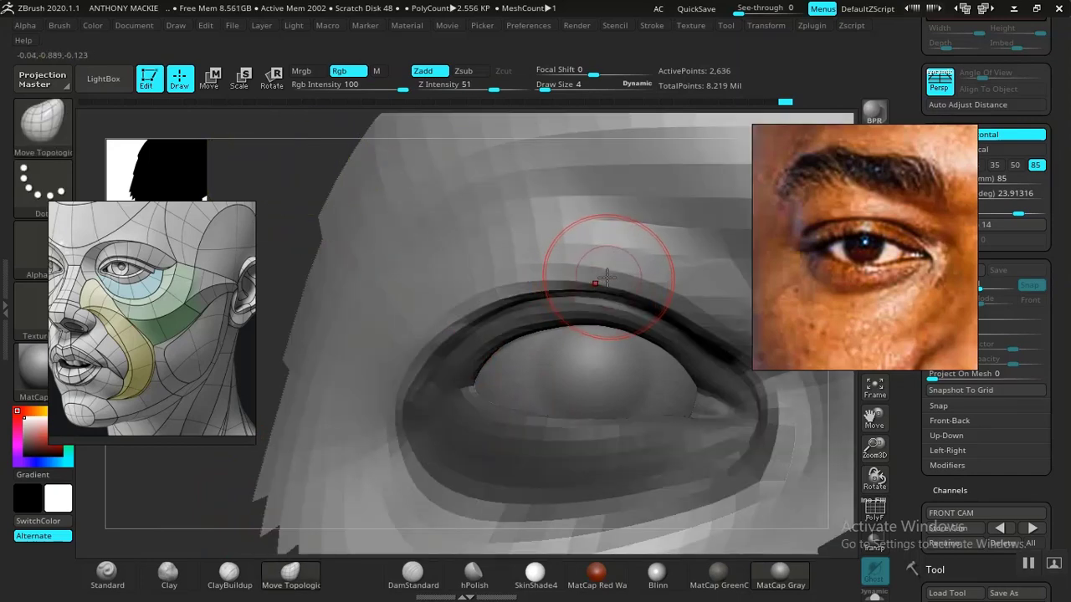
# Reshape the fold above the masked upper eyelid with Move Topological at draw size 7, and switch to the Blinn material
pyautogui.moveTo(295, 199); pyautogui.dragTo(287, 205)
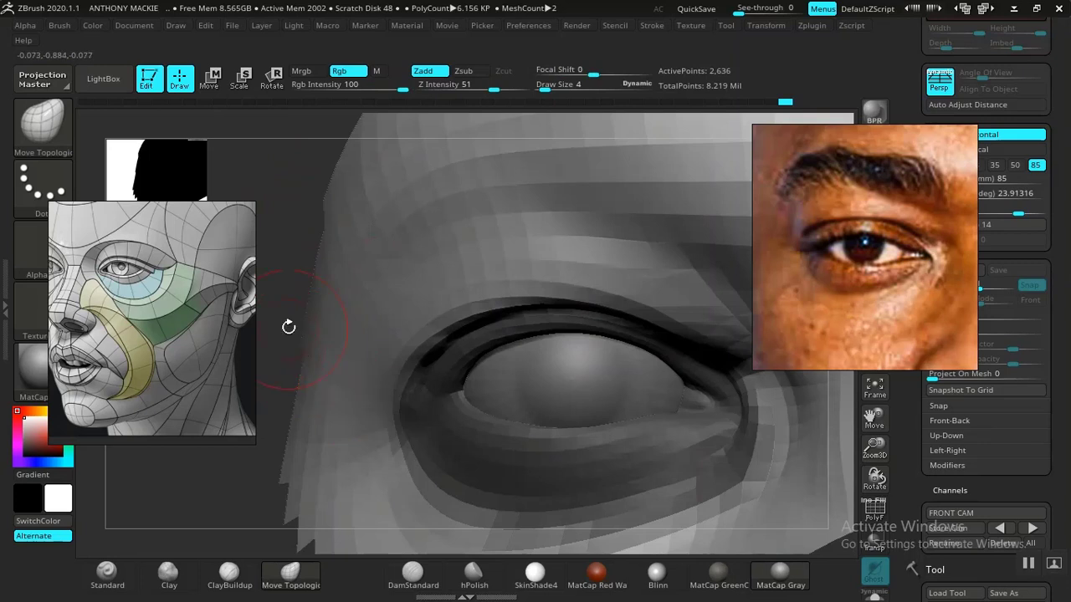
pyautogui.moveTo(289, 327); pyautogui.dragTo(288, 251)
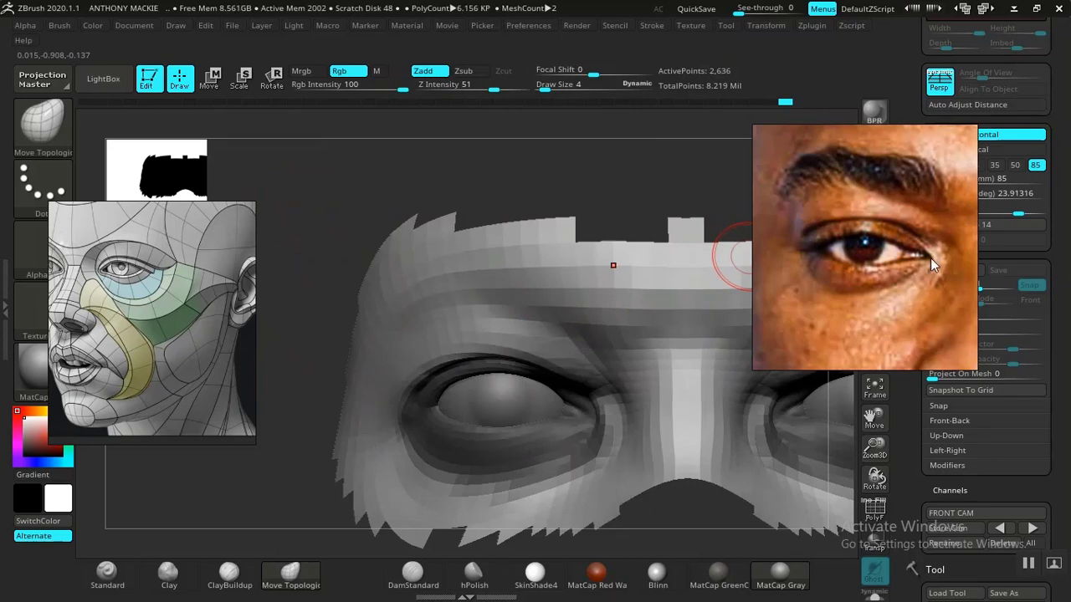
pyautogui.moveTo(552, 164)
pyautogui.mouseDown()
pyautogui.moveTo(574, 177)
pyautogui.moveTo(574, 200)
pyautogui.mouseUp()
pyautogui.rightClick(587, 294)
pyautogui.moveTo(591, 297); pyautogui.dragTo(594, 297)
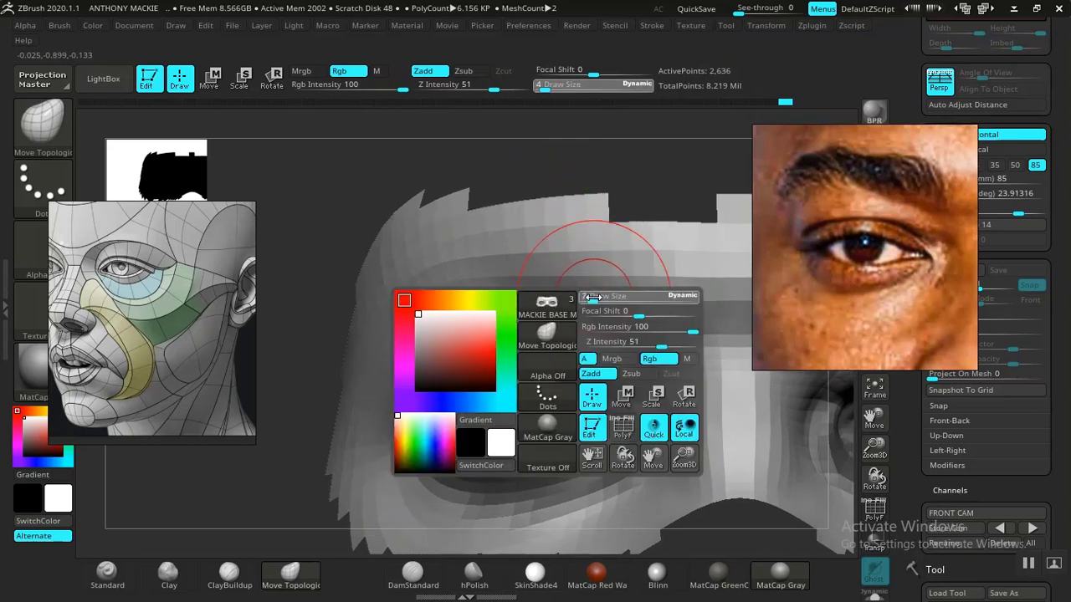
pyautogui.moveTo(527, 354); pyautogui.dragTo(534, 343)
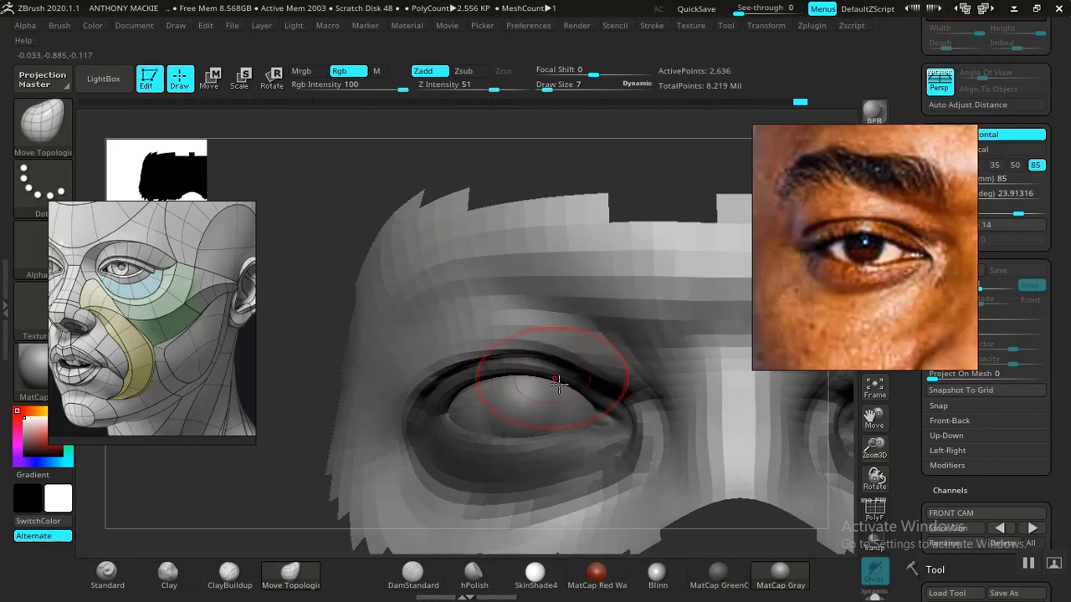
pyautogui.click(657, 577)
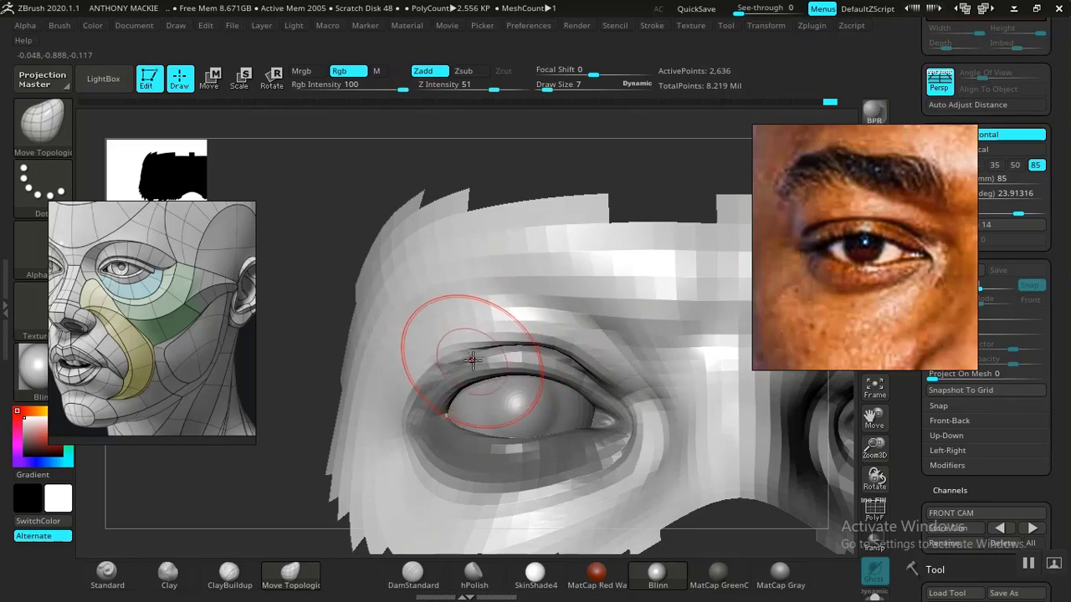
# Invert the mask to expose the eyelids and reshape the upper eyelid with Move Topological at draw size 7
pyautogui.keyDown('ctrl'); pyautogui.click(625, 179); pyautogui.keyUp('ctrl')
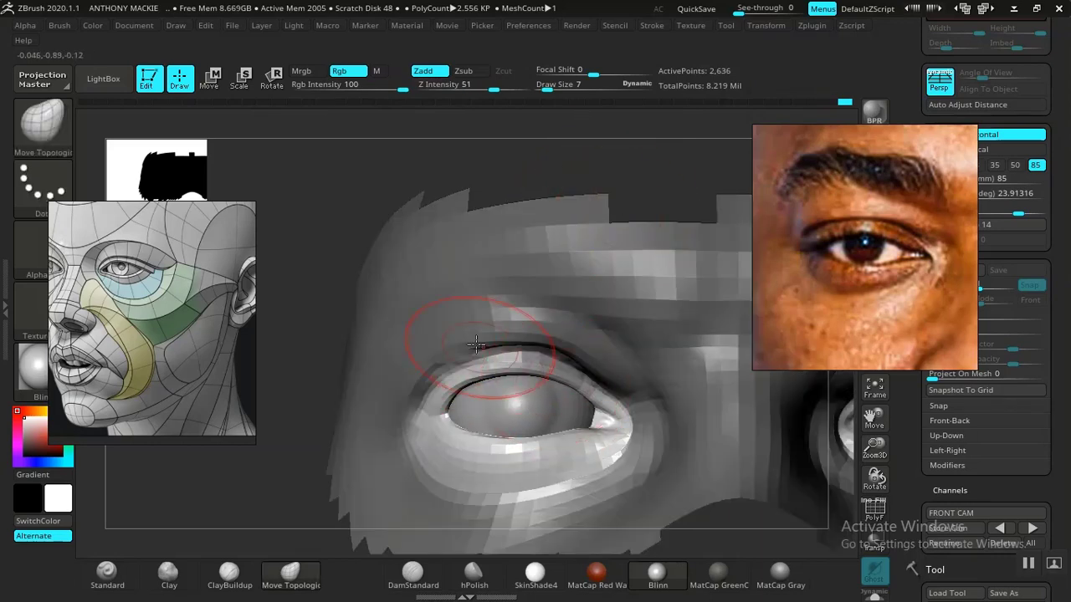
pyautogui.moveTo(318, 286); pyautogui.dragTo(322, 297)
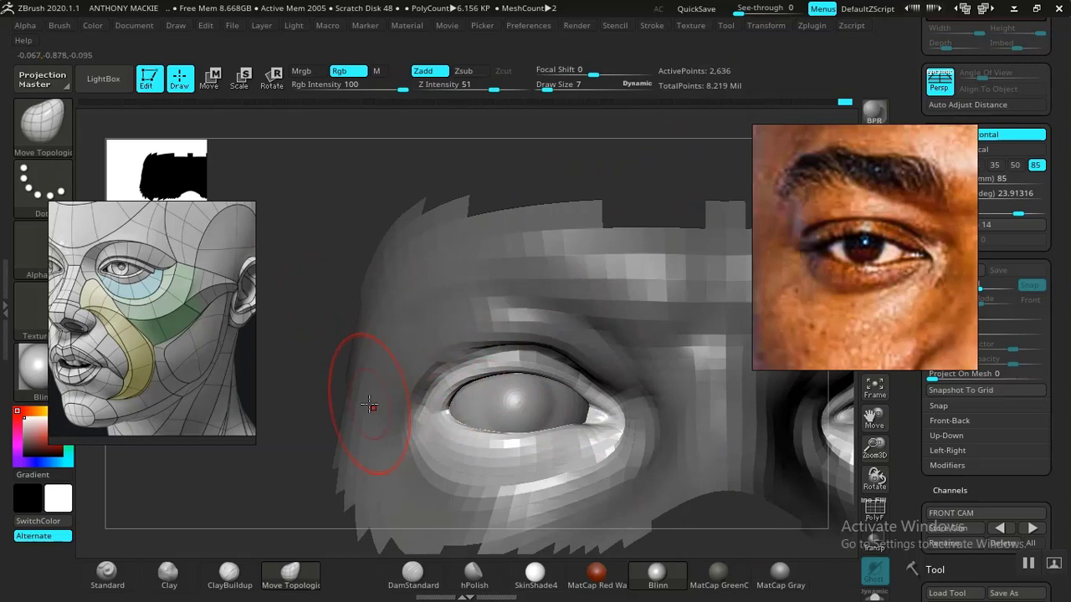
pyautogui.moveTo(312, 444); pyautogui.dragTo(284, 462)
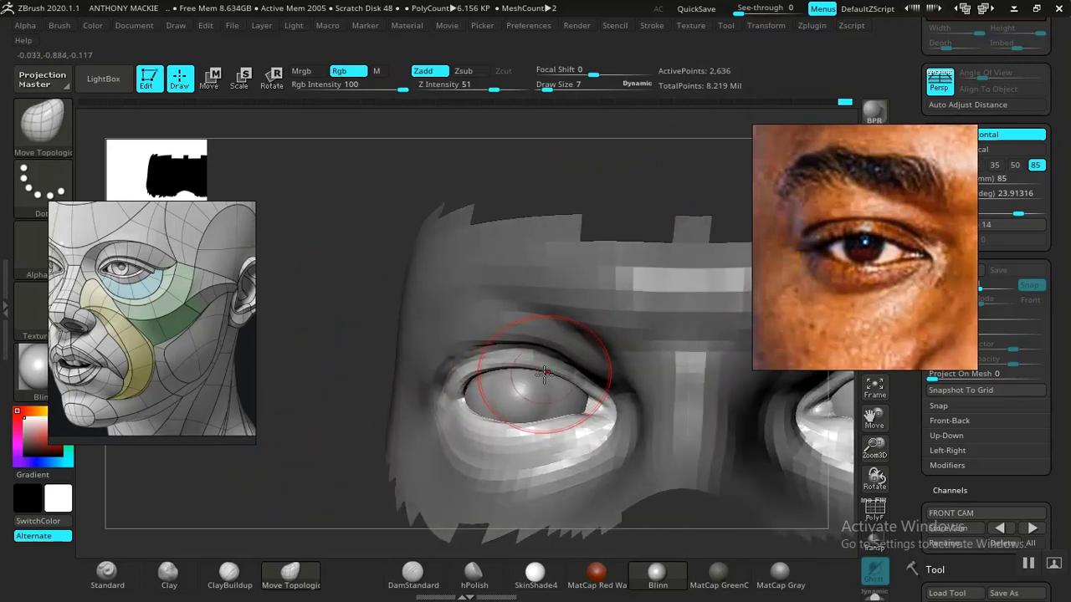
pyautogui.moveTo(559, 379); pyautogui.dragTo(559, 382)
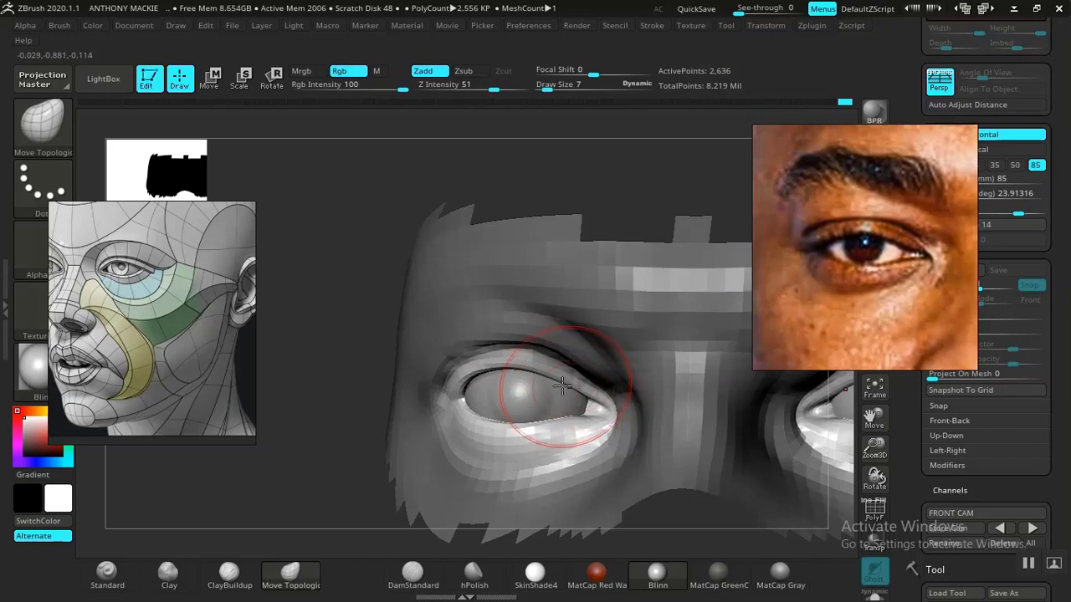
pyautogui.moveTo(562, 385); pyautogui.dragTo(546, 382)
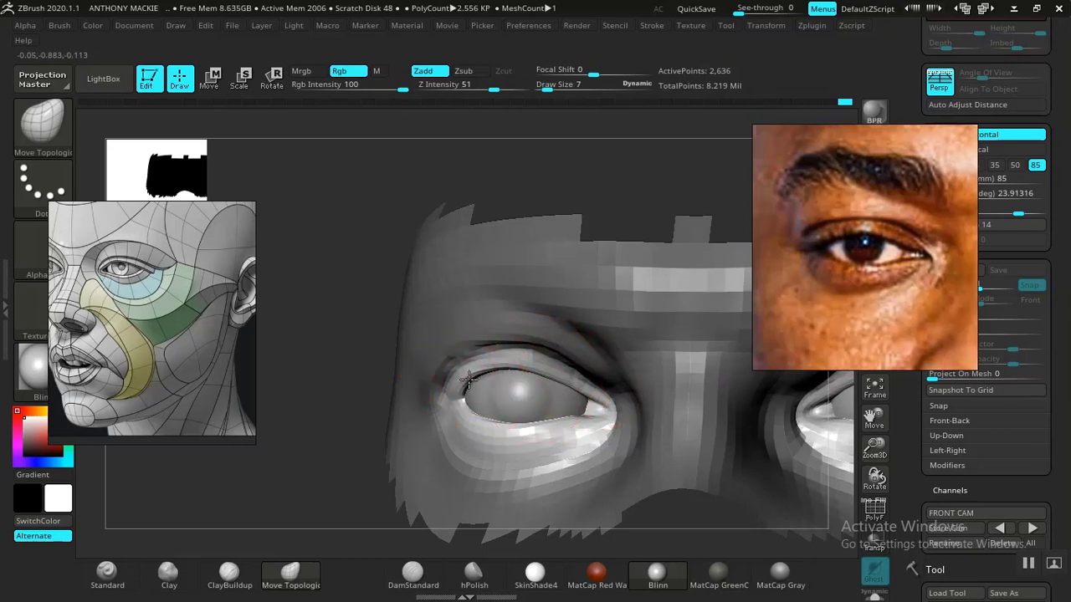
pyautogui.moveTo(335, 343)
pyautogui.mouseDown()
pyautogui.moveTo(355, 363)
pyautogui.moveTo(370, 359)
pyautogui.mouseUp()
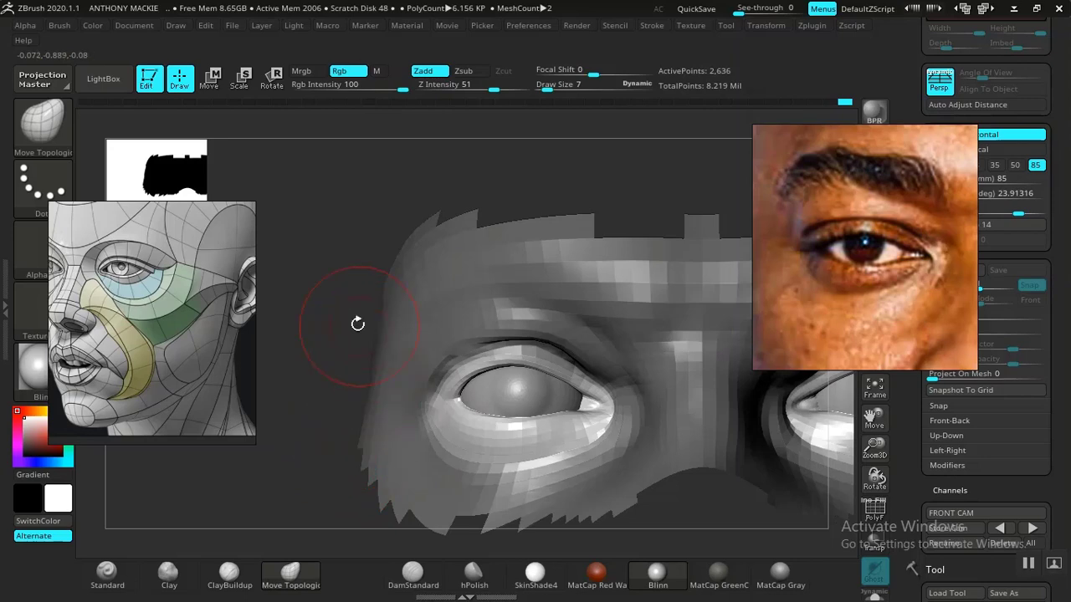
pyautogui.moveTo(340, 271)
pyautogui.mouseDown()
pyautogui.moveTo(352, 287)
pyautogui.moveTo(359, 256)
pyautogui.mouseUp()
# Deepen the upper eyelid crease toward the outer eye corner with the DamStandard brush at draw size 4 and Z Intensity 23
pyautogui.moveTo(564, 188)
pyautogui.mouseDown()
pyautogui.moveTo(579, 197)
pyautogui.moveTo(502, 346)
pyautogui.mouseUp()
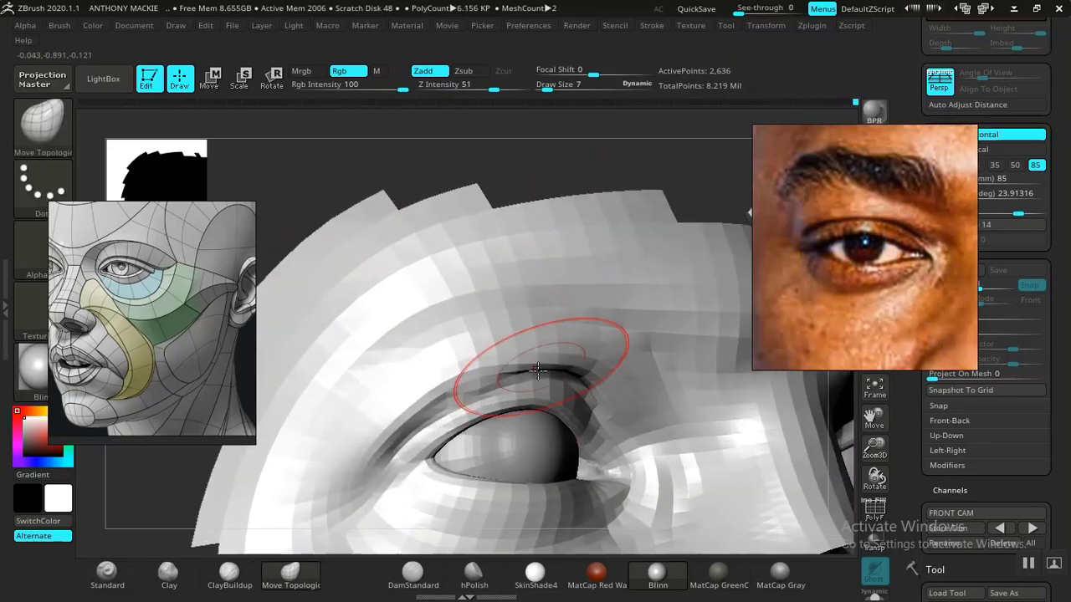
pyautogui.click(250, 584)
pyautogui.click(411, 574)
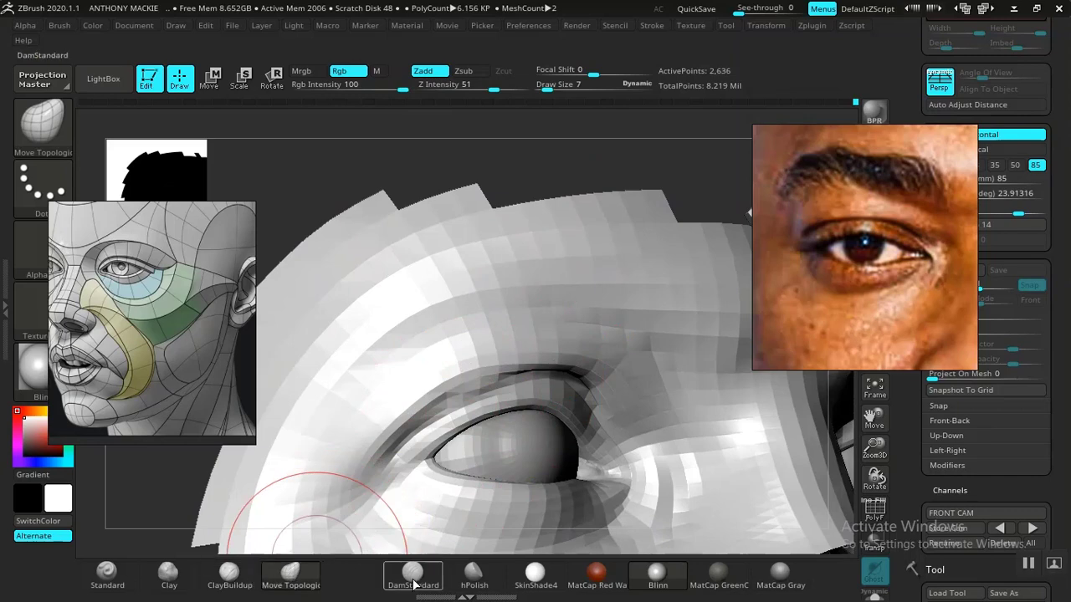
pyautogui.press('space')
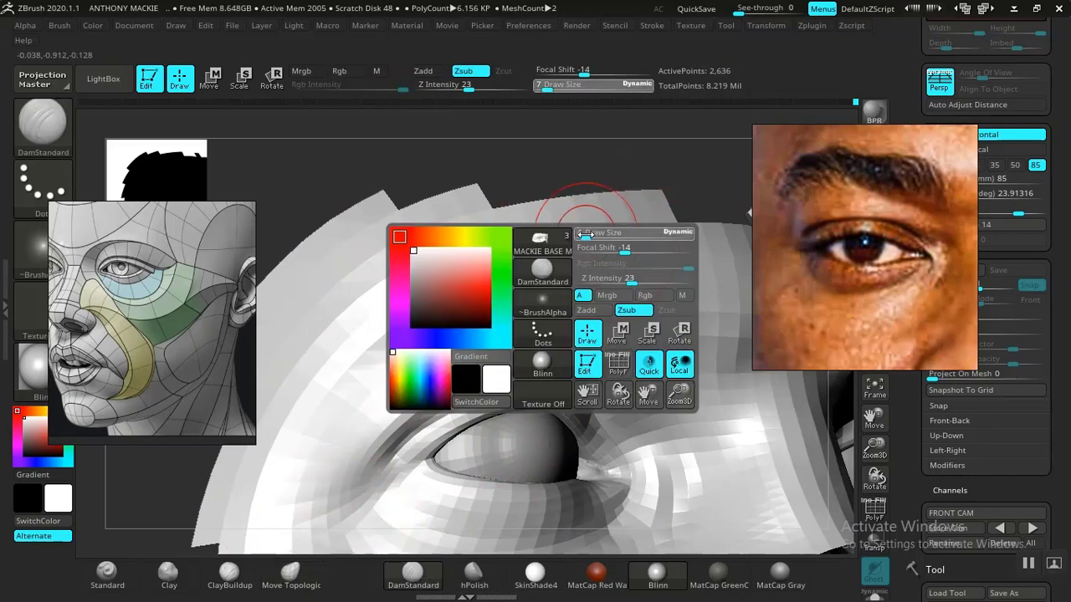
pyautogui.press('ctrl')
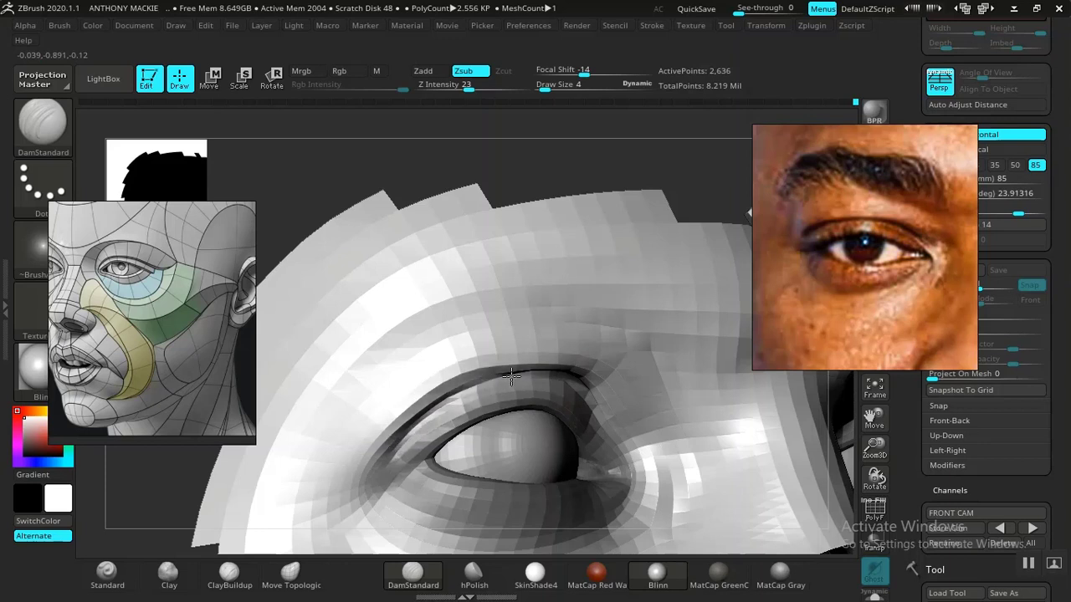
pyautogui.moveTo(511, 378); pyautogui.dragTo(631, 235, button='right')
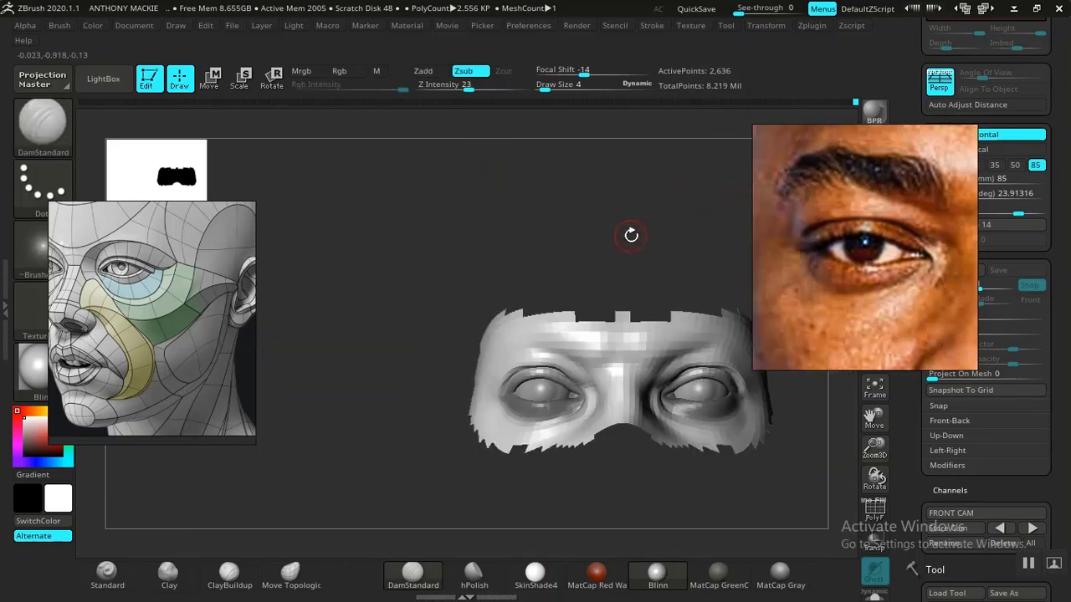
# Unhide the full head and check the upper eyelid crease from the front and the side
pyautogui.keyDown('ctrl'); pyautogui.keyDown('shift'); pyautogui.click(670, 249); pyautogui.keyUp('shift'); pyautogui.keyUp('ctrl')
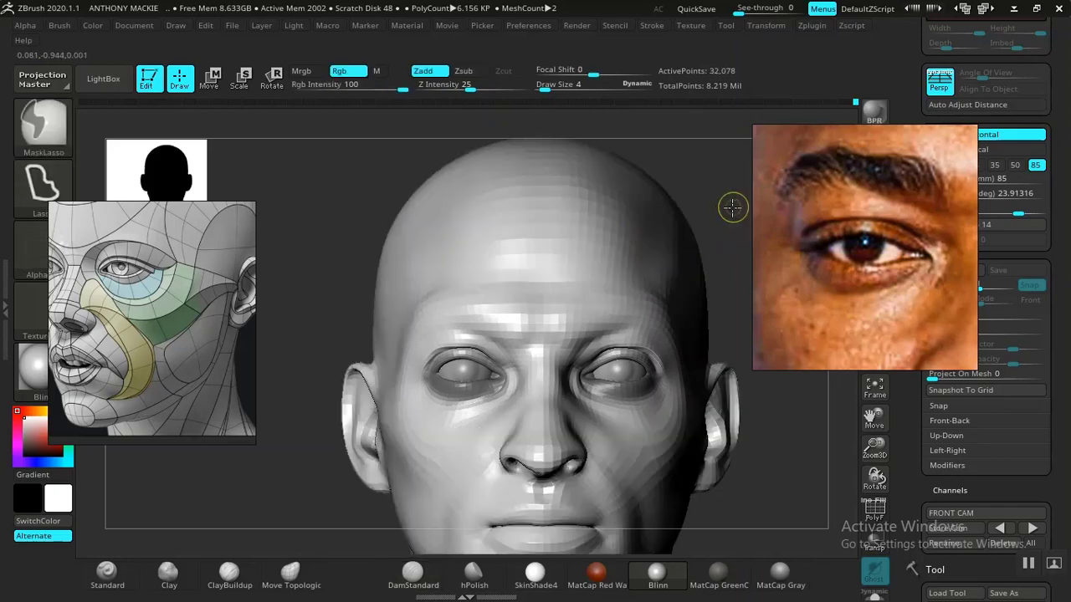
pyautogui.moveTo(734, 259)
pyautogui.keyDown('alt'); pyautogui.mouseDown(button='right')
pyautogui.moveTo(683, 213)
pyautogui.moveTo(723, 329)
pyautogui.moveTo(580, 352)
pyautogui.mouseUp(button='right'); pyautogui.keyUp('alt')
pyautogui.keyDown('alt'); pyautogui.moveTo(336, 328); pyautogui.dragTo(363, 297, button='right'); pyautogui.keyUp('alt')
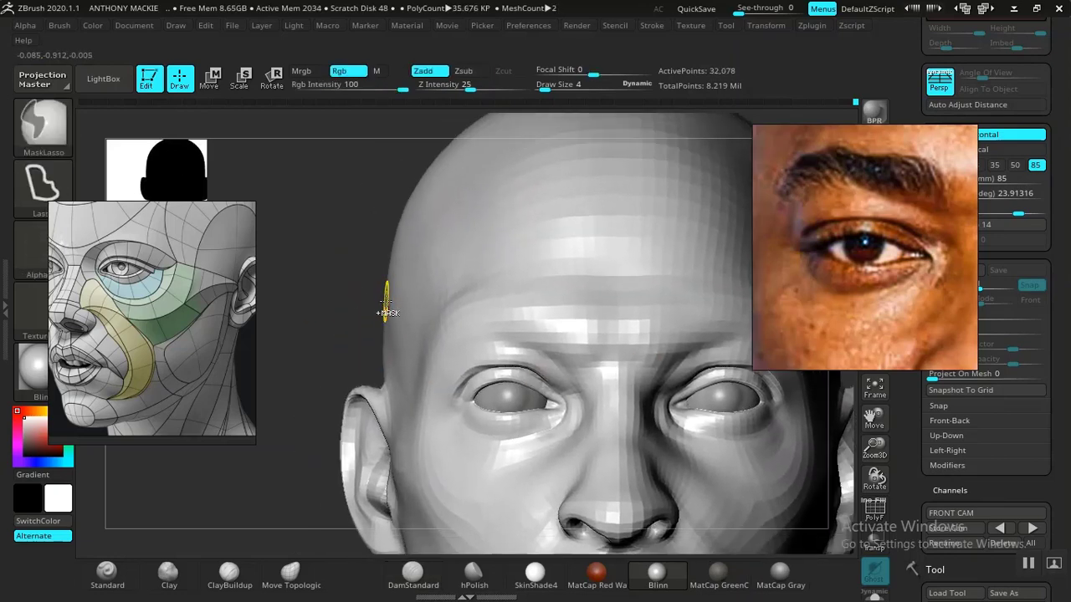
pyautogui.moveTo(334, 256)
pyautogui.keyDown('alt'); pyautogui.mouseDown(button='right')
pyautogui.moveTo(447, 267)
pyautogui.moveTo(456, 358)
pyautogui.mouseUp(button='right'); pyautogui.keyUp('alt')
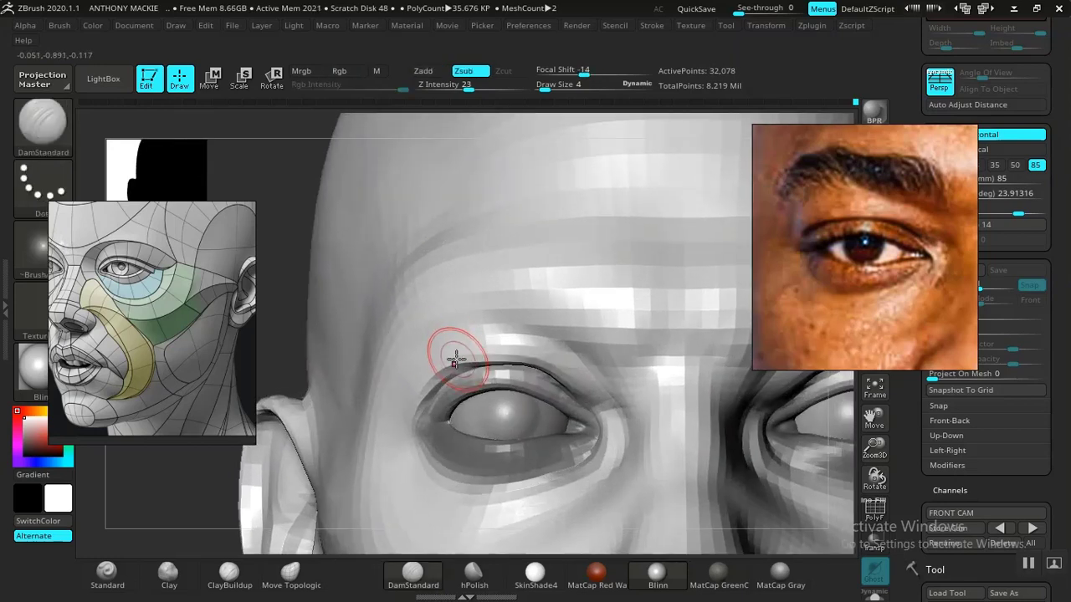
pyautogui.moveTo(295, 249); pyautogui.dragTo(365, 170, button='right')
# Reshape the brow fold above the upper eyelid with Move Topological at draw size 9, checking it from the front
pyautogui.press('space')
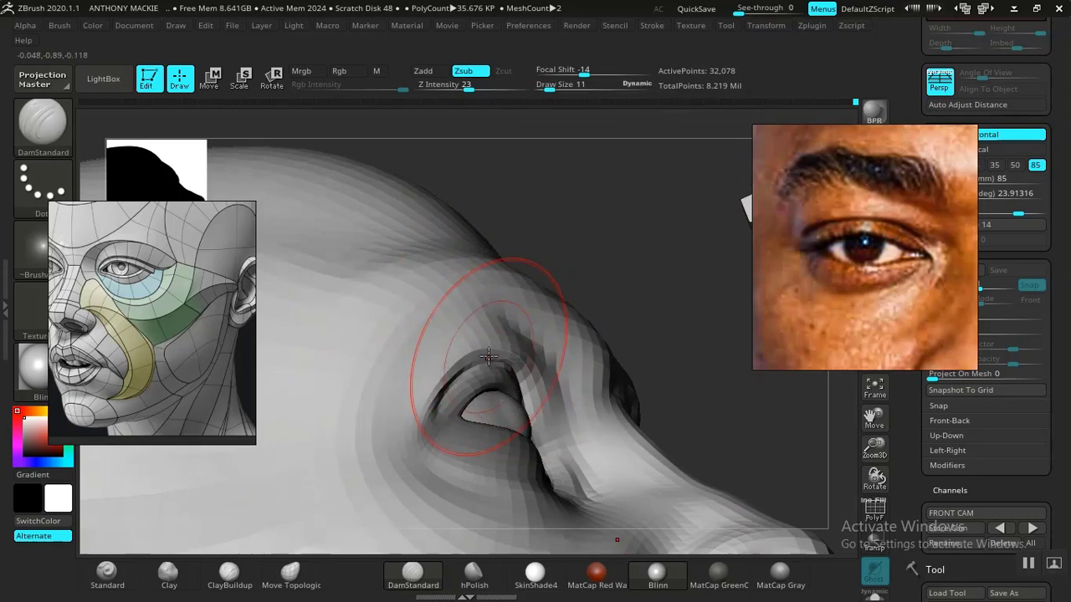
pyautogui.moveTo(487, 358)
pyautogui.keyDown('shift'); pyautogui.mouseDown()
pyautogui.moveTo(454, 335)
pyautogui.moveTo(454, 348)
pyautogui.mouseUp(); pyautogui.keyUp('shift')
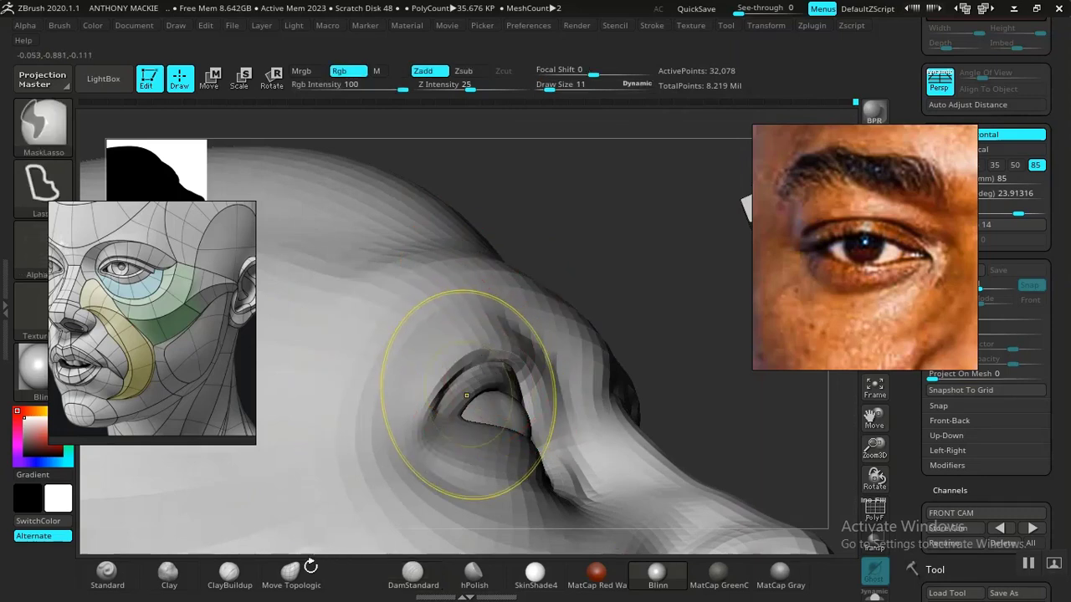
pyautogui.click(290, 576)
pyautogui.press('space')
pyautogui.moveTo(528, 314); pyautogui.dragTo(524, 313)
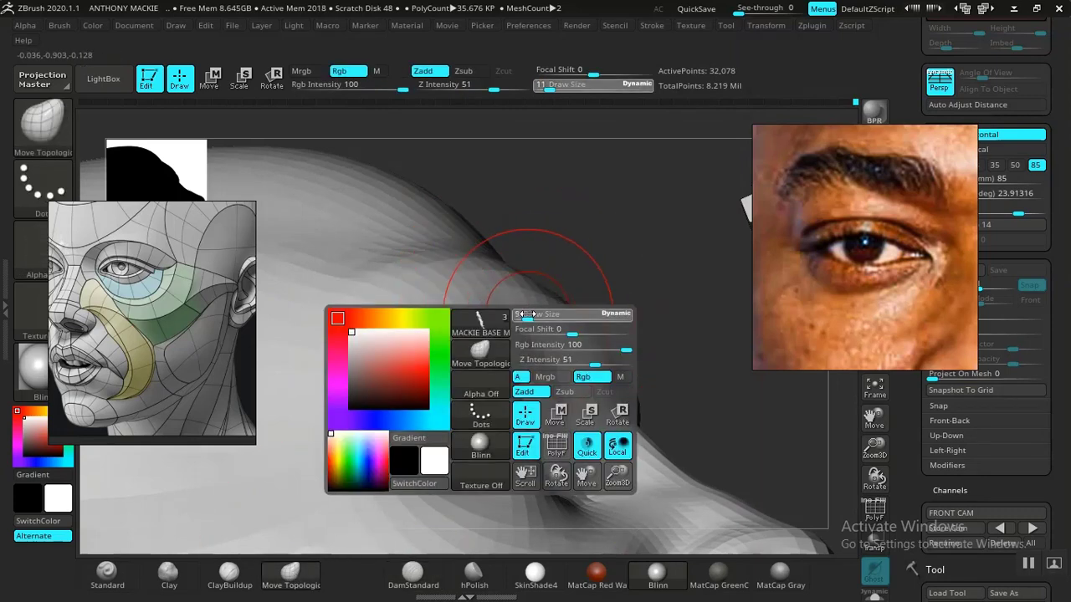
pyautogui.moveTo(451, 251)
pyautogui.mouseDown()
pyautogui.moveTo(442, 311)
pyautogui.moveTo(480, 357)
pyautogui.mouseUp()
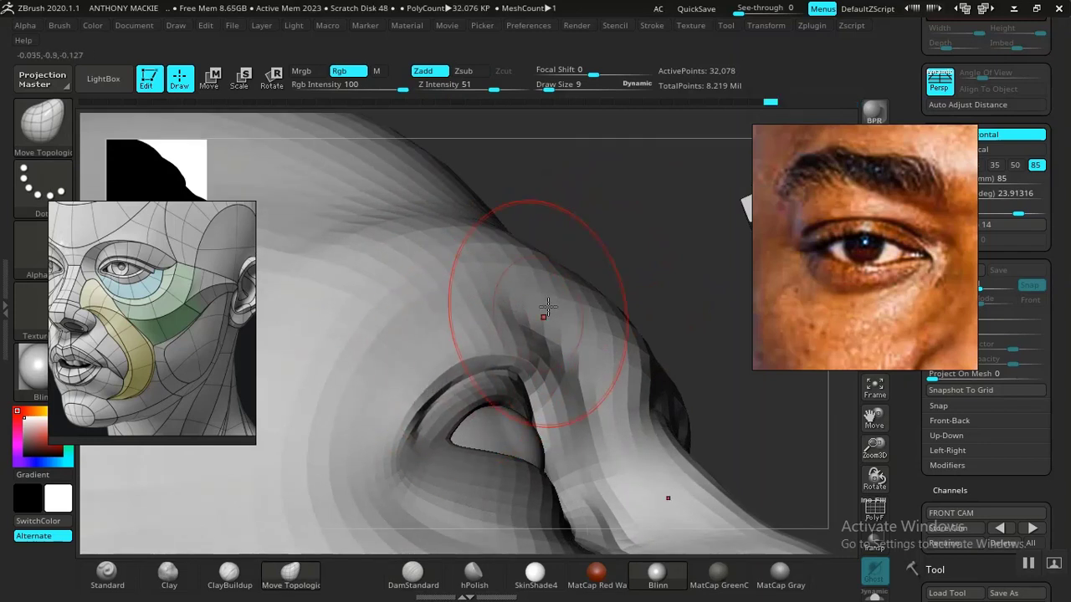
pyautogui.moveTo(547, 307)
pyautogui.mouseDown(button='right')
pyautogui.moveTo(622, 275)
pyautogui.moveTo(514, 354)
pyautogui.mouseUp(button='right')
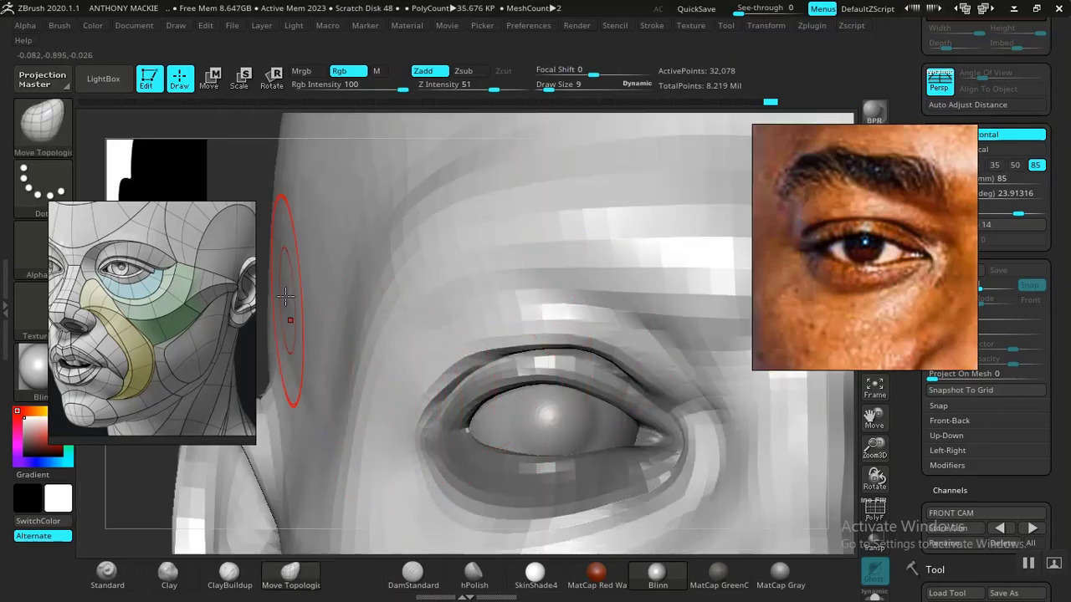
pyautogui.keyDown('alt'); pyautogui.moveTo(266, 184); pyautogui.dragTo(430, 377, button='right'); pyautogui.keyUp('alt')
pyautogui.press('shift')
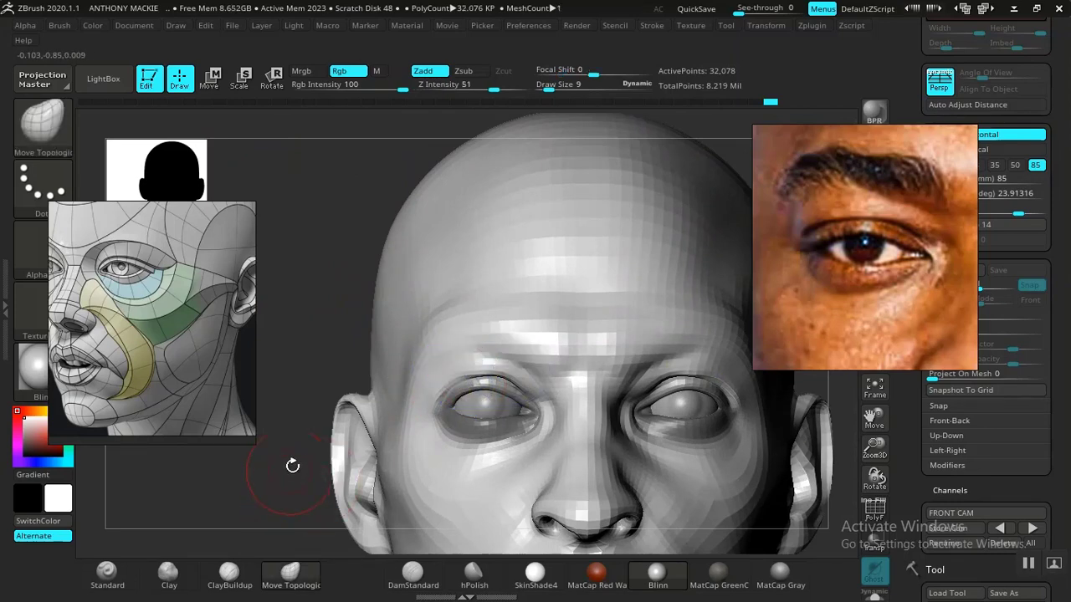
# Raise the head by one subdivision level and adjust the upper eyelid fold with Move Topological at draw size 6
pyautogui.moveTo(456, 378)
pyautogui.keyDown('alt'); pyautogui.mouseDown(button='right')
pyautogui.moveTo(335, 390)
pyautogui.moveTo(382, 421)
pyautogui.moveTo(358, 431)
pyautogui.mouseUp(button='right'); pyautogui.keyUp('alt')
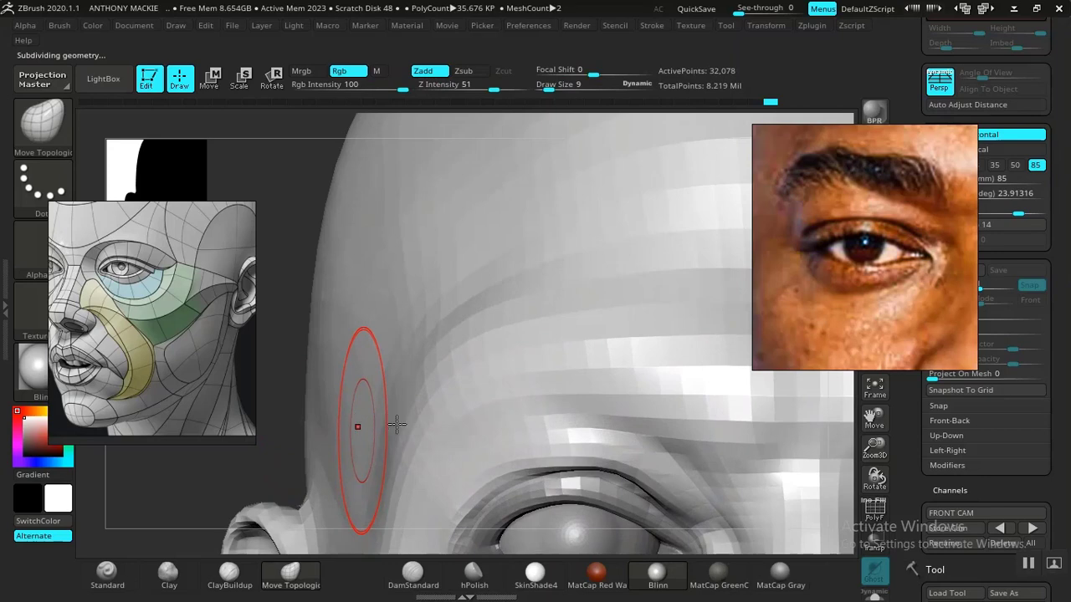
pyautogui.hotkey('ctrl', 'd')
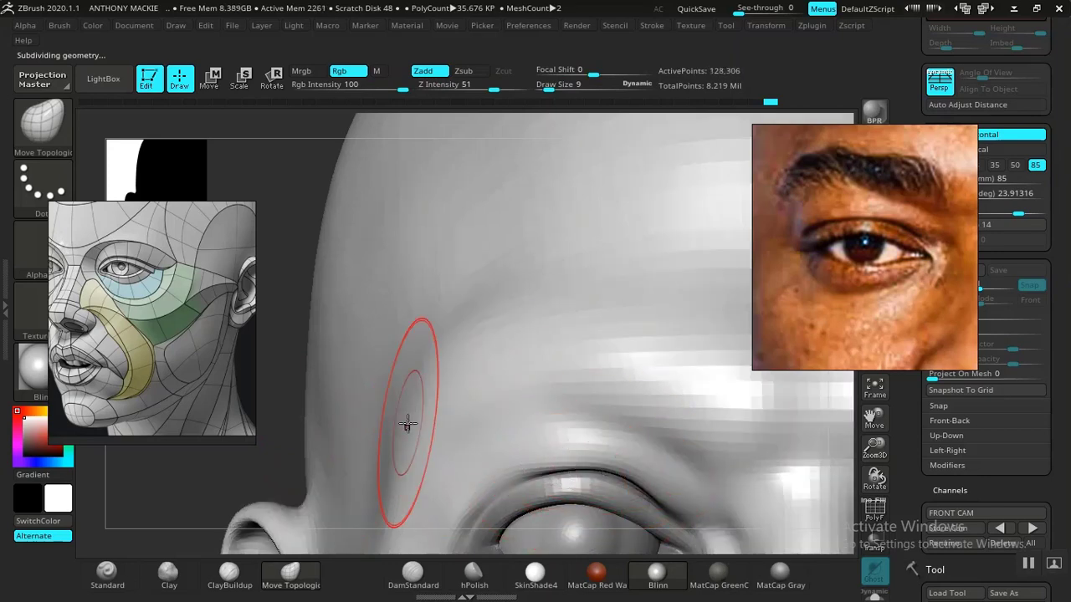
pyautogui.press('space')
pyautogui.moveTo(623, 368); pyautogui.dragTo(620, 368)
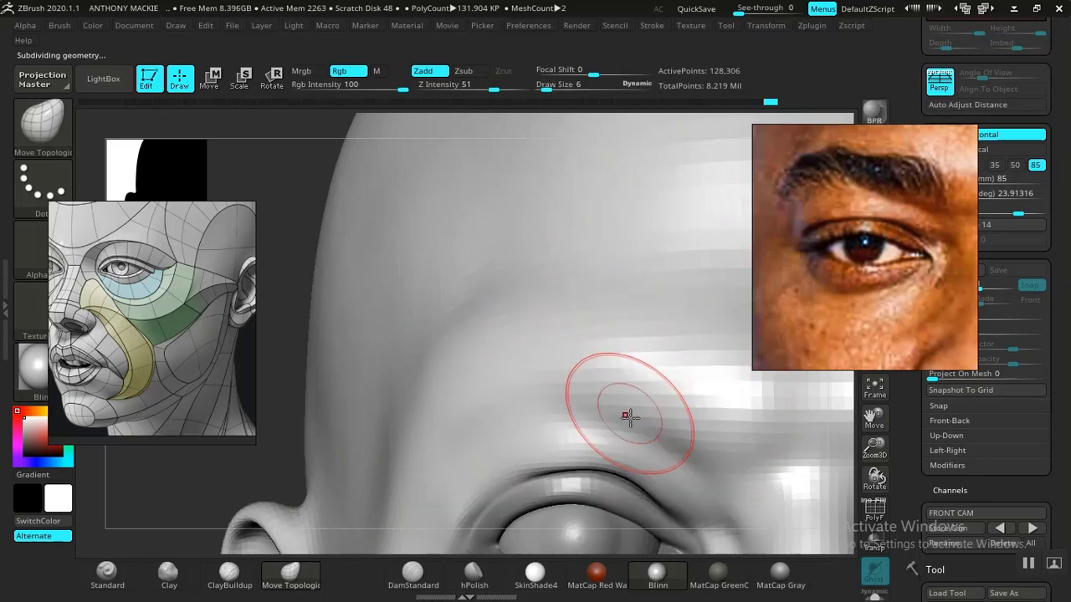
pyautogui.moveTo(281, 353)
pyautogui.keyDown('alt'); pyautogui.mouseDown()
pyautogui.moveTo(268, 280)
pyautogui.moveTo(351, 281)
pyautogui.mouseUp(); pyautogui.keyUp('alt')
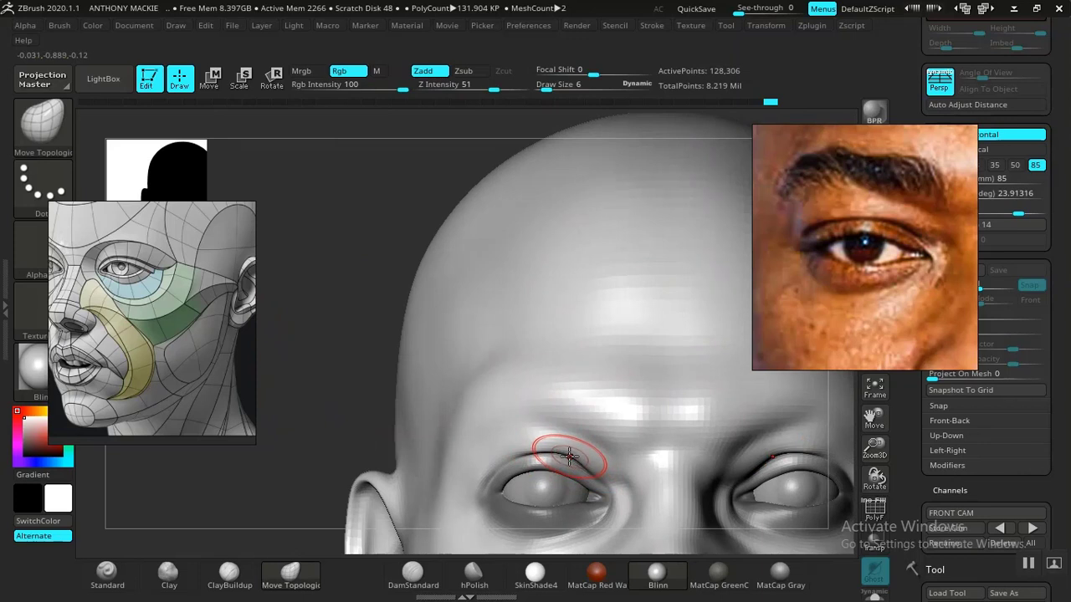
pyautogui.moveTo(568, 458)
pyautogui.mouseDown()
pyautogui.moveTo(549, 447)
pyautogui.moveTo(564, 456)
pyautogui.mouseUp()
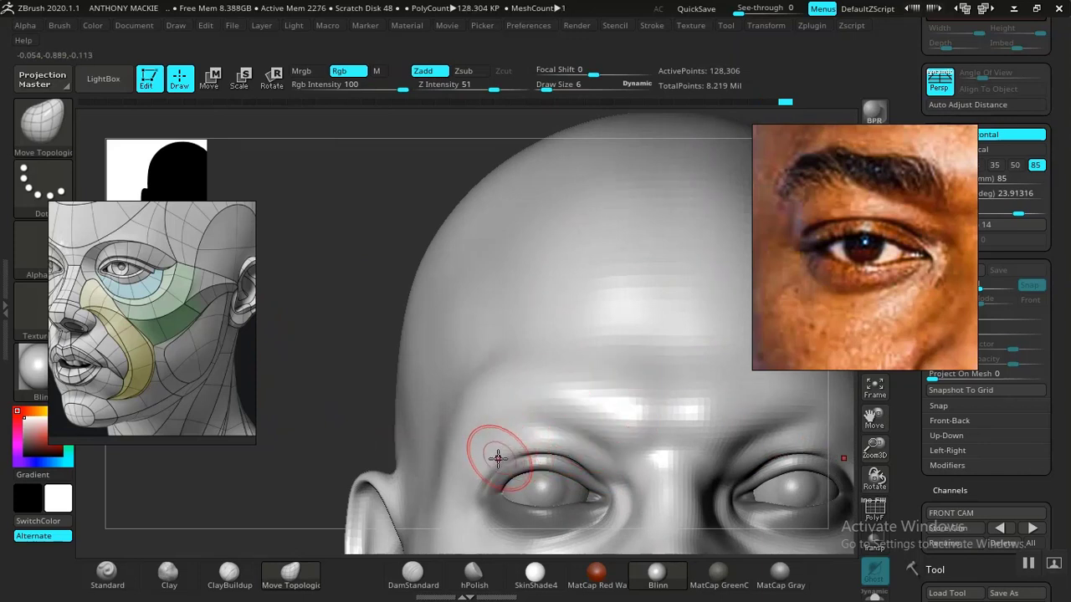
# Sharpen the upper eyelid crease on the denser mesh with DamStandard at draw size 4 and Z Intensity 23
pyautogui.keyDown('alt'); pyautogui.moveTo(356, 312); pyautogui.dragTo(382, 568); pyautogui.keyUp('alt')
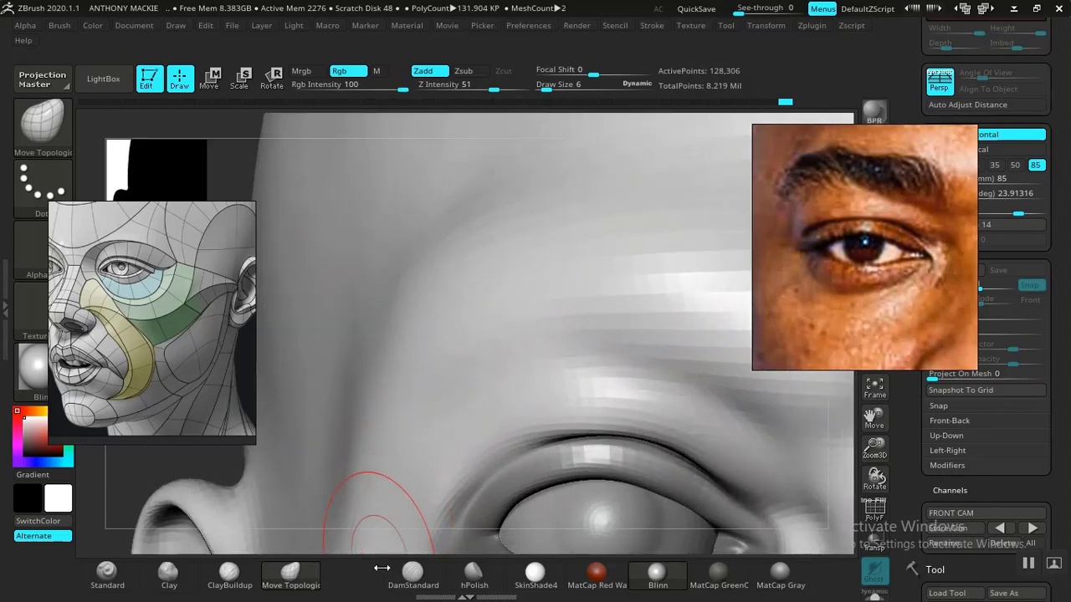
pyautogui.click(414, 574)
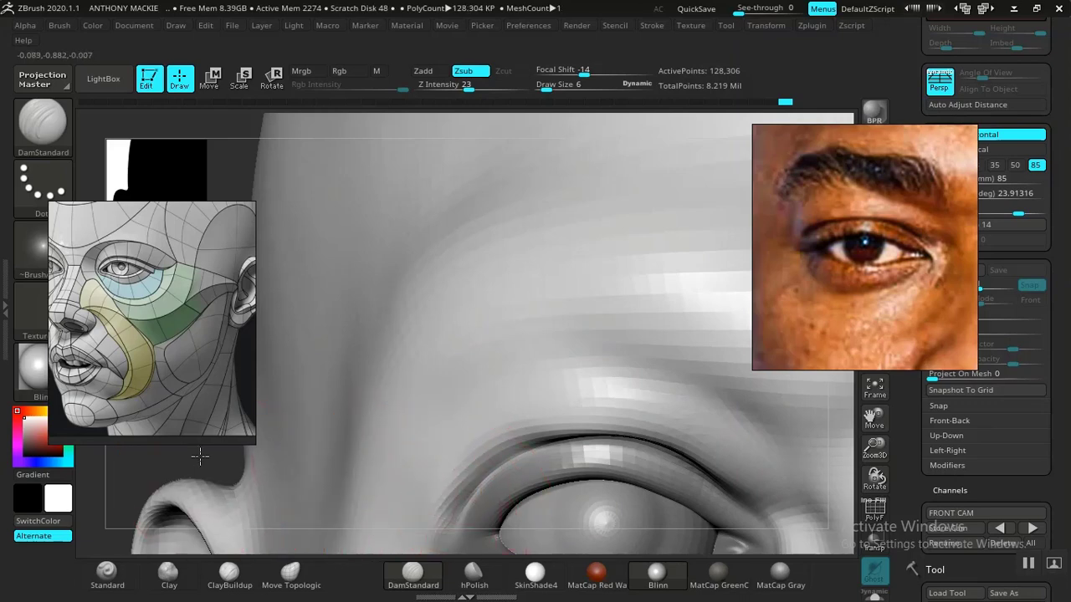
pyautogui.moveTo(200, 456); pyautogui.dragTo(239, 410)
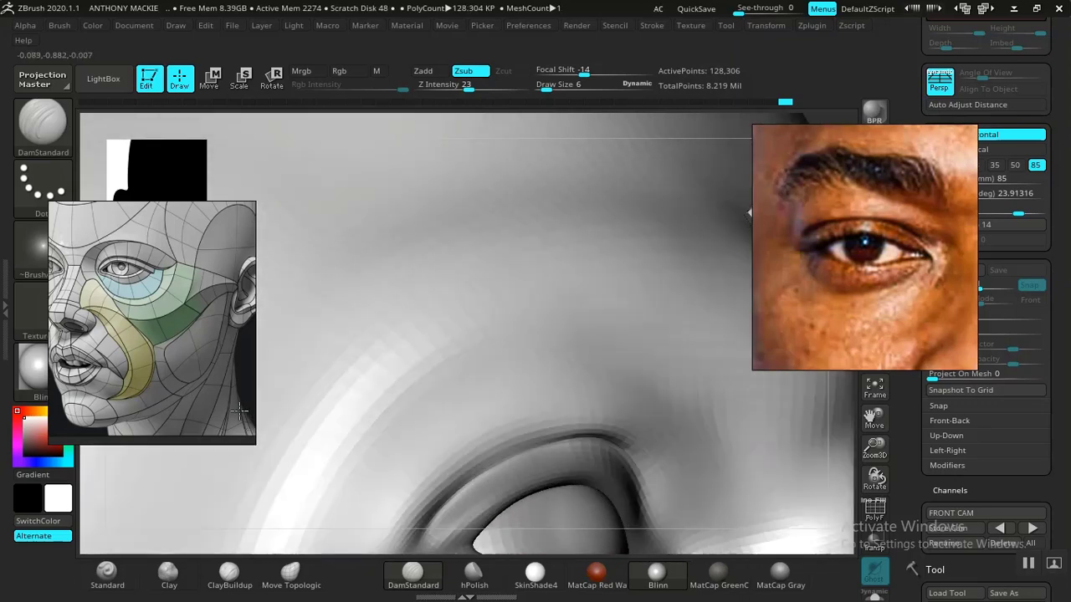
pyautogui.press('space')
pyautogui.moveTo(578, 366); pyautogui.dragTo(570, 365)
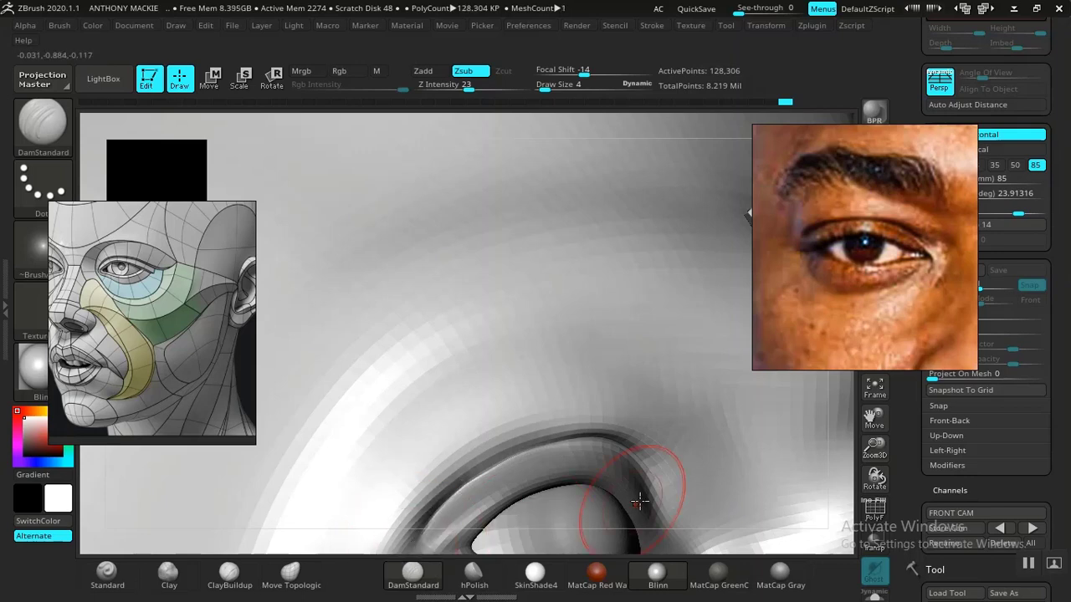
# Review the whole face from the front and isolate the eye region
pyautogui.moveTo(874, 448); pyautogui.dragTo(582, 281)
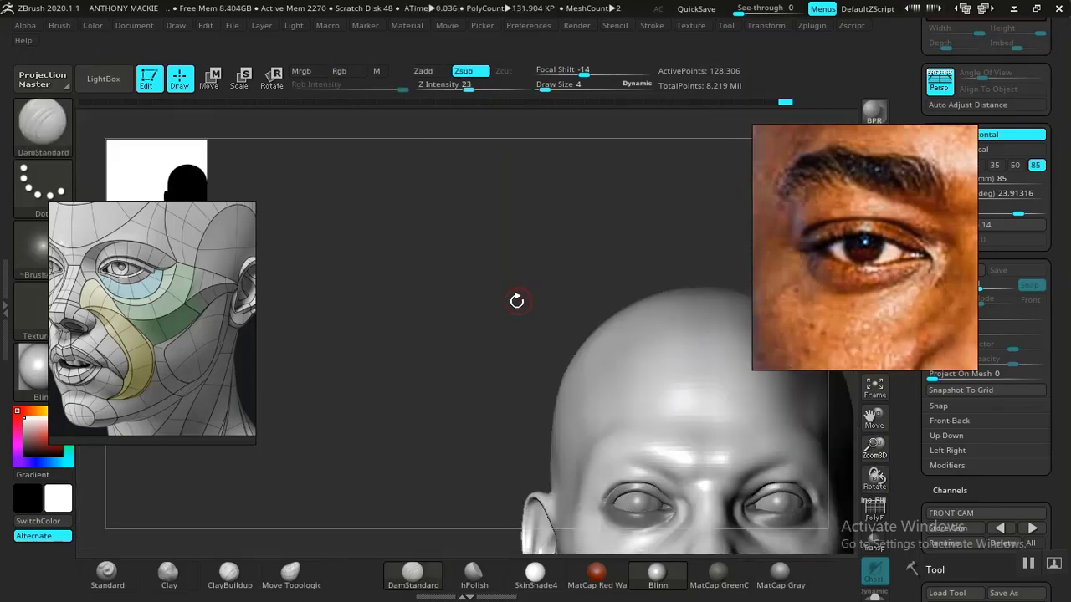
pyautogui.moveTo(517, 299)
pyautogui.mouseDown()
pyautogui.moveTo(346, 225)
pyautogui.moveTo(343, 200)
pyautogui.moveTo(367, 279)
pyautogui.mouseUp()
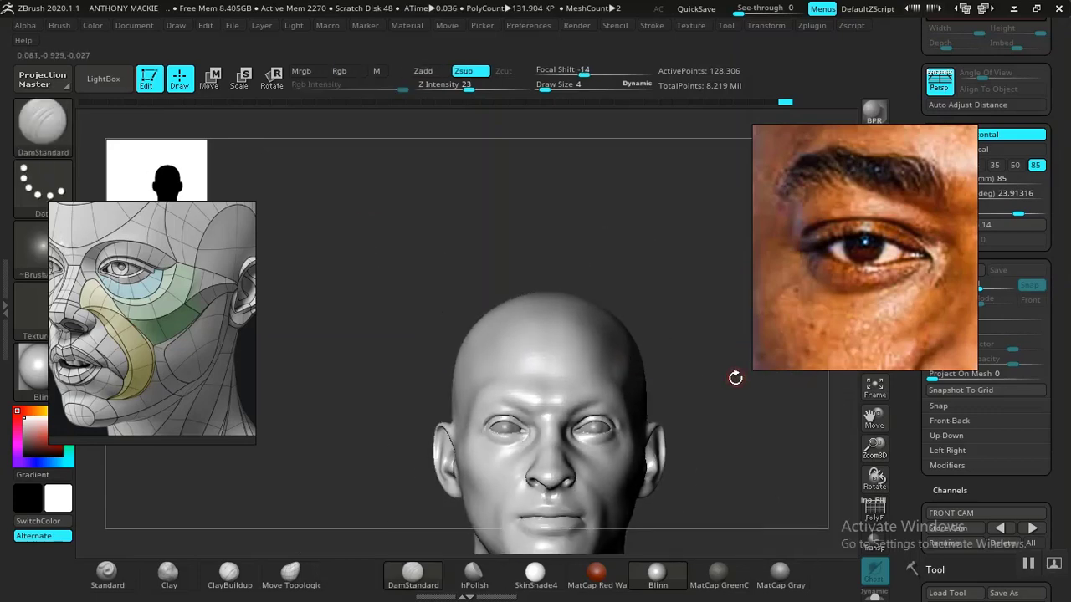
pyautogui.moveTo(734, 377)
pyautogui.keyDown('alt'); pyautogui.mouseDown()
pyautogui.moveTo(667, 316)
pyautogui.moveTo(643, 337)
pyautogui.moveTo(662, 411)
pyautogui.mouseUp(); pyautogui.keyUp('alt')
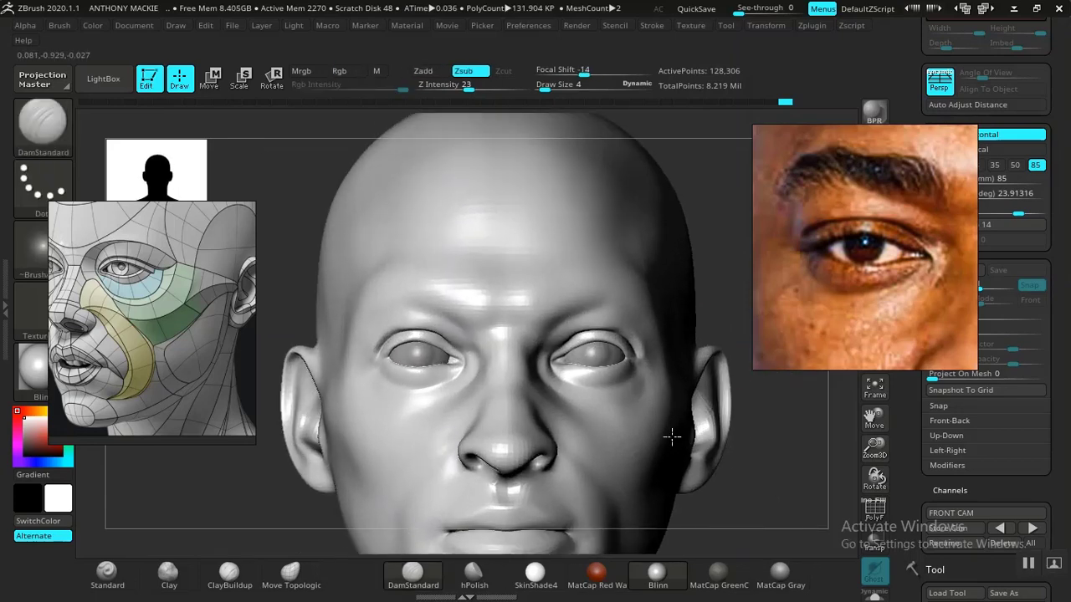
pyautogui.moveTo(695, 307)
pyautogui.mouseDown()
pyautogui.moveTo(705, 332)
pyautogui.moveTo(750, 327)
pyautogui.moveTo(624, 346)
pyautogui.moveTo(677, 323)
pyautogui.moveTo(615, 336)
pyautogui.moveTo(657, 444)
pyautogui.moveTo(689, 407)
pyautogui.moveTo(561, 406)
pyautogui.mouseUp()
pyautogui.keyDown('ctrl'); pyautogui.keyDown('shift'); pyautogui.click(513, 408); pyautogui.keyUp('shift'); pyautogui.keyUp('ctrl')
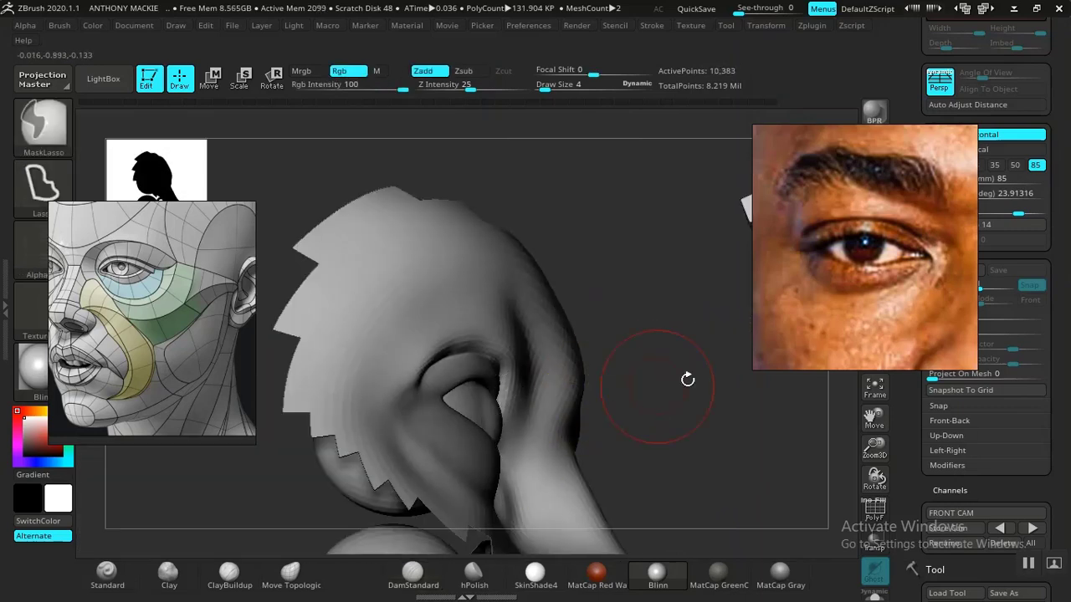
# Lower the isolated eye region by one subdivision level and choose the Move Topological brush for the upper eyelid fold
pyautogui.moveTo(689, 377)
pyautogui.keyDown('shift'); pyautogui.mouseDown()
pyautogui.moveTo(703, 368)
pyautogui.moveTo(701, 408)
pyautogui.mouseUp(); pyautogui.keyUp('shift')
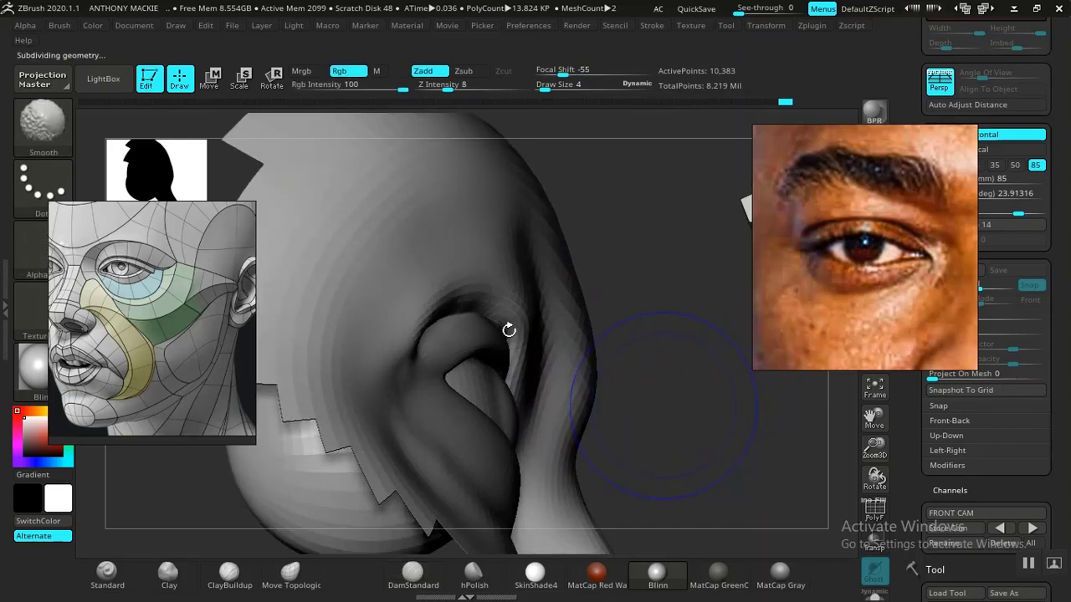
pyautogui.hotkey('shift', 'd')
pyautogui.click(290, 572)
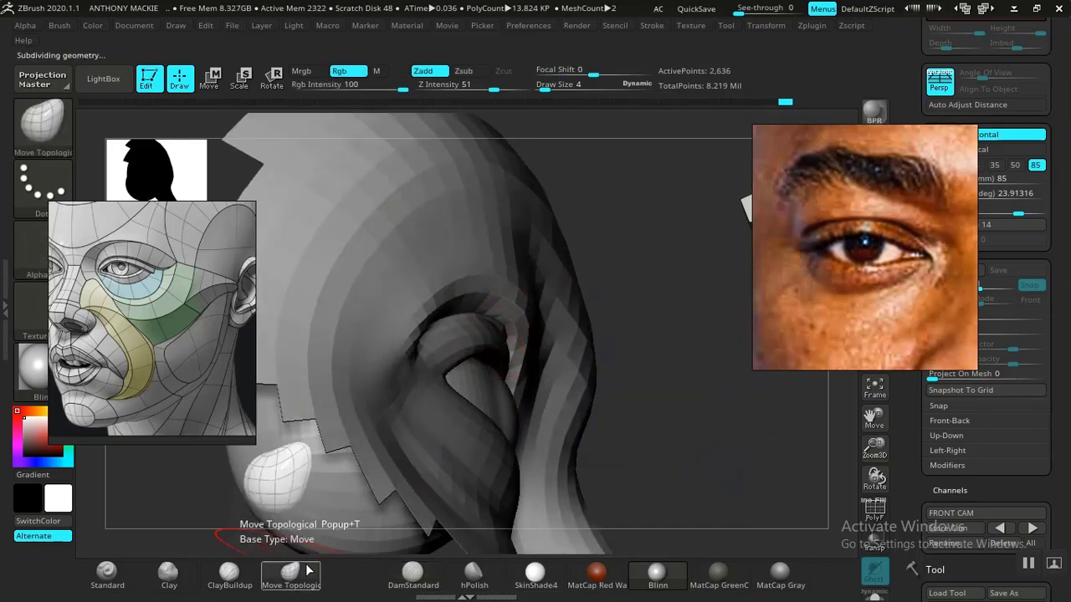
pyautogui.moveTo(652, 306); pyautogui.dragTo(667, 304)
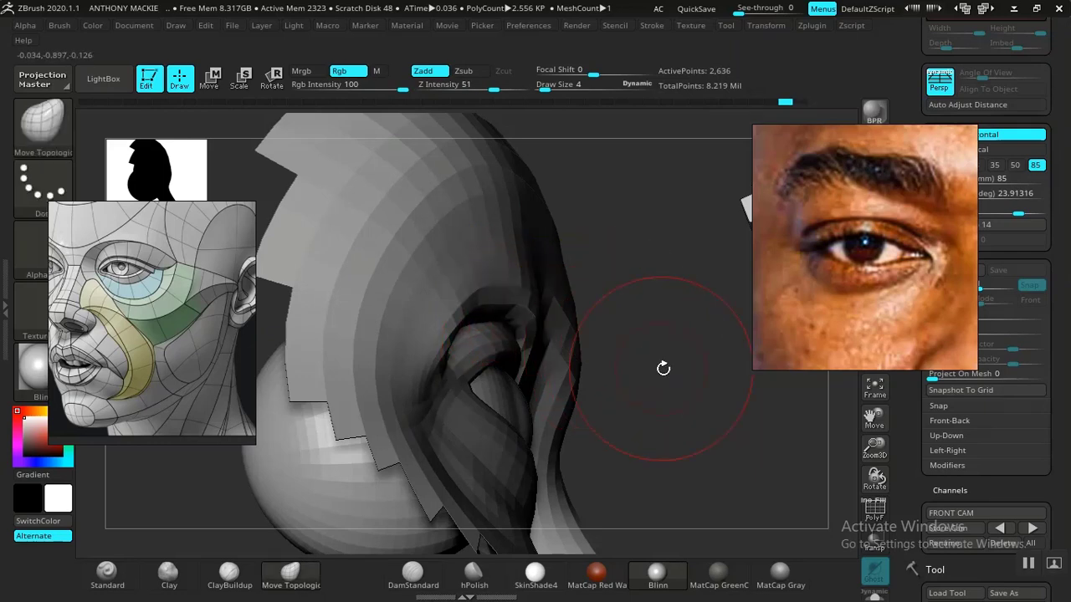
pyautogui.moveTo(674, 358)
pyautogui.mouseDown()
pyautogui.moveTo(641, 289)
pyautogui.moveTo(598, 280)
pyautogui.moveTo(556, 315)
pyautogui.moveTo(644, 409)
pyautogui.moveTo(662, 409)
pyautogui.moveTo(607, 289)
pyautogui.moveTo(608, 246)
pyautogui.moveTo(490, 278)
pyautogui.moveTo(455, 272)
pyautogui.moveTo(501, 289)
pyautogui.moveTo(468, 277)
pyautogui.moveTo(466, 306)
pyautogui.mouseUp()
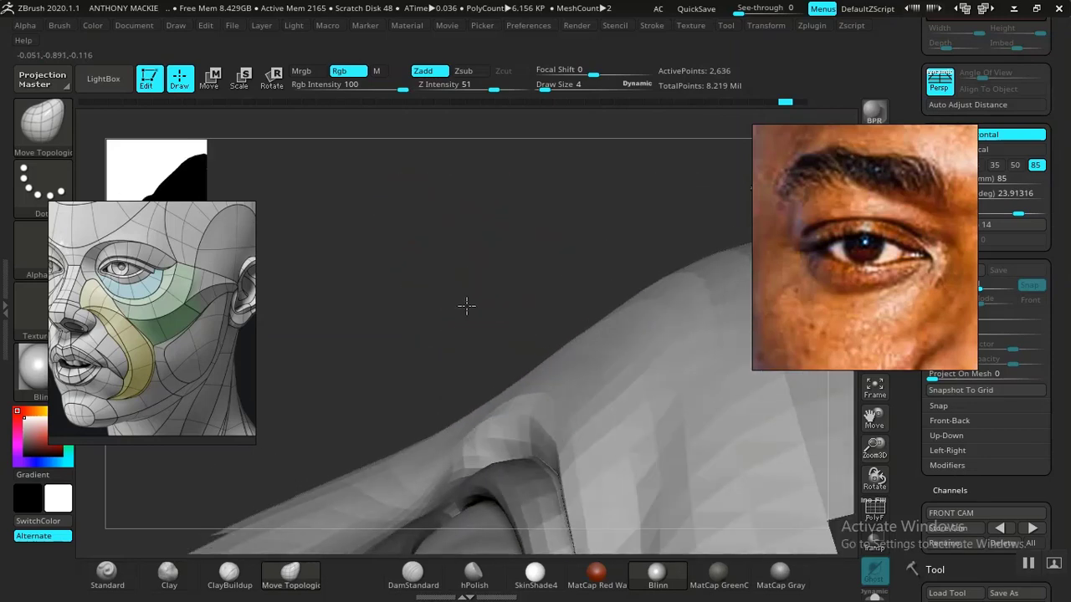
pyautogui.press('space')
pyautogui.moveTo(525, 323); pyautogui.dragTo(518, 323)
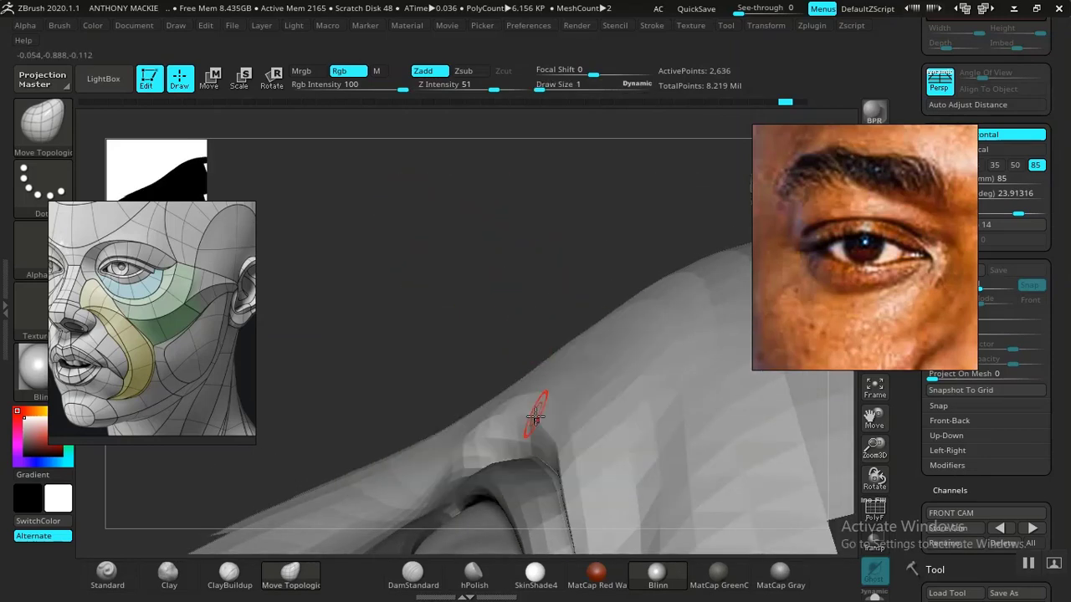
pyautogui.moveTo(551, 443); pyautogui.dragTo(548, 438)
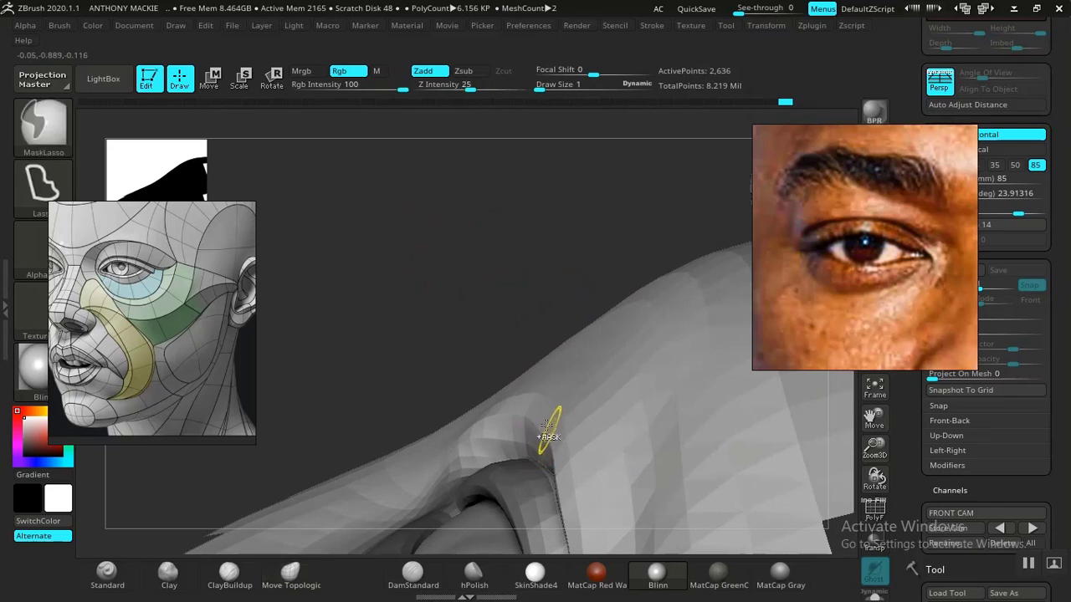
pyautogui.hotkey('ctrl', 'z')
# Reshape the outer end of the upper eyelid fold with Move Topological at draw size 2, checking it from the front
pyautogui.press('space')
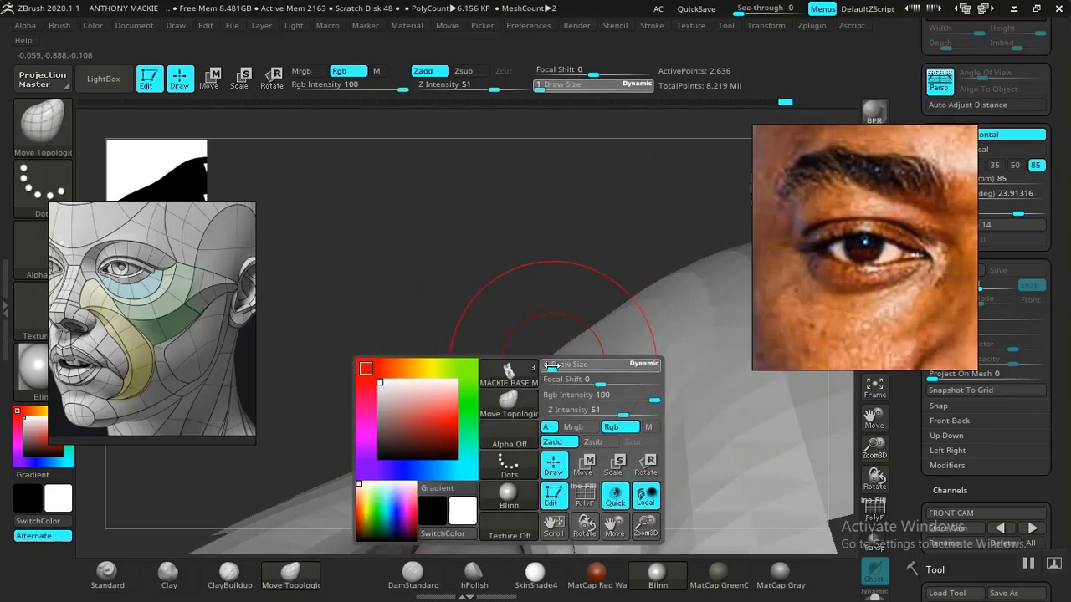
pyautogui.moveTo(549, 368); pyautogui.dragTo(551, 367)
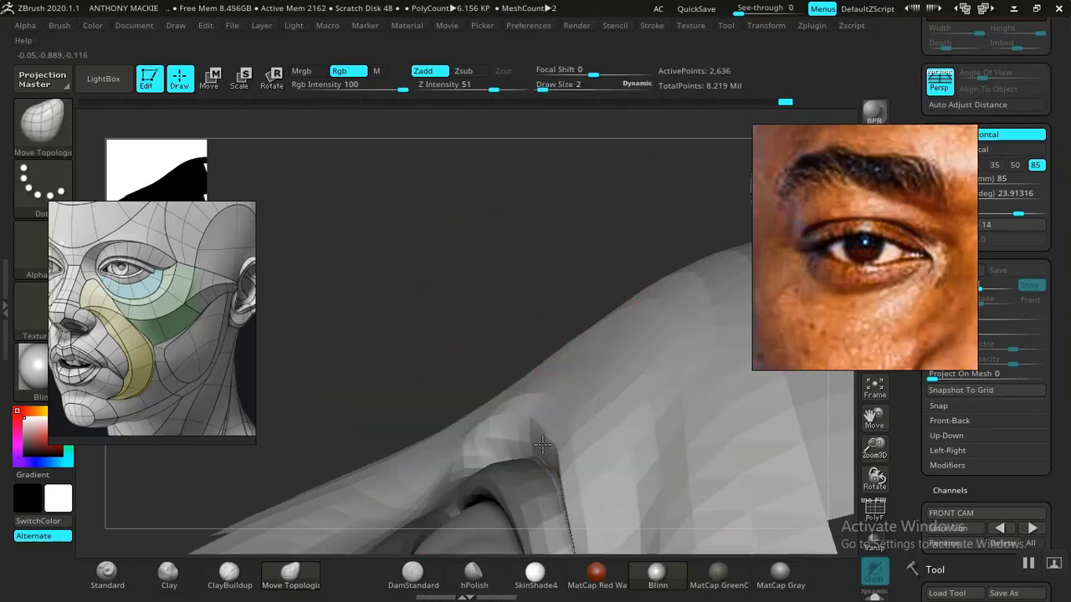
pyautogui.moveTo(487, 348); pyautogui.dragTo(536, 404)
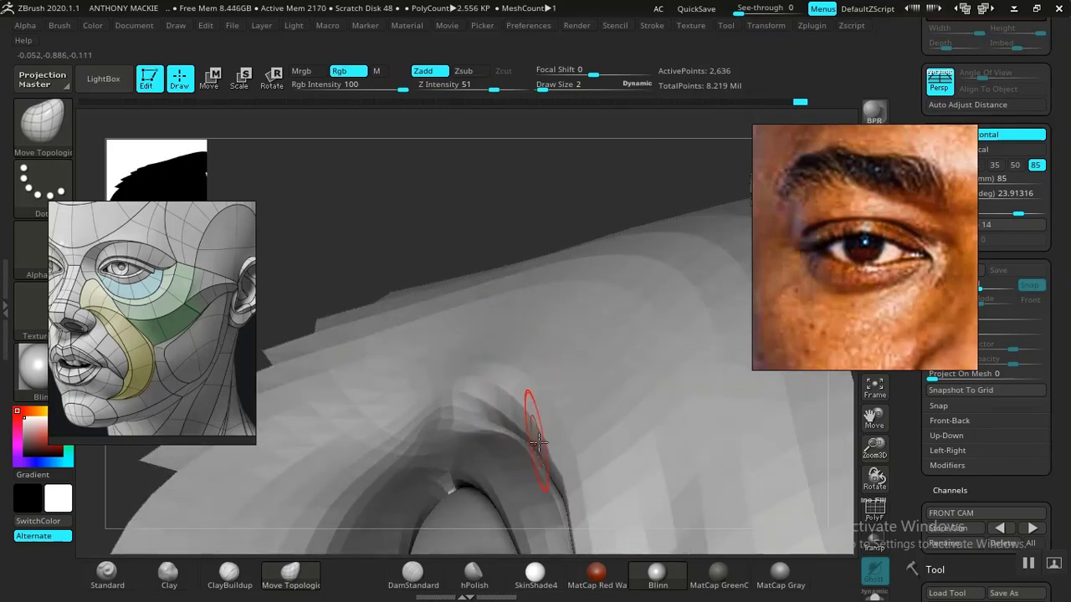
pyautogui.moveTo(475, 224)
pyautogui.mouseDown()
pyautogui.moveTo(499, 262)
pyautogui.moveTo(483, 298)
pyautogui.moveTo(506, 415)
pyautogui.moveTo(472, 392)
pyautogui.mouseUp()
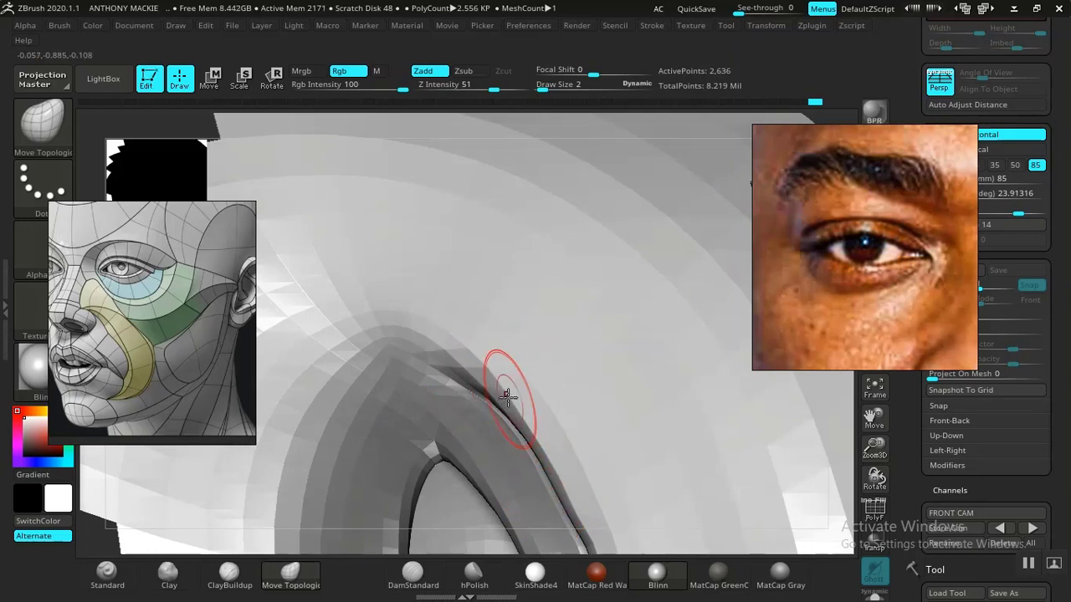
pyautogui.moveTo(455, 348); pyautogui.dragTo(437, 339)
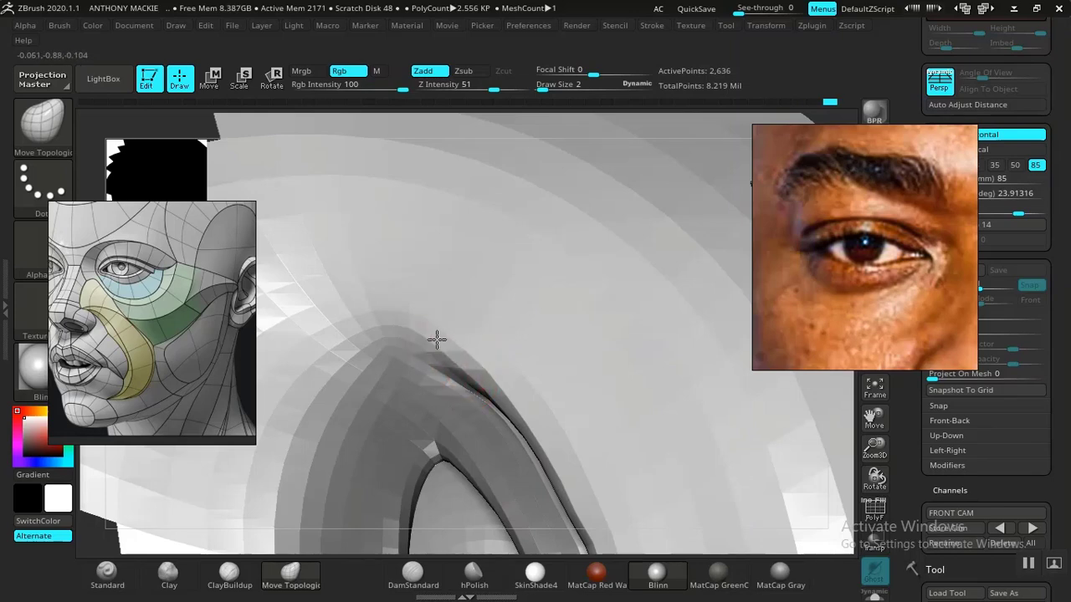
pyautogui.moveTo(597, 521); pyautogui.dragTo(595, 540)
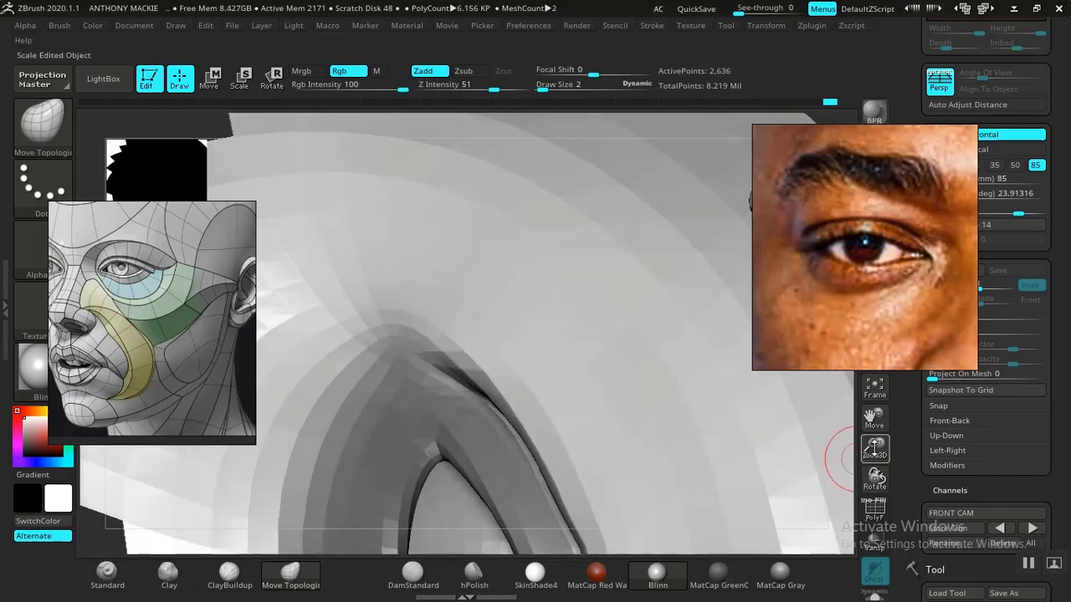
pyautogui.moveTo(874, 449); pyautogui.dragTo(772, 457)
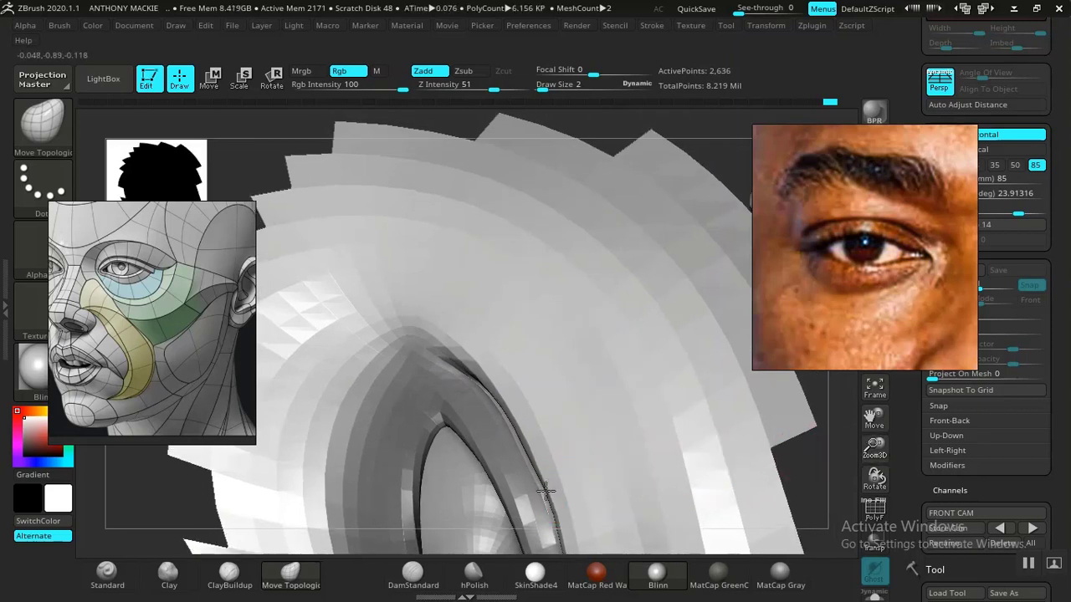
pyautogui.keyDown('alt'); pyautogui.moveTo(830, 482); pyautogui.dragTo(579, 237); pyautogui.keyUp('alt')
pyautogui.keyDown('ctrl'); pyautogui.moveTo(580, 238); pyautogui.dragTo(617, 423, button='right'); pyautogui.keyUp('ctrl')
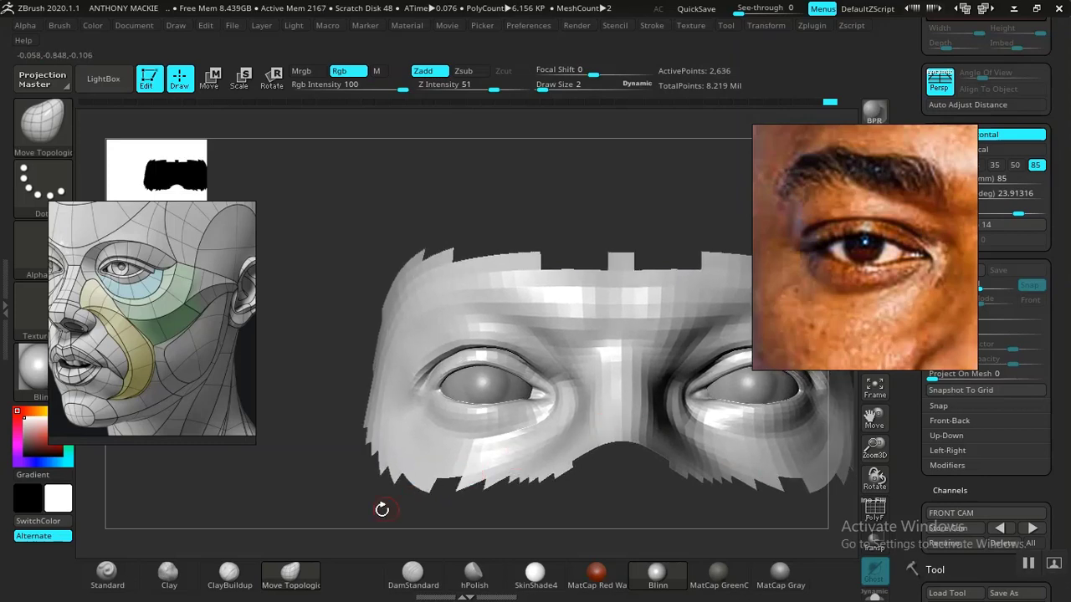
# Build up the inner end of the upper eyelid fold beside the nose bridge with Clay at draw size 4 and Z Intensity 14
pyautogui.keyDown('alt'); pyautogui.moveTo(341, 531); pyautogui.dragTo(379, 500); pyautogui.keyUp('alt')
pyautogui.keyDown('alt'); pyautogui.moveTo(359, 457); pyautogui.dragTo(362, 486); pyautogui.keyUp('alt')
pyautogui.keyDown('ctrl'); pyautogui.moveTo(374, 389); pyautogui.dragTo(396, 525, button='right'); pyautogui.keyUp('ctrl')
pyautogui.moveTo(304, 256); pyautogui.dragTo(385, 185)
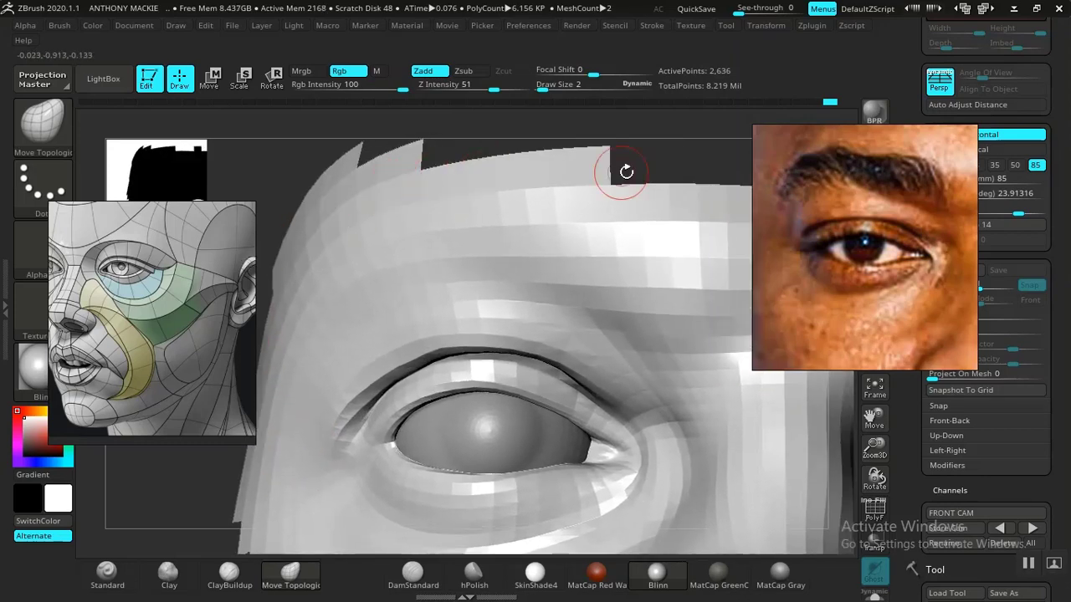
pyautogui.moveTo(640, 151)
pyautogui.mouseDown()
pyautogui.moveTo(577, 153)
pyautogui.moveTo(596, 209)
pyautogui.mouseUp()
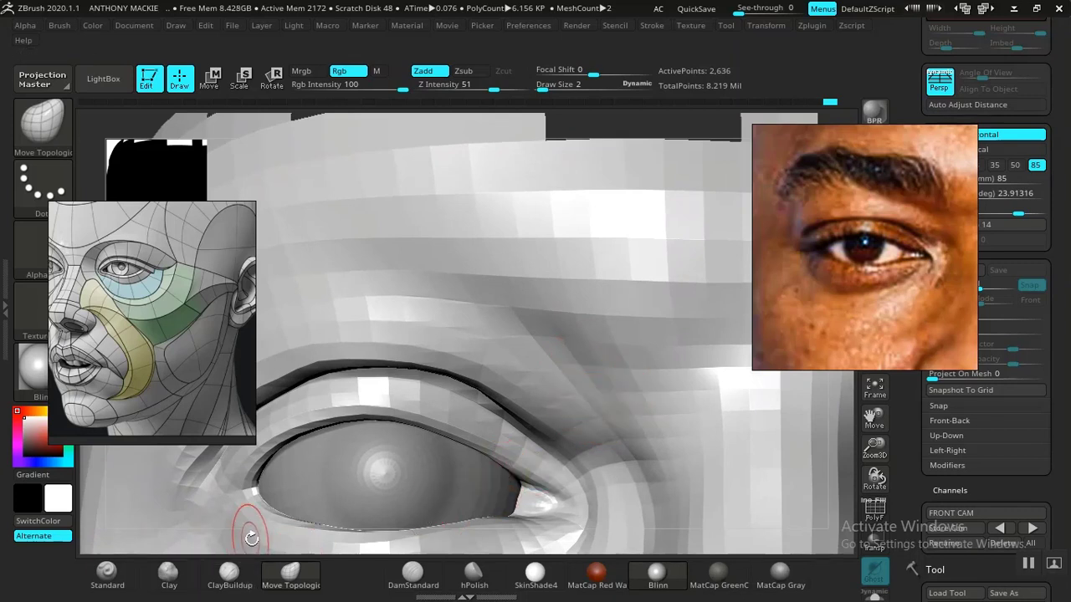
pyautogui.click(413, 573)
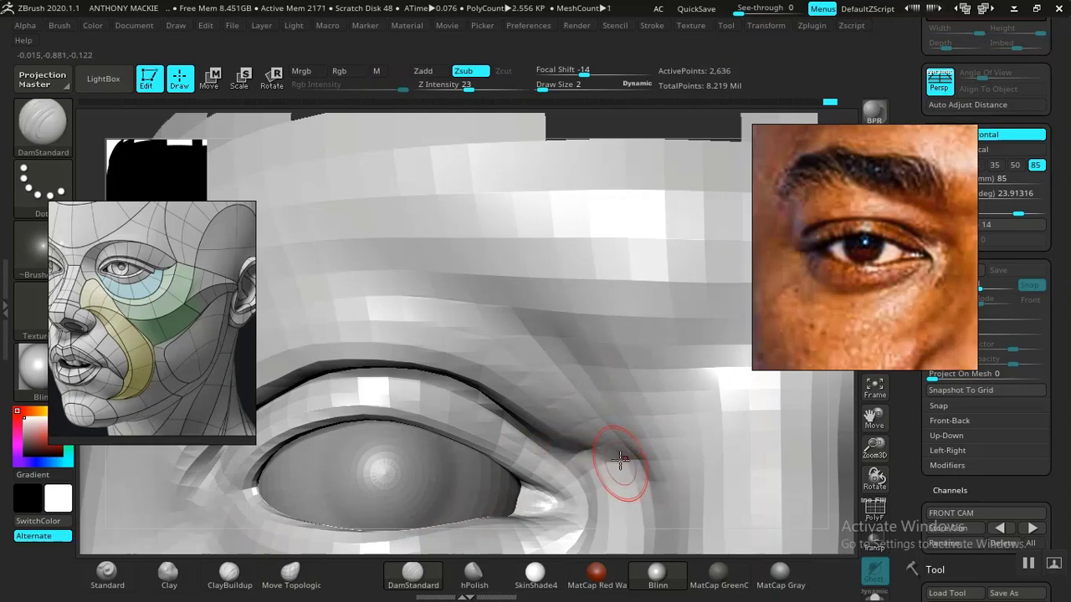
pyautogui.click(169, 576)
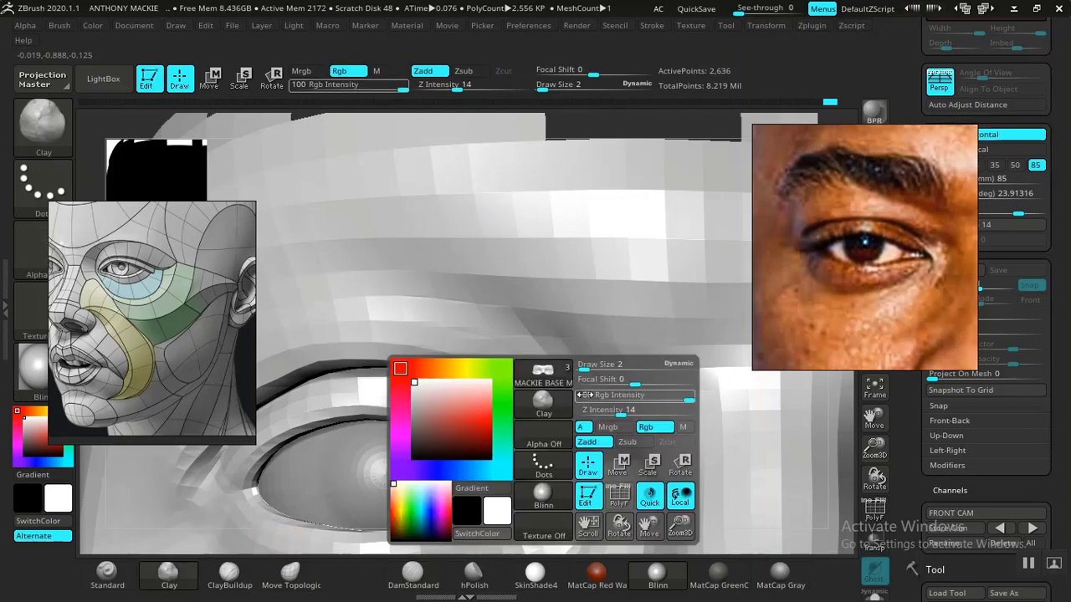
pyautogui.press('space')
pyautogui.moveTo(582, 369); pyautogui.dragTo(586, 369)
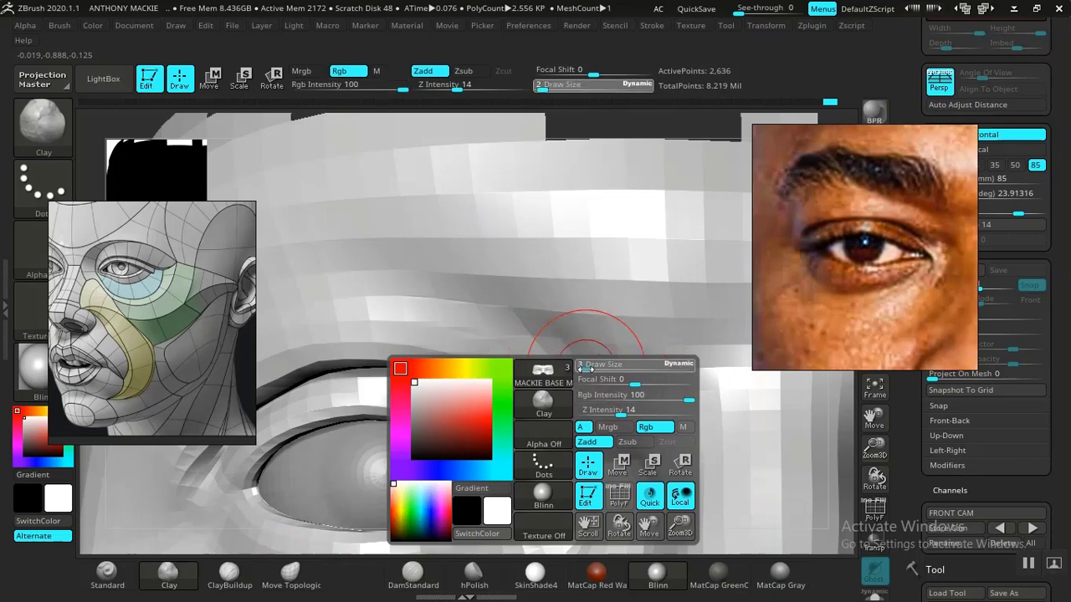
pyautogui.press('space')
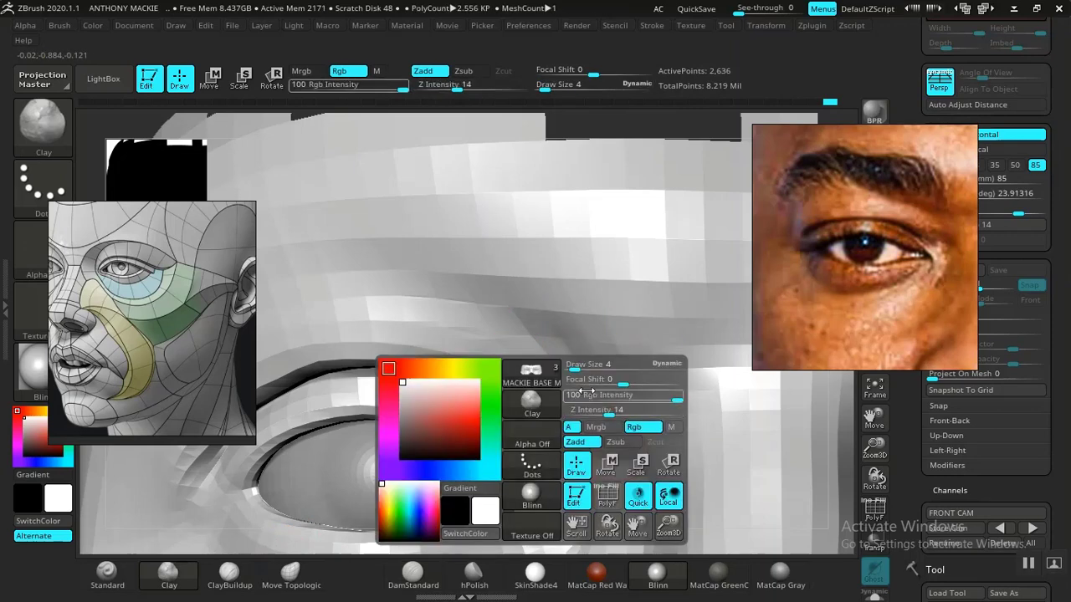
pyautogui.moveTo(575, 369); pyautogui.dragTo(576, 366)
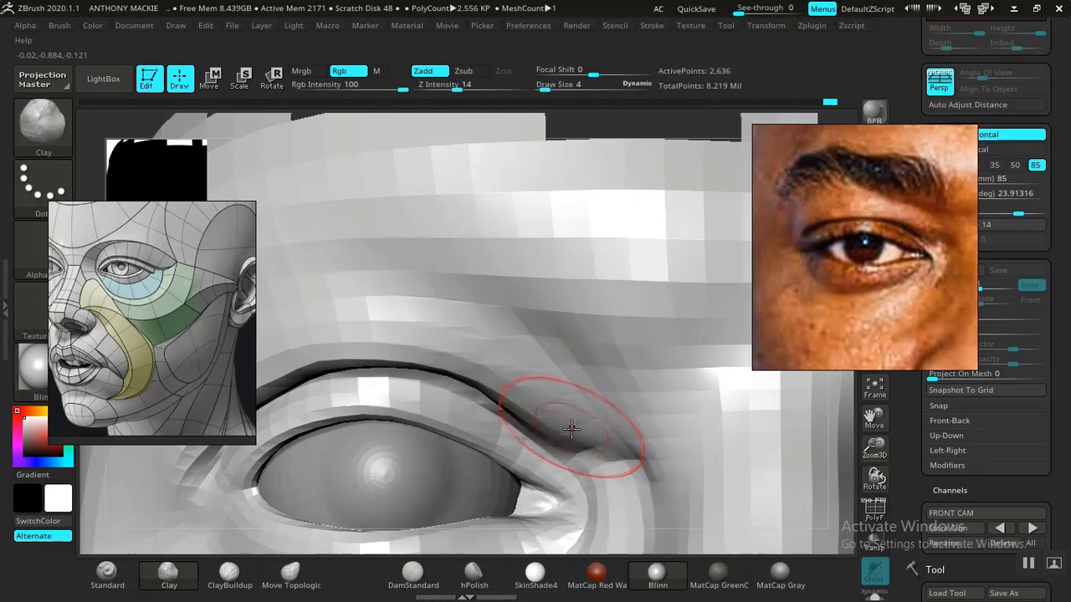
pyautogui.moveTo(604, 447); pyautogui.dragTo(569, 433)
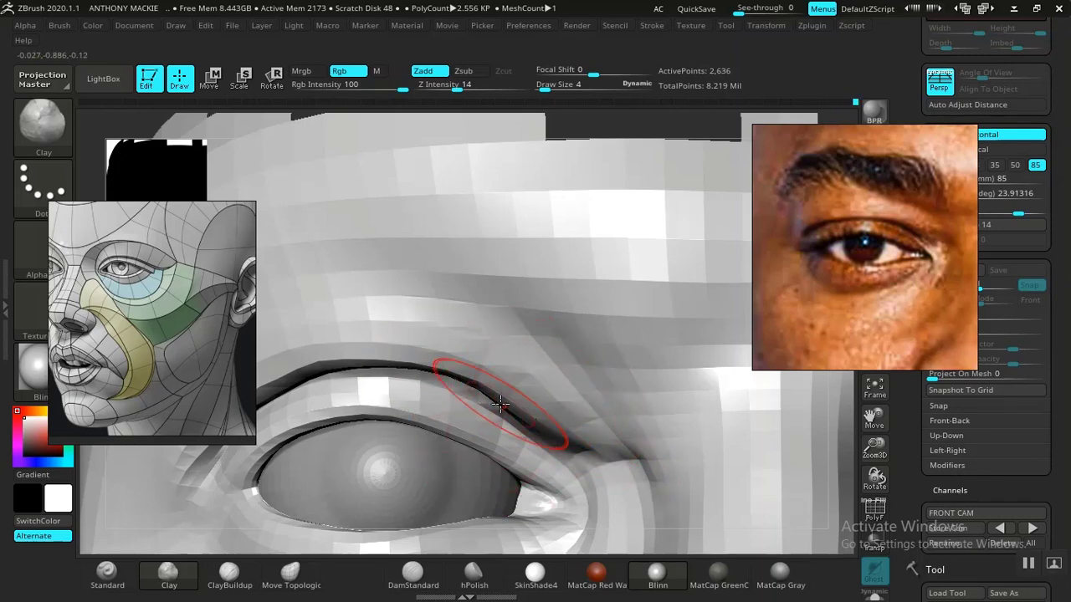
# Unhide the rest of the figure and view the whole face from the front
pyautogui.press('f')
pyautogui.keyDown('alt'); pyautogui.moveTo(492, 526); pyautogui.dragTo(466, 382); pyautogui.keyUp('alt')
pyautogui.keyDown('ctrl'); pyautogui.keyDown('shift'); pyautogui.click(662, 387); pyautogui.keyUp('shift'); pyautogui.keyUp('ctrl')
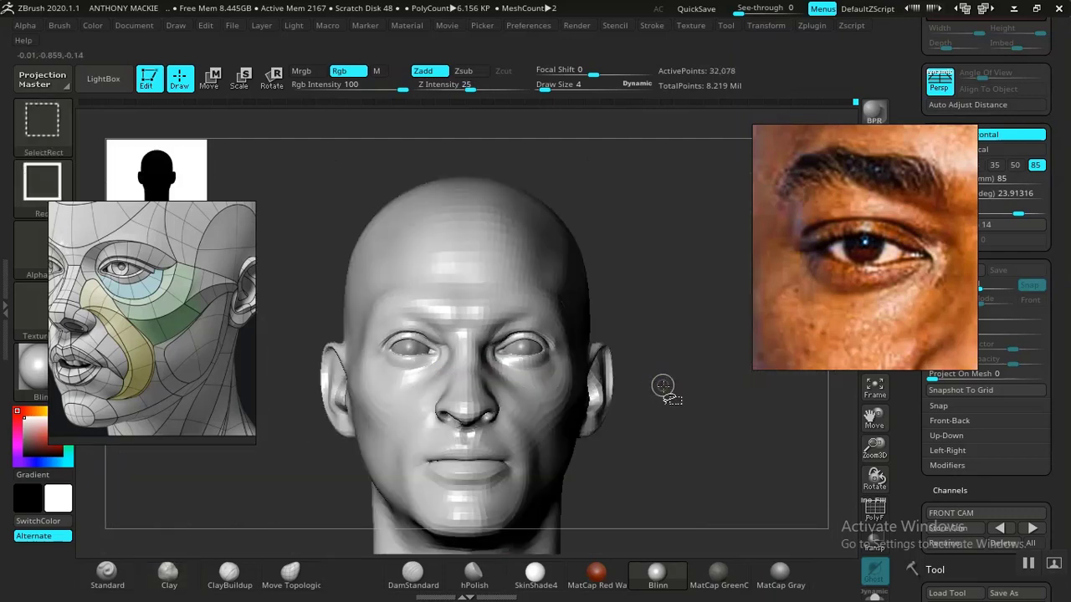
pyautogui.keyDown('alt'); pyautogui.moveTo(709, 432); pyautogui.dragTo(612, 263); pyautogui.keyUp('alt')
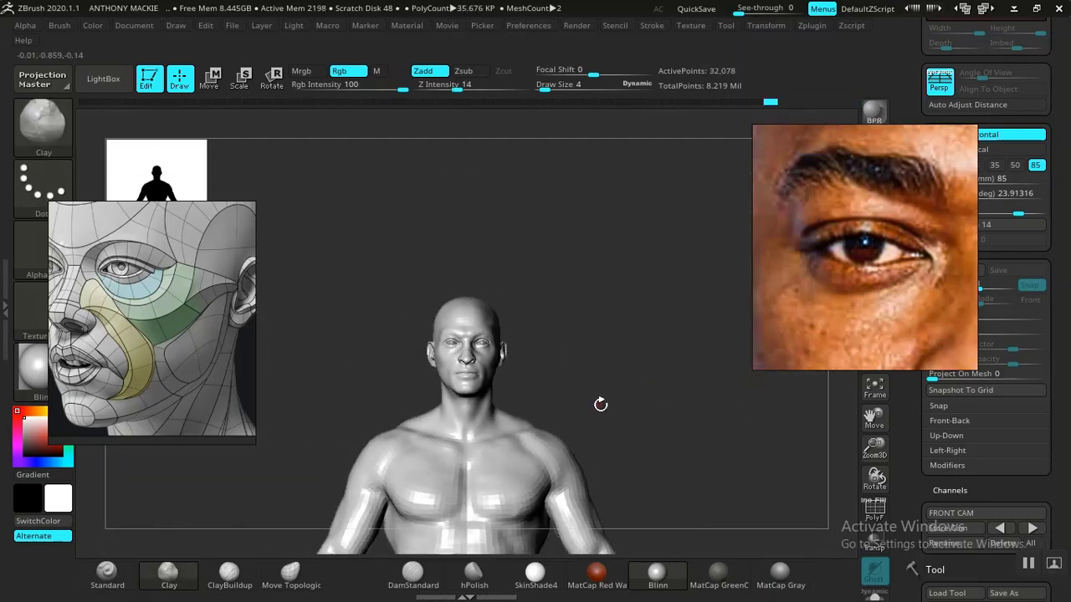
pyautogui.keyDown('alt'); pyautogui.moveTo(602, 404); pyautogui.dragTo(588, 307); pyautogui.keyUp('alt')
pyautogui.moveTo(564, 268)
pyautogui.keyDown('alt'); pyautogui.mouseDown()
pyautogui.moveTo(614, 365)
pyautogui.moveTo(630, 433)
pyautogui.mouseUp(); pyautogui.keyUp('alt')
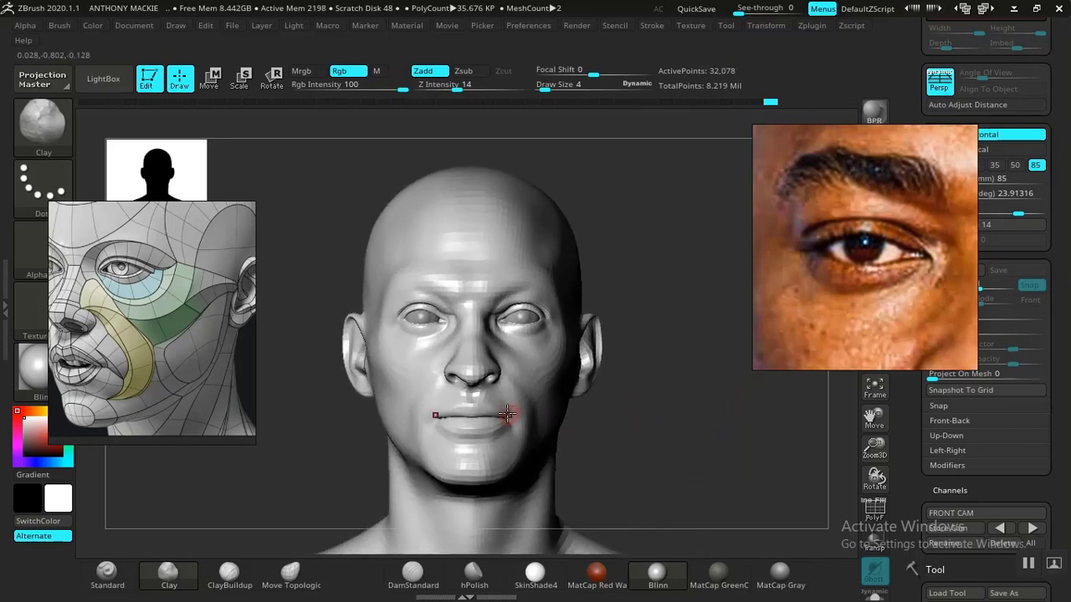
# Isolate the head and neck including the eye region, and zoom the reference photo out to the full face
pyautogui.keyDown('alt'); pyautogui.moveTo(509, 418); pyautogui.dragTo(543, 399); pyautogui.keyUp('alt')
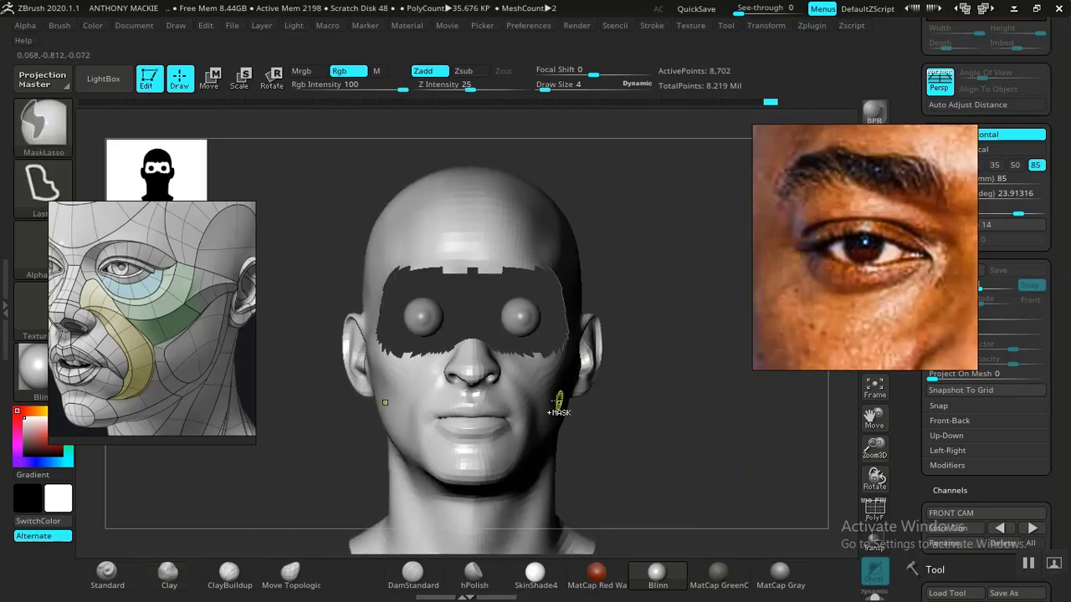
pyautogui.keyDown('ctrl'); pyautogui.keyDown('shift'); pyautogui.click(528, 397); pyautogui.keyUp('shift'); pyautogui.keyUp('ctrl')
pyautogui.keyDown('ctrl'); pyautogui.keyDown('alt'); pyautogui.keyDown('shift'); pyautogui.click(530, 333); pyautogui.keyUp('shift'); pyautogui.keyUp('alt'); pyautogui.keyUp('ctrl')
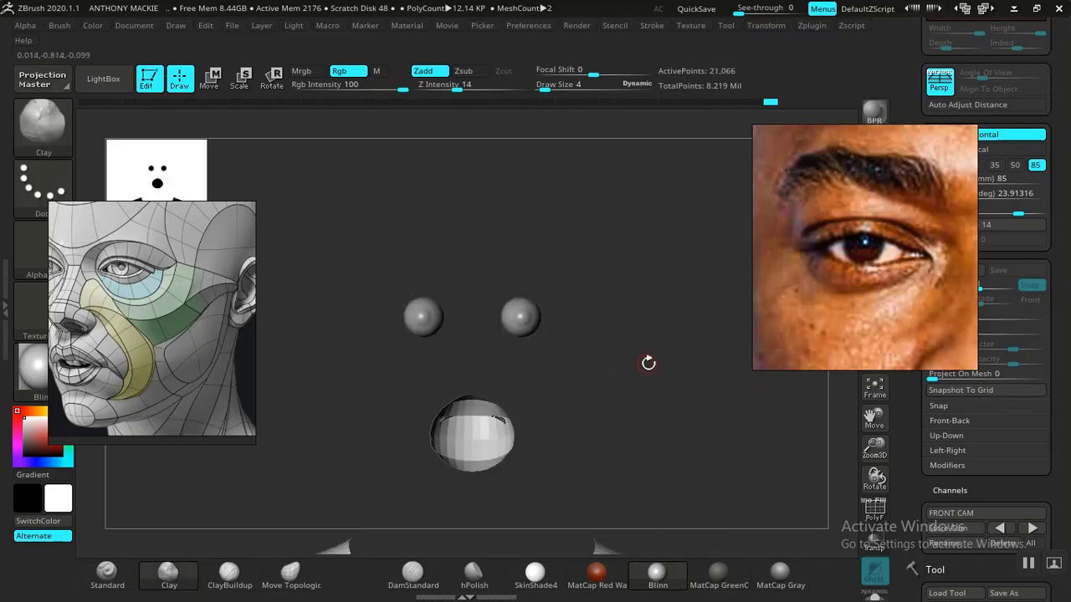
pyautogui.keyDown('ctrl'); pyautogui.keyDown('shift'); pyautogui.moveTo(656, 318); pyautogui.dragTo(669, 343); pyautogui.keyUp('shift'); pyautogui.keyUp('ctrl')
pyautogui.keyDown('alt'); pyautogui.moveTo(659, 422); pyautogui.dragTo(636, 371); pyautogui.keyUp('alt')
pyautogui.keyDown('alt'); pyautogui.moveTo(598, 435); pyautogui.dragTo(658, 491); pyautogui.keyUp('alt')
pyautogui.keyDown('alt'); pyautogui.moveTo(659, 441); pyautogui.dragTo(671, 464); pyautogui.keyUp('alt')
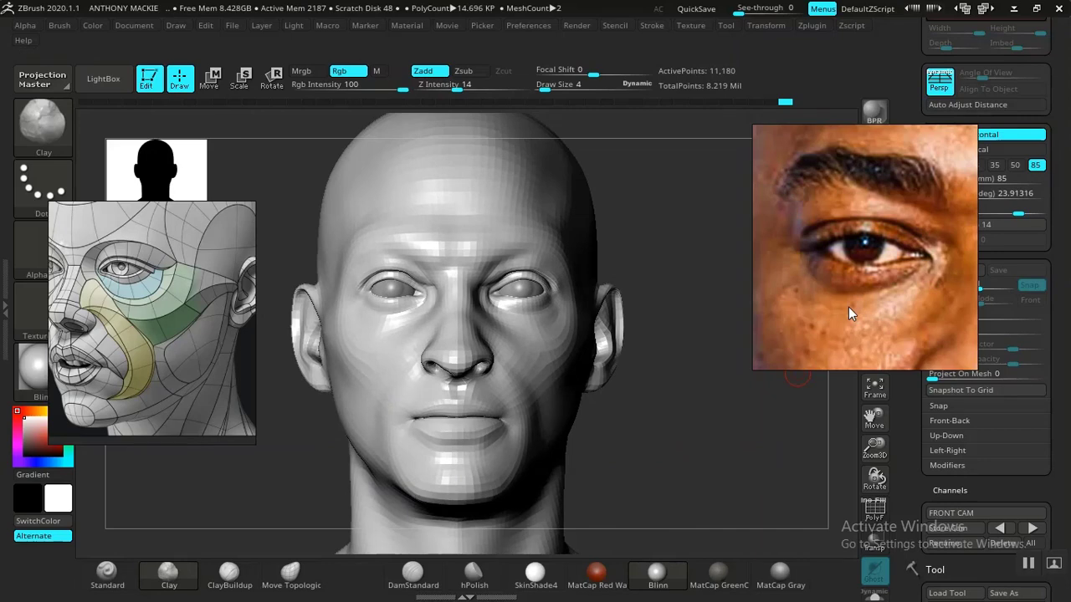
pyautogui.scroll(-5, 857, 281)
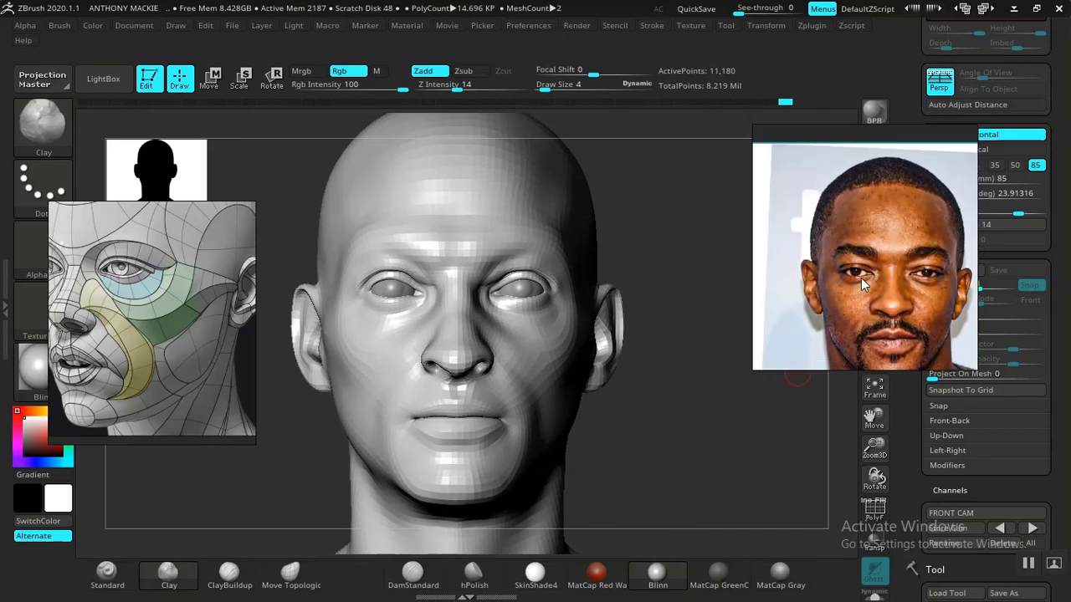
pyautogui.scroll(1, 856, 271)
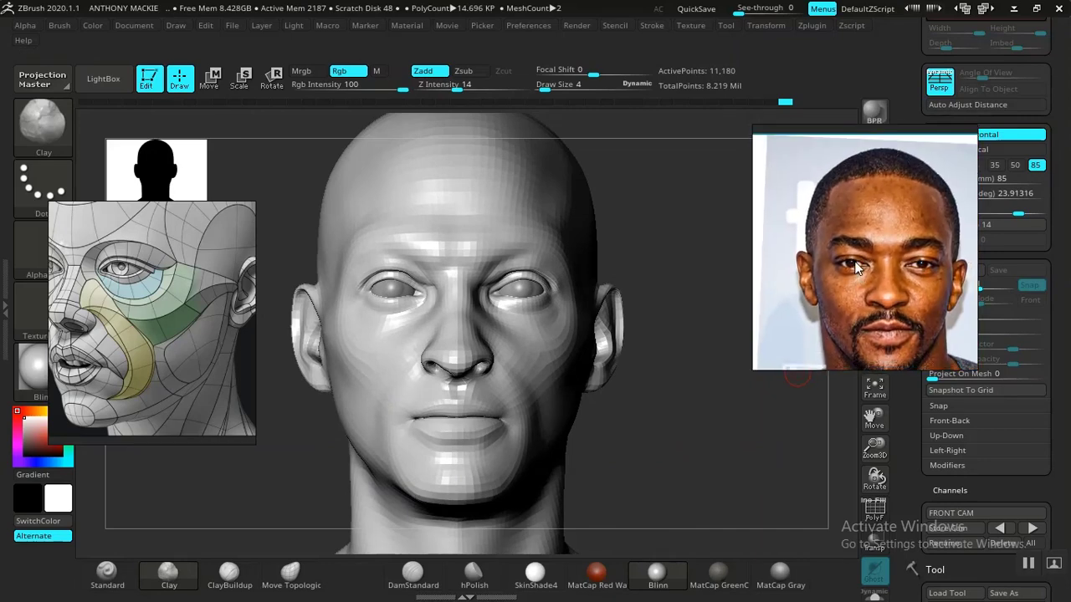
# Sculpt the transition between the inner eye corner and the nose bridge with Standard at draw size 4 and Z Intensity 11
pyautogui.moveTo(616, 344); pyautogui.dragTo(795, 311)
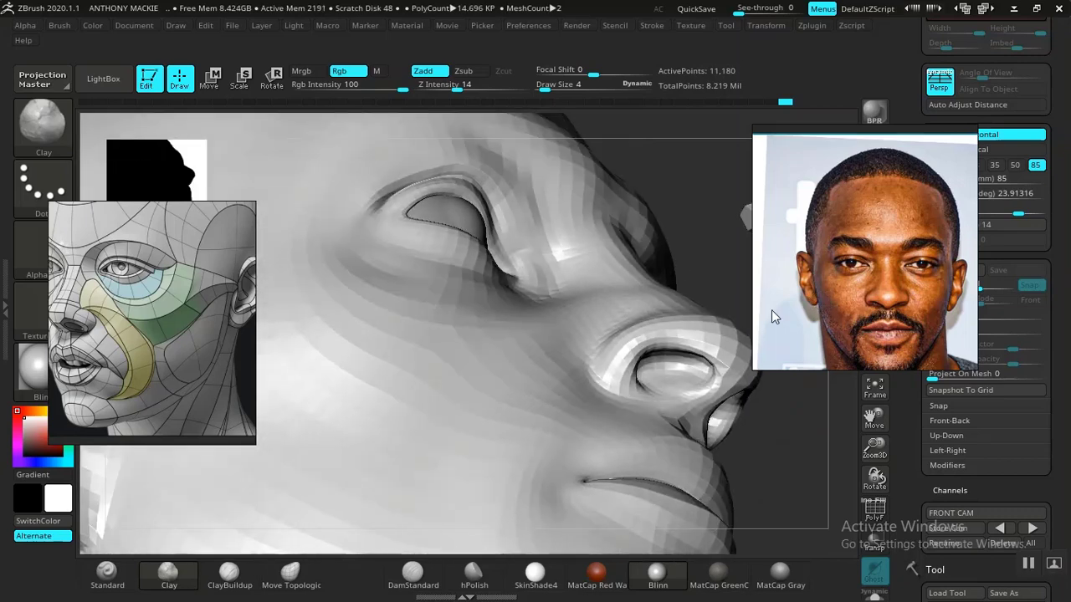
pyautogui.moveTo(679, 174); pyautogui.dragTo(652, 201)
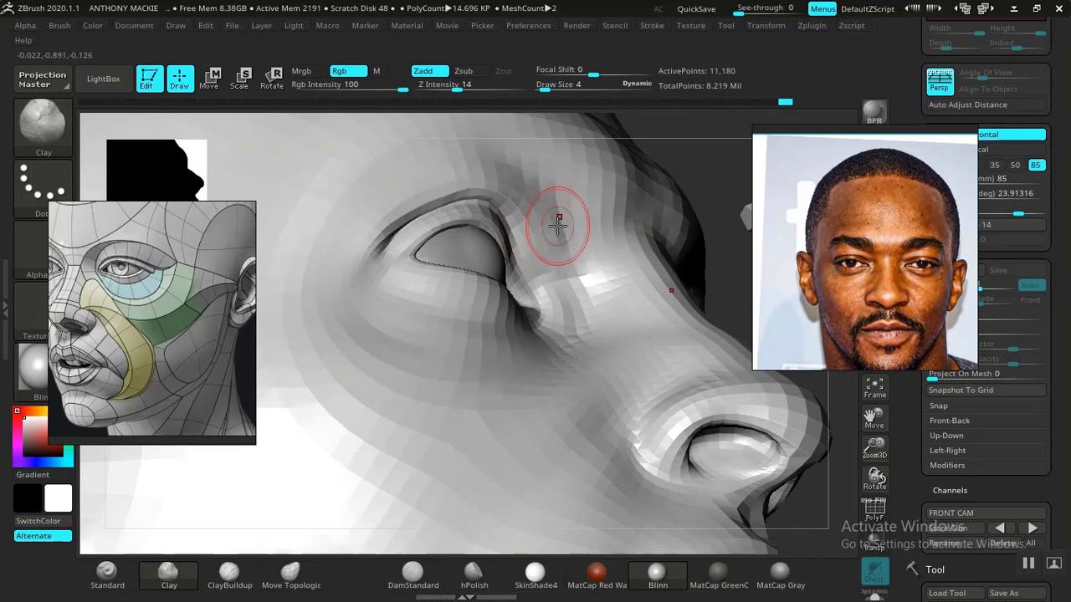
pyautogui.click(106, 576)
pyautogui.moveTo(546, 297)
pyautogui.mouseDown()
pyautogui.moveTo(574, 282)
pyautogui.moveTo(562, 245)
pyautogui.mouseUp()
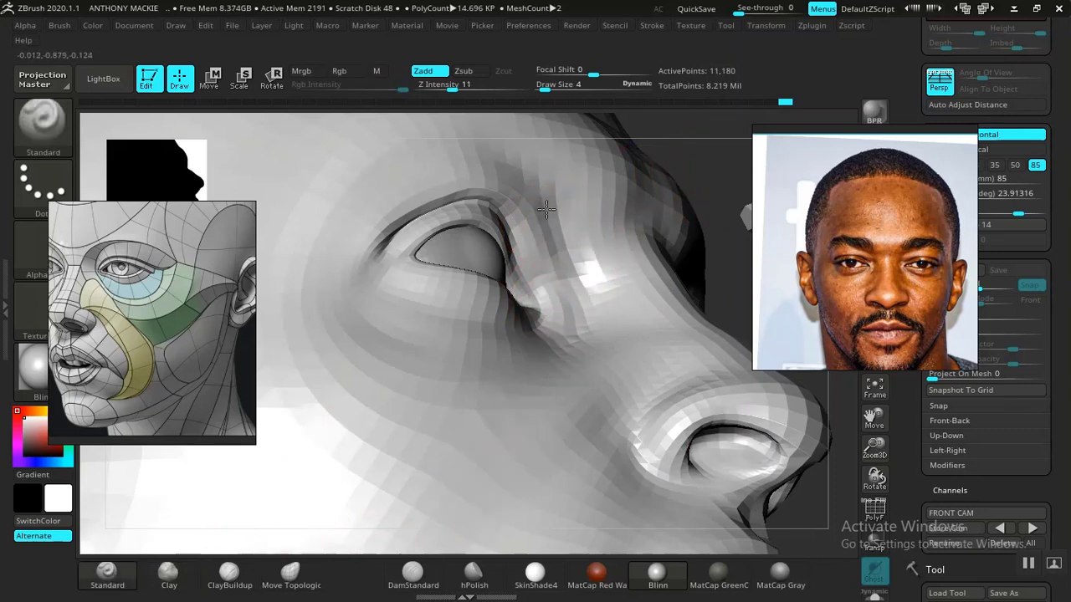
pyautogui.moveTo(727, 187)
pyautogui.mouseDown()
pyautogui.moveTo(694, 210)
pyautogui.moveTo(684, 279)
pyautogui.moveTo(617, 267)
pyautogui.moveTo(442, 347)
pyautogui.moveTo(346, 449)
pyautogui.moveTo(365, 578)
pyautogui.moveTo(267, 311)
pyautogui.mouseUp()
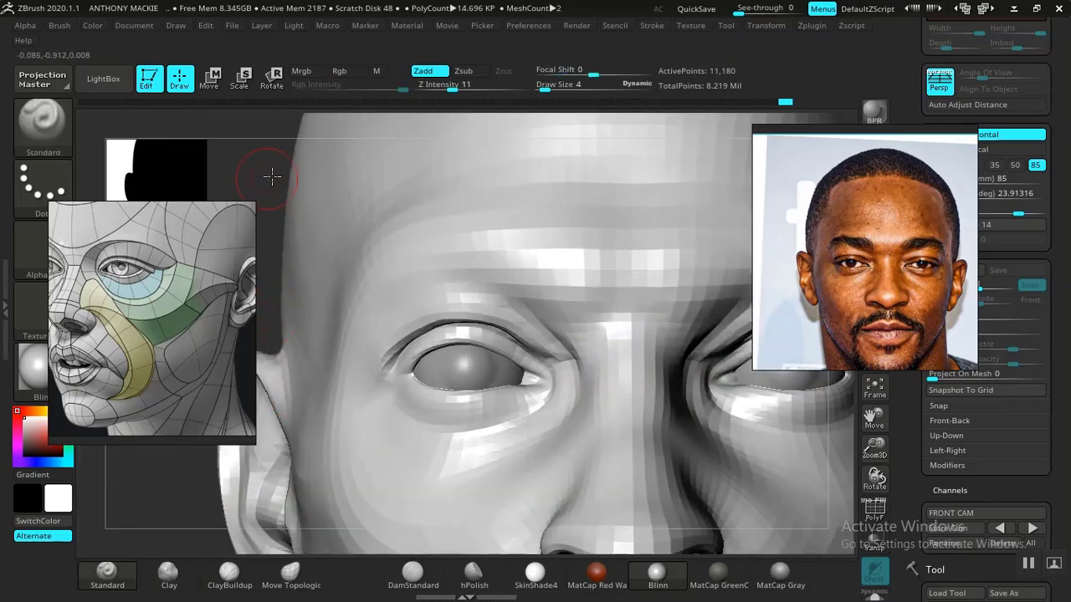
# Smooth the hollow below the inner brow beside the nose bridge, and check the whole face from the front
pyautogui.moveTo(272, 176)
pyautogui.mouseDown()
pyautogui.moveTo(312, 156)
pyautogui.moveTo(514, 346)
pyautogui.mouseUp()
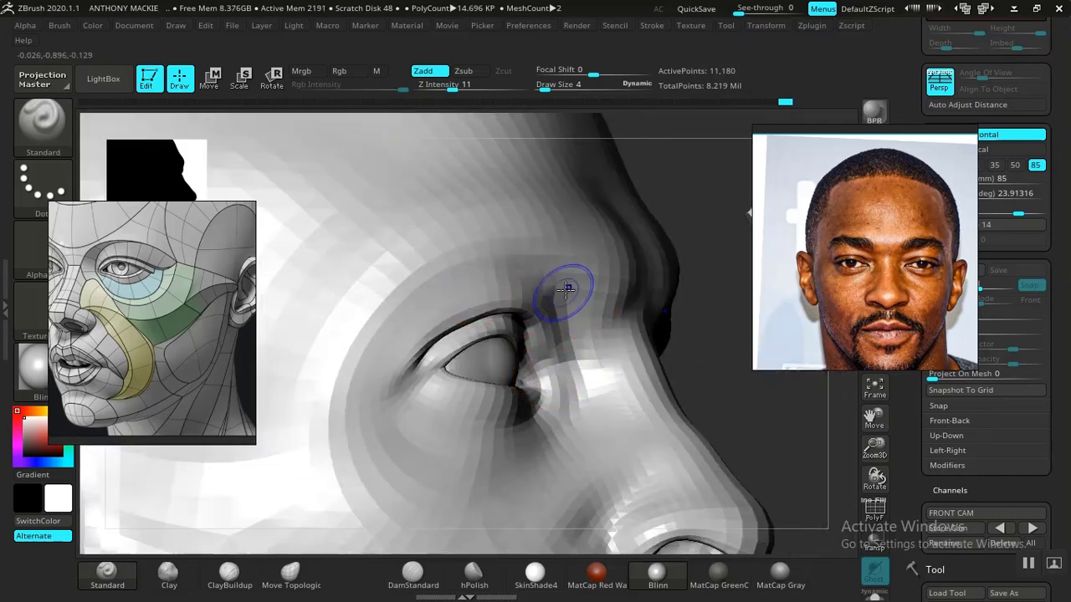
pyautogui.press('shift')
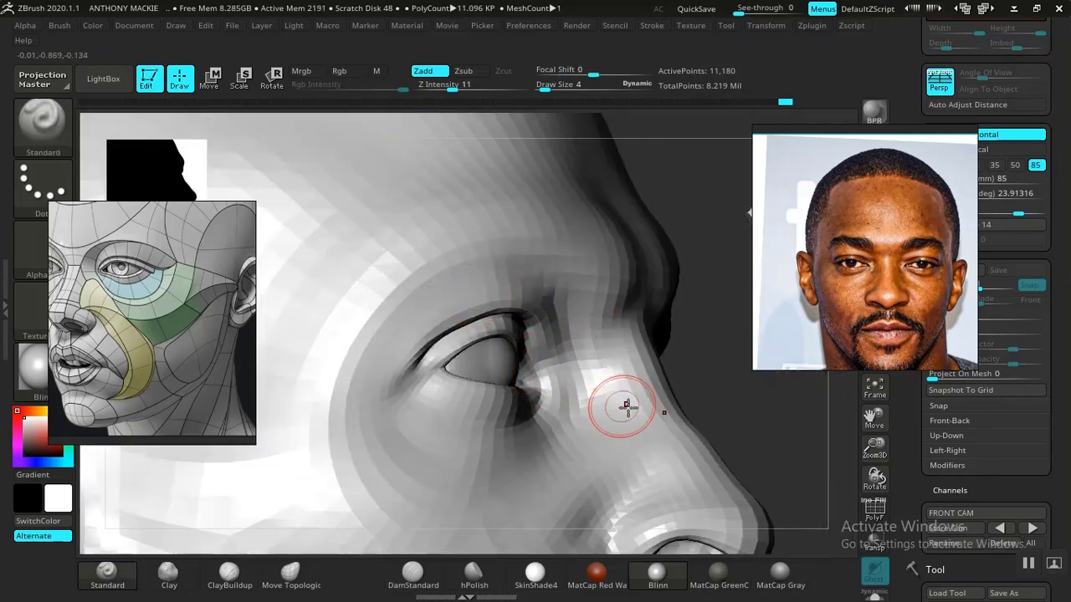
pyautogui.moveTo(639, 328)
pyautogui.mouseDown(button='right')
pyautogui.moveTo(641, 316)
pyautogui.moveTo(676, 375)
pyautogui.mouseUp(button='right')
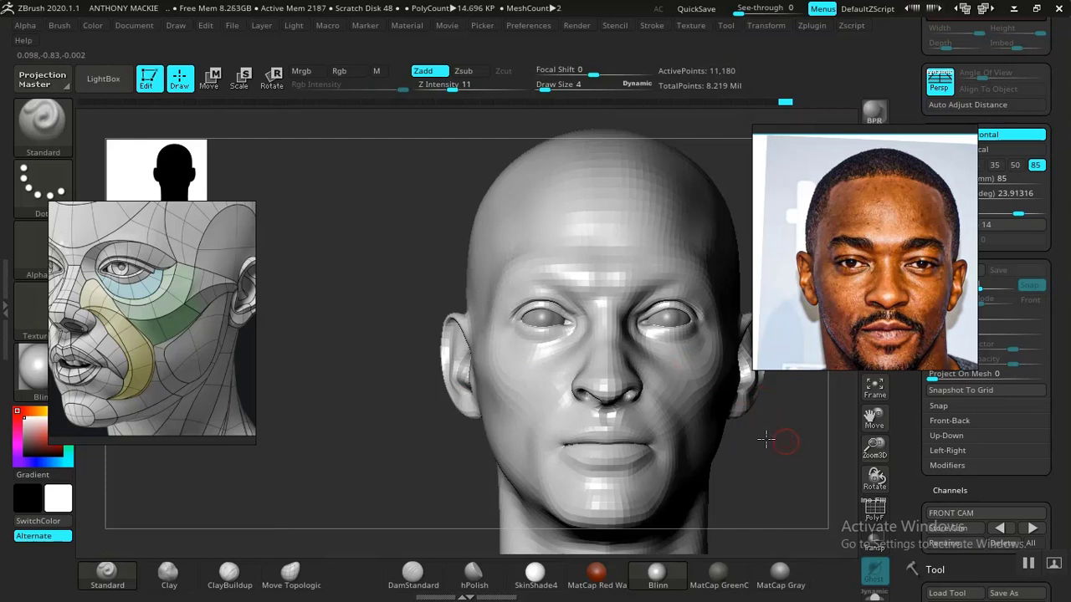
pyautogui.moveTo(767, 439)
pyautogui.mouseDown(button='right')
pyautogui.moveTo(725, 438)
pyautogui.moveTo(700, 411)
pyautogui.moveTo(709, 475)
pyautogui.mouseUp(button='right')
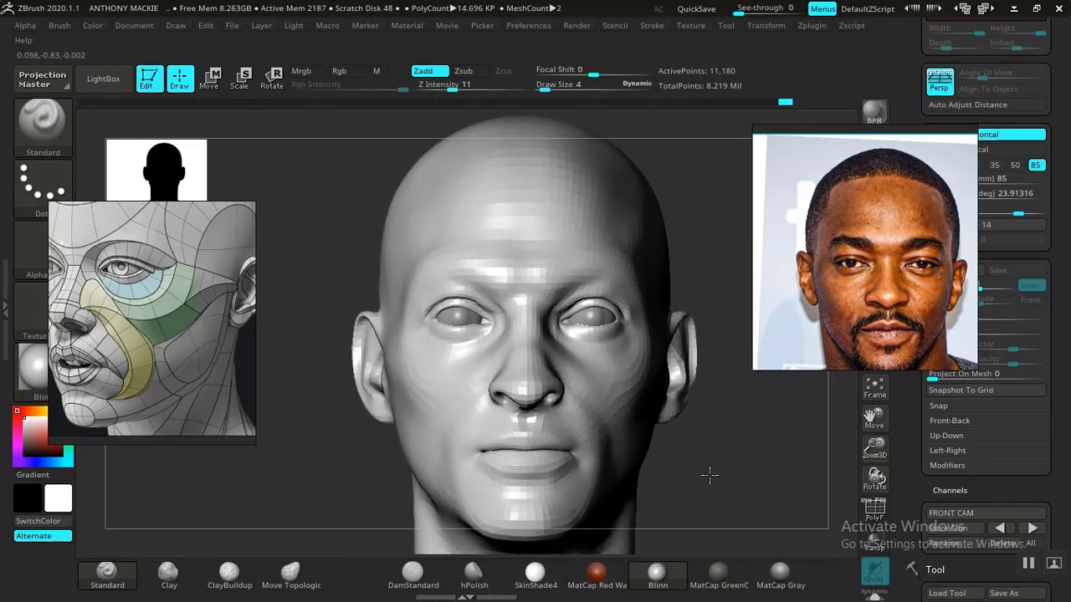
# Fill the side of the nose below the inner eye corner with Clay at draw size 9 and Z Intensity 14, checking the head from the front
pyautogui.moveTo(710, 475)
pyautogui.mouseDown(button='right')
pyautogui.moveTo(801, 508)
pyautogui.moveTo(764, 458)
pyautogui.moveTo(783, 478)
pyautogui.moveTo(783, 514)
pyautogui.moveTo(769, 461)
pyautogui.moveTo(420, 459)
pyautogui.mouseUp(button='right')
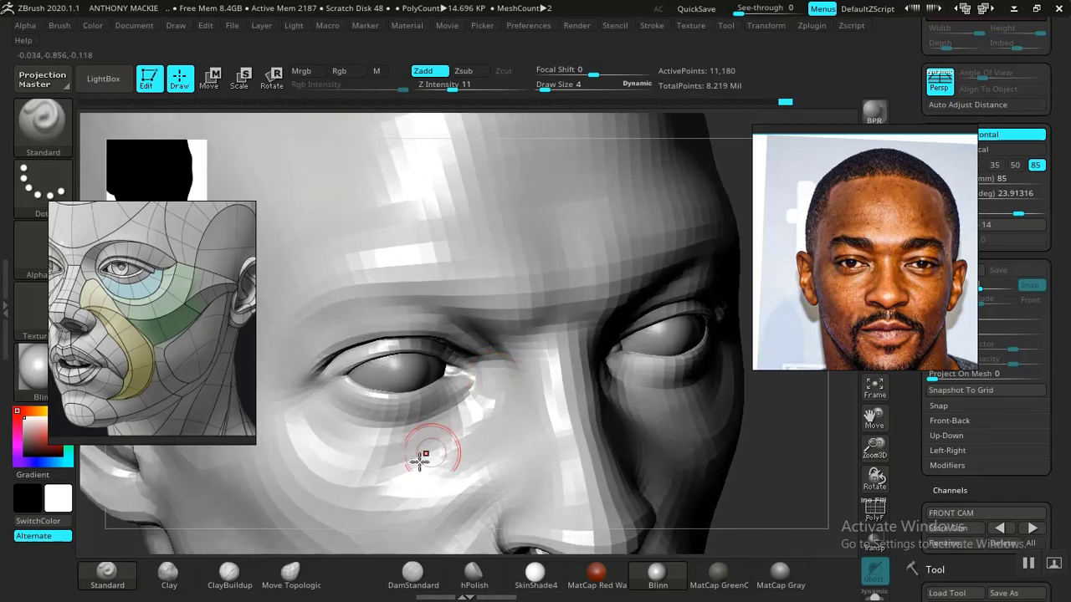
pyautogui.click(170, 574)
pyautogui.press('space')
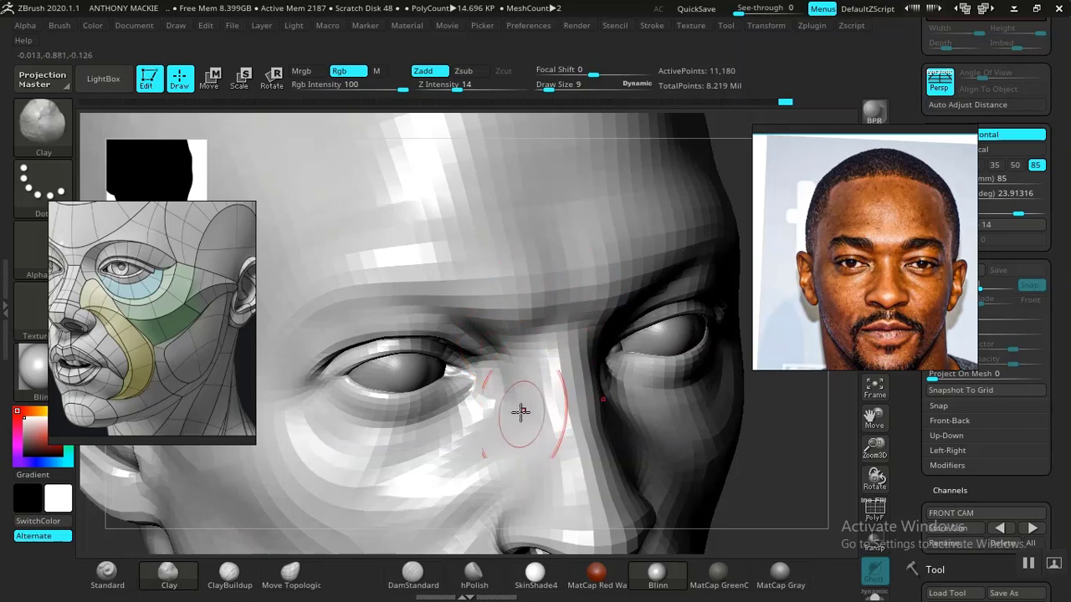
pyautogui.press('f')
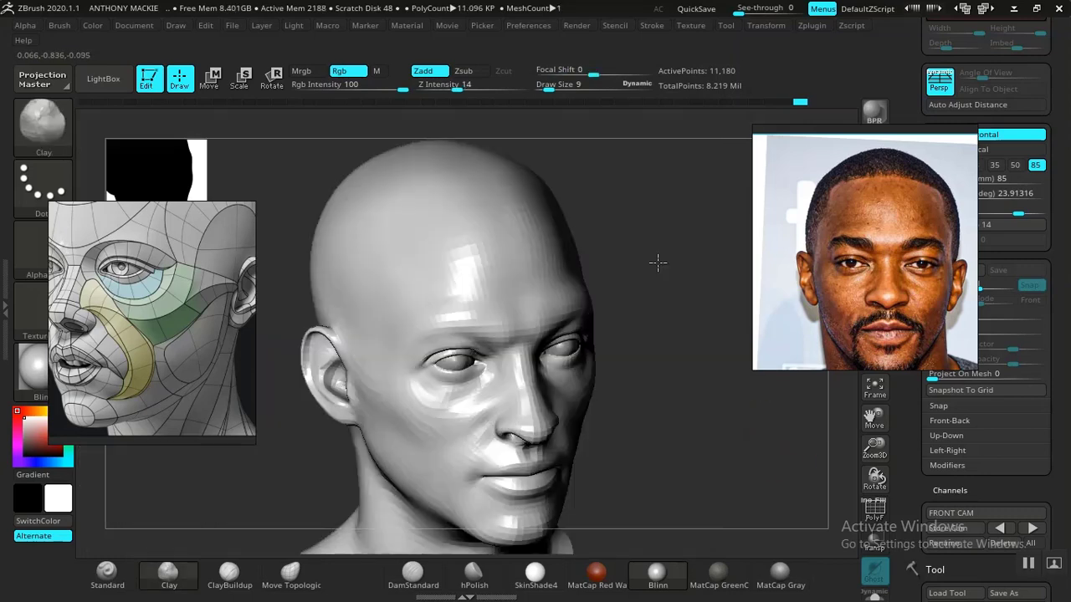
pyautogui.moveTo(658, 259)
pyautogui.keyDown('shift'); pyautogui.mouseDown(button='right')
pyautogui.moveTo(668, 381)
pyautogui.moveTo(684, 421)
pyautogui.moveTo(675, 438)
pyautogui.moveTo(643, 420)
pyautogui.mouseUp(button='right'); pyautogui.keyUp('shift')
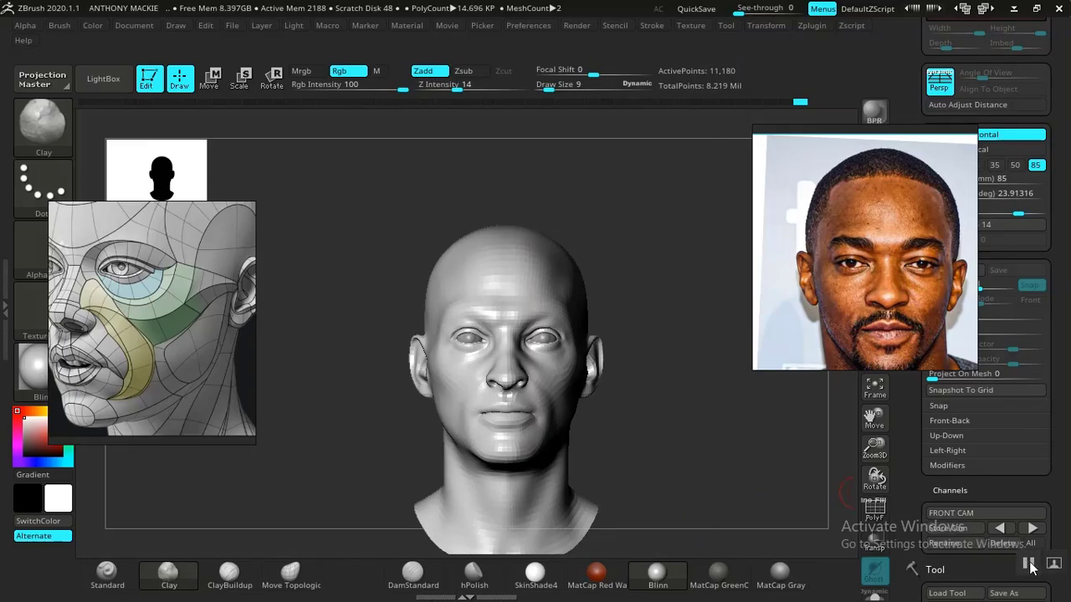